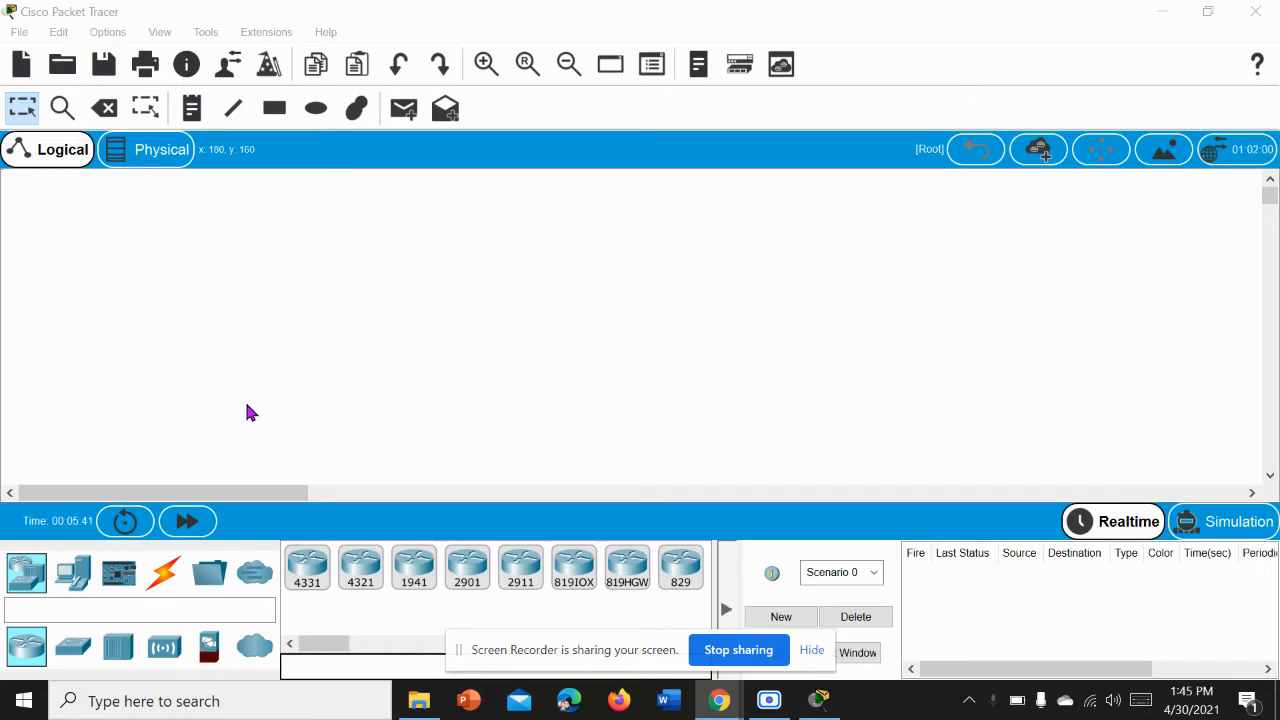
# Step: Place two 2621XM routers side by side in the logical workspace, leaving a wide gap between them
pyautogui.moveTo(562, 648); pyautogui.dragTo(806, 703)
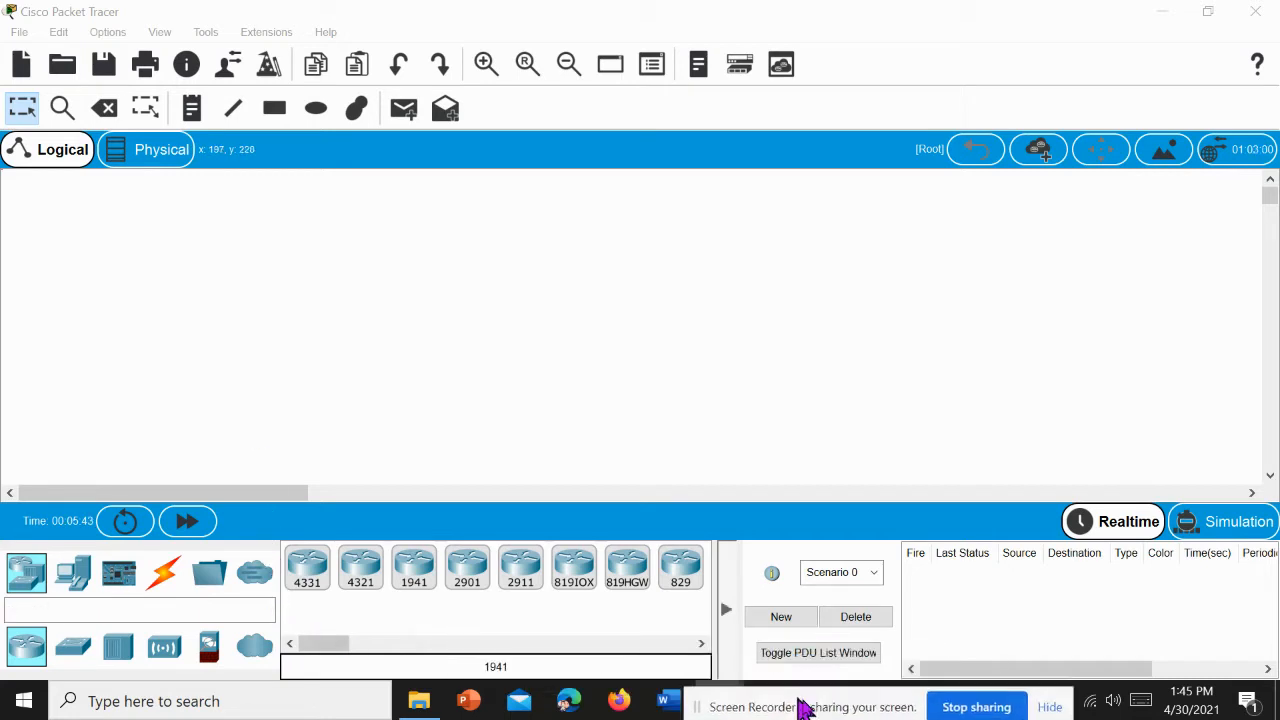
pyautogui.moveTo(338, 650); pyautogui.dragTo(393, 654)
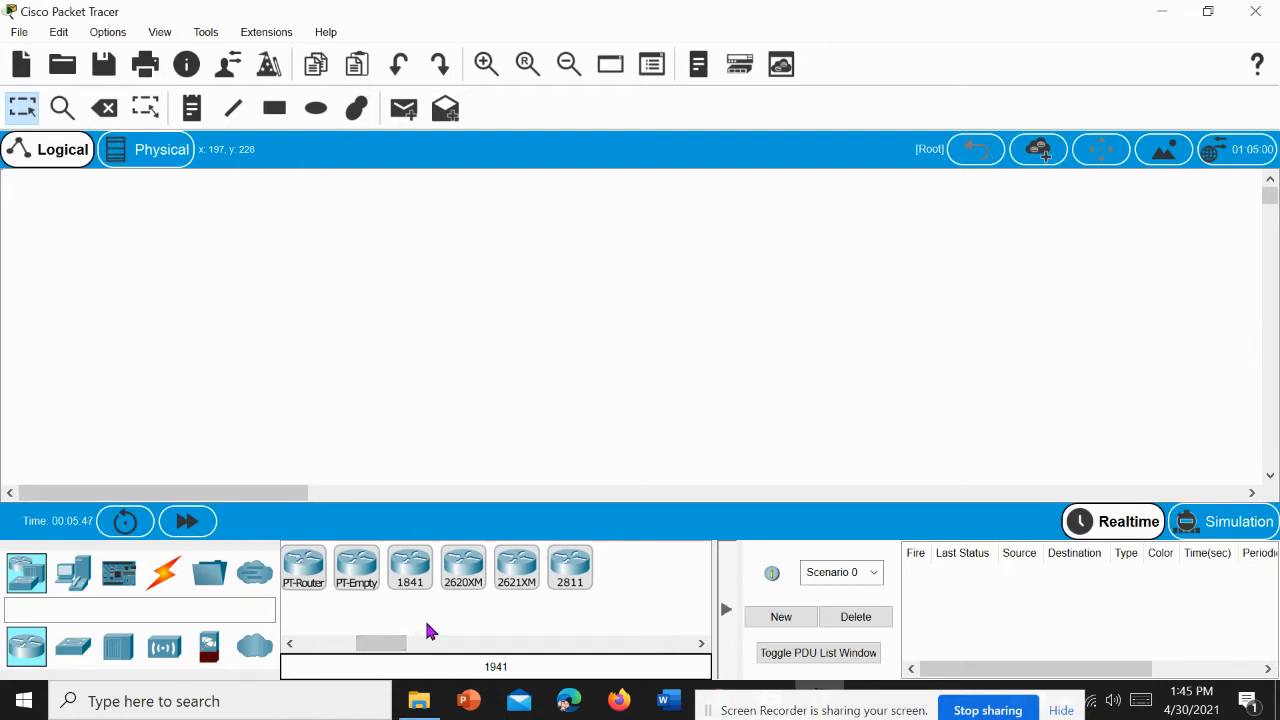
pyautogui.click(510, 582)
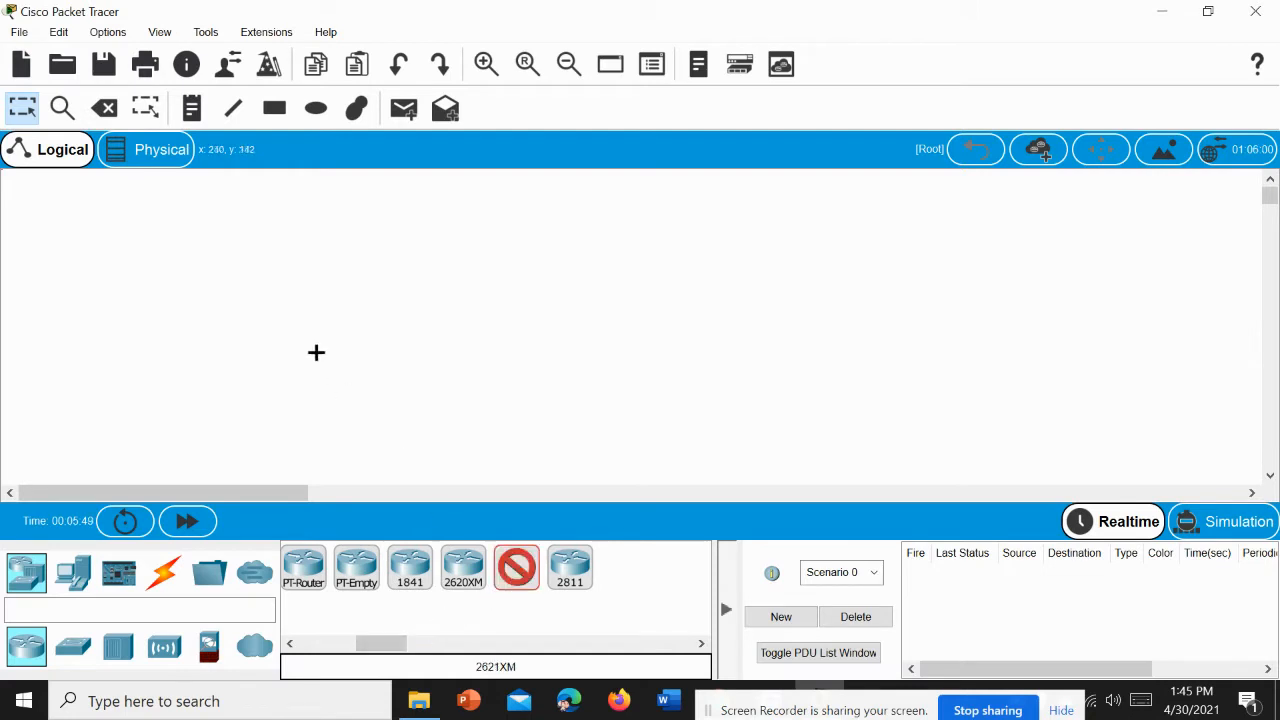
pyautogui.click(400, 235)
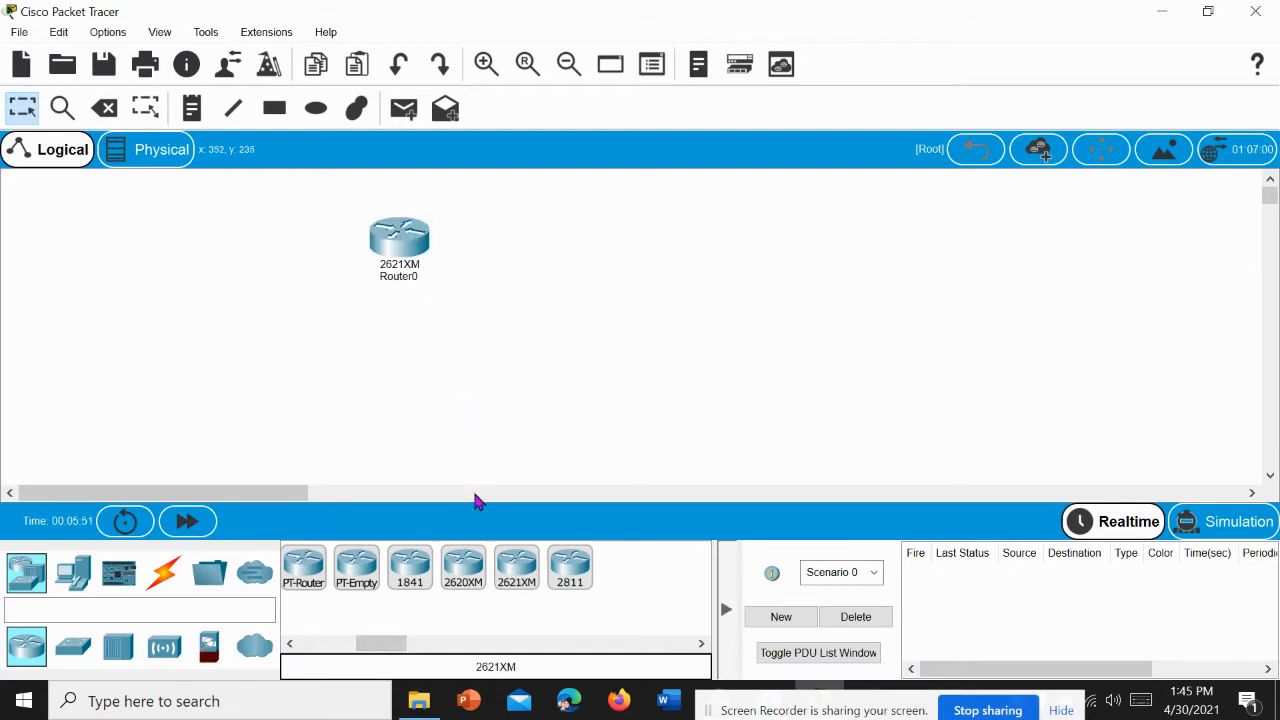
pyautogui.click(516, 570)
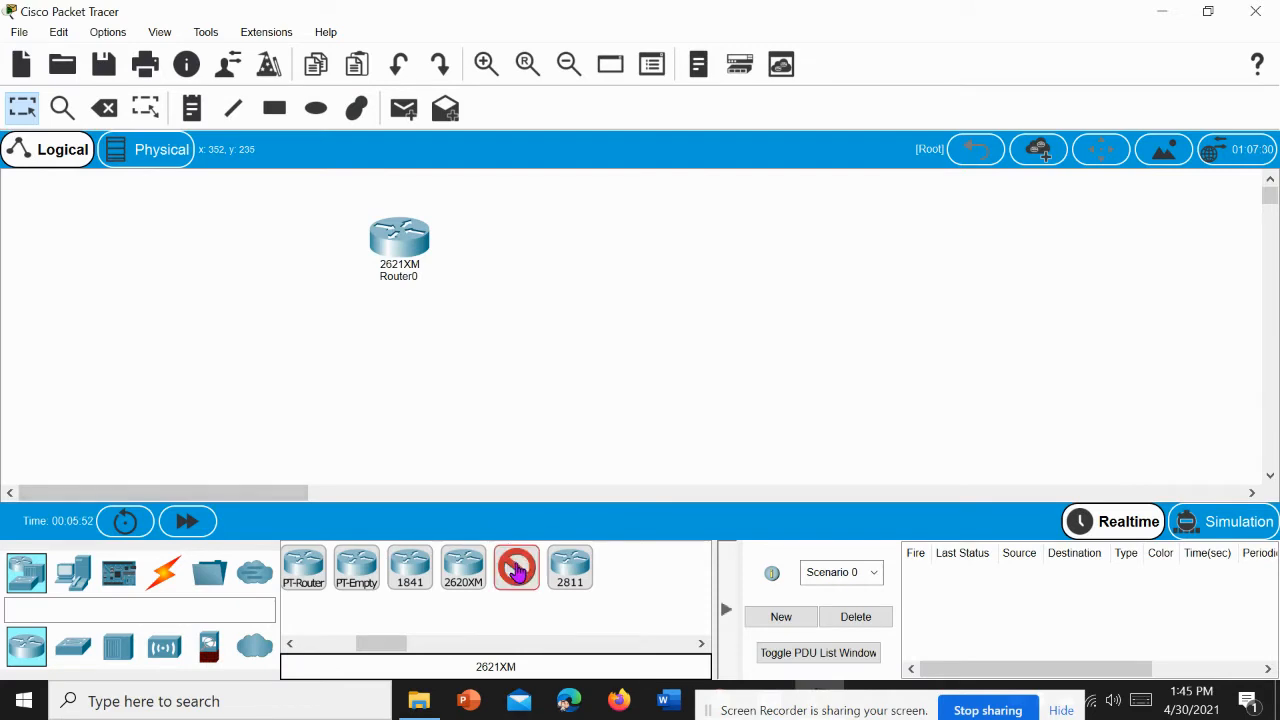
pyautogui.click(732, 261)
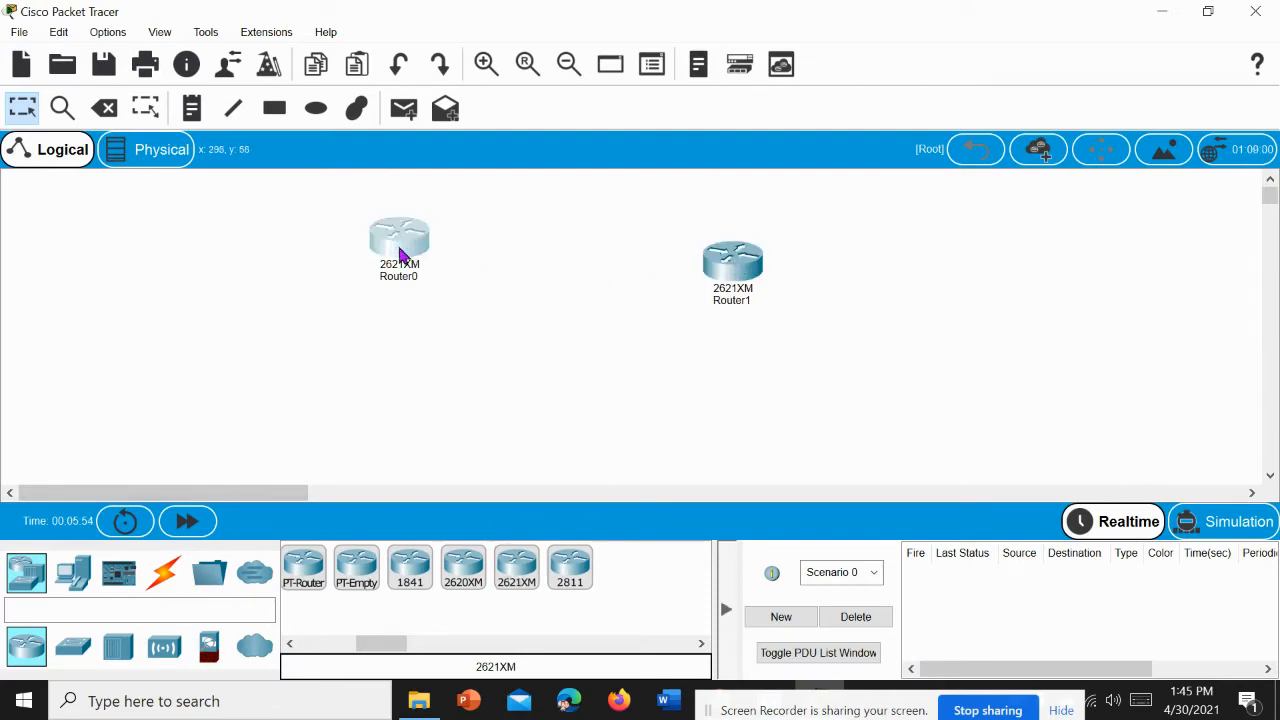
# Step: Rename Router0 as Multan, nudging it slightly from where it was placed
pyautogui.moveTo(403, 254); pyautogui.dragTo(407, 262)
pyautogui.click(408, 287)
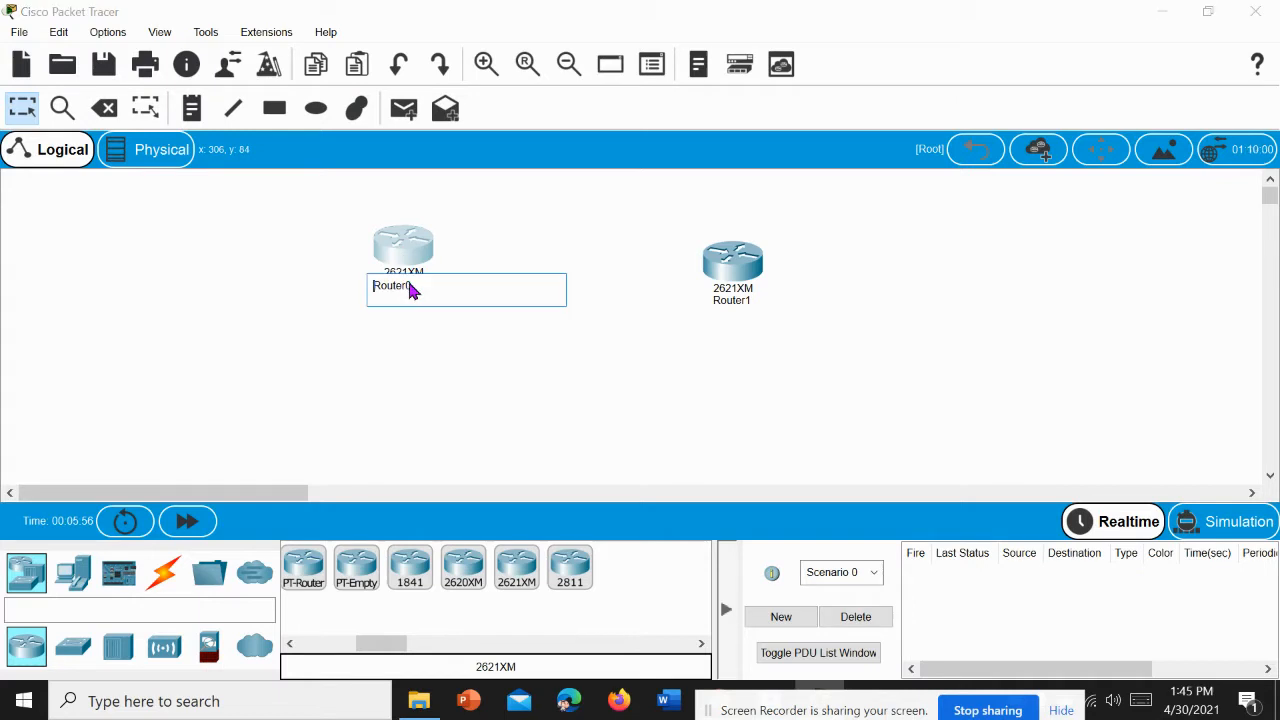
pyautogui.hotkey('ctrl', 'a')
pyautogui.press('BackSpace')
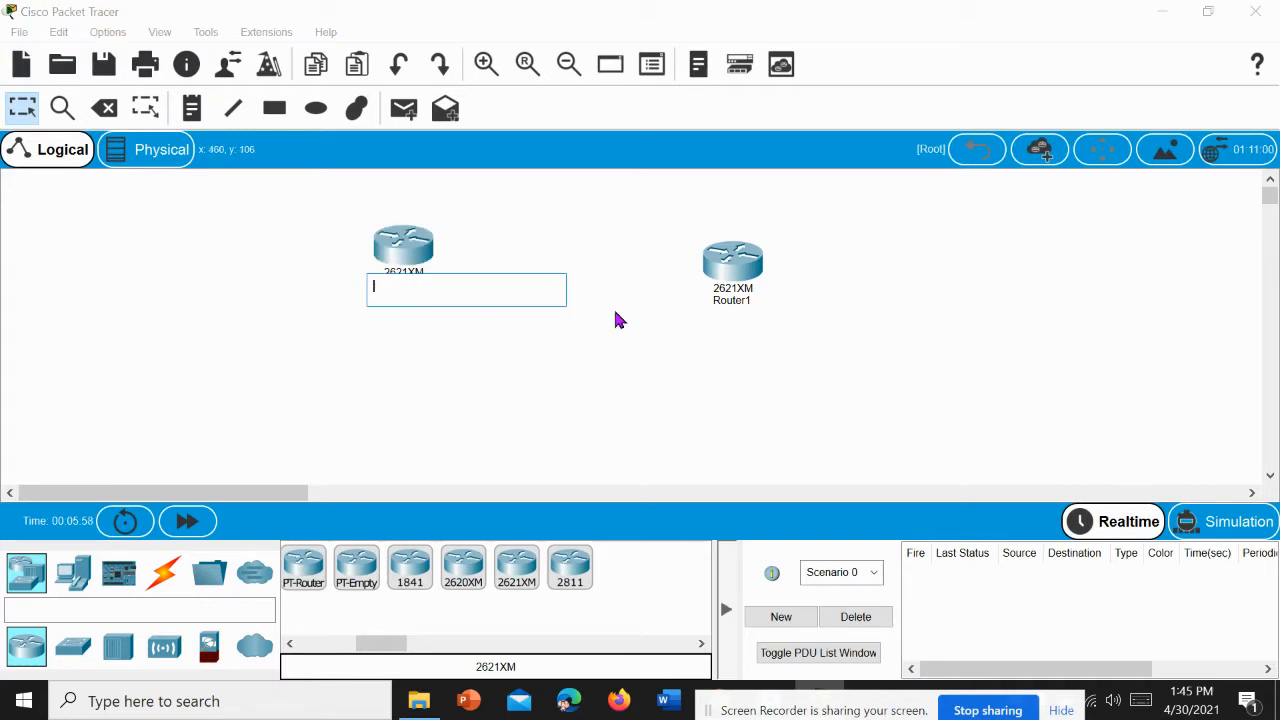
pyautogui.write('Multan')
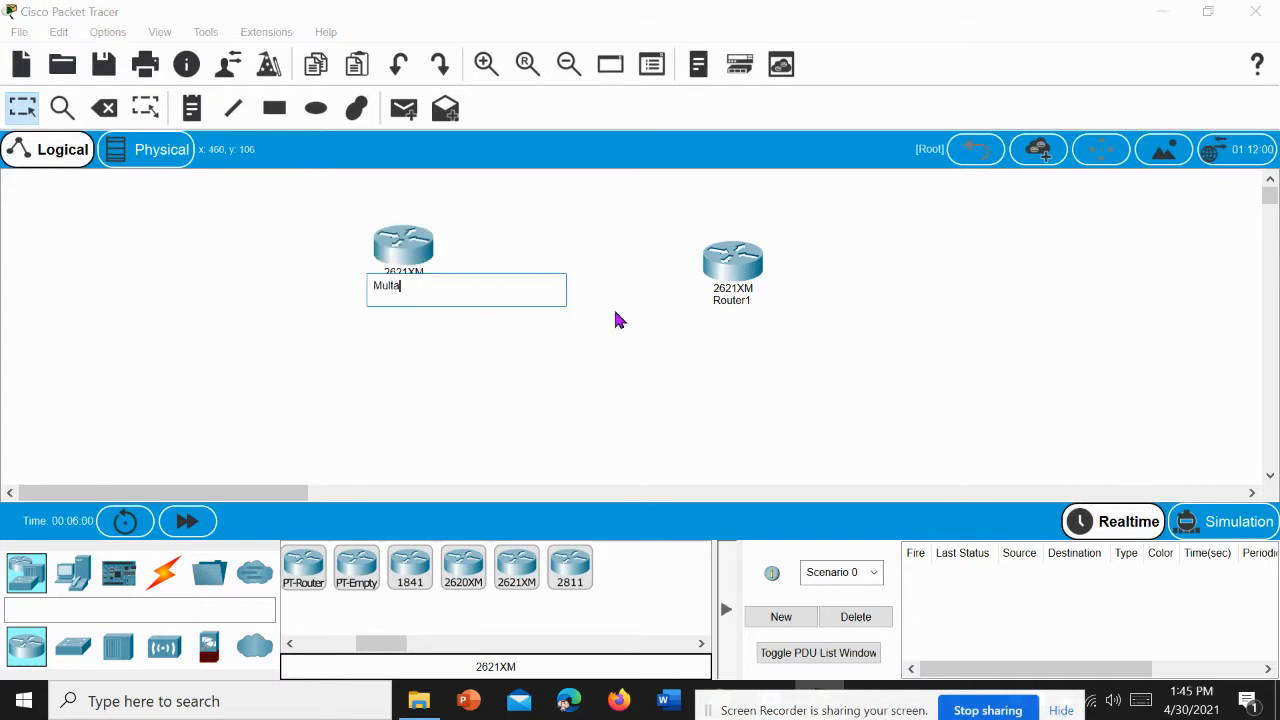
pyautogui.click(726, 302)
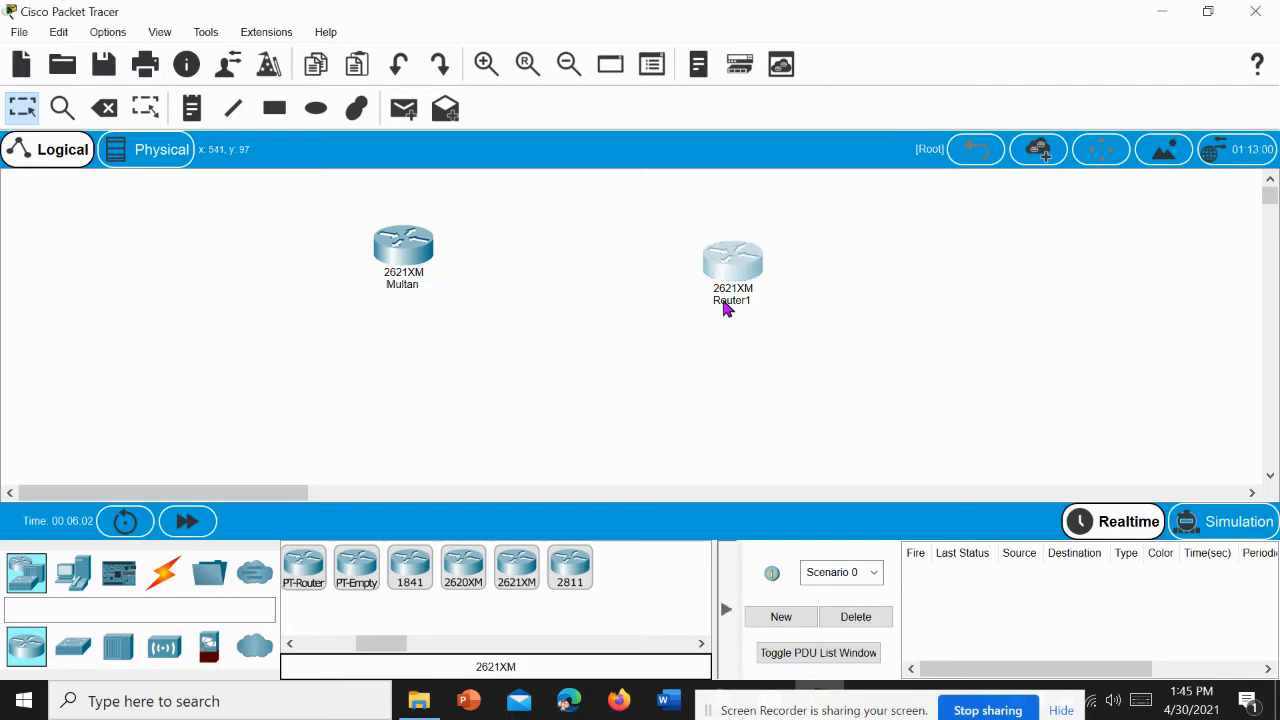
# Step: Rename Router1 as Lahore
pyautogui.click(726, 300)
pyautogui.hotkey('ctrl', 'a')
pyautogui.press('BackSpace')
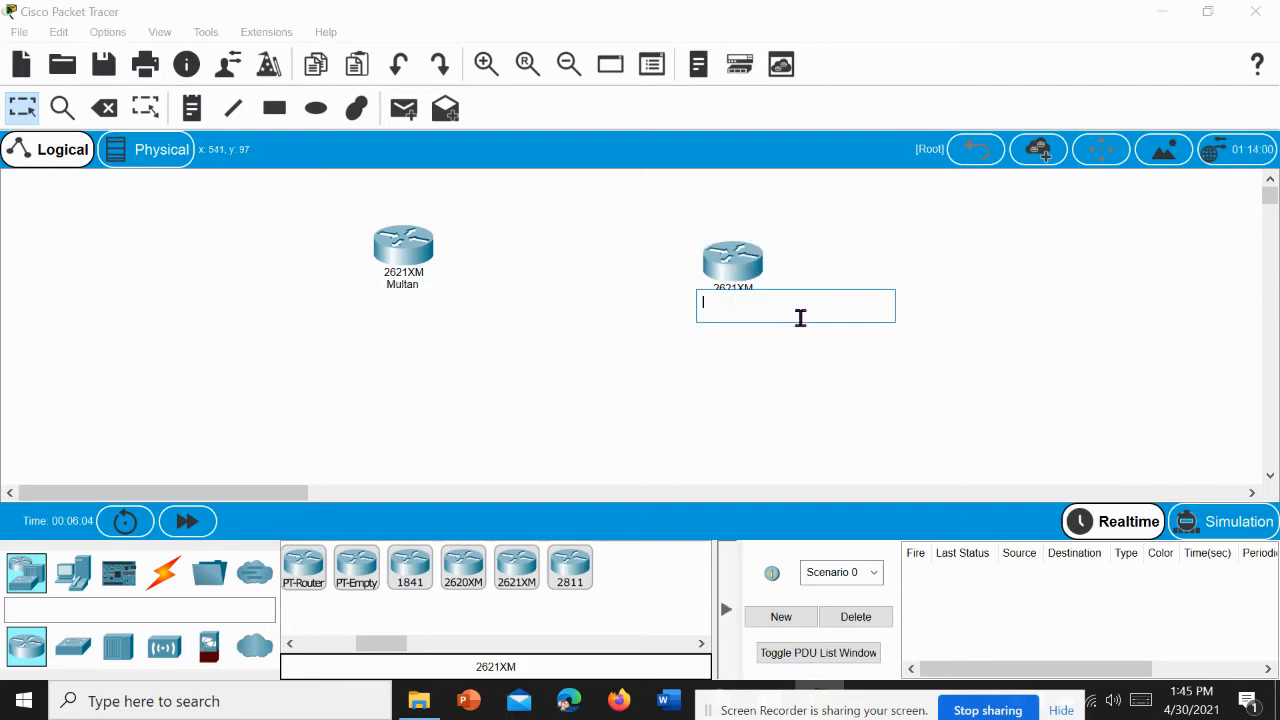
pyautogui.write('Lahore')
pyautogui.click(630, 345)
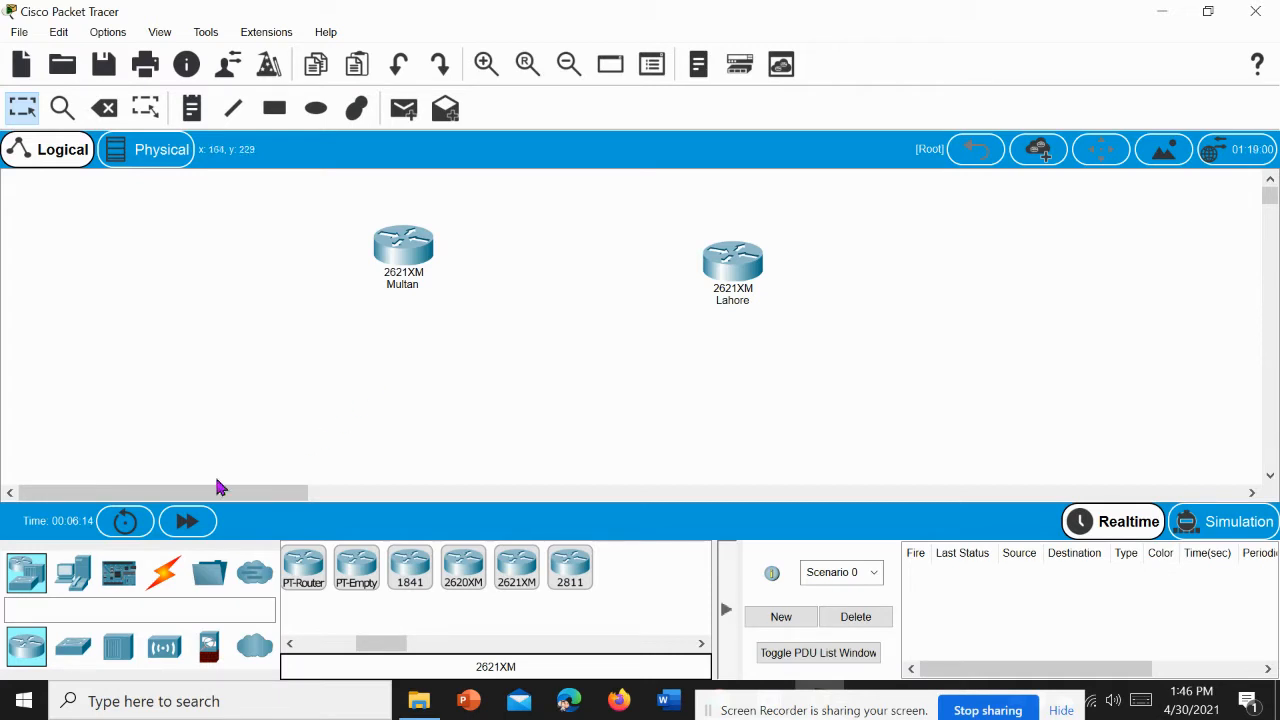
# Step: Add a 2950-24 switch to the left of the Multan router, roughly level with it
pyautogui.click(74, 648)
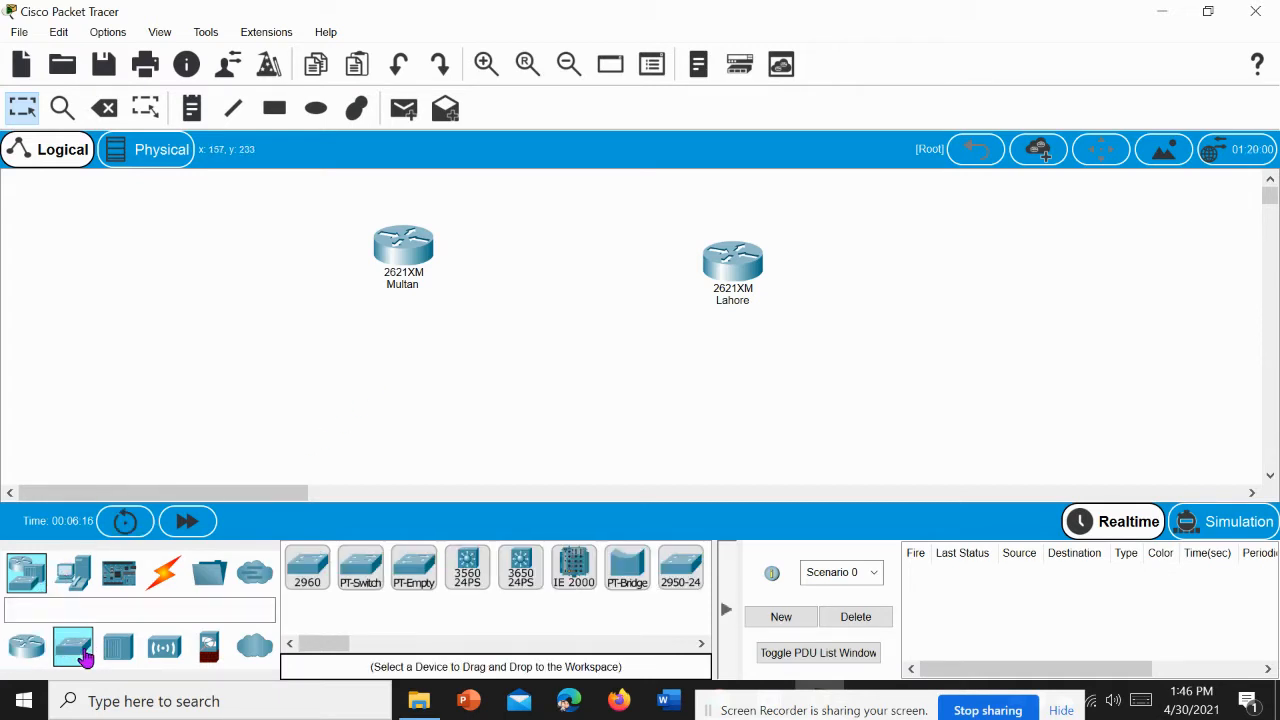
pyautogui.moveTo(330, 645); pyautogui.dragTo(348, 647)
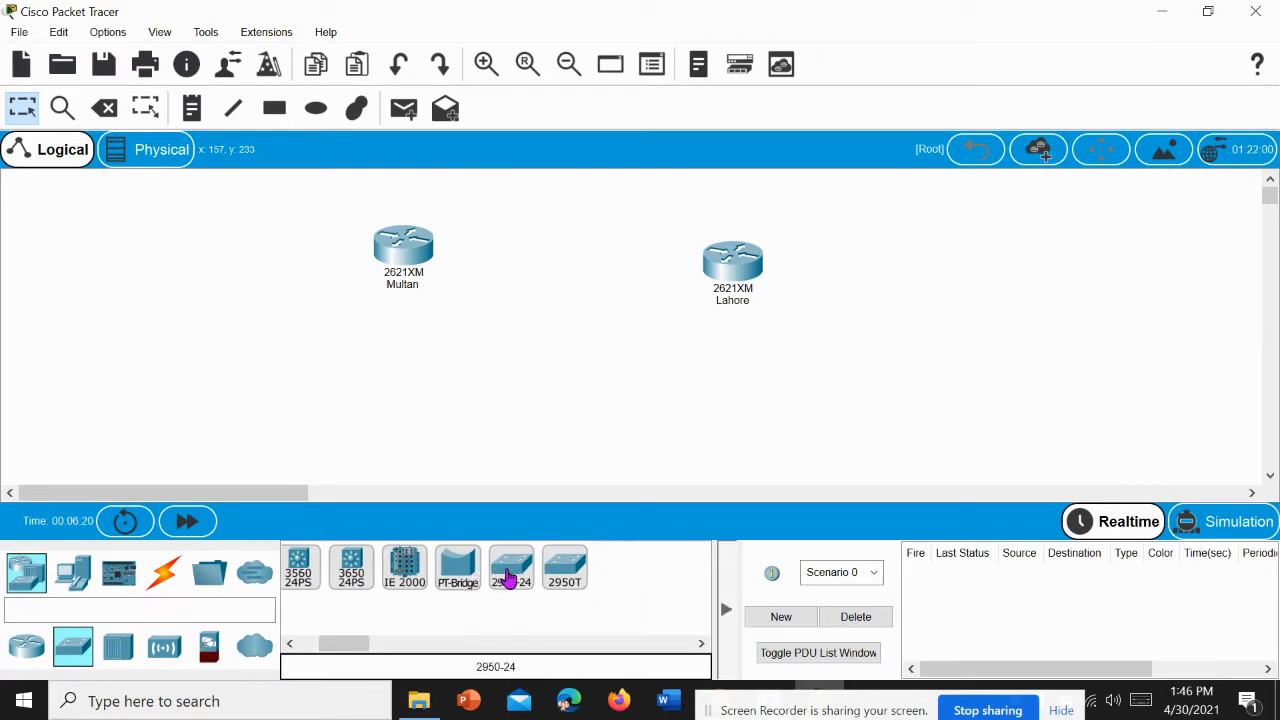
pyautogui.moveTo(511, 578); pyautogui.dragTo(245, 266)
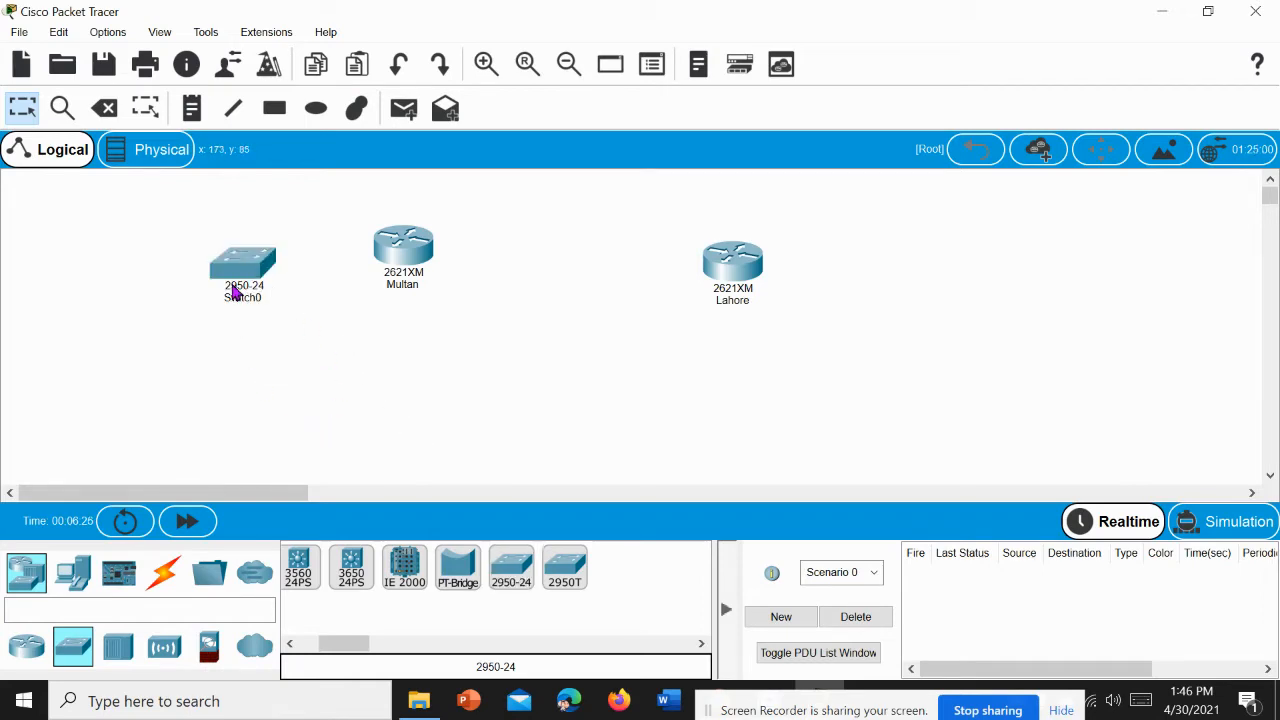
pyautogui.moveTo(232, 291)
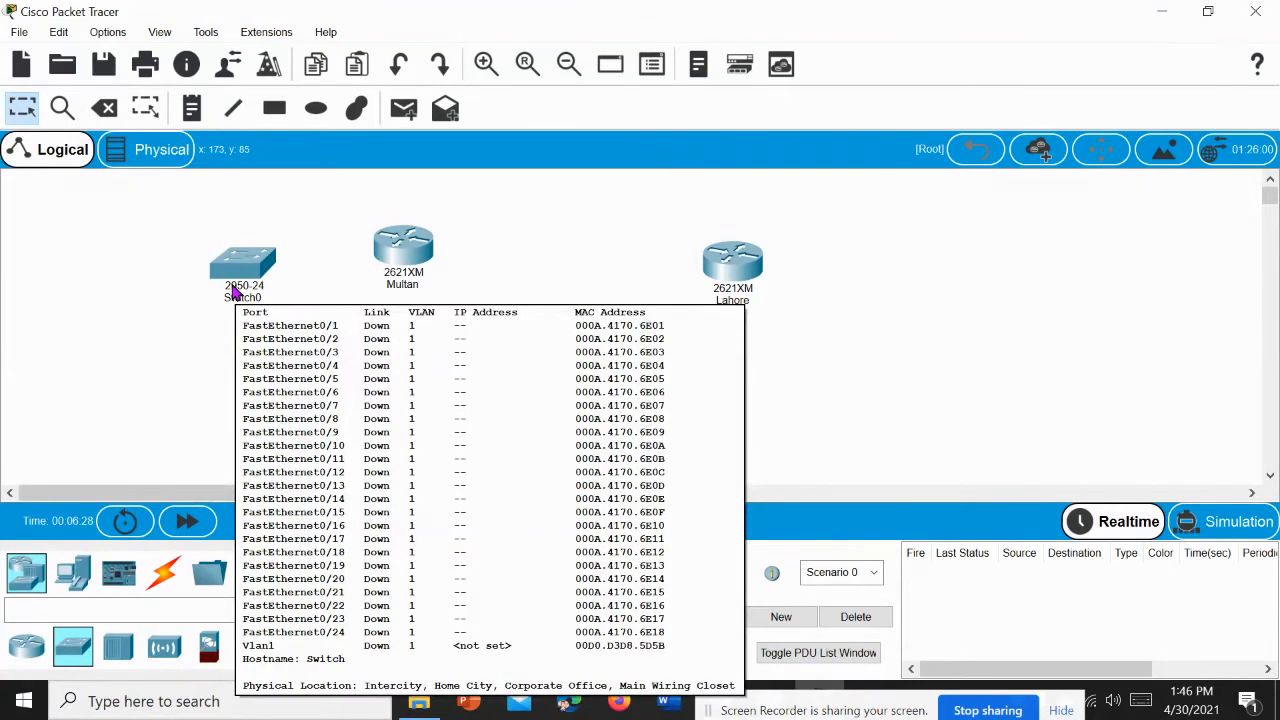
pyautogui.moveTo(251, 287); pyautogui.dragTo(241, 271)
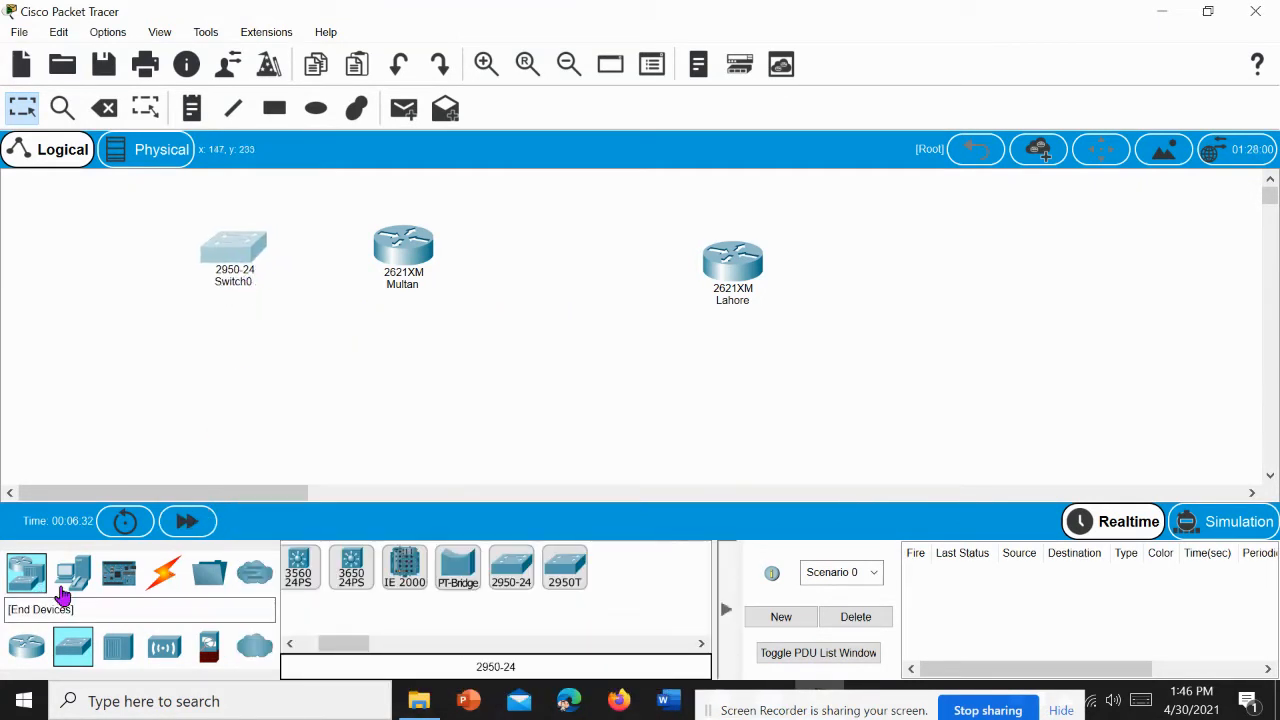
# Step: Add two PCs to the left of Switch0, one level with the switch and the other below it
pyautogui.click(74, 583)
pyautogui.click(307, 567)
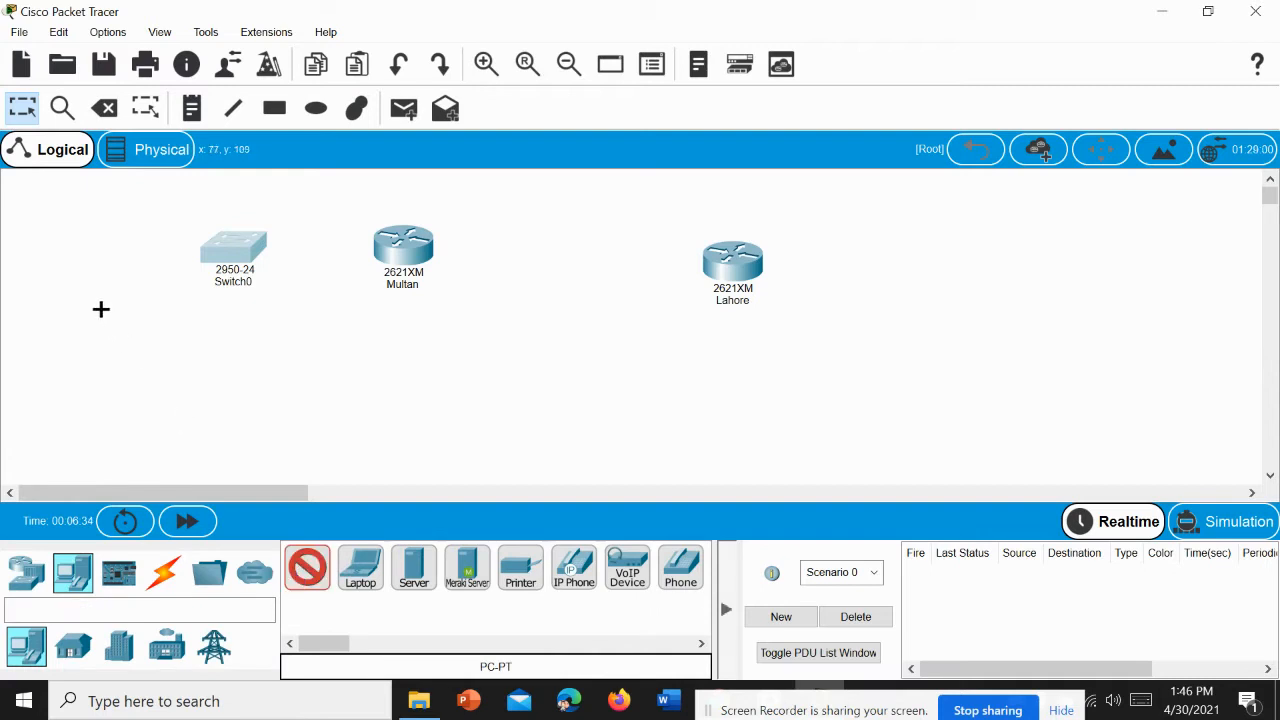
pyautogui.click(50, 264)
pyautogui.click(310, 582)
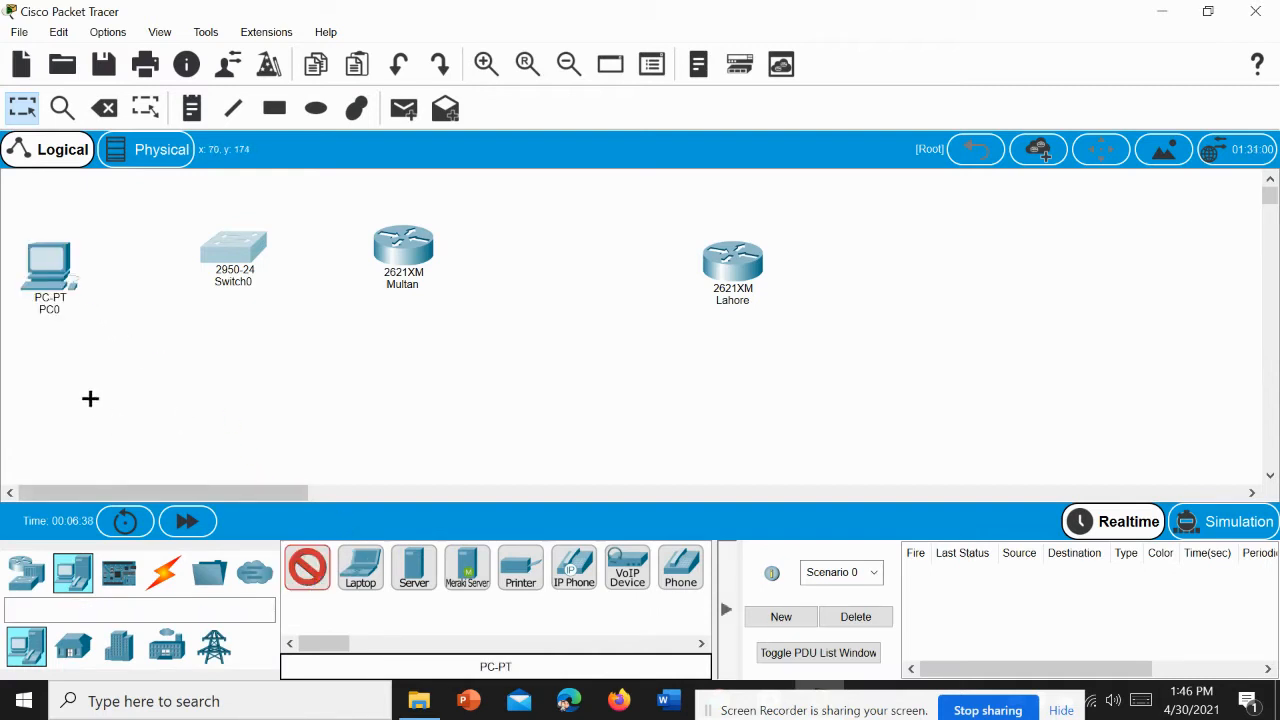
pyautogui.click(50, 367)
pyautogui.moveTo(46, 272); pyautogui.dragTo(64, 248)
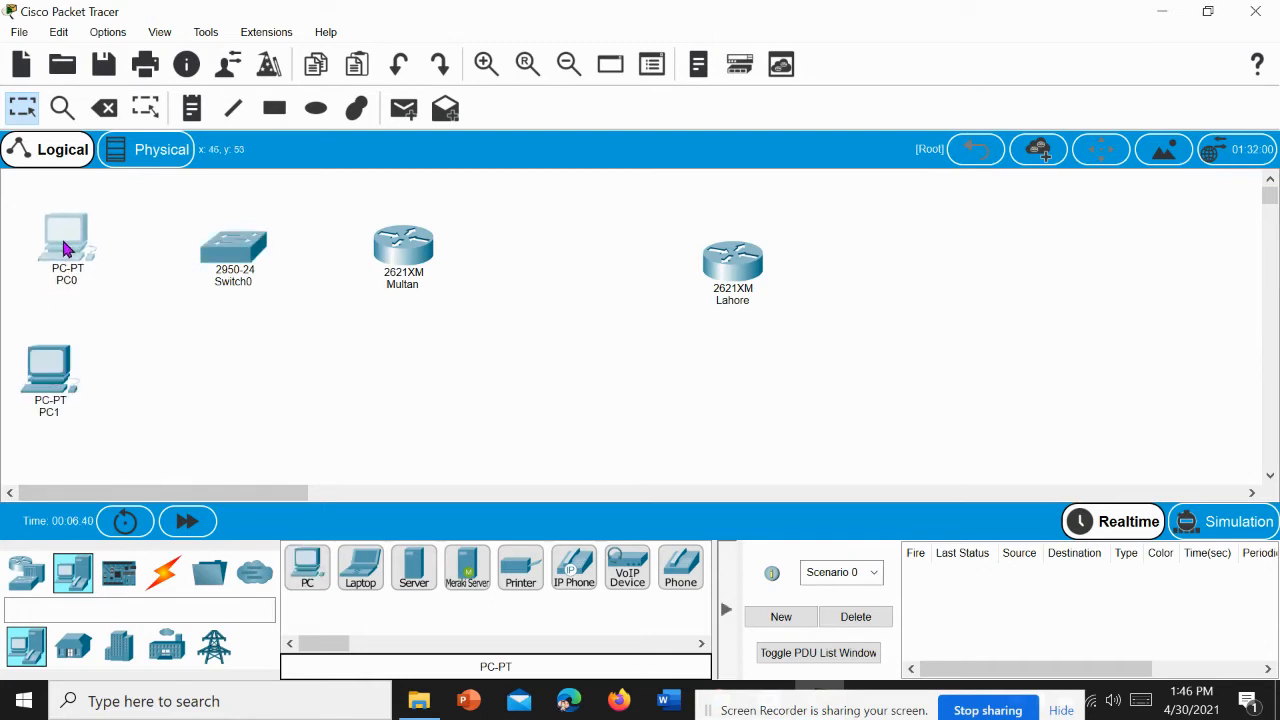
pyautogui.moveTo(45, 396); pyautogui.dragTo(75, 391)
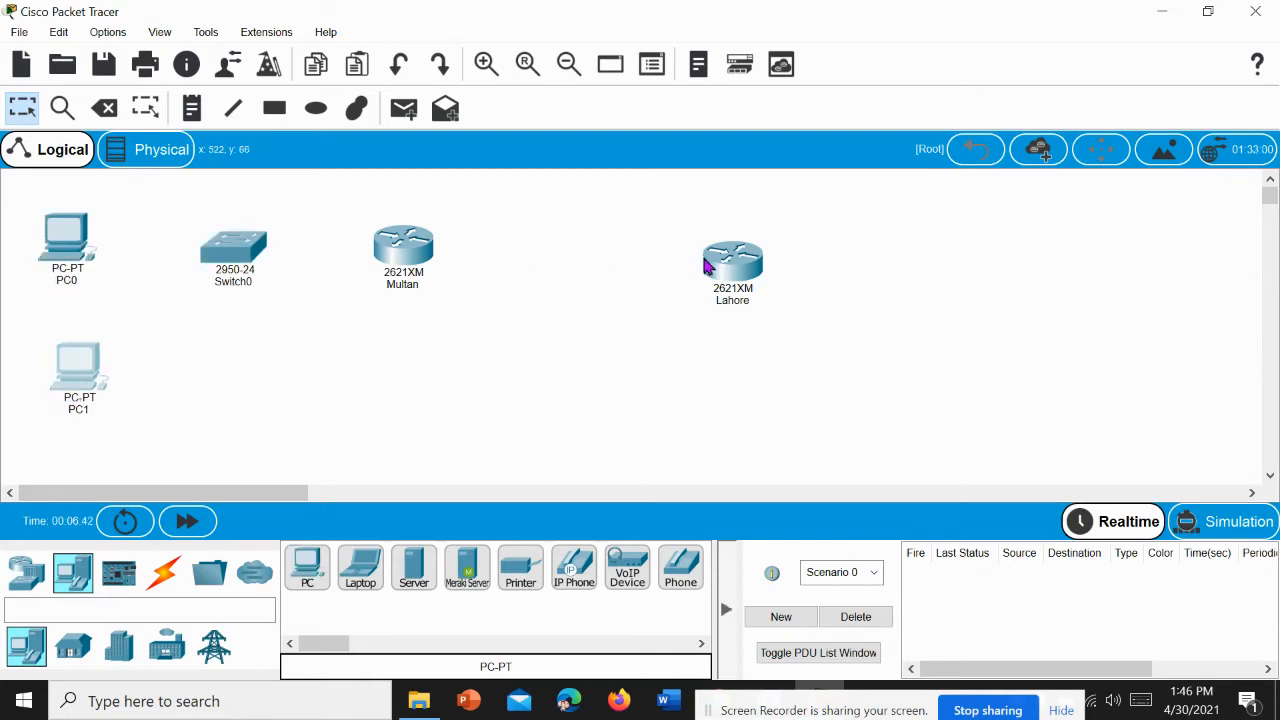
# Step: Spread out the topology by moving the Lahore router, Multan router and Switch0 farther to the right
pyautogui.moveTo(705, 264); pyautogui.dragTo(760, 251)
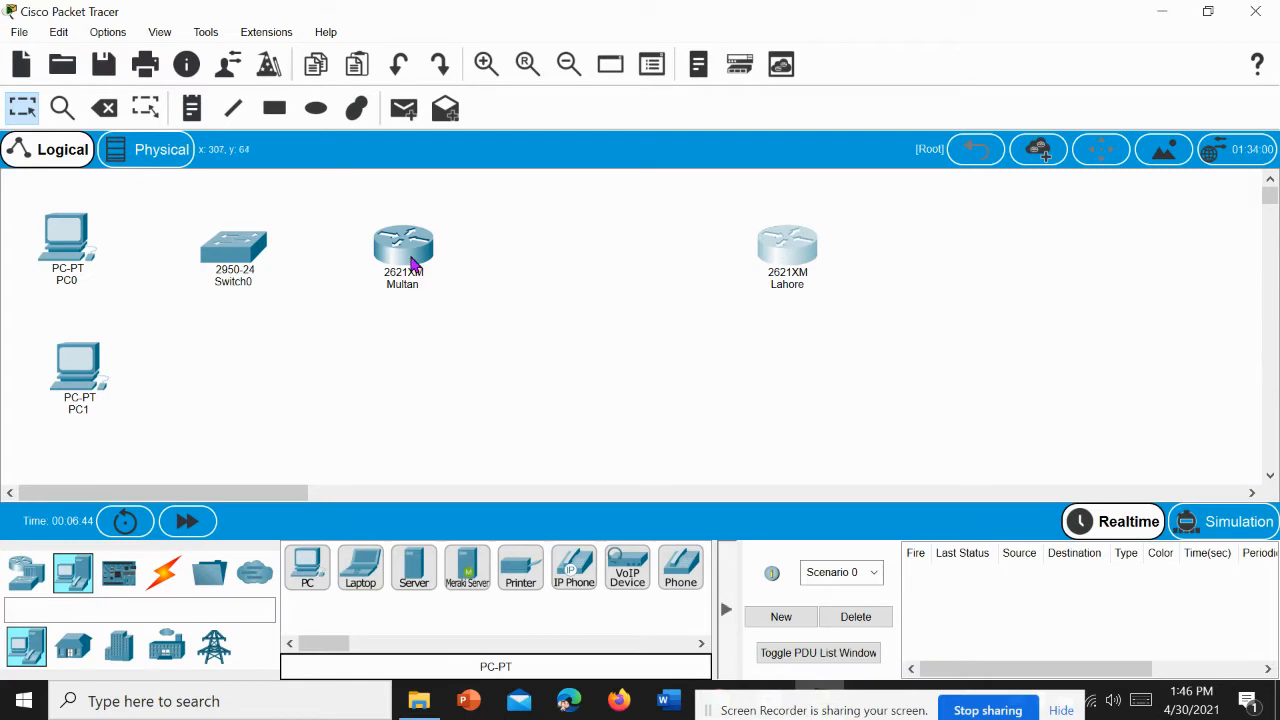
pyautogui.moveTo(412, 262); pyautogui.dragTo(503, 275)
pyautogui.moveTo(250, 257); pyautogui.dragTo(261, 298)
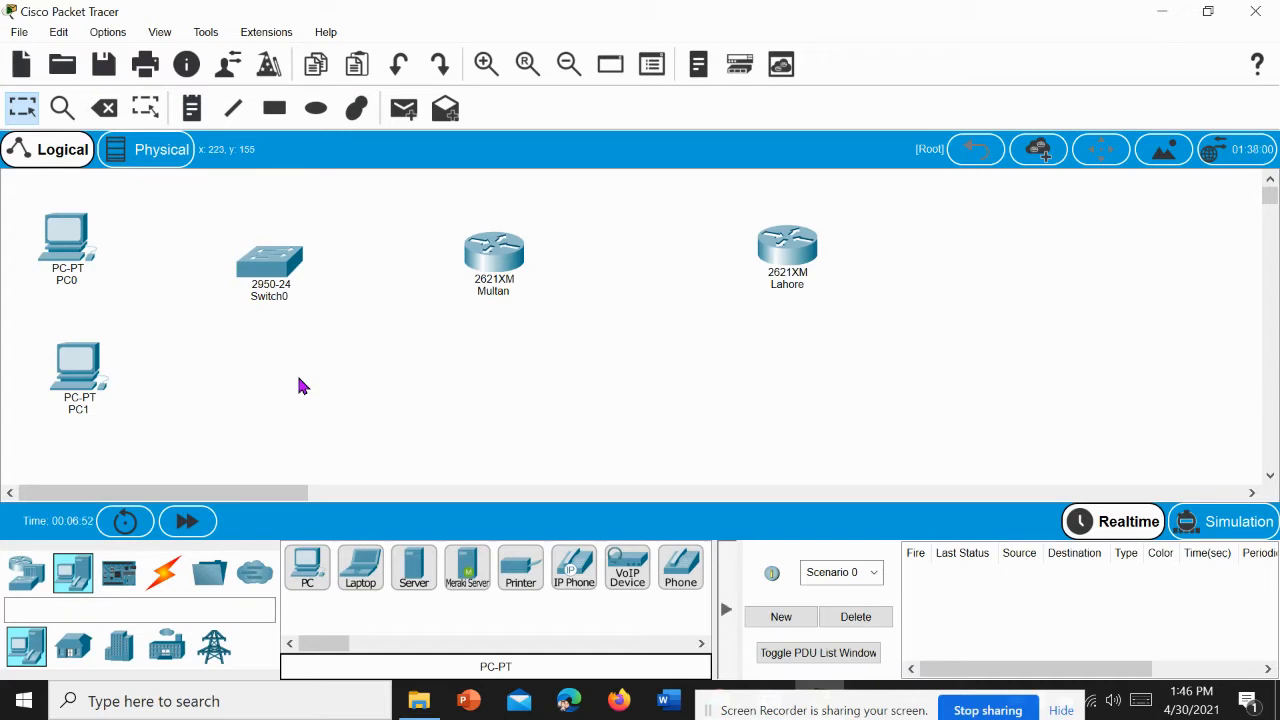
# Step: Connect PC0's FastEthernet0 port to FastEthernet0/1 on Switch0 with a copper straight-through cable
pyautogui.click(164, 574)
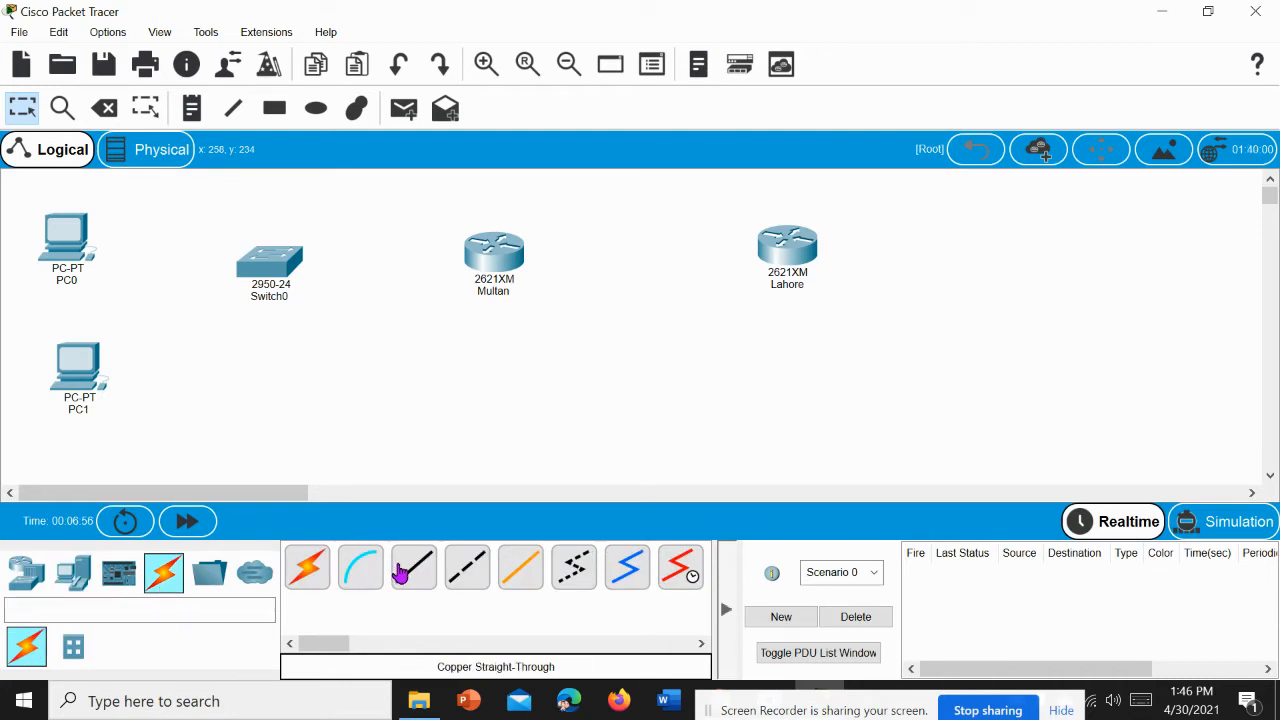
pyautogui.click(400, 570)
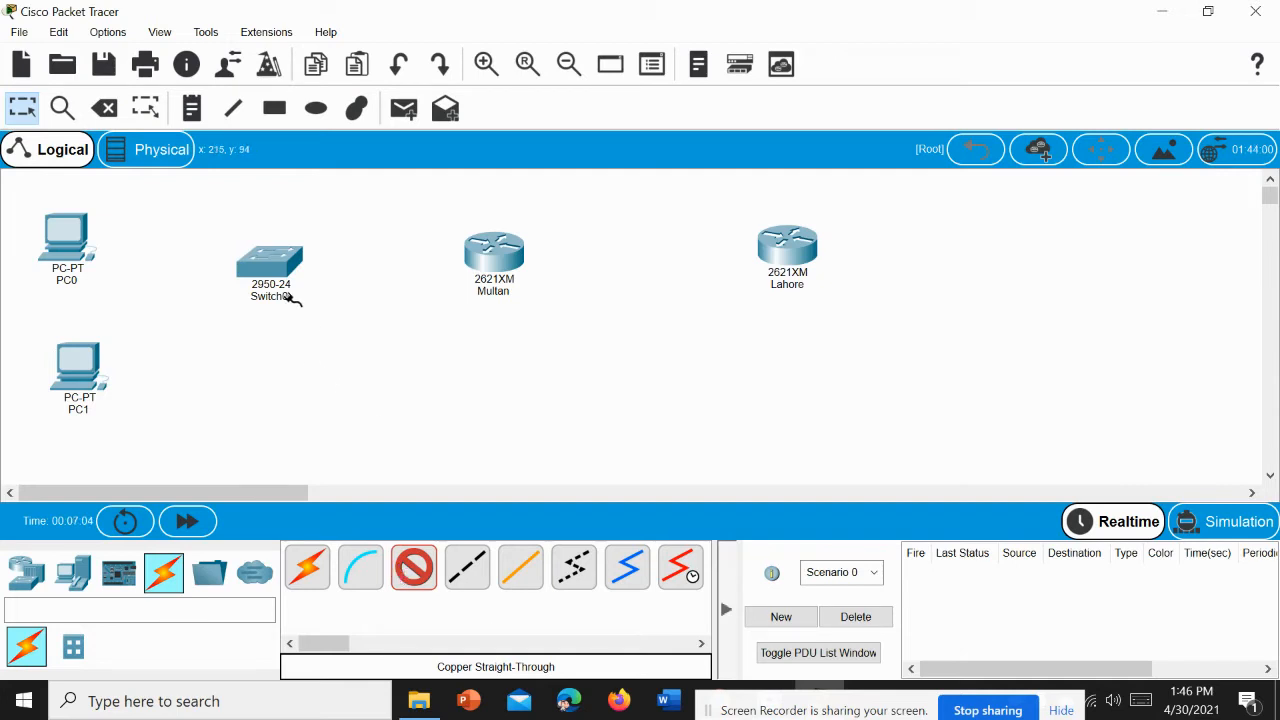
pyautogui.click(70, 250)
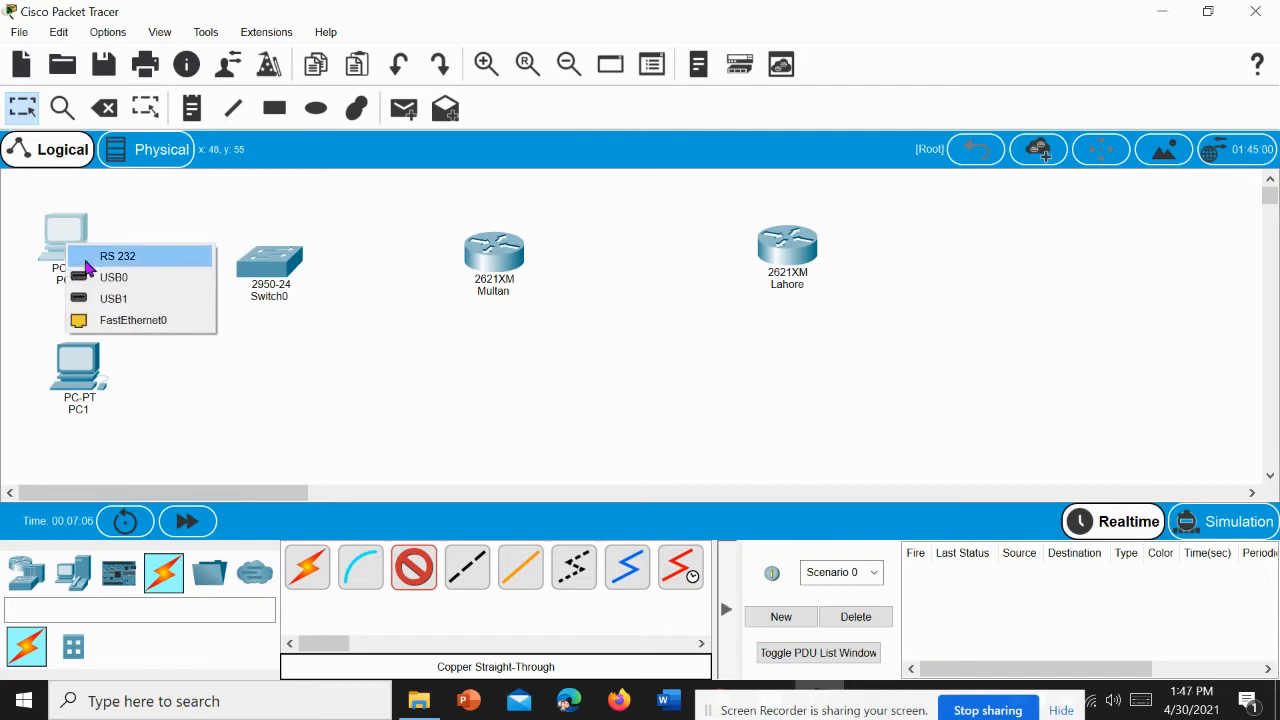
pyautogui.click(130, 321)
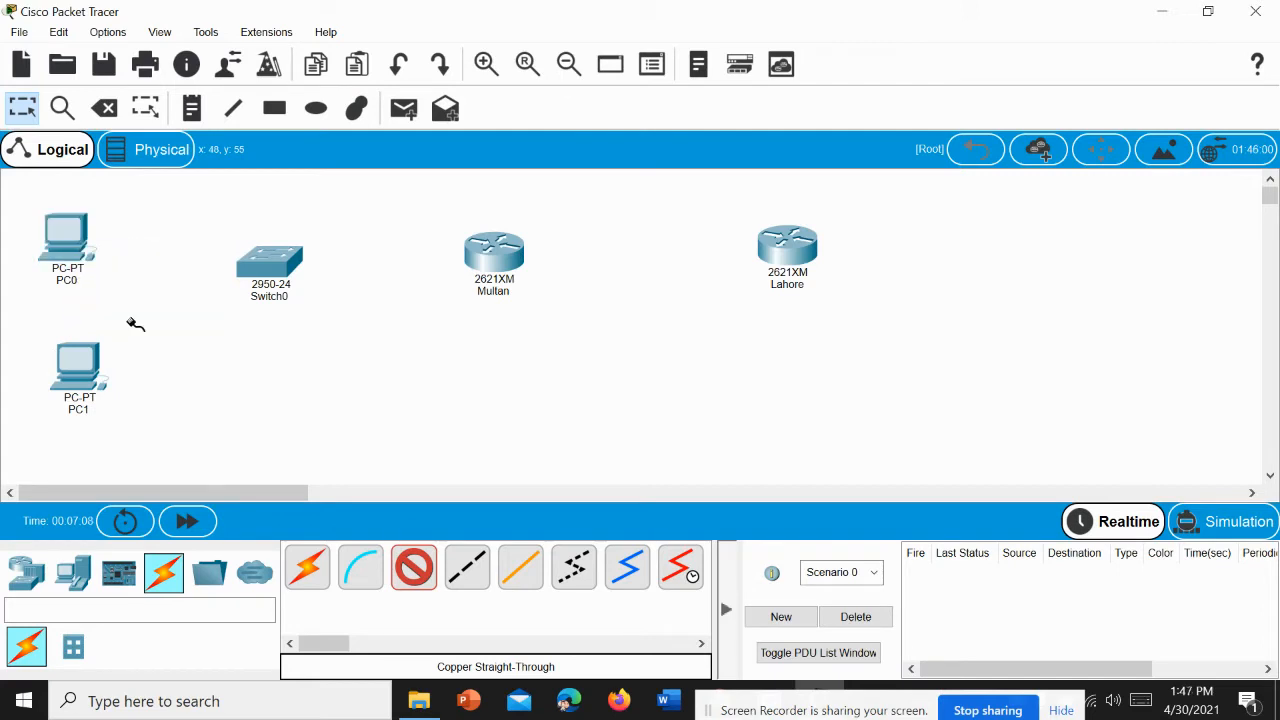
pyautogui.click(274, 262)
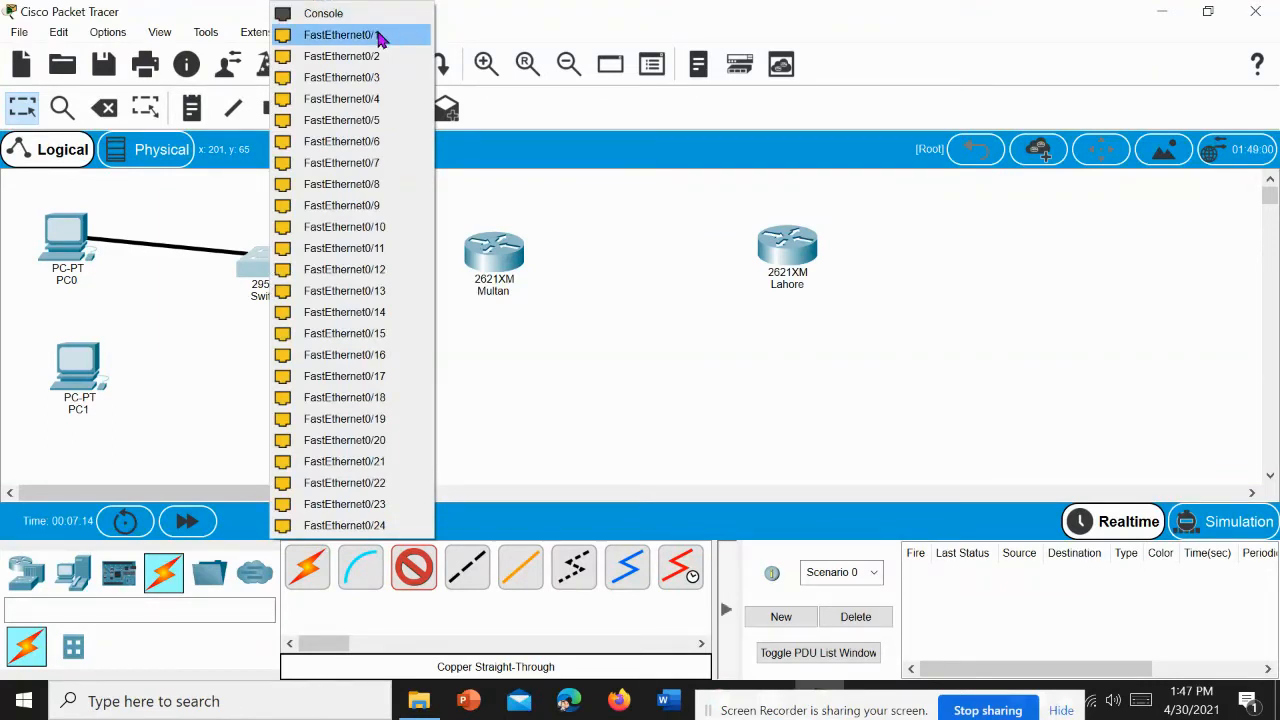
pyautogui.click(380, 36)
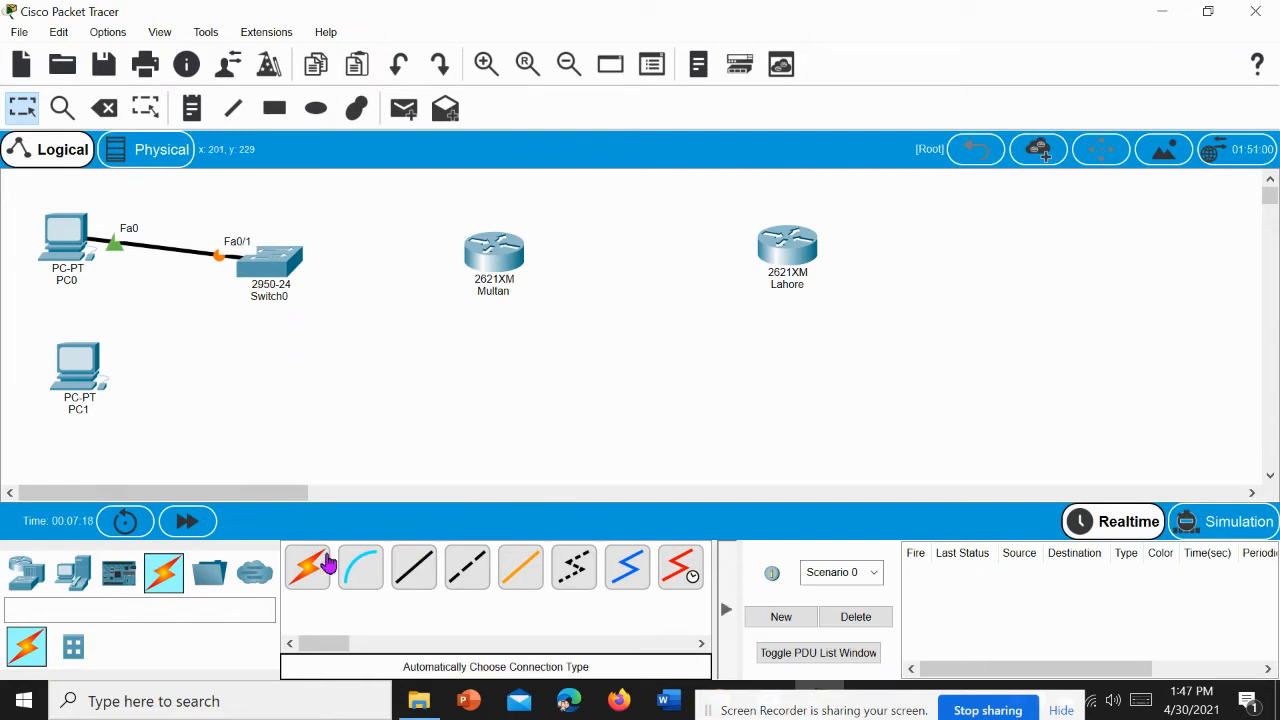
# Step: Connect PC1's FastEthernet0 port to FastEthernet0/2 on Switch0 with a copper straight-through cable
pyautogui.click(422, 584)
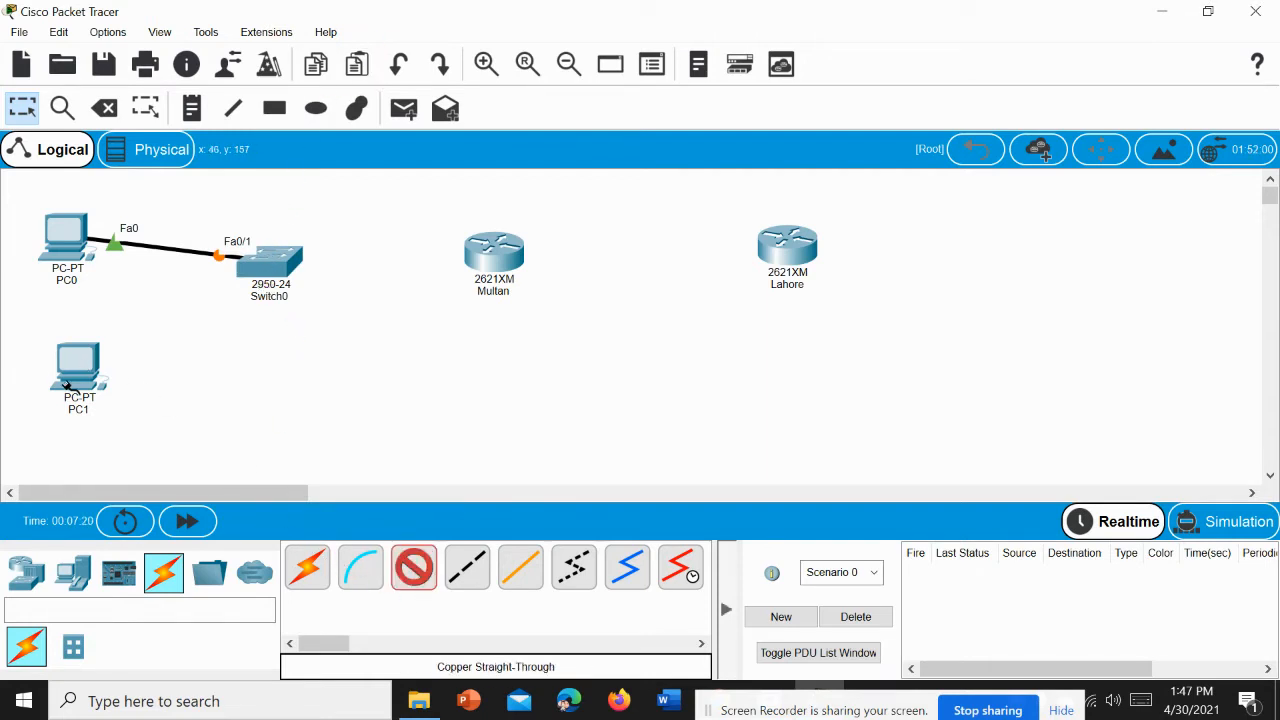
pyautogui.click(67, 389)
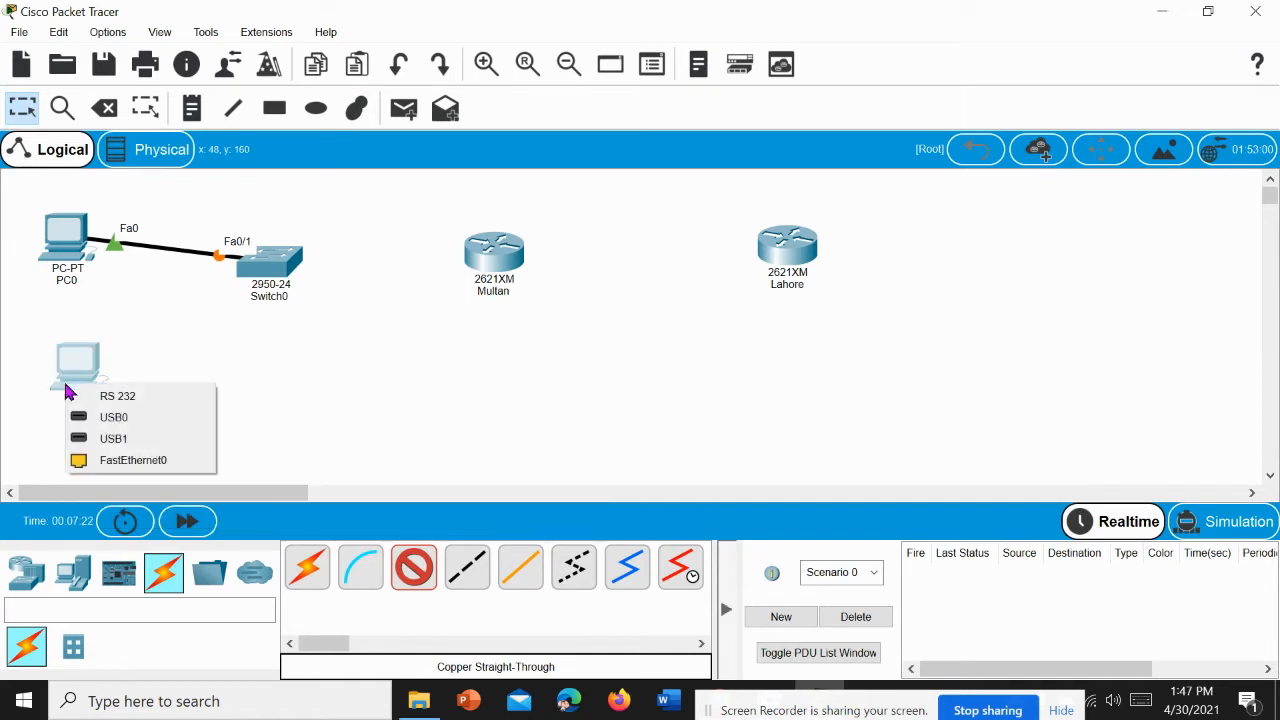
pyautogui.click(130, 462)
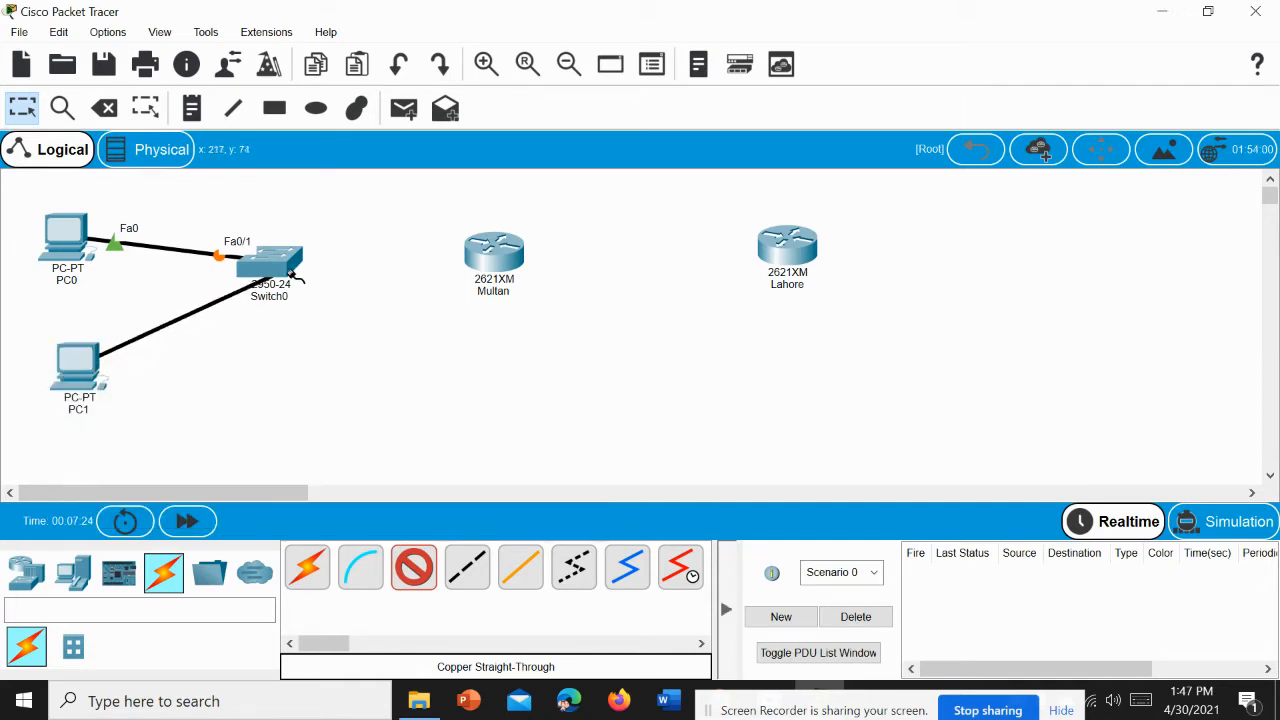
pyautogui.click(288, 271)
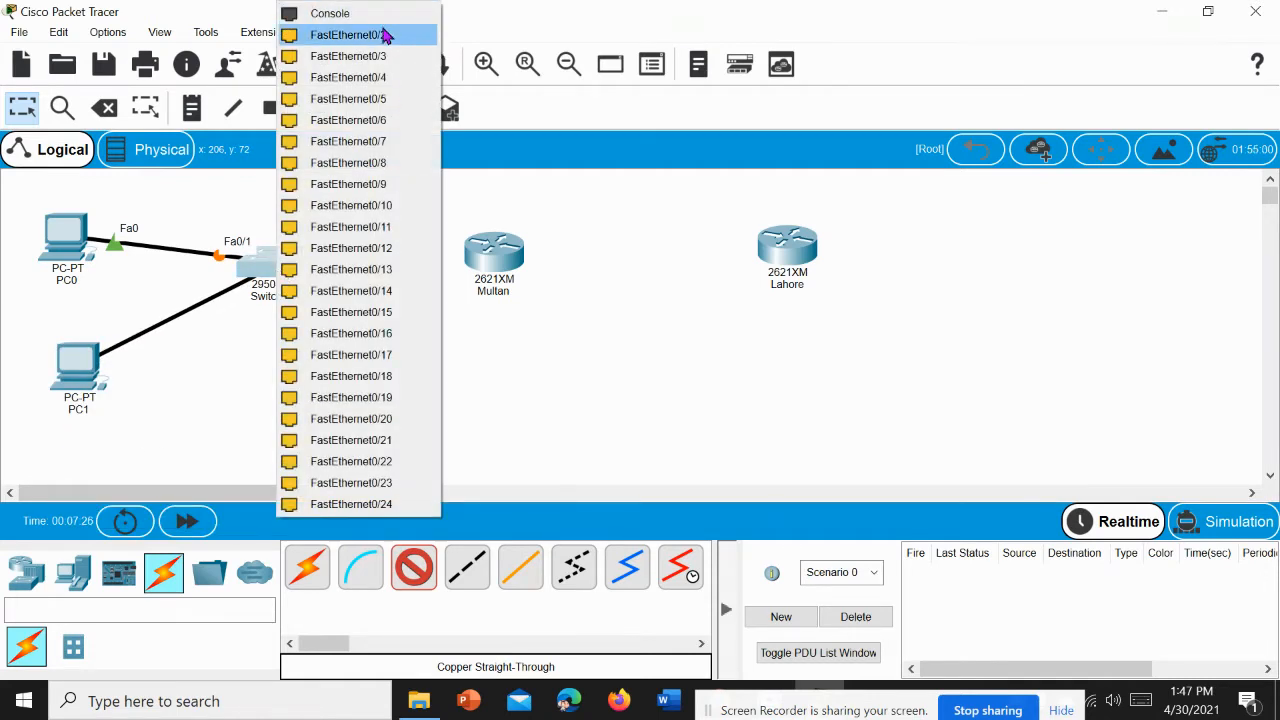
pyautogui.click(384, 36)
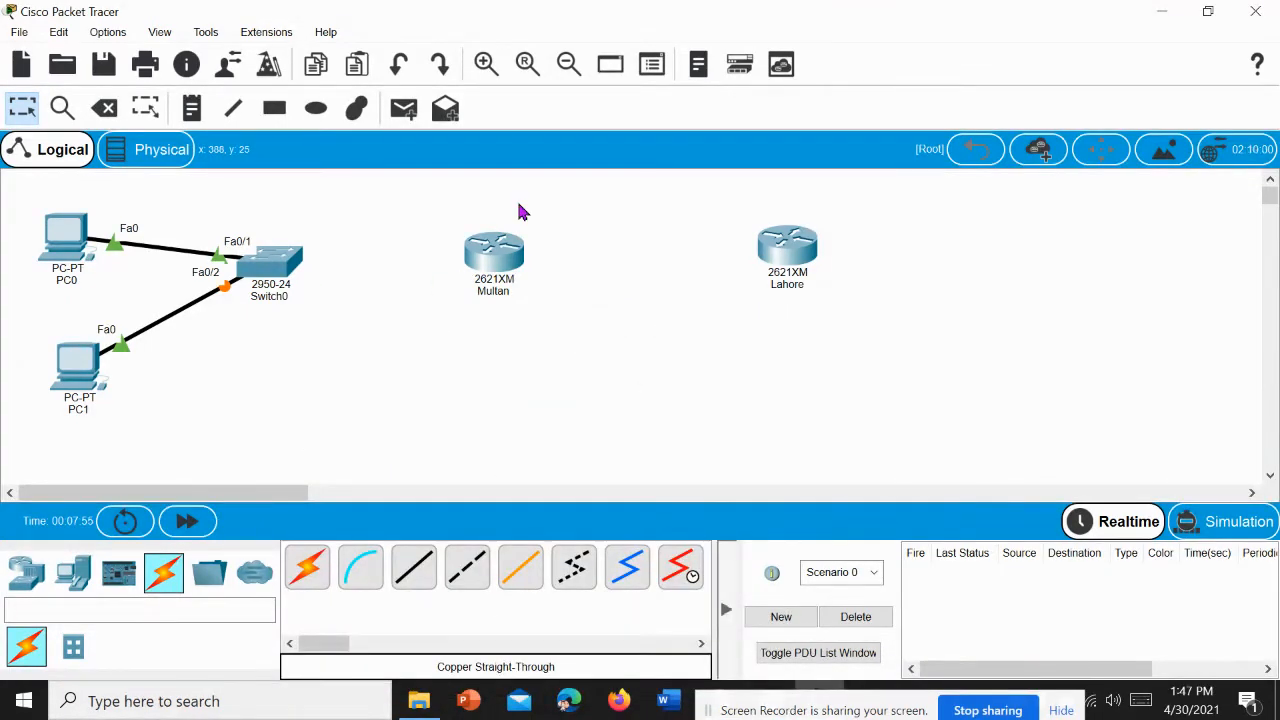
# Step: Open the Multan router's physical device view and review the NM-8AM, NM-8A/S and NM-2FE2W module descriptions
pyautogui.click(506, 277)
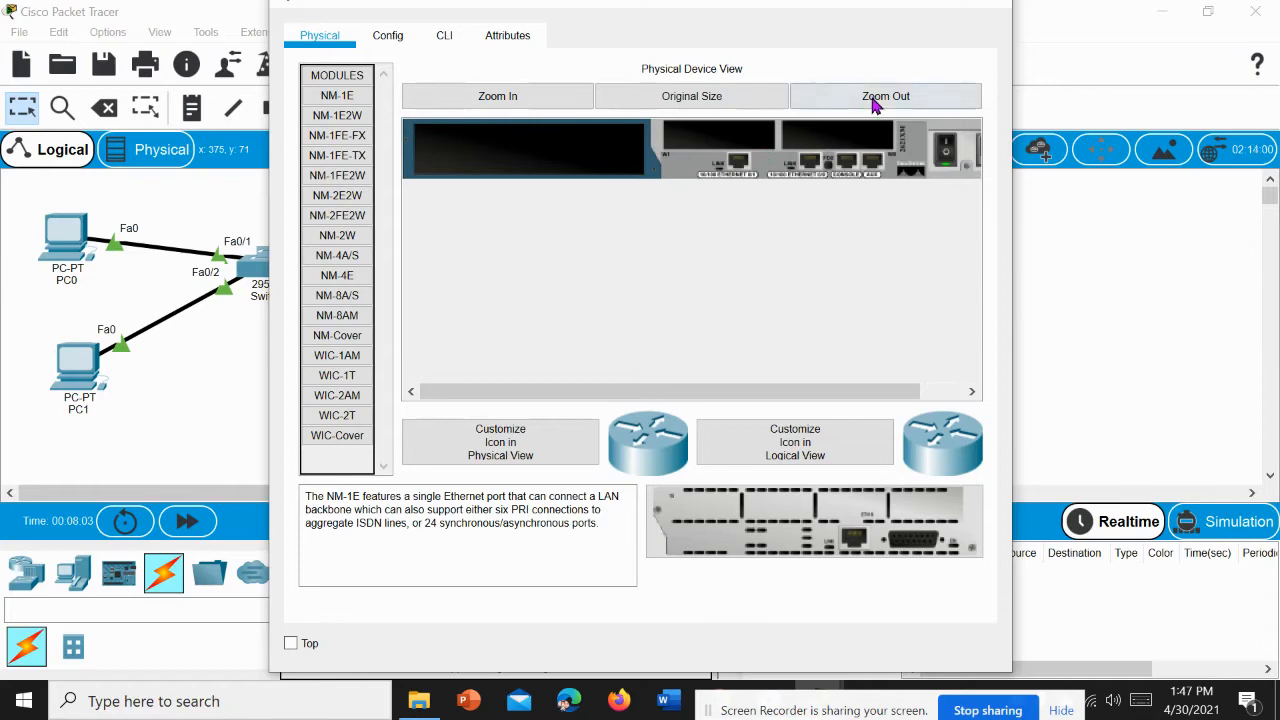
pyautogui.click(953, 5)
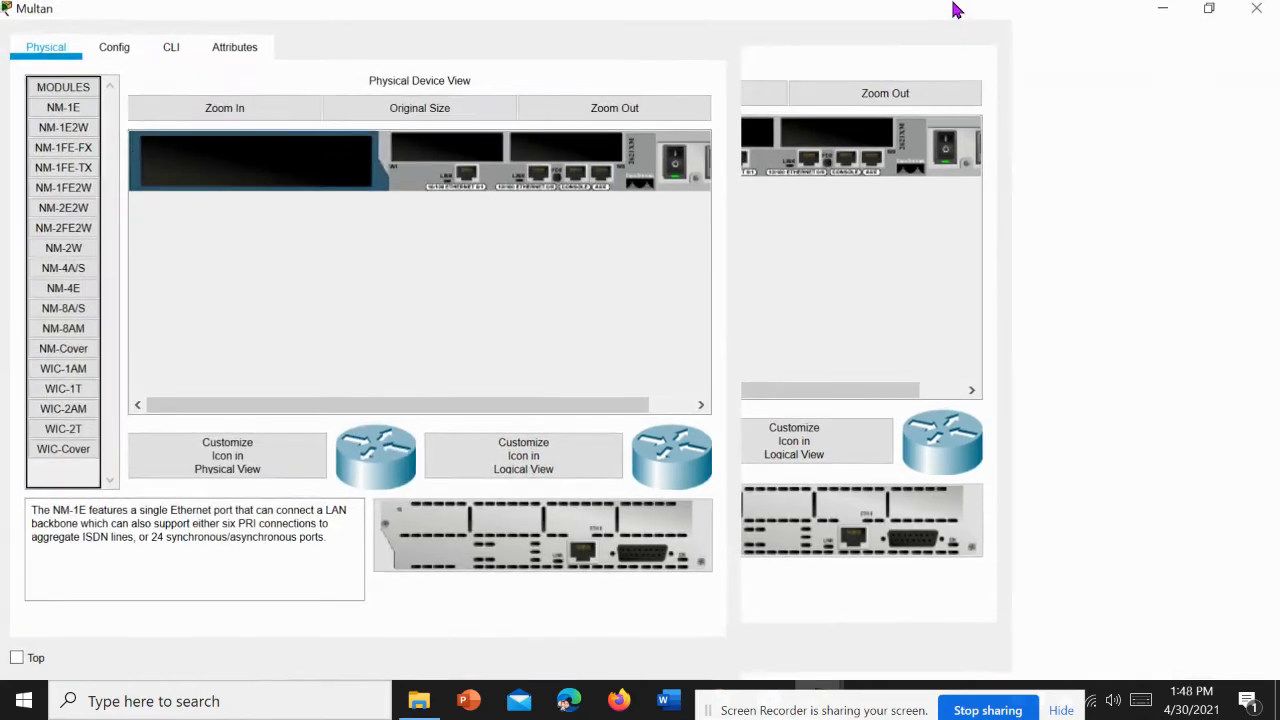
pyautogui.click(315, 113)
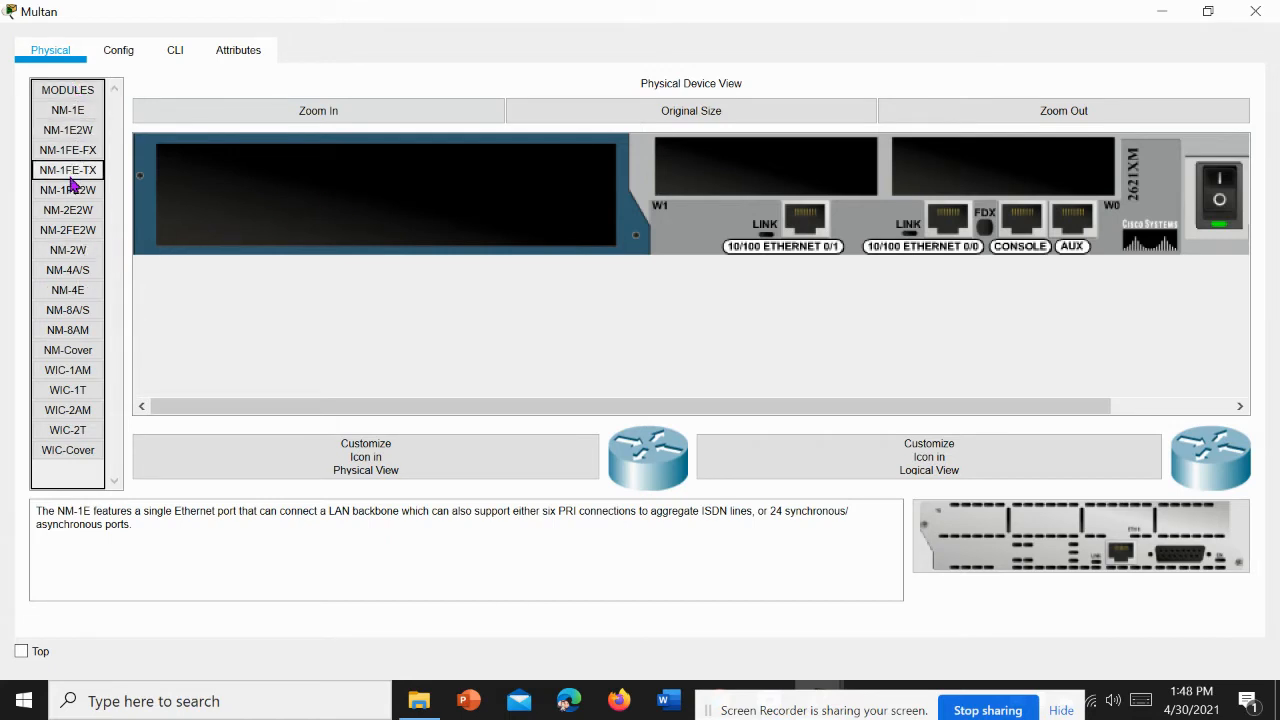
pyautogui.click(68, 330)
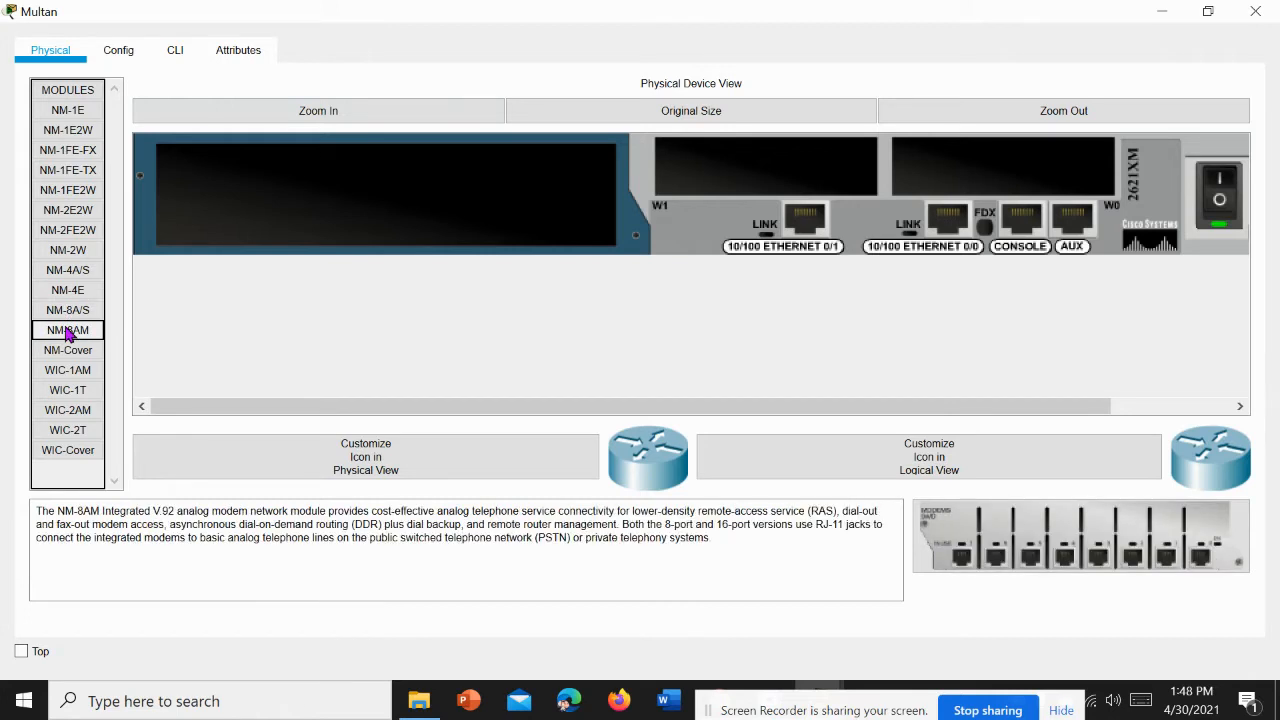
pyautogui.click(70, 312)
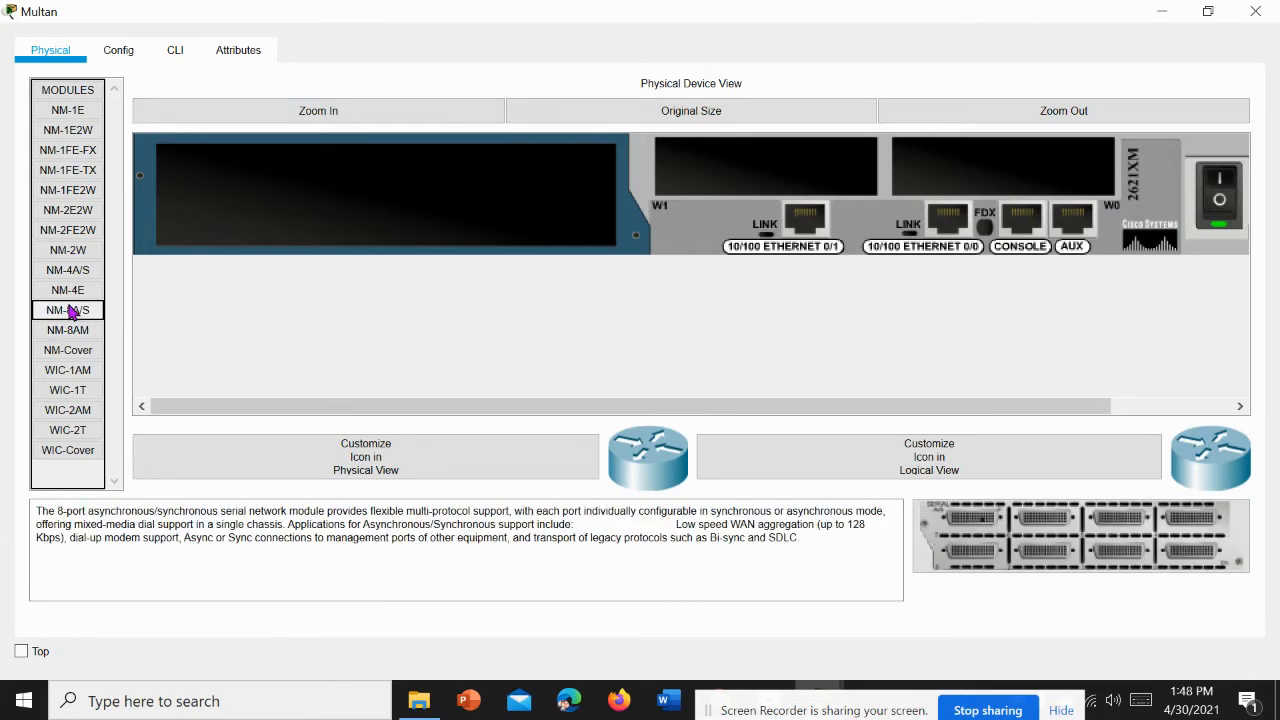
pyautogui.click(75, 236)
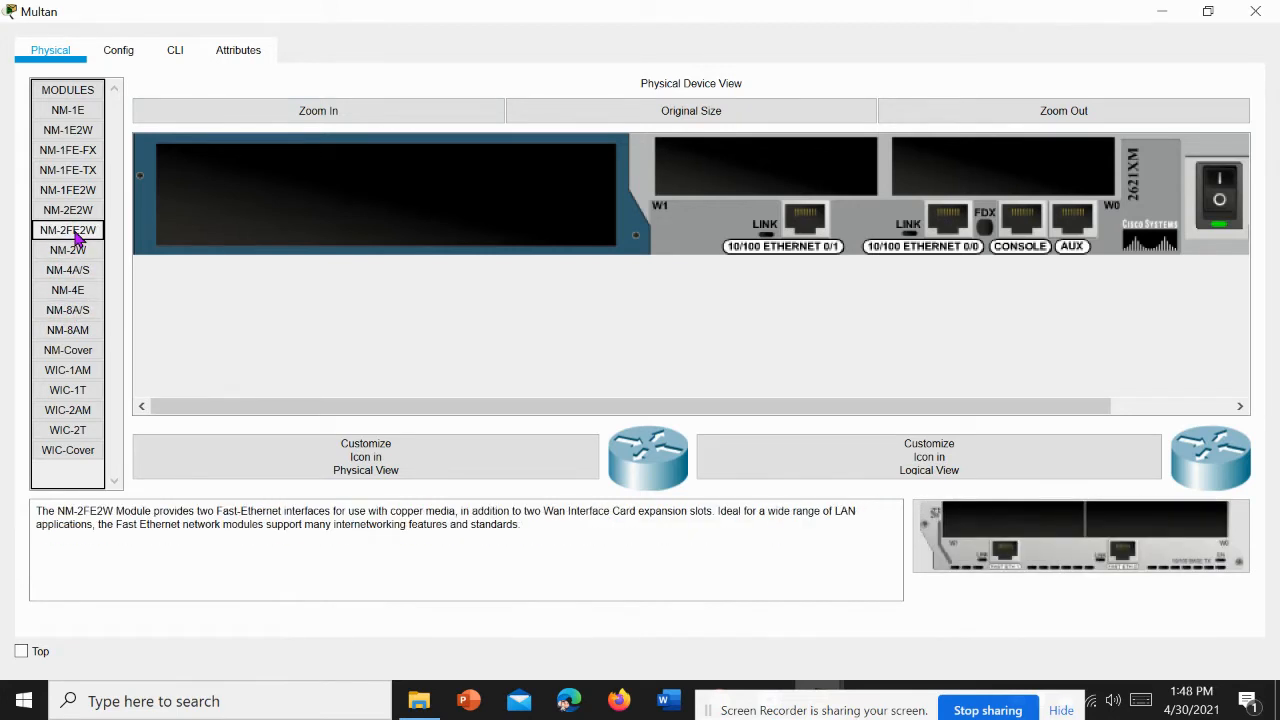
pyautogui.click(197, 512)
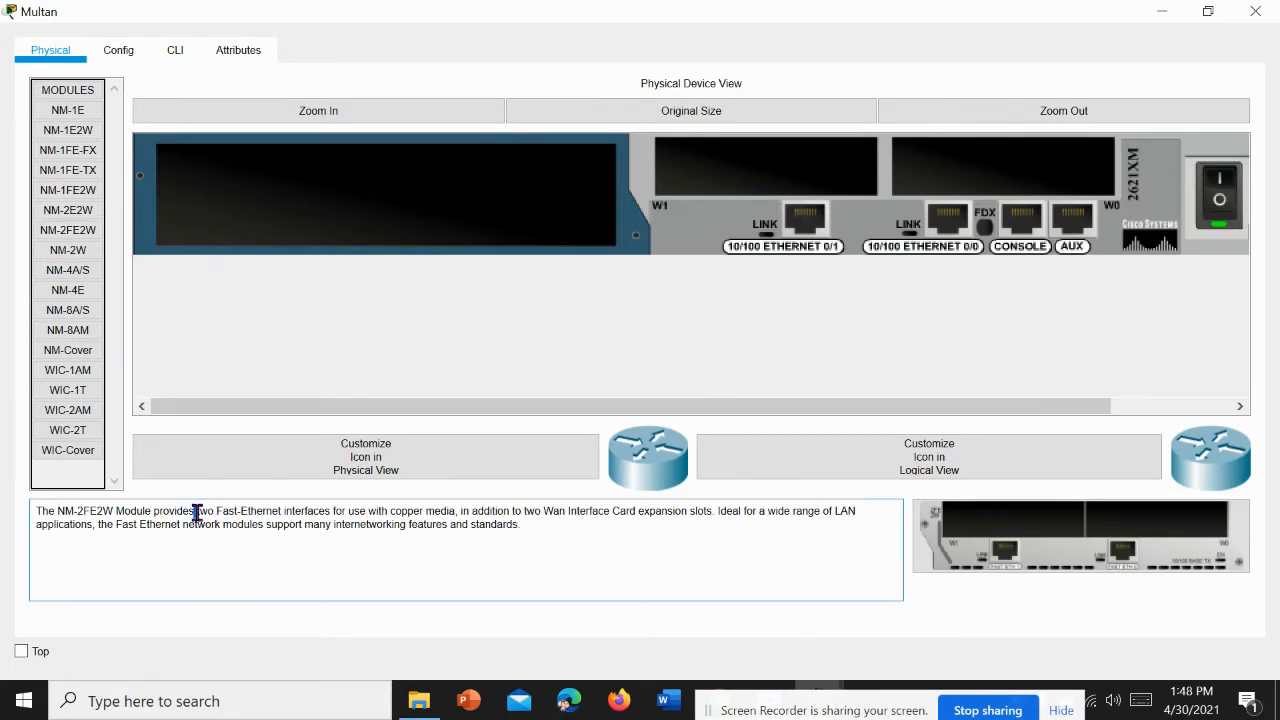
pyautogui.moveTo(197, 512); pyautogui.dragTo(265, 512)
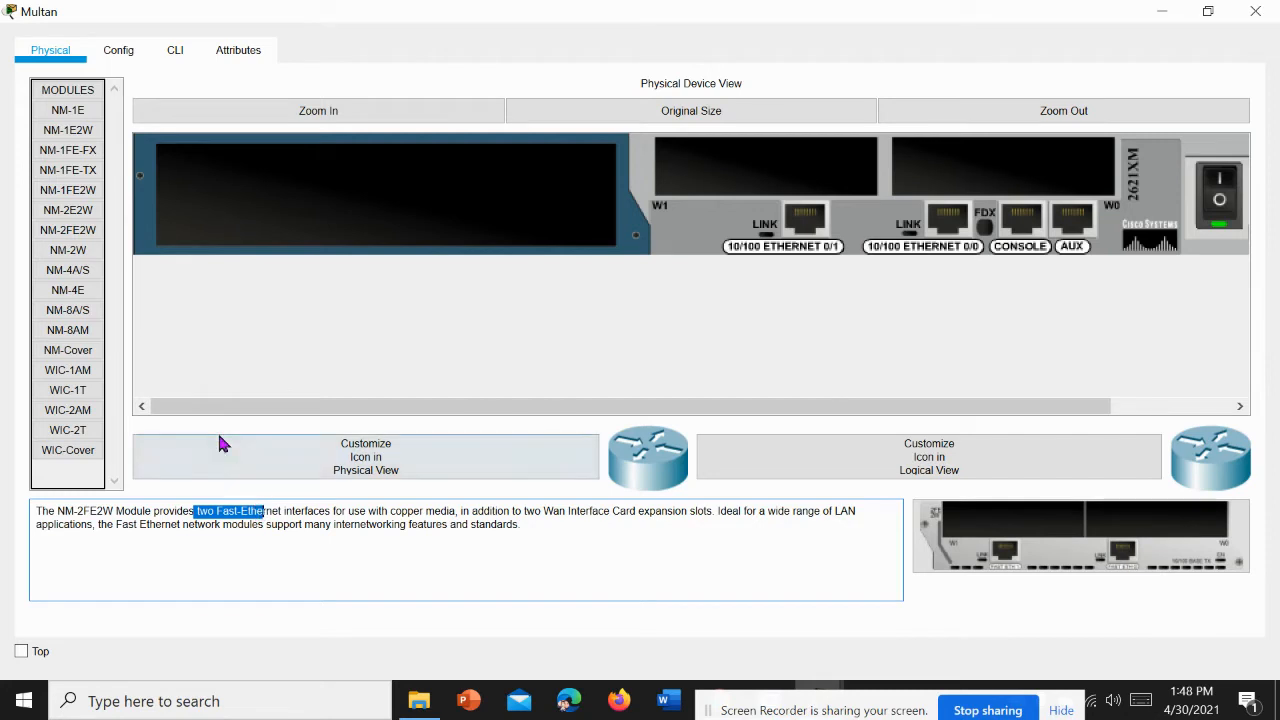
# Step: Power off the Multan router and install an NM-2FE2W module in its large network module slot
pyautogui.click(81, 233)
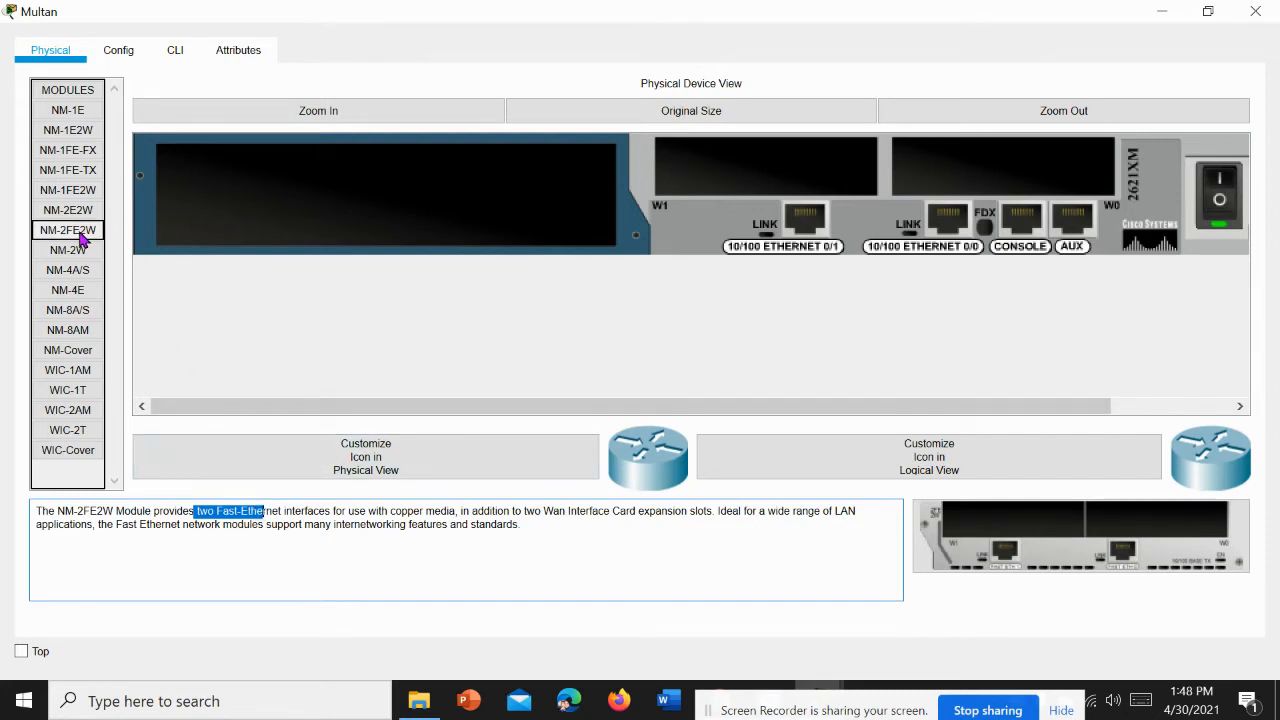
pyautogui.click(82, 238)
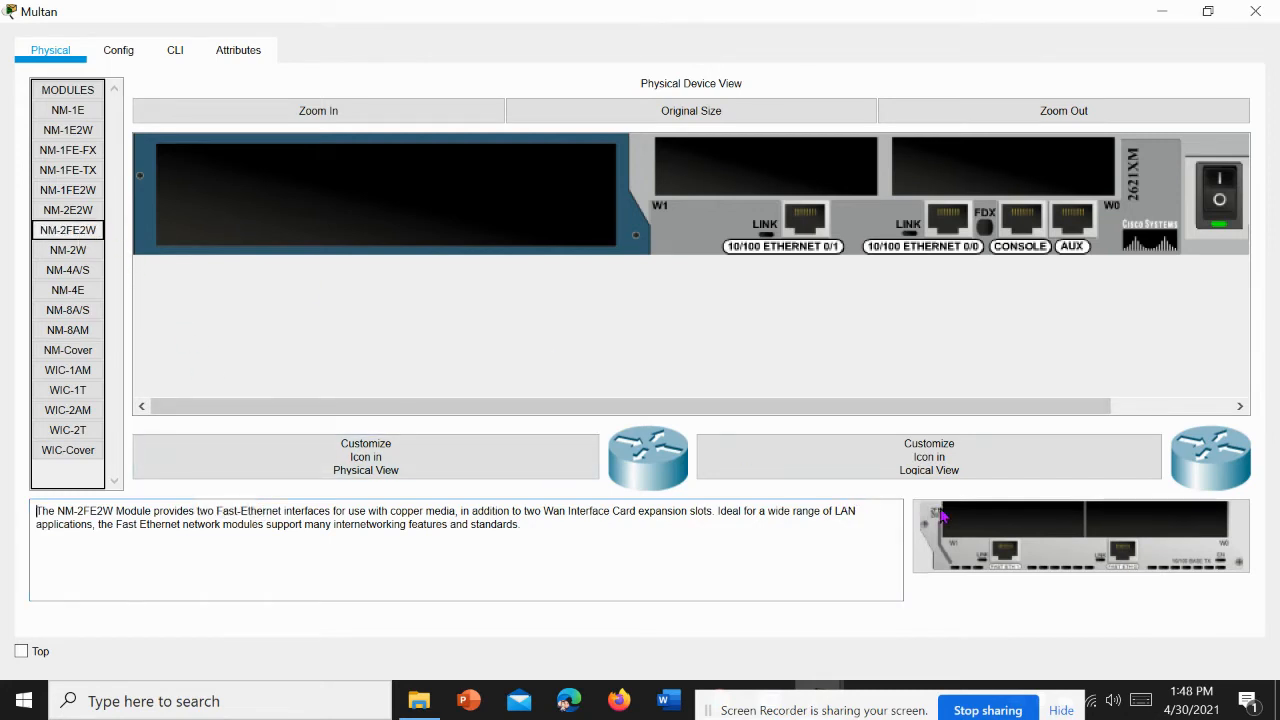
pyautogui.click(1220, 200)
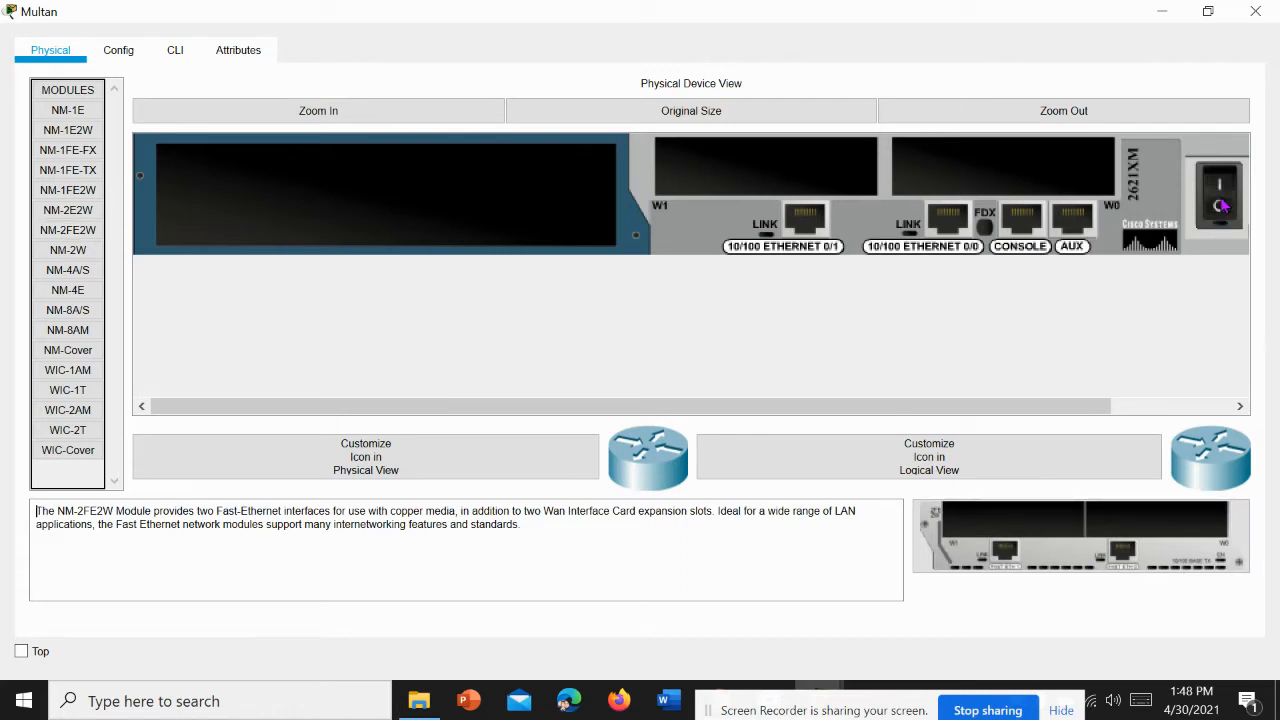
pyautogui.moveTo(1077, 528); pyautogui.dragTo(972, 495)
pyautogui.moveTo(492, 263); pyautogui.dragTo(462, 214)
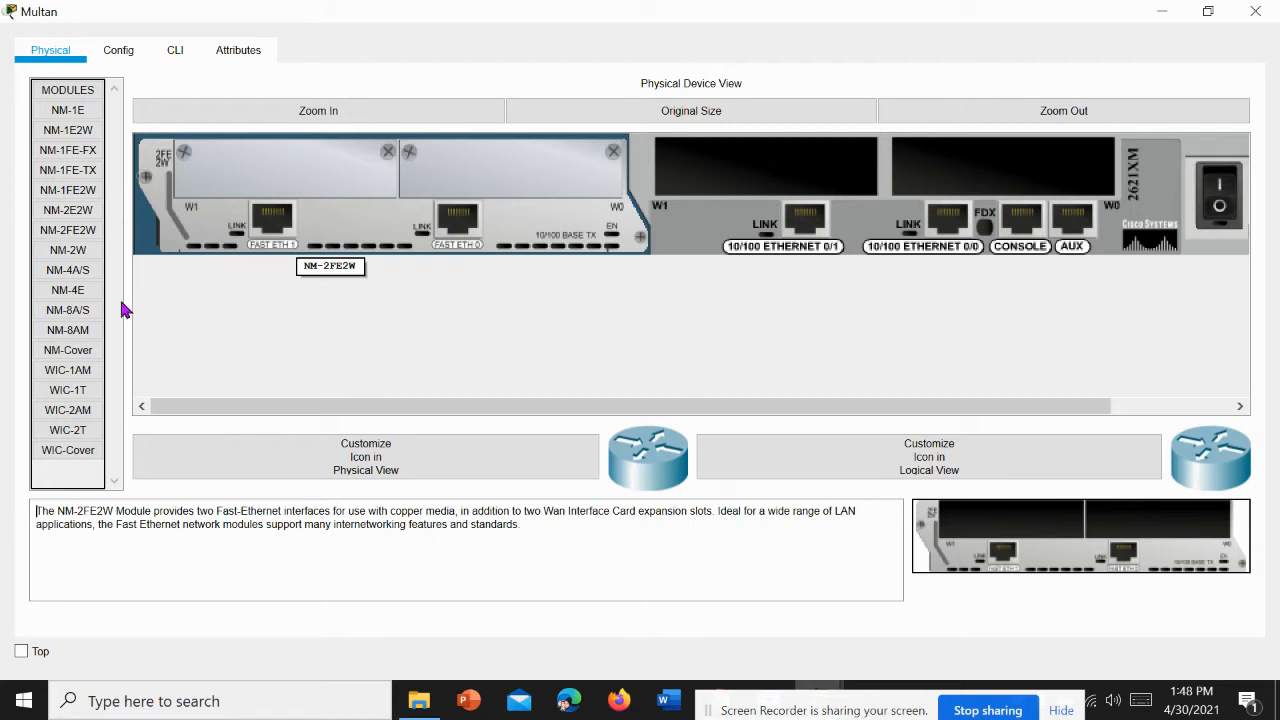
# Step: Install a WIC-1T serial card in the Multan router's W0 slot and power the router back on
pyautogui.click(71, 398)
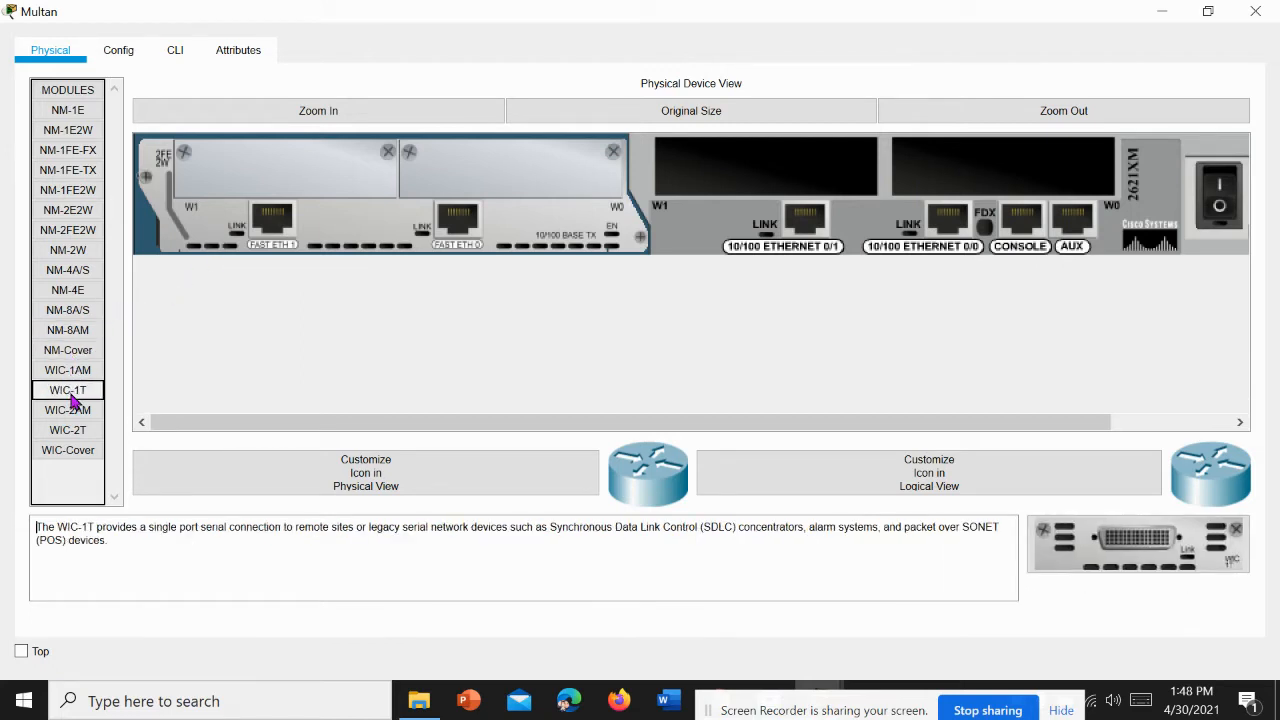
pyautogui.moveTo(1193, 560); pyautogui.dragTo(985, 184)
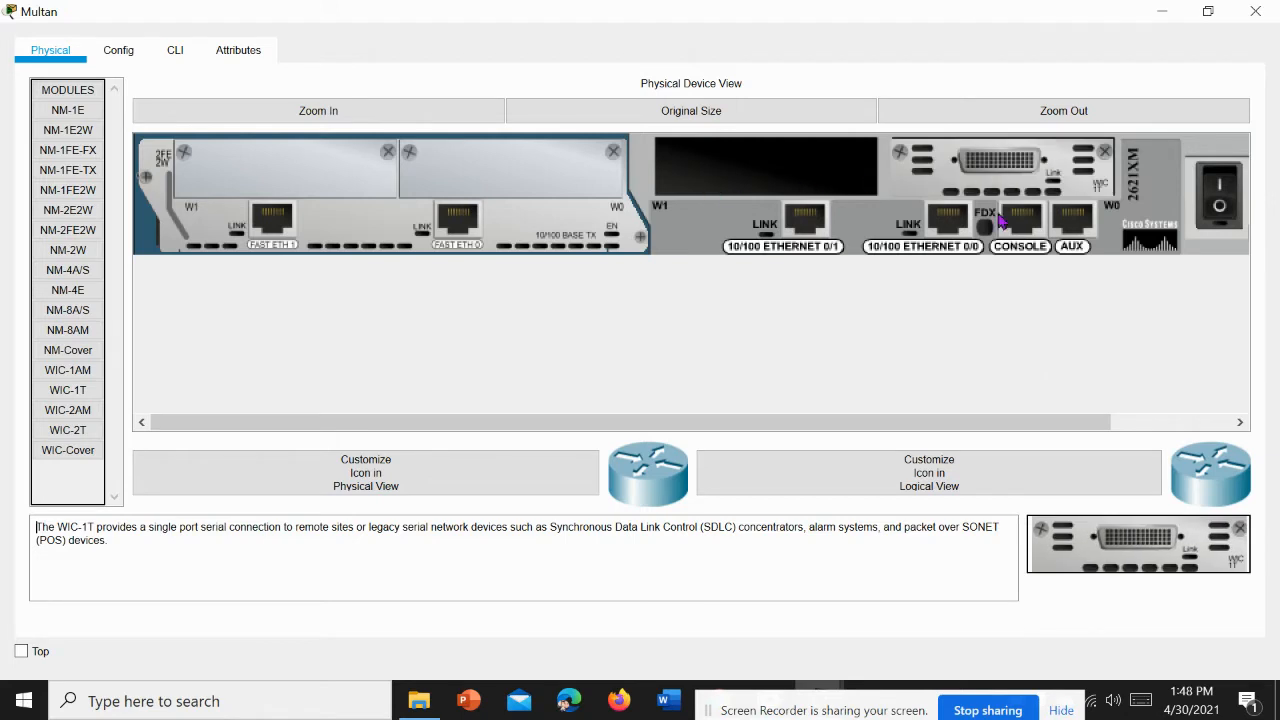
pyautogui.click(1222, 210)
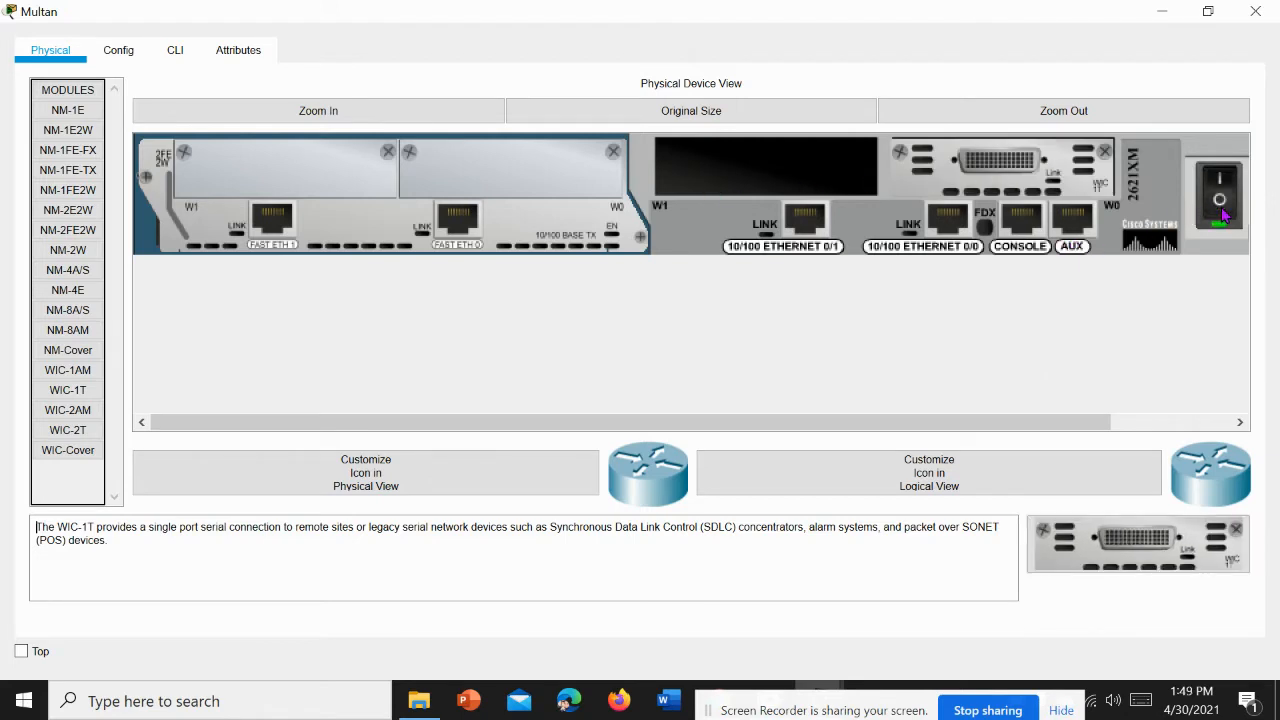
pyautogui.click(1255, 11)
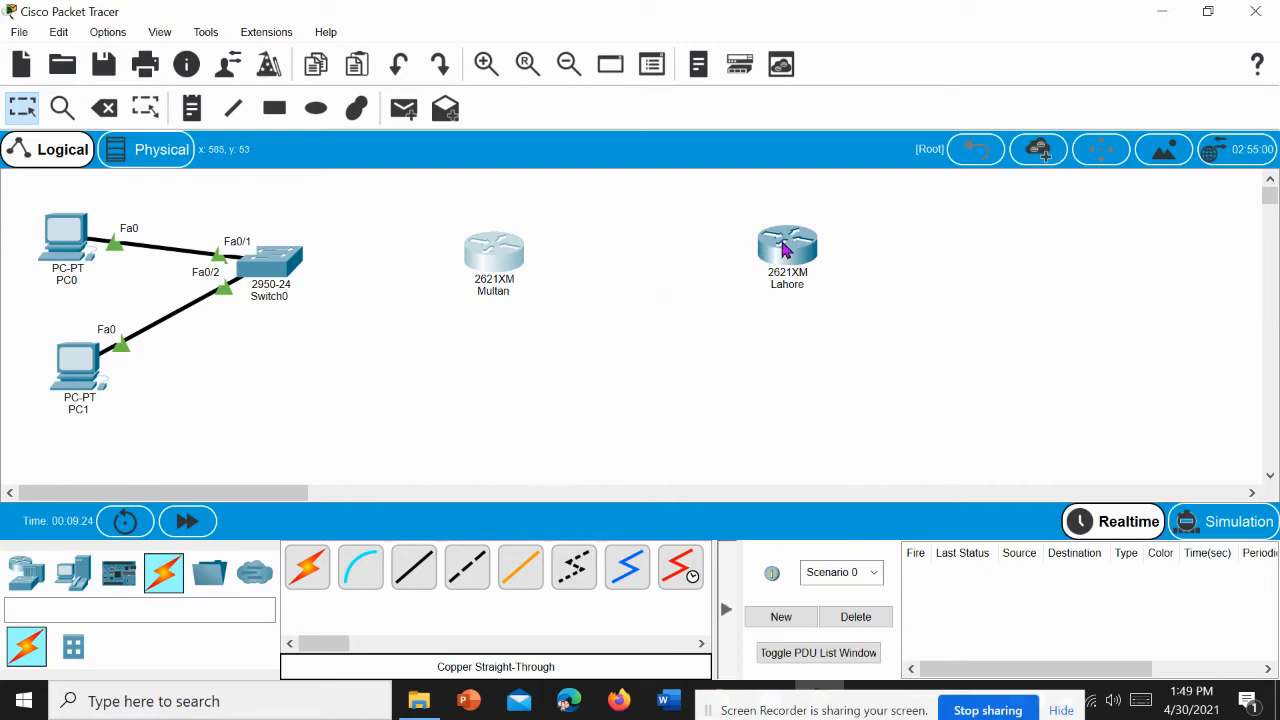
# Step: Power off the Lahore router and install an NM-2FE2W module in its large network module slot
pyautogui.click(786, 250)
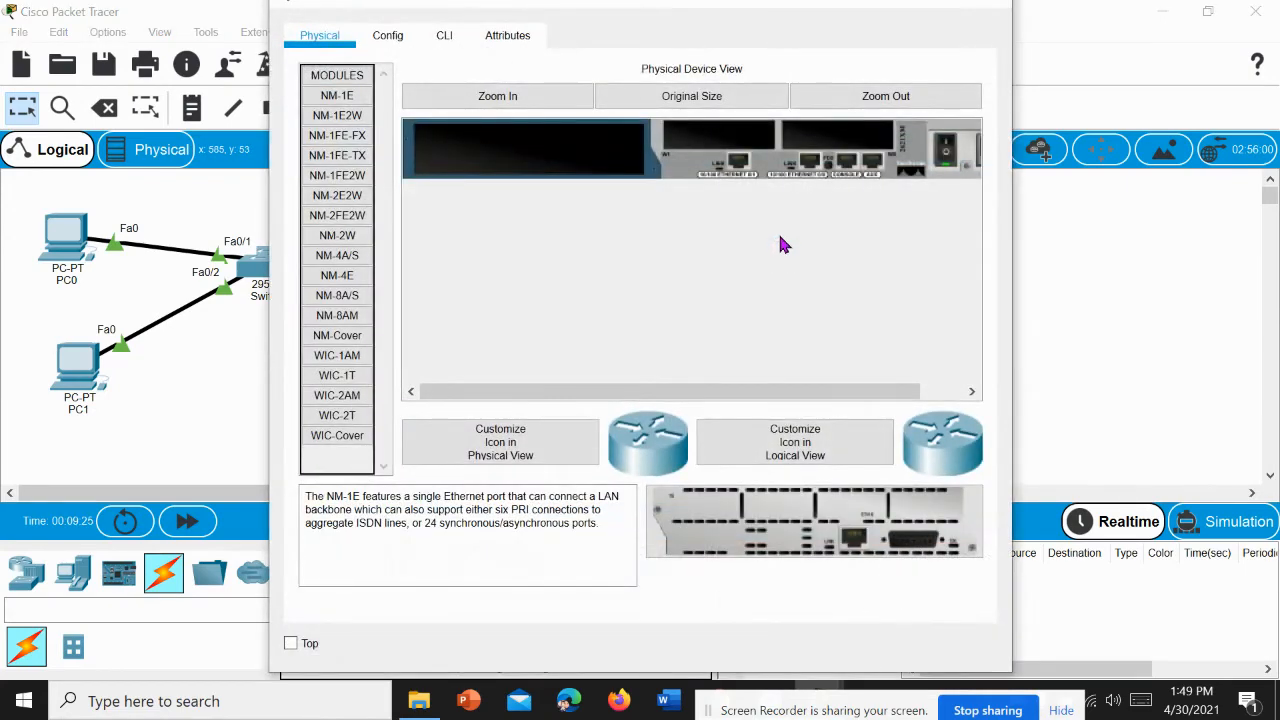
pyautogui.click(955, 8)
pyautogui.click(348, 120)
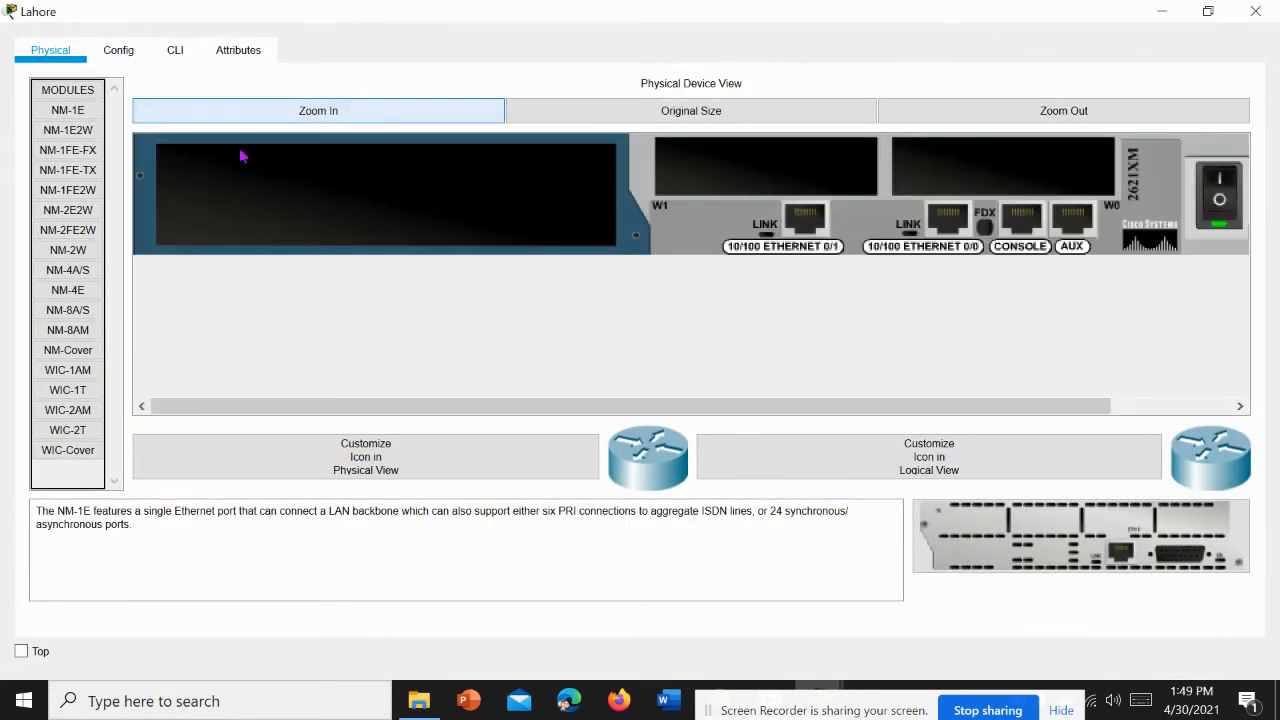
pyautogui.click(68, 238)
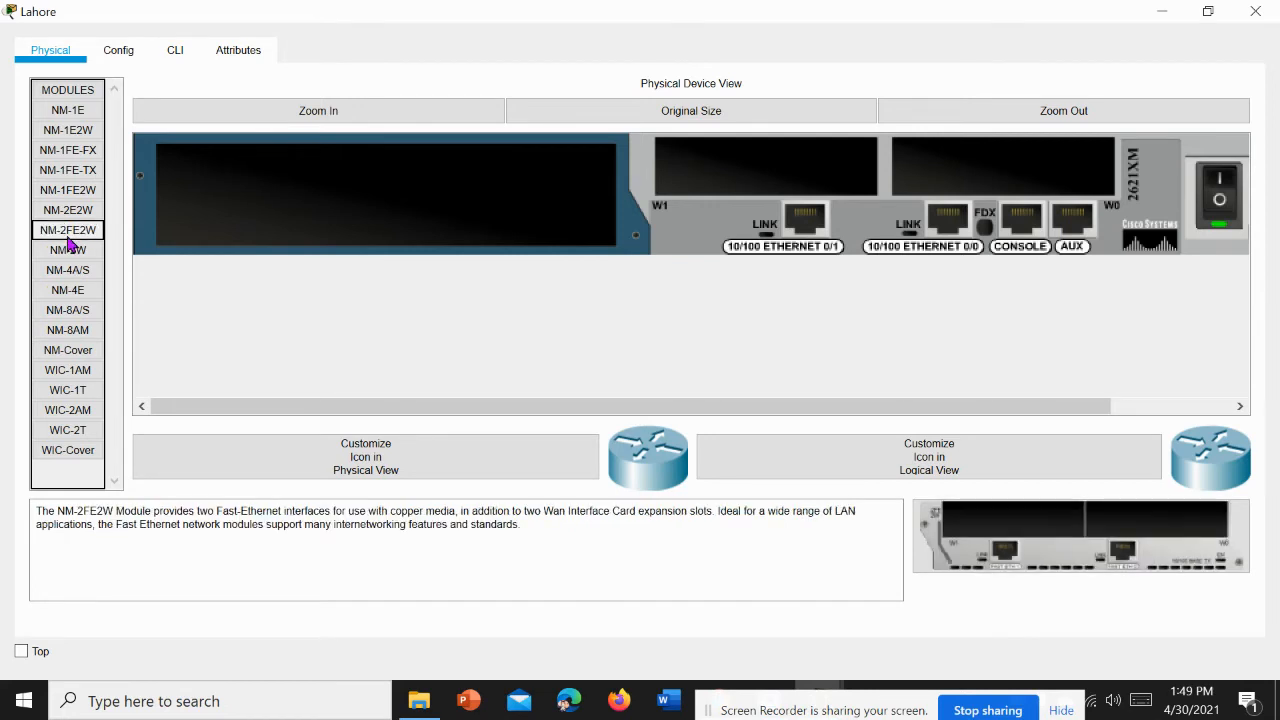
pyautogui.moveTo(36, 511); pyautogui.dragTo(526, 514)
pyautogui.click(284, 538)
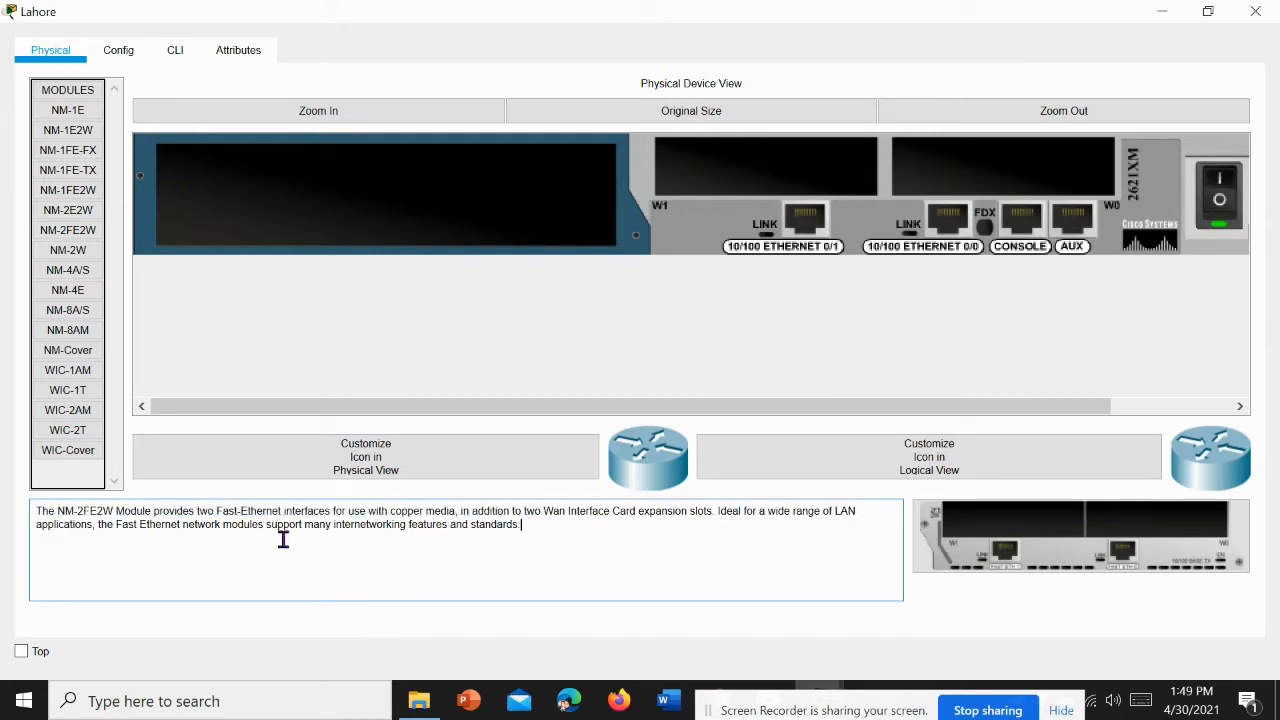
pyautogui.moveTo(217, 502); pyautogui.dragTo(313, 504)
pyautogui.moveTo(1073, 551); pyautogui.dragTo(420, 225)
pyautogui.click(1218, 202)
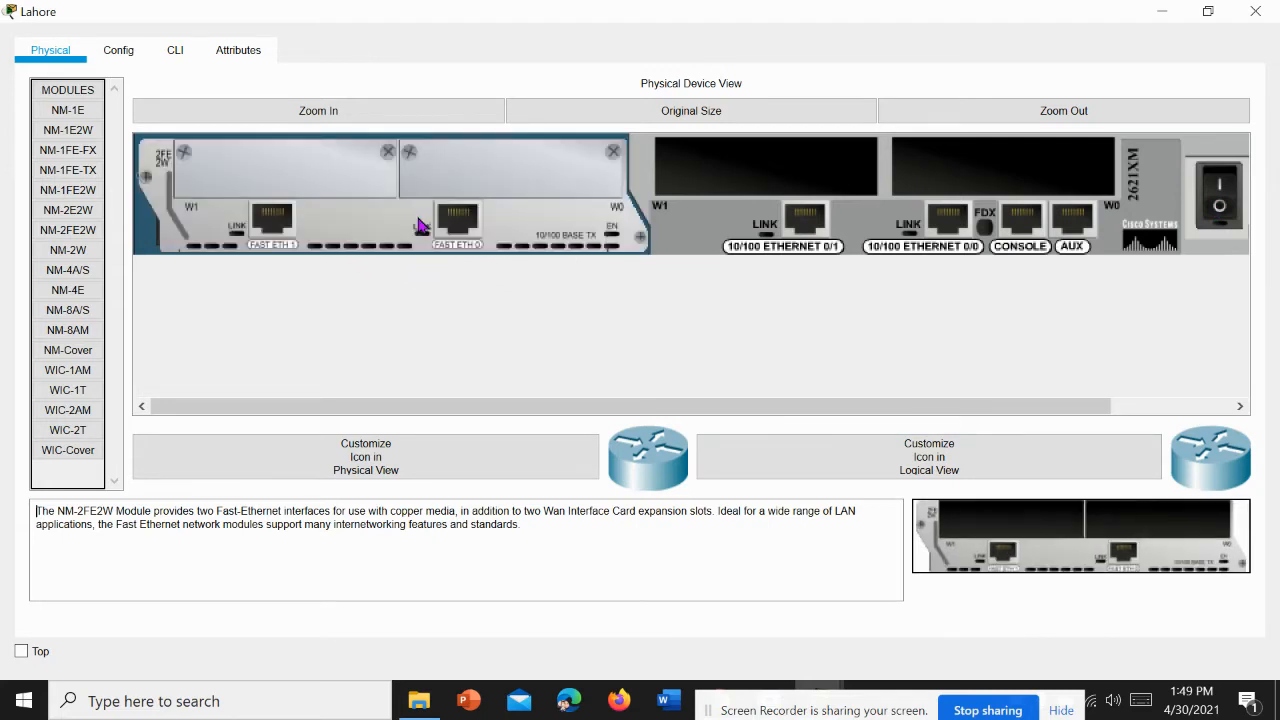
# Step: Install a WIC-1T serial card in the Lahore router's W0 slot and power the router back on
pyautogui.click(70, 395)
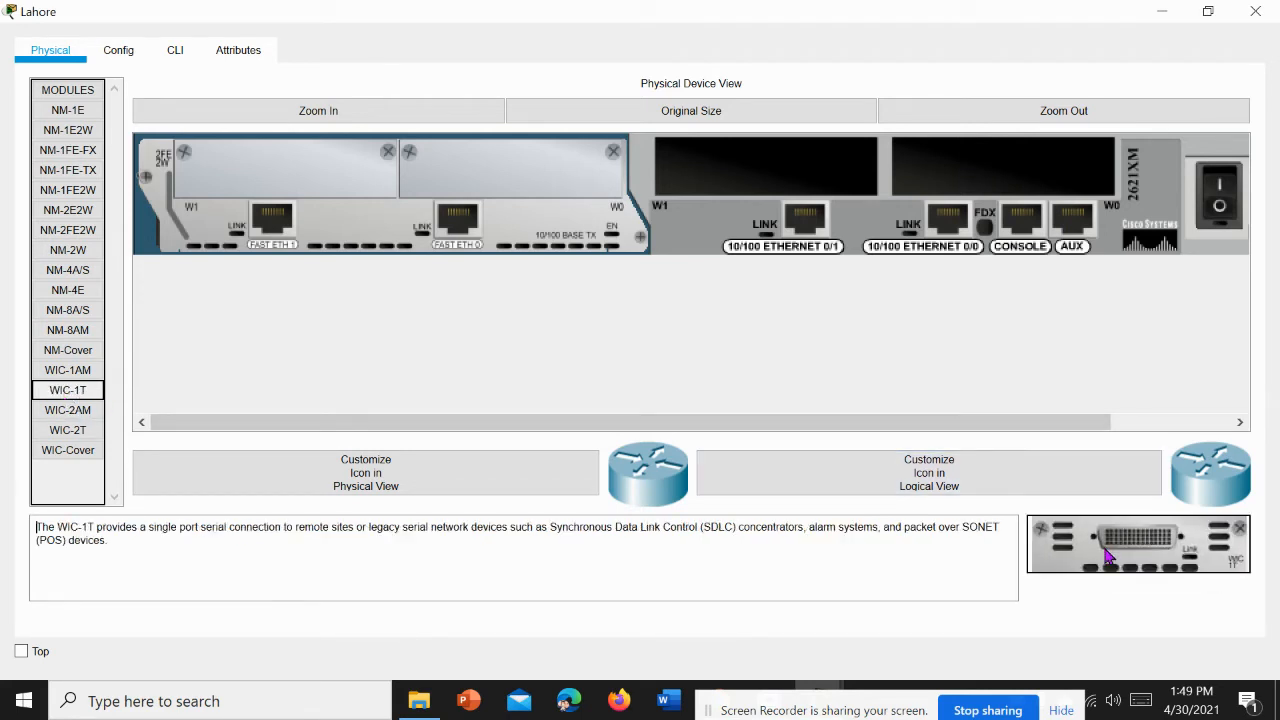
pyautogui.moveTo(1138, 545); pyautogui.dragTo(1006, 206)
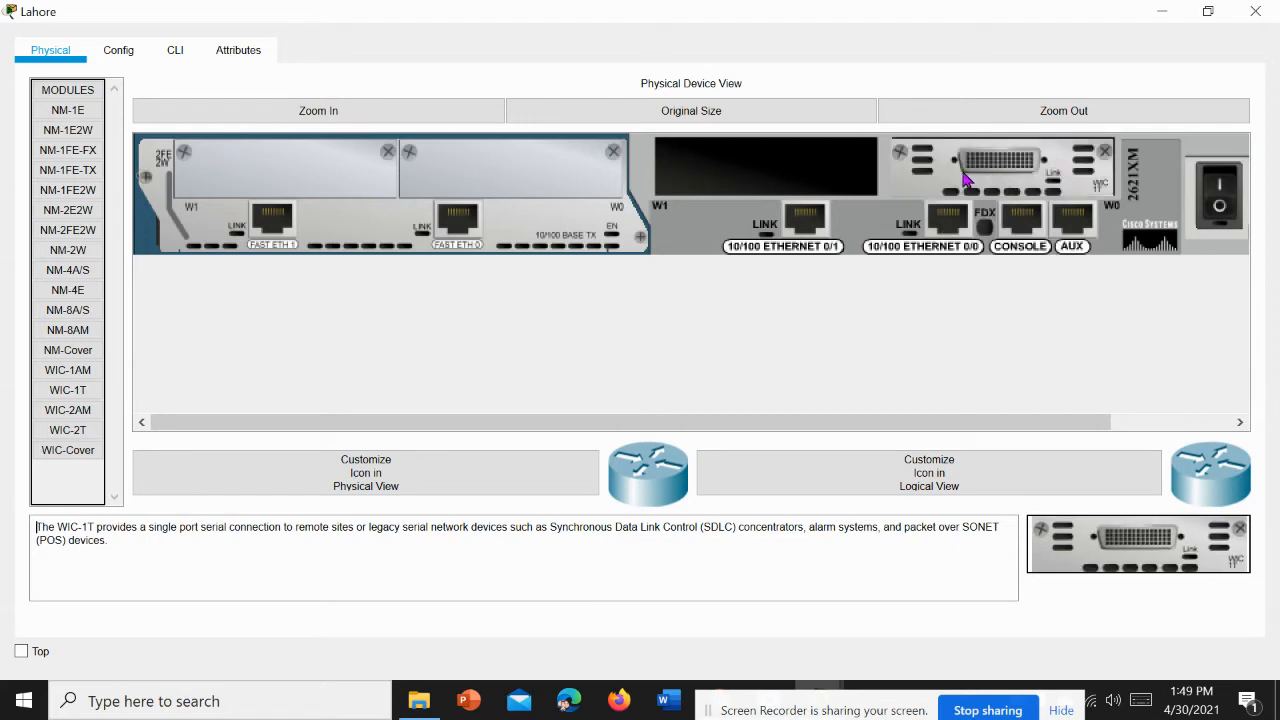
pyautogui.click(1217, 212)
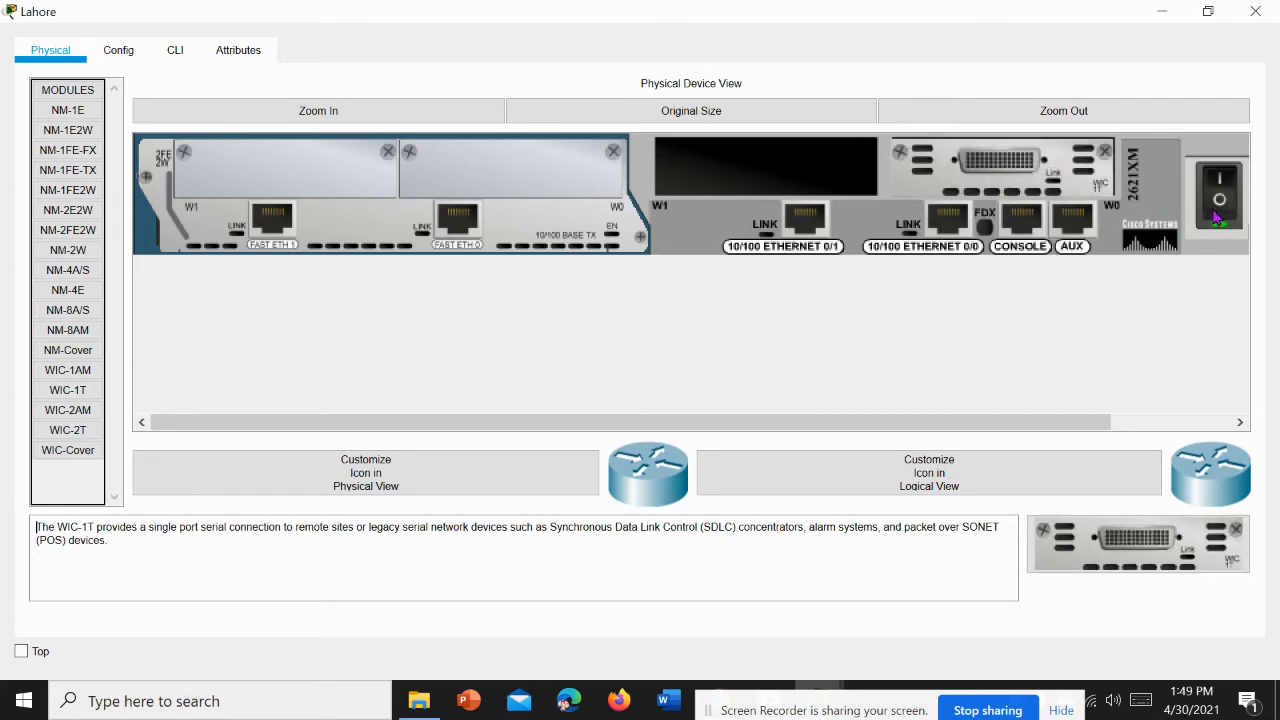
pyautogui.click(1258, 10)
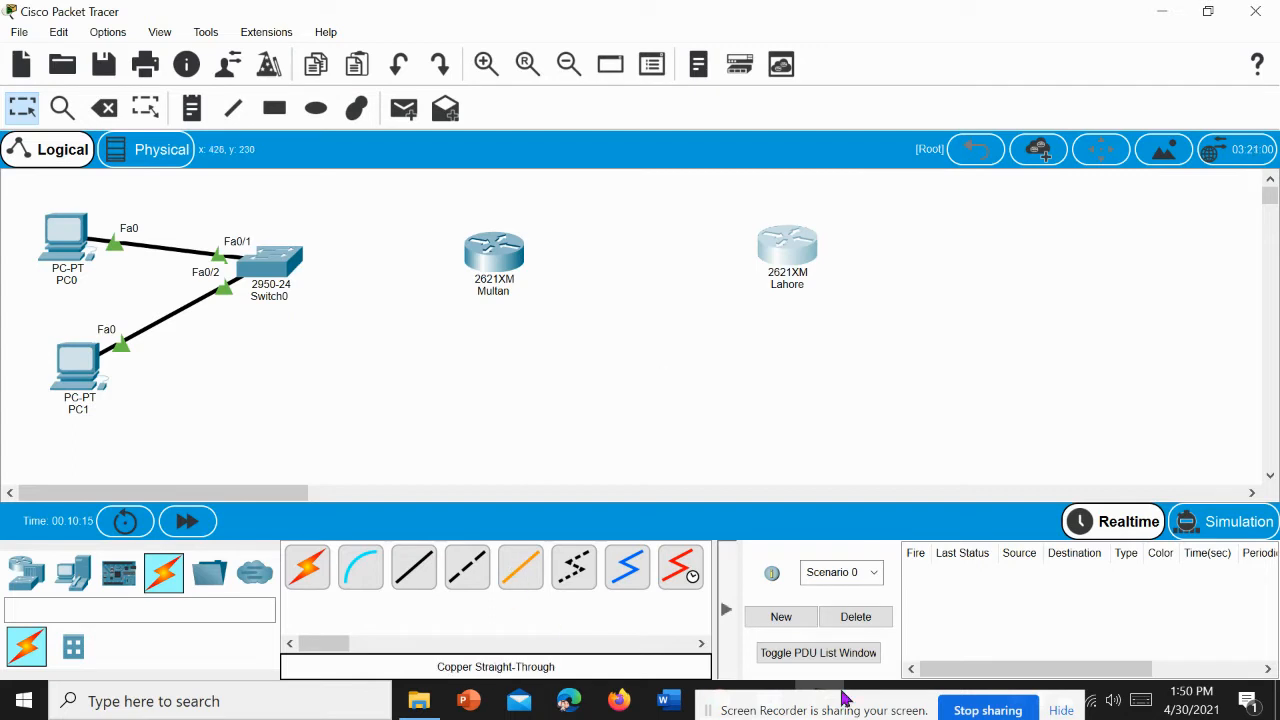
# Step: Check the modules installed in the Lahore router's physical device view
pyautogui.moveTo(831, 698); pyautogui.dragTo(891, 719)
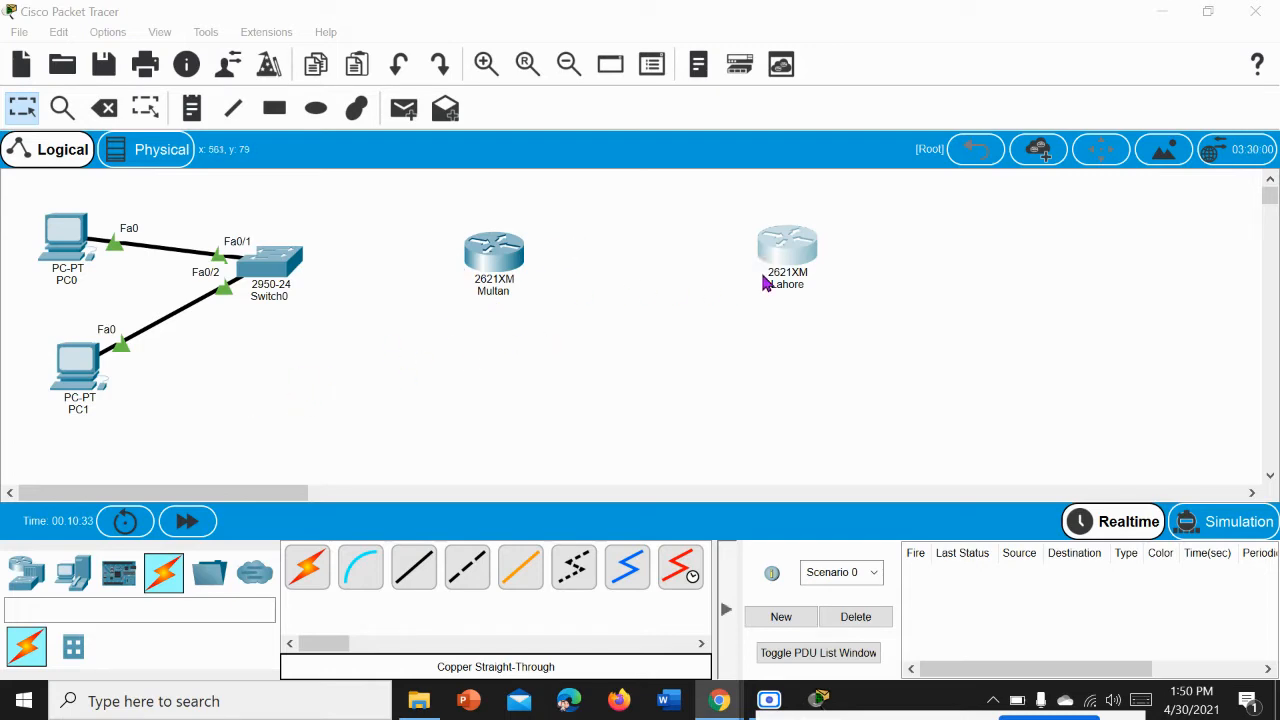
pyautogui.click(787, 262)
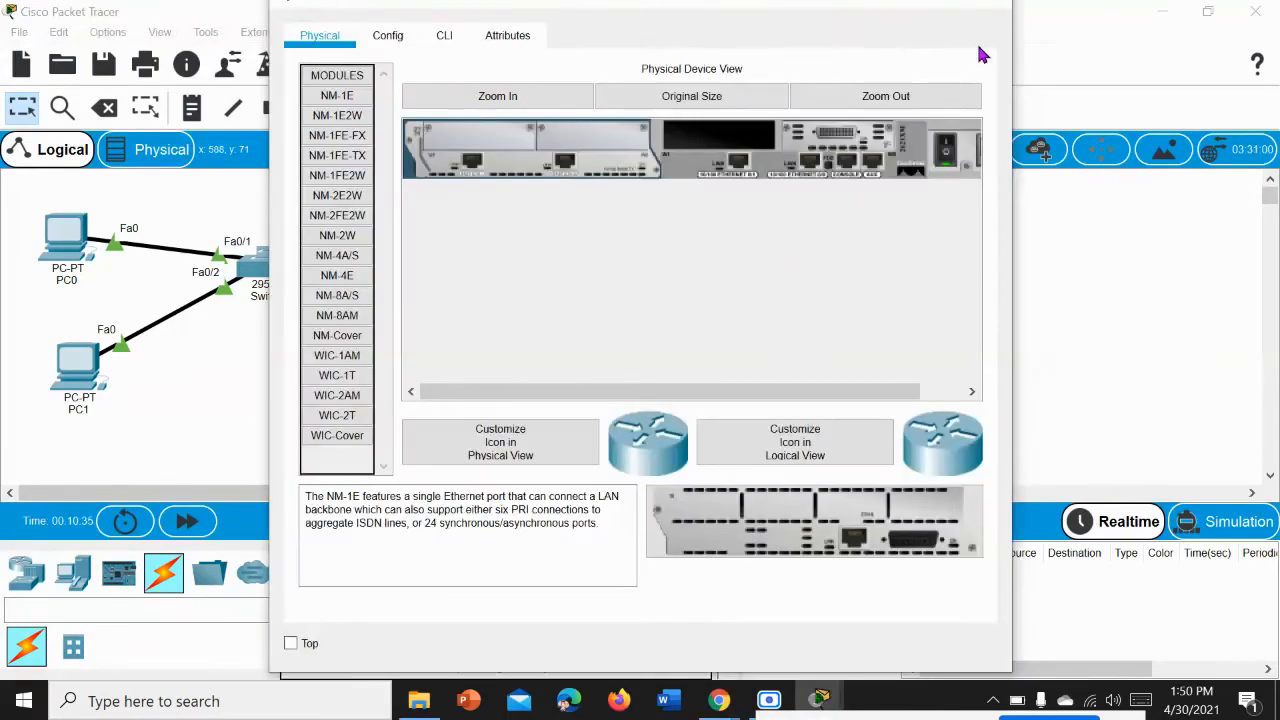
pyautogui.click(1002, 10)
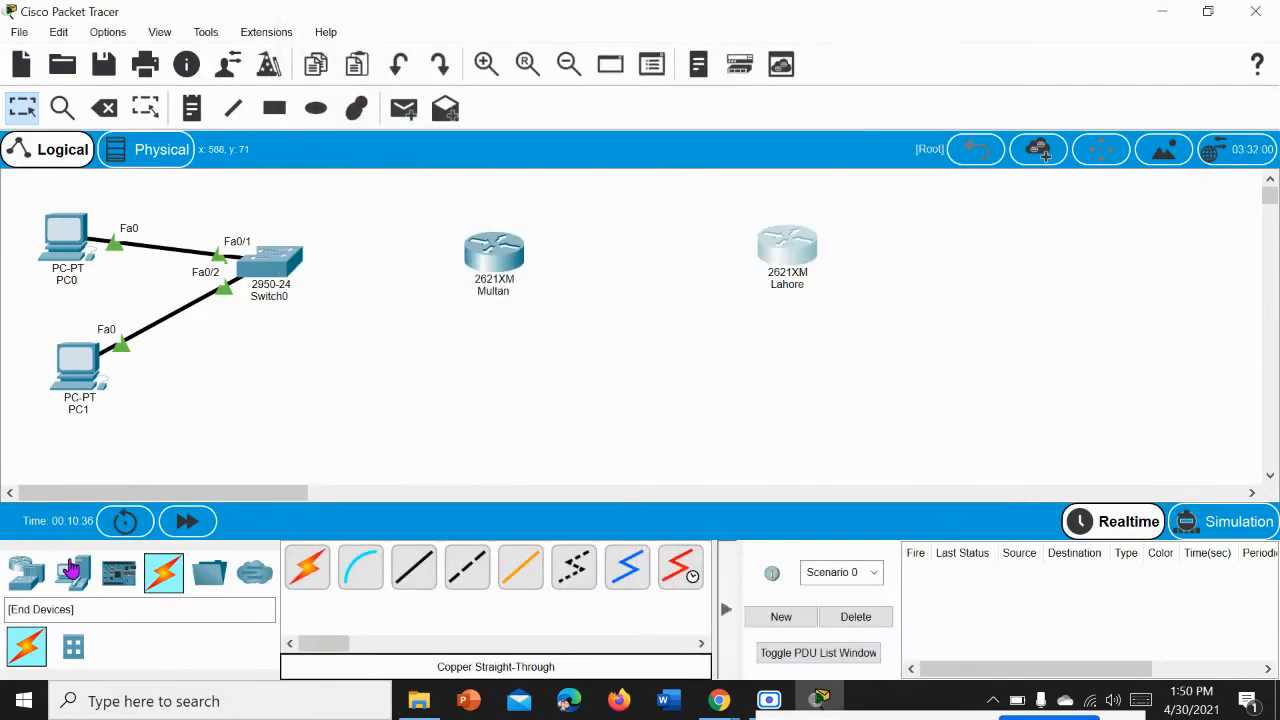
# Step: Add a 2960-24TT switch to the right of the Lahore router
pyautogui.click(72, 570)
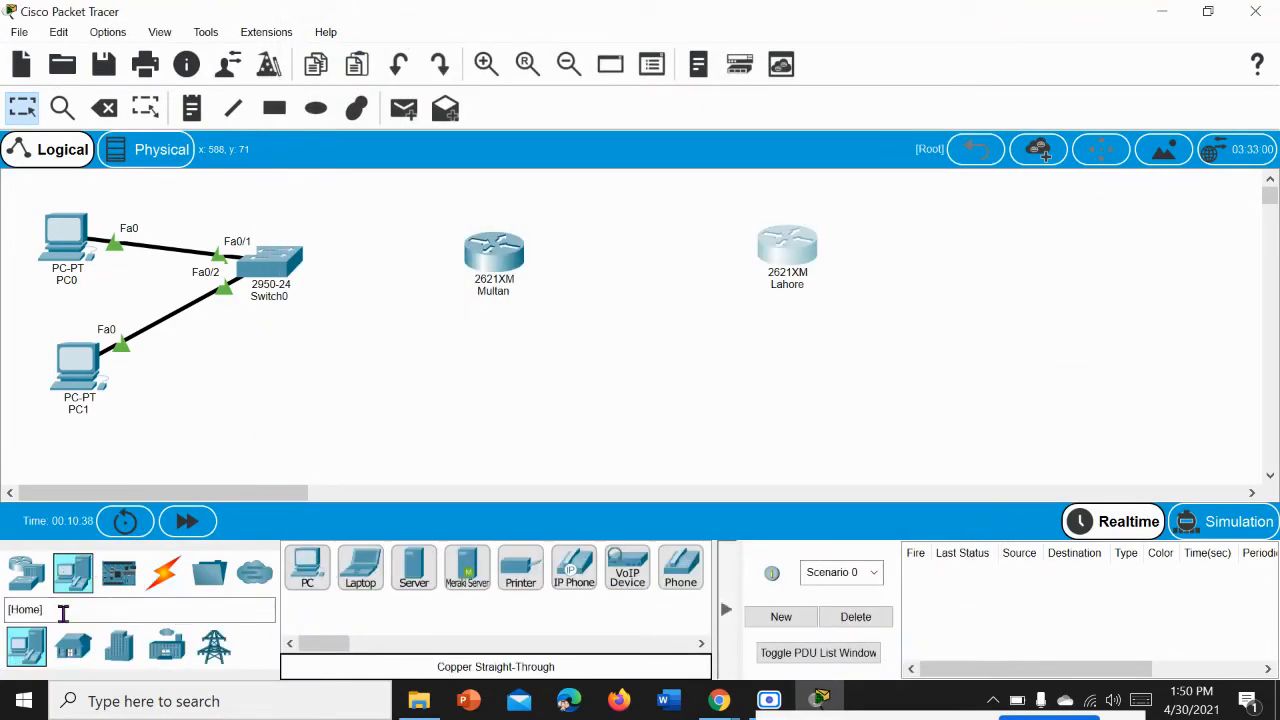
pyautogui.click(45, 590)
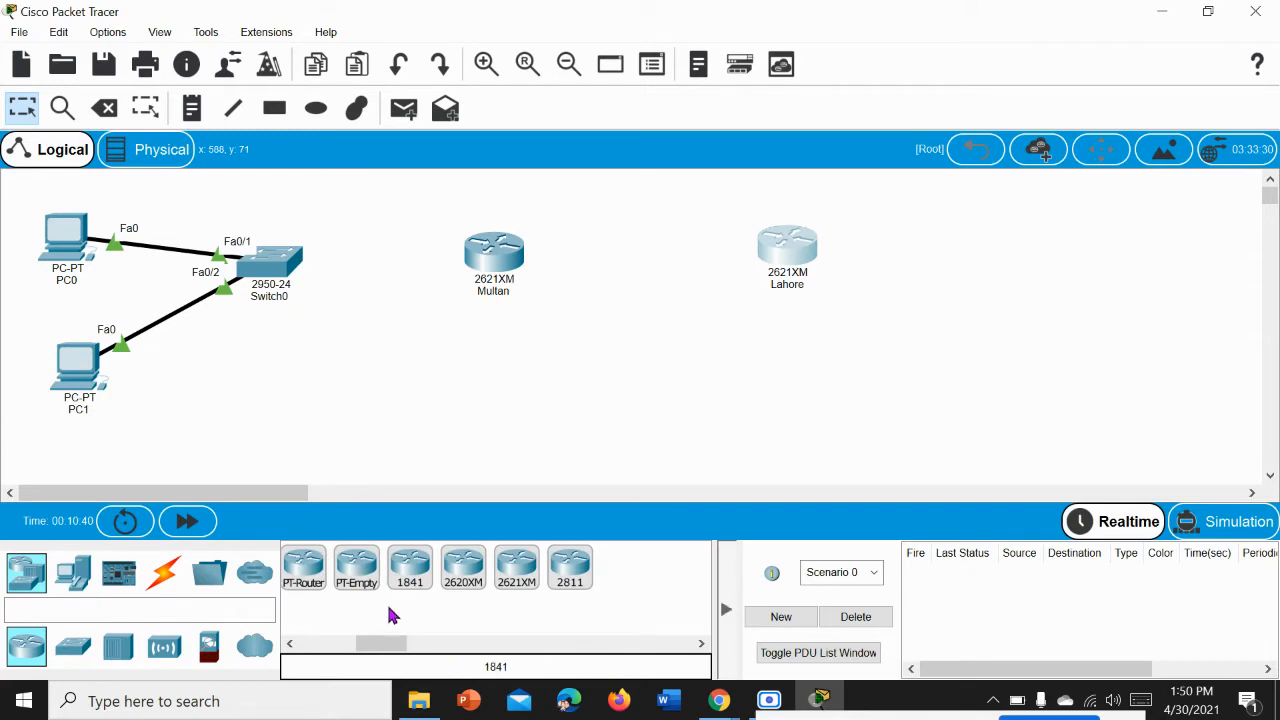
pyautogui.moveTo(392, 648); pyautogui.dragTo(303, 654)
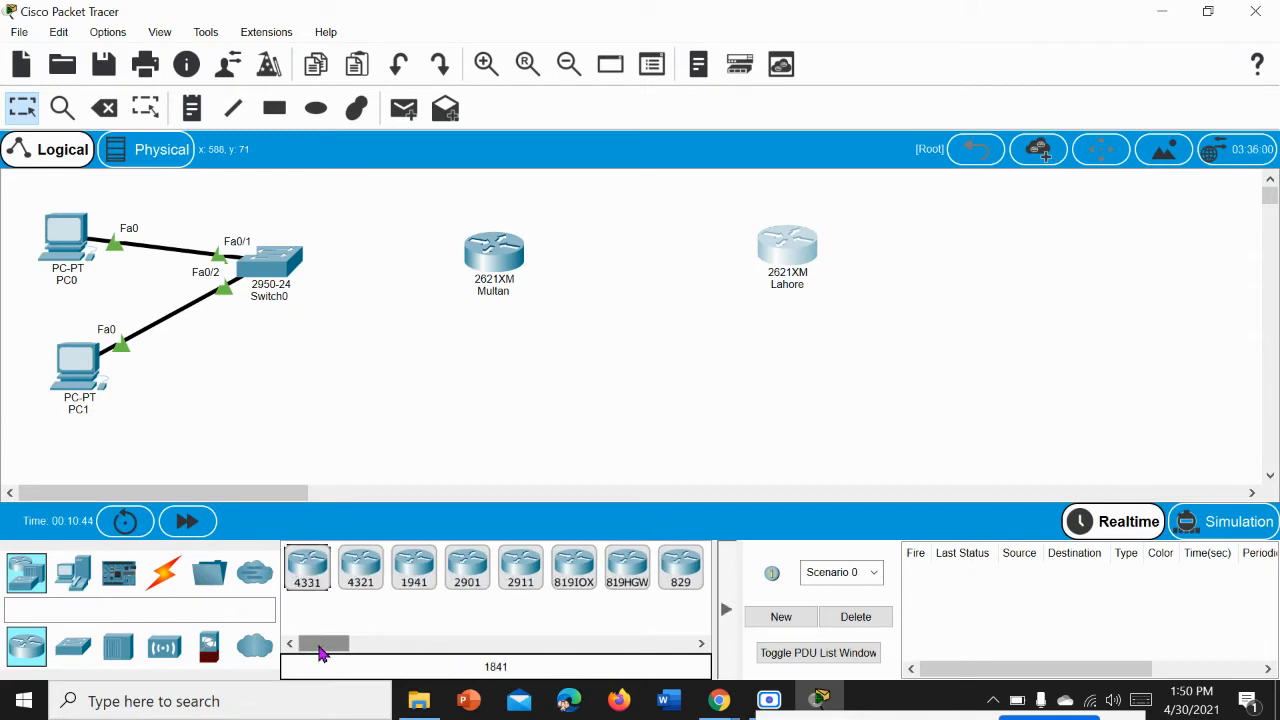
pyautogui.click(74, 648)
pyautogui.moveTo(349, 654); pyautogui.dragTo(300, 652)
pyautogui.click(307, 568)
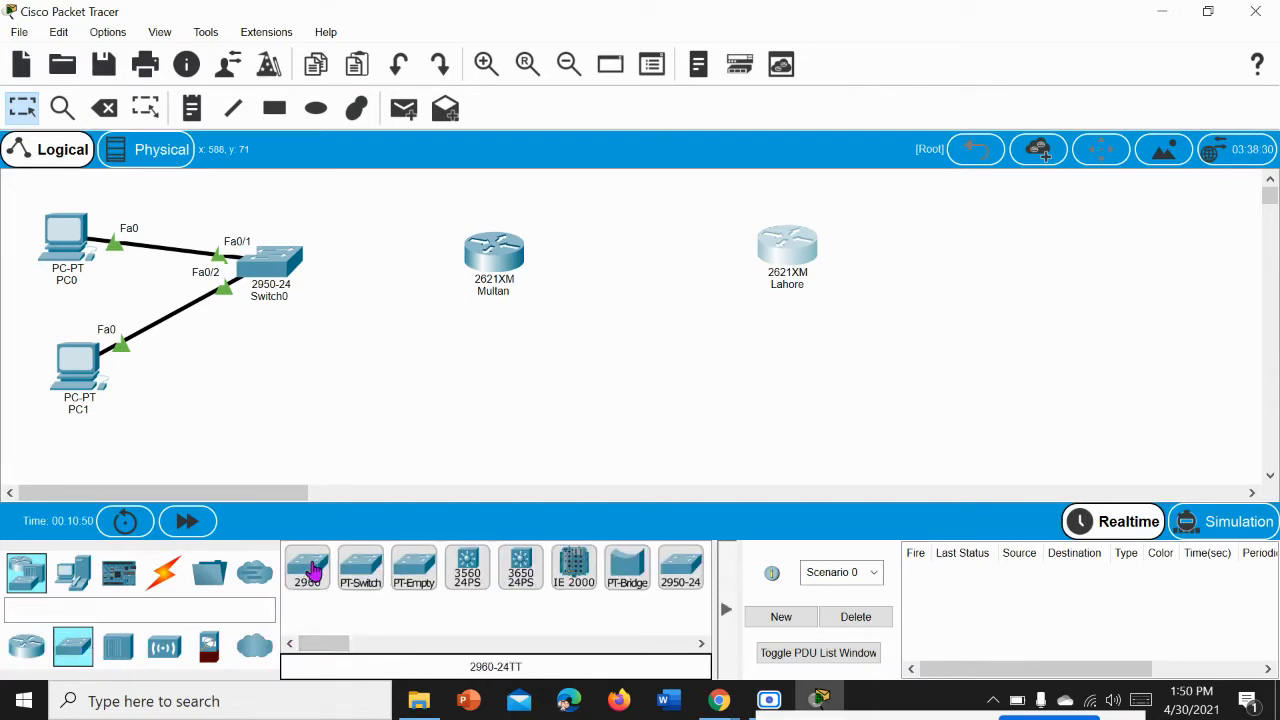
pyautogui.click(966, 260)
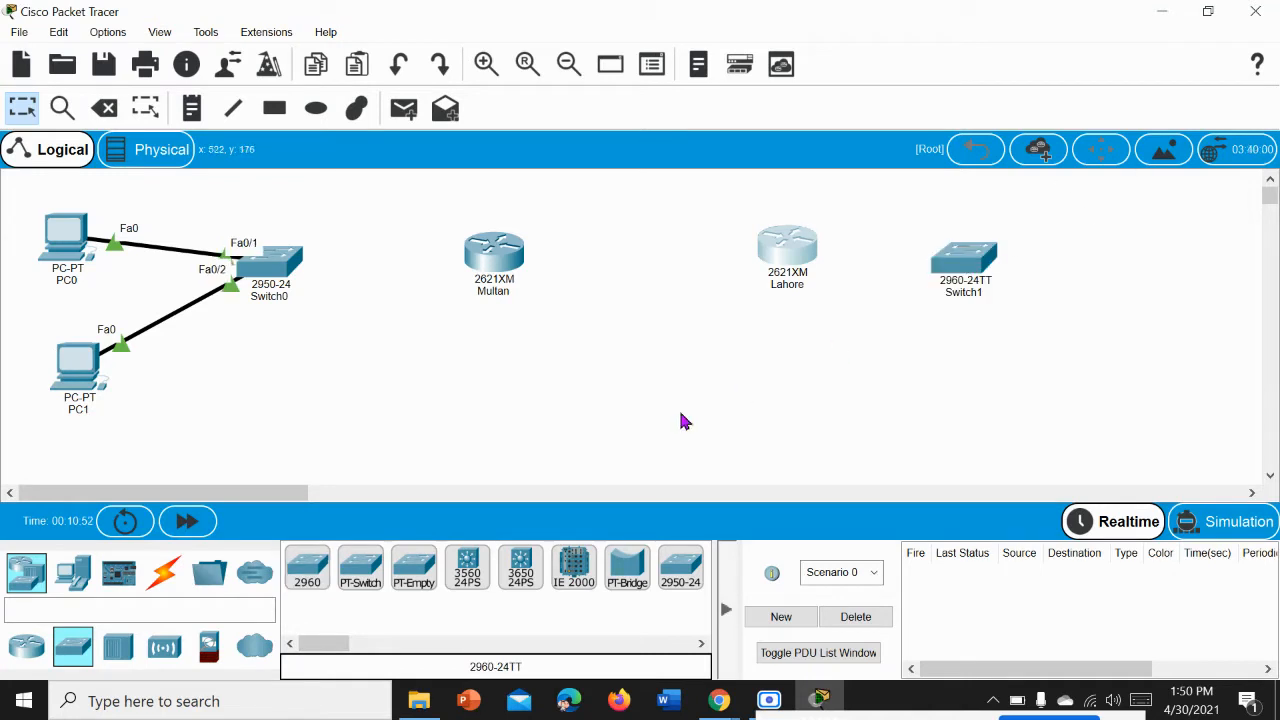
# Step: Add two PCs to the right of Switch1, one level with the switch and the other below it
pyautogui.click(70, 578)
pyautogui.click(310, 572)
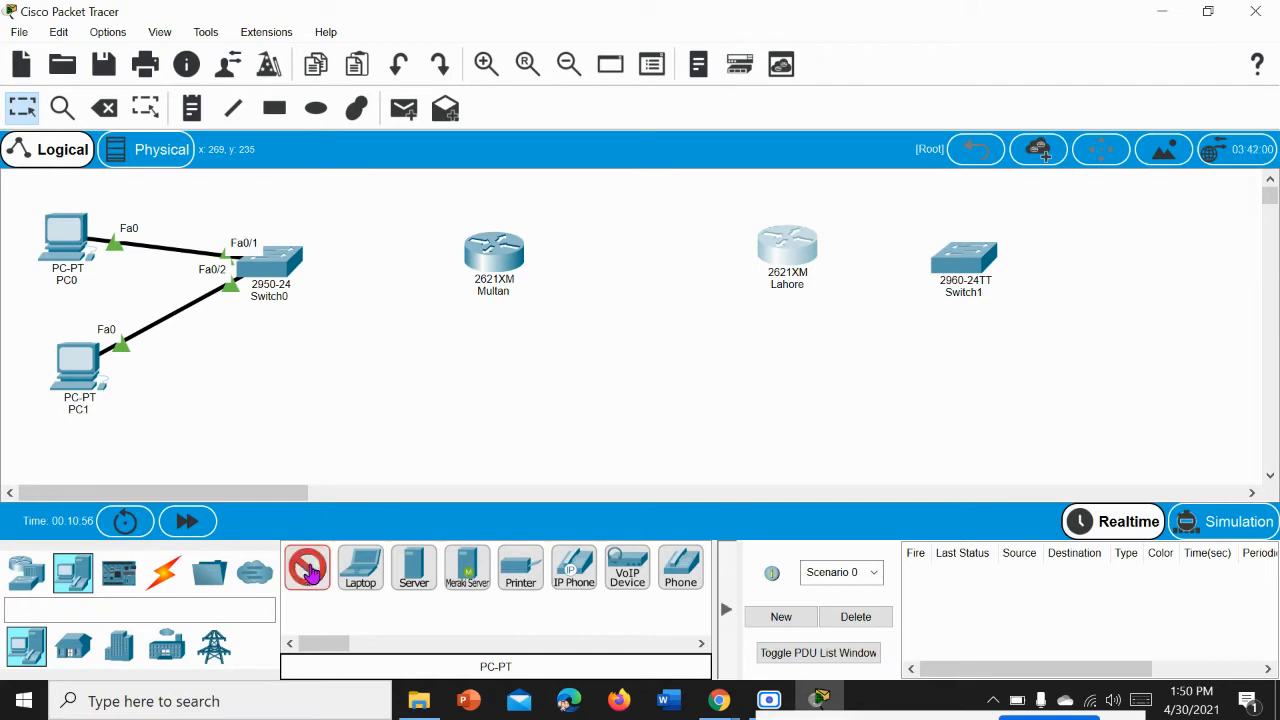
pyautogui.click(1118, 268)
pyautogui.click(308, 572)
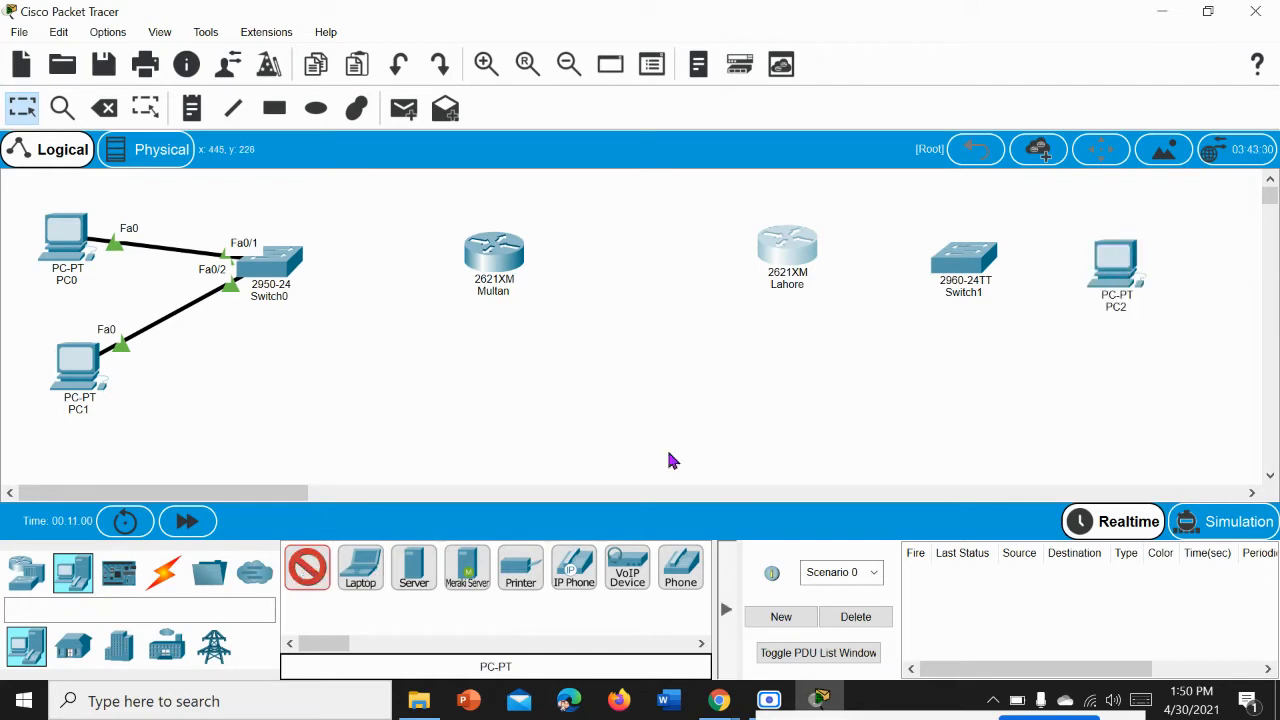
pyautogui.click(1114, 409)
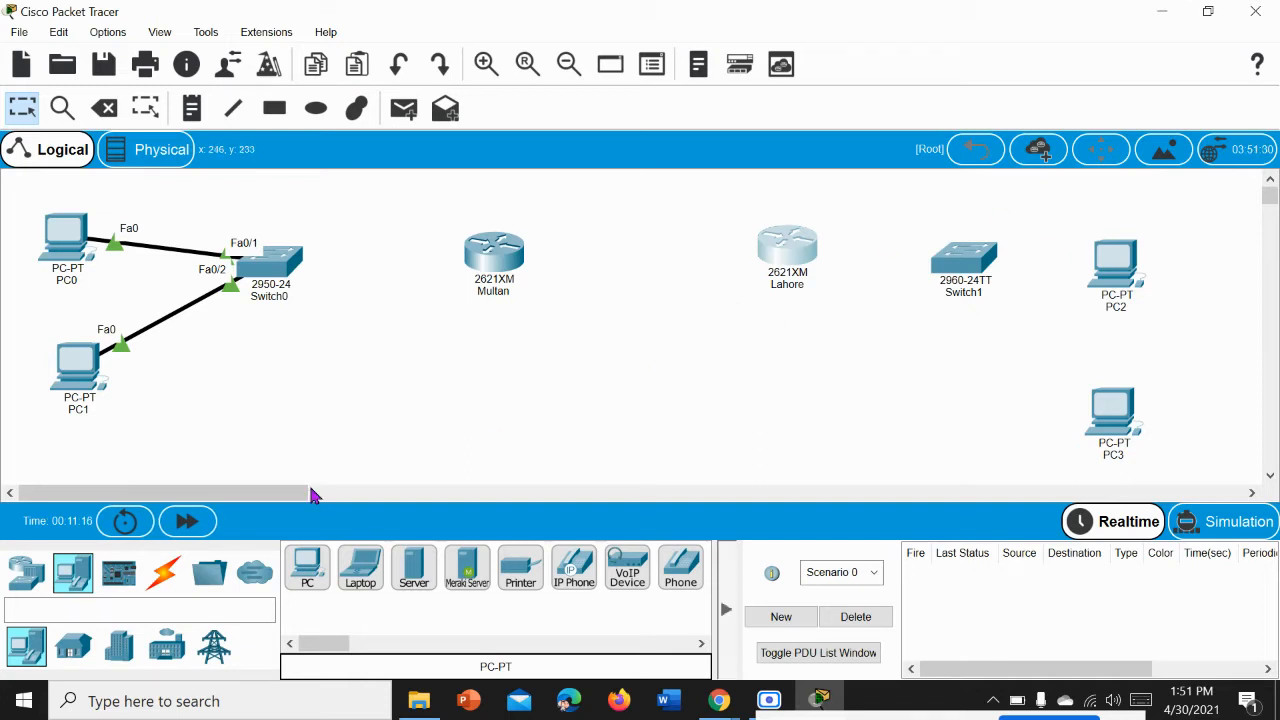
# Step: Connect PC2's FastEthernet0 to Switch1's FastEthernet0/1 with a copper straight-through cable
pyautogui.click(166, 576)
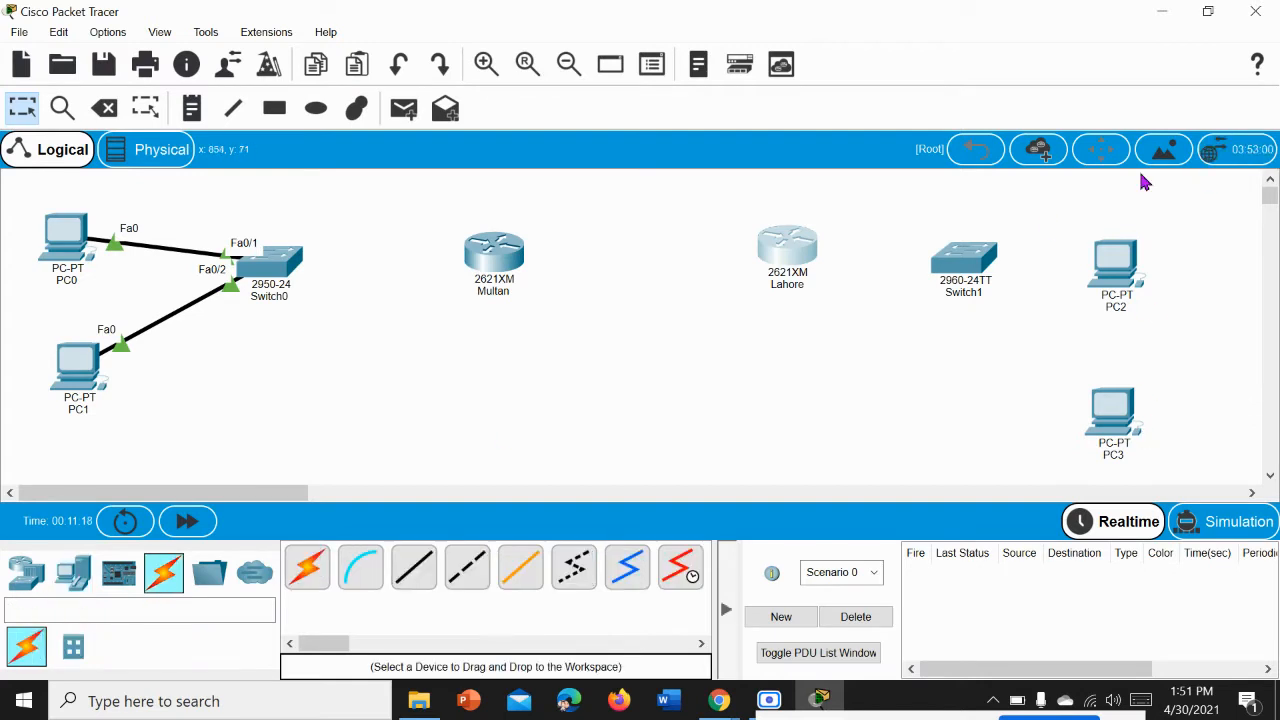
pyautogui.click(415, 568)
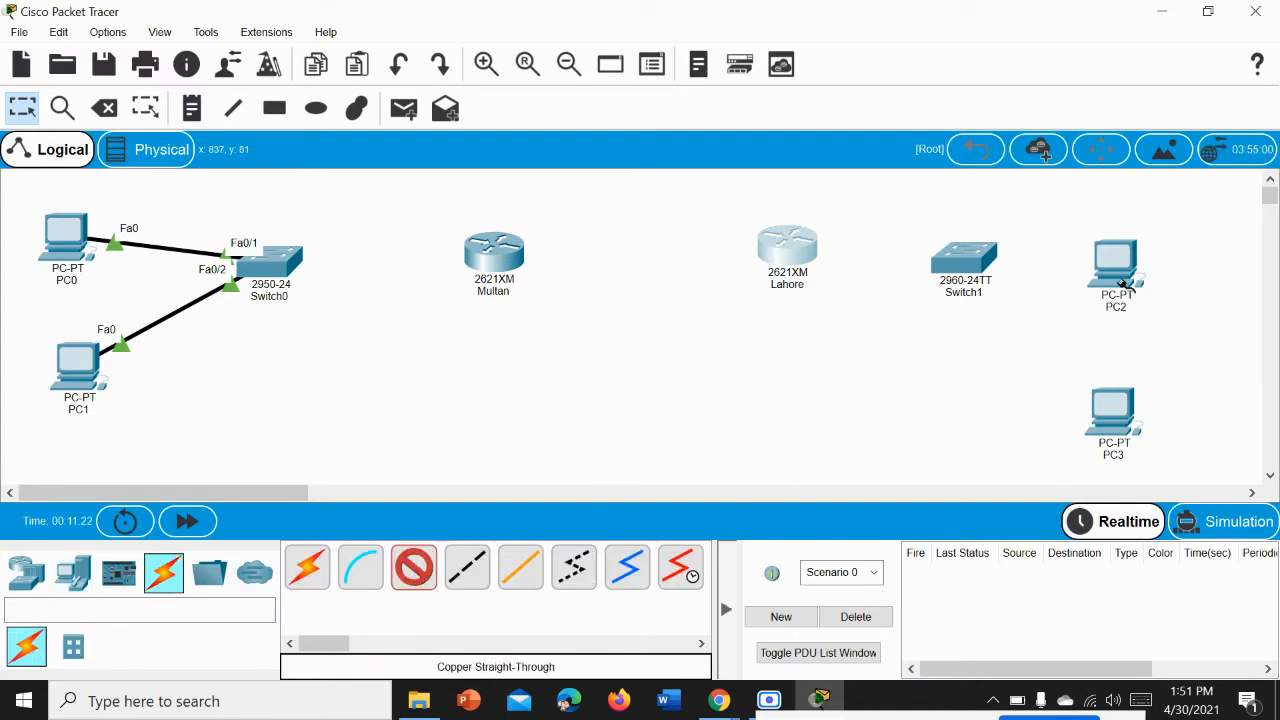
pyautogui.click(1118, 285)
pyautogui.click(1168, 356)
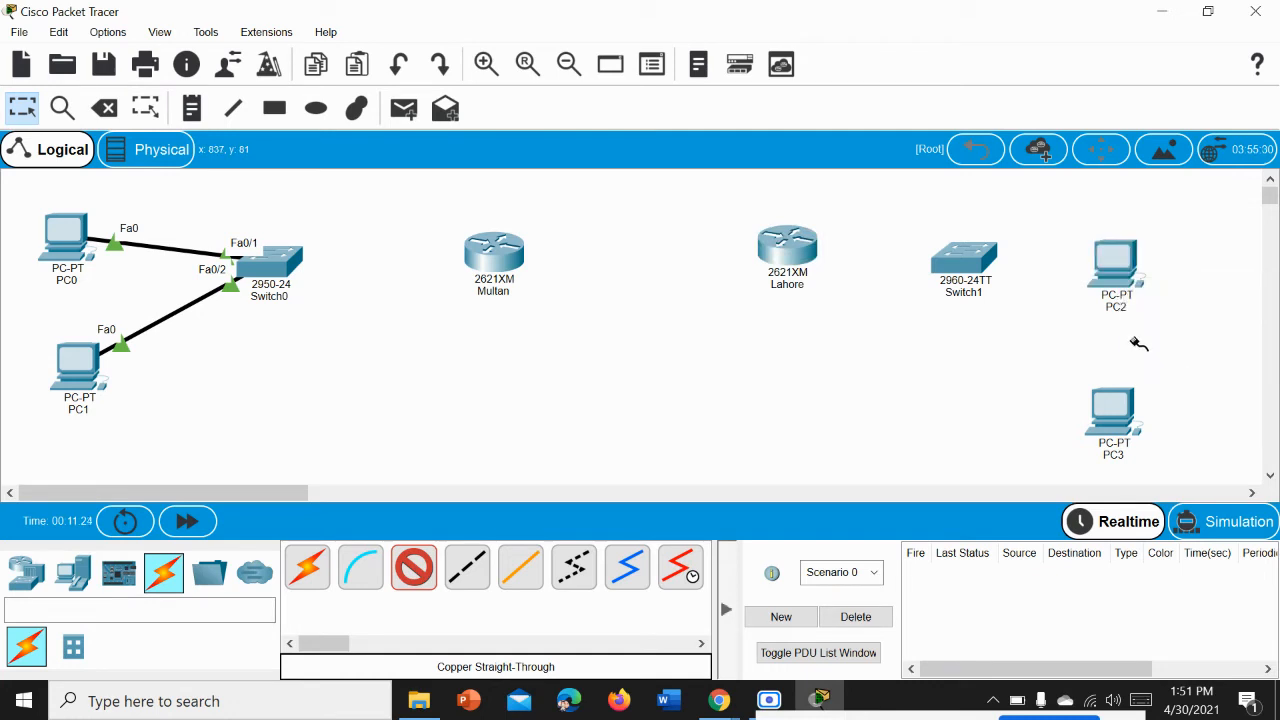
pyautogui.click(967, 268)
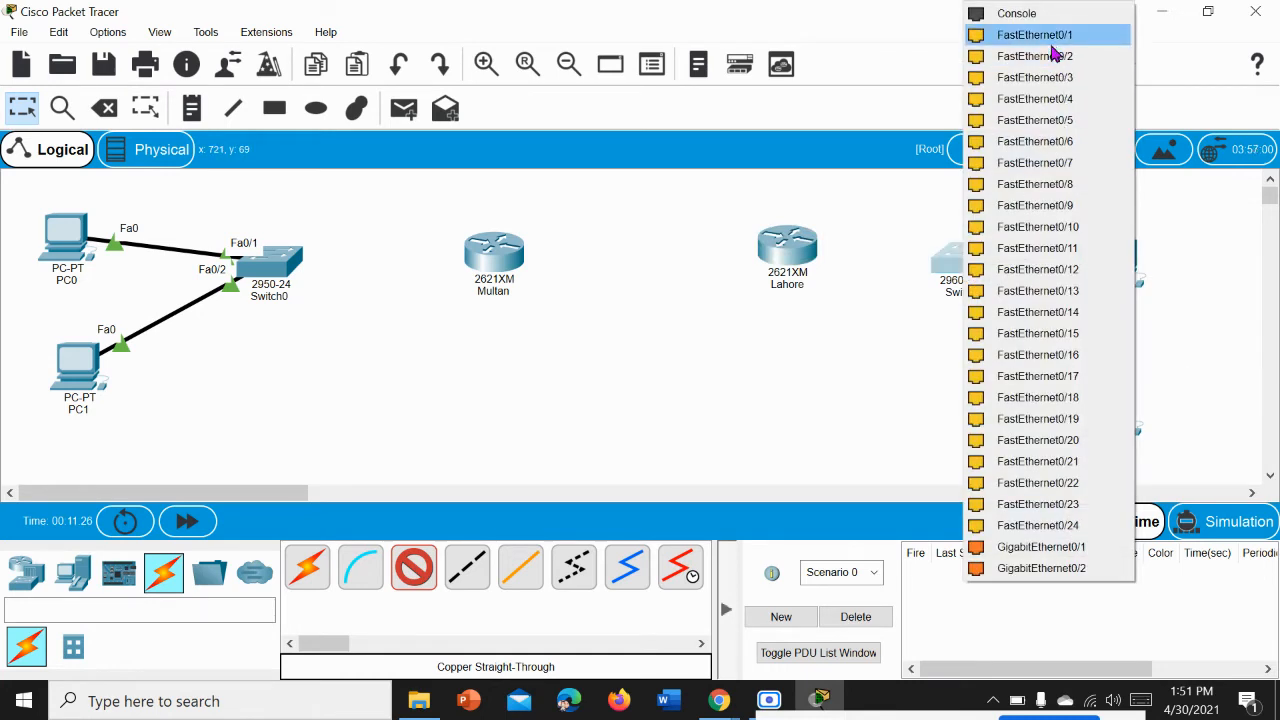
pyautogui.click(1051, 41)
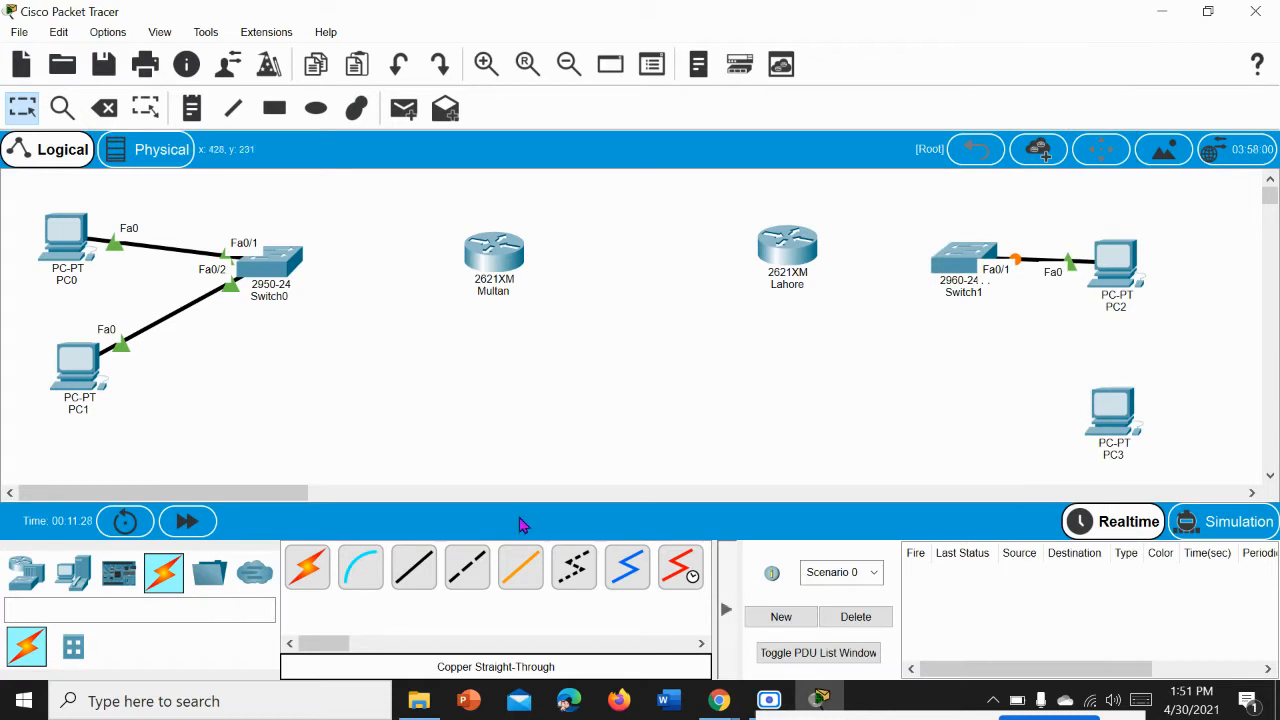
# Step: Connect PC3's FastEthernet0 to Switch1's FastEthernet0/2 with a copper straight-through cable
pyautogui.click(425, 583)
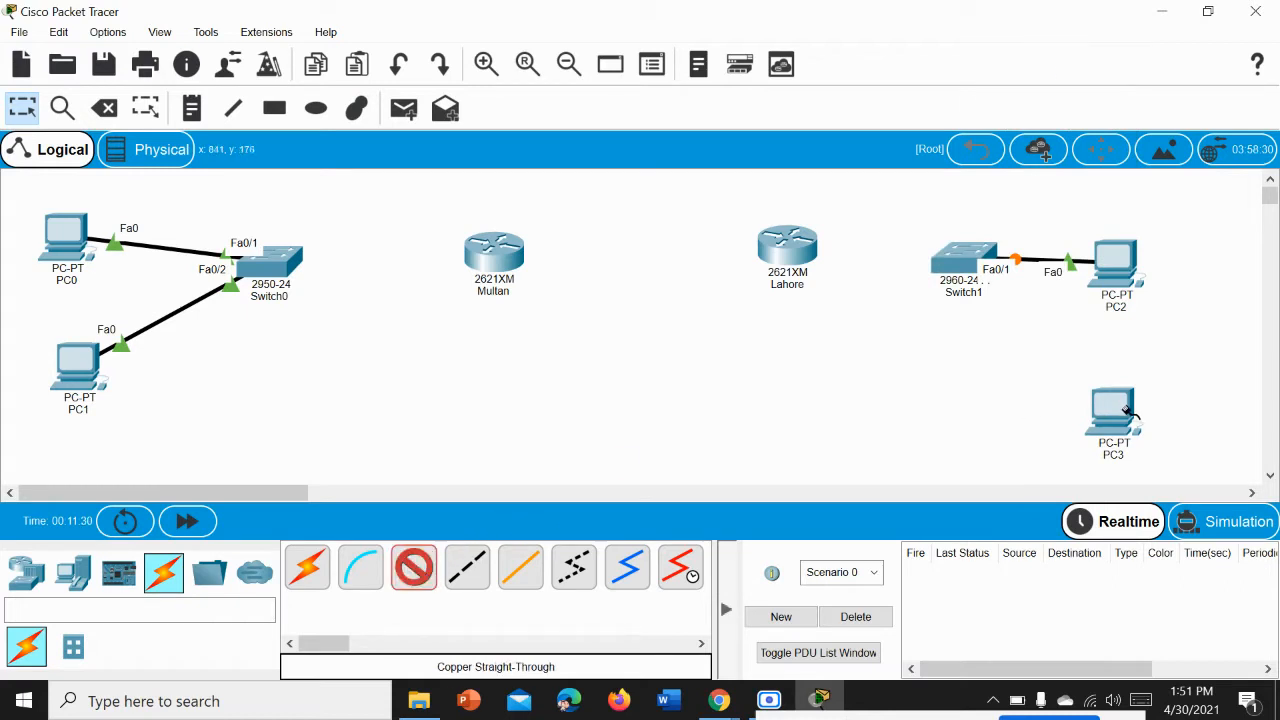
pyautogui.click(1122, 416)
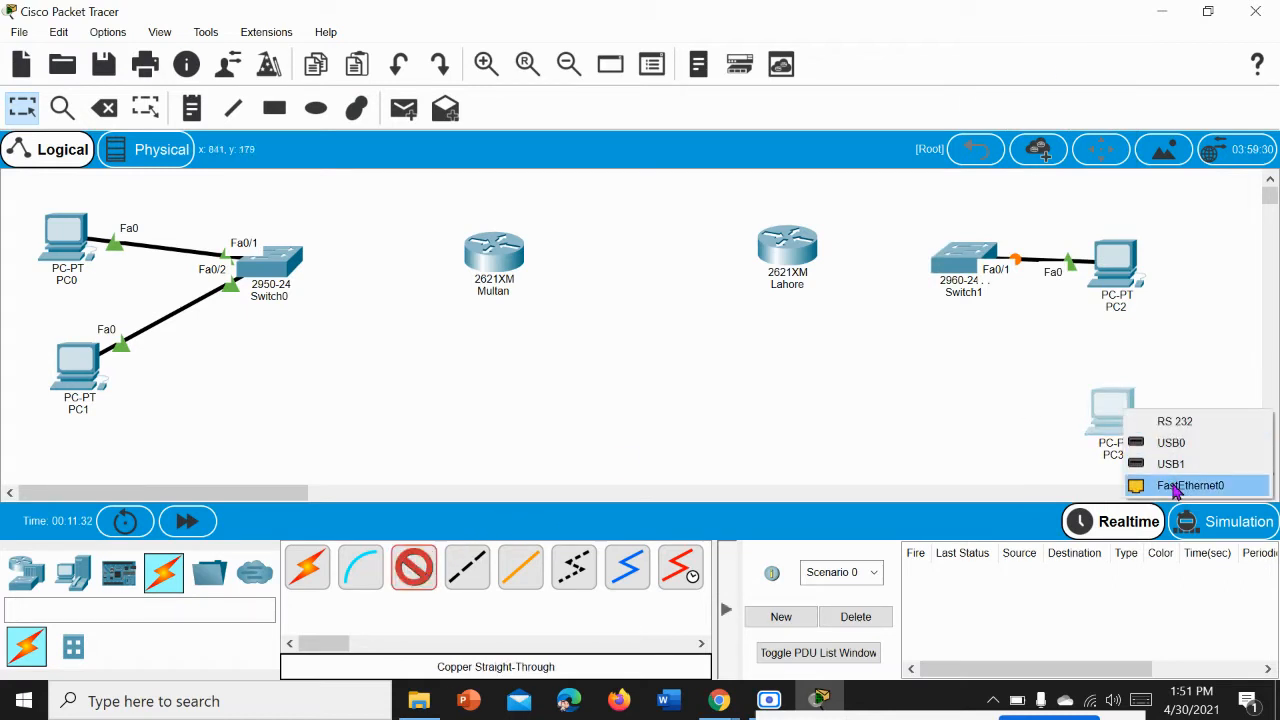
pyautogui.click(1172, 487)
pyautogui.click(956, 267)
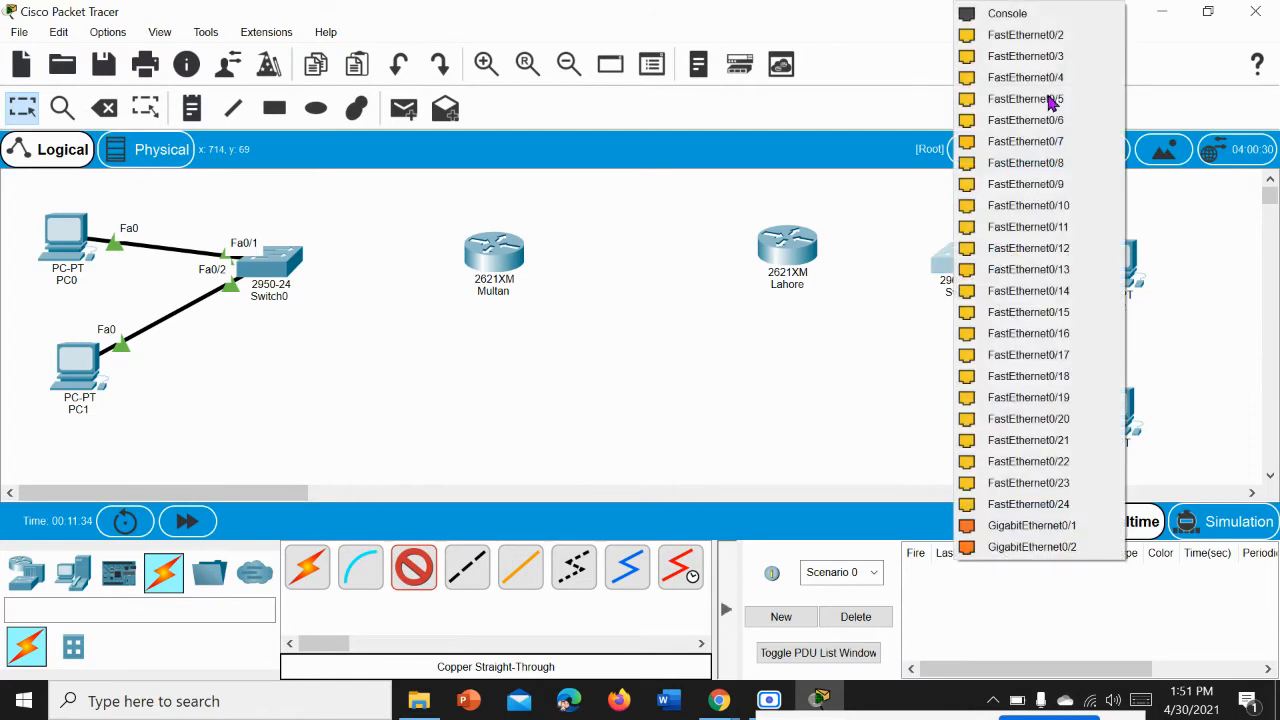
pyautogui.click(1036, 38)
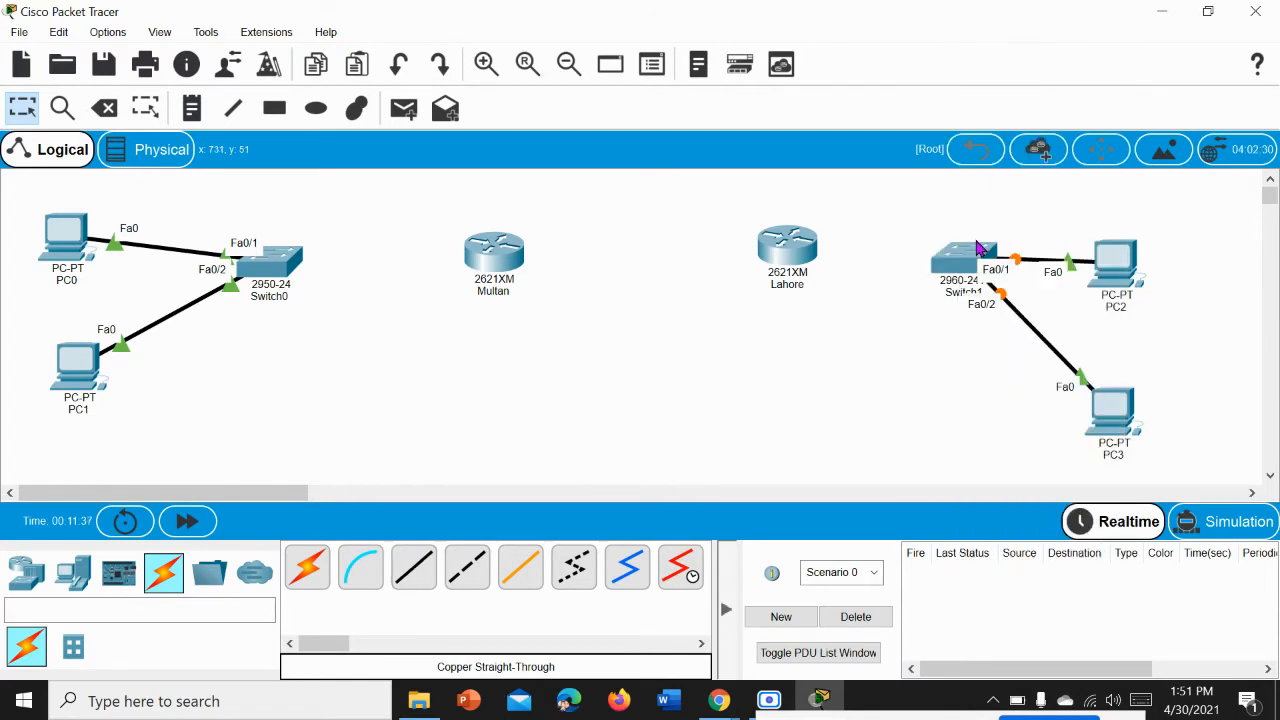
# Step: Move Switch1 slightly left, away from its PCs, and shift the Lahore router left toward the Multan router
pyautogui.moveTo(975, 262); pyautogui.dragTo(942, 267)
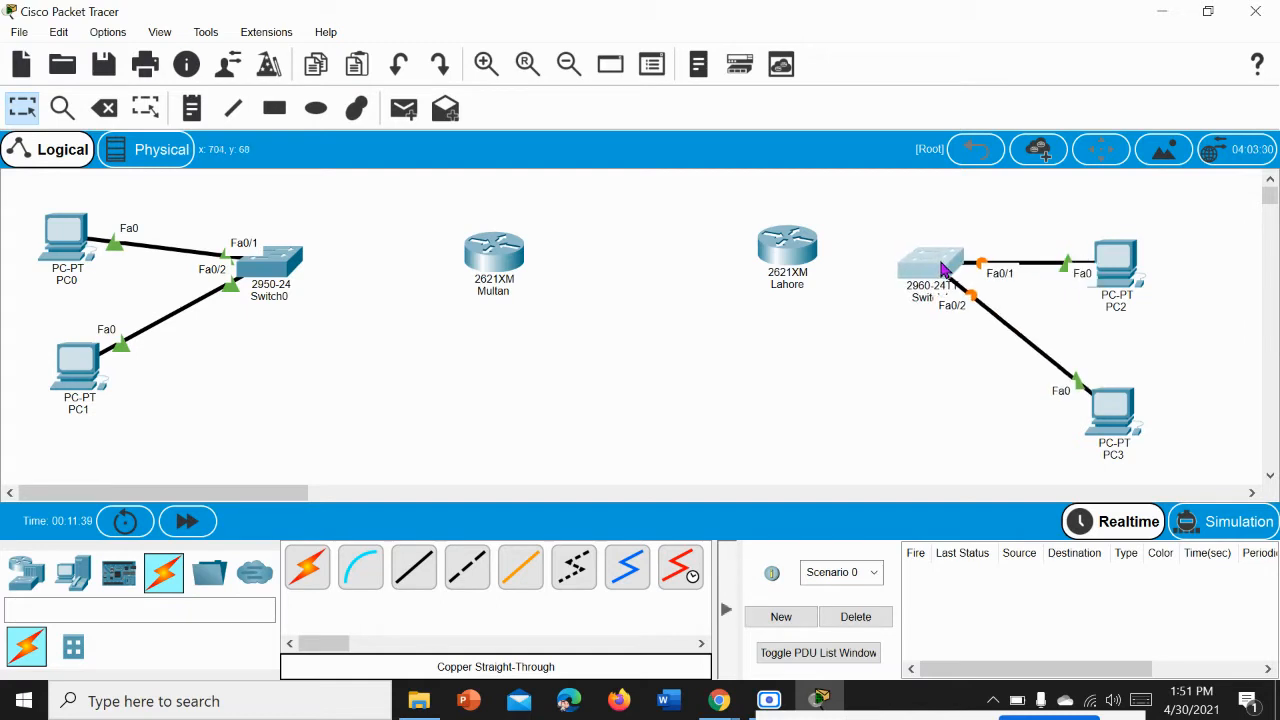
pyautogui.moveTo(797, 250); pyautogui.dragTo(722, 257)
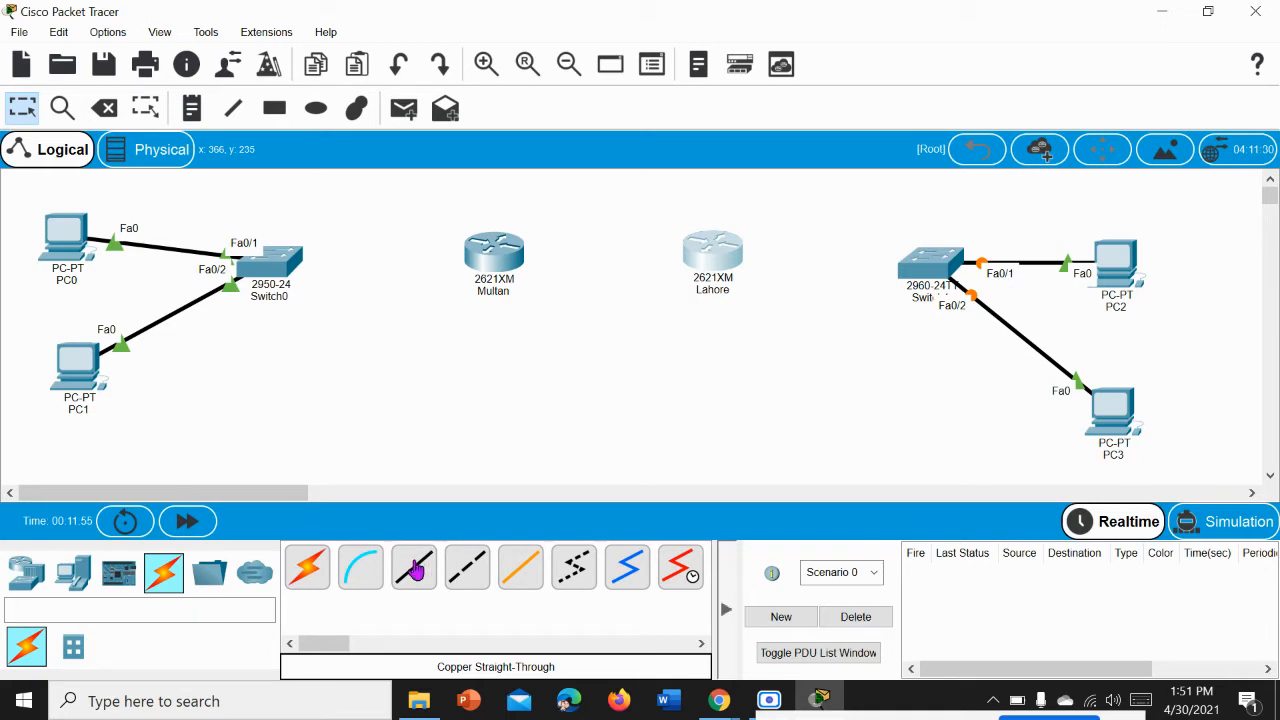
# Step: Connect Switch0's FastEthernet0/3 to the Multan router's FastEthernet0/0 with a copper straight-through cable
pyautogui.click(415, 567)
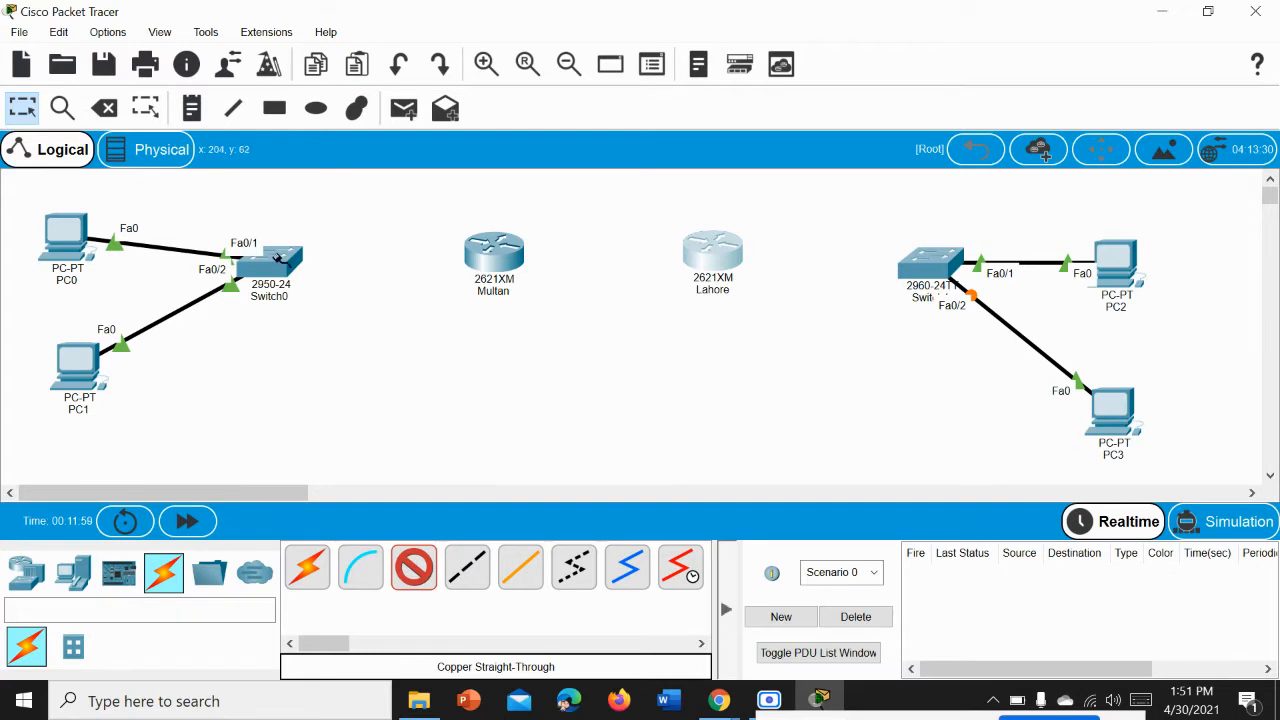
pyautogui.click(280, 262)
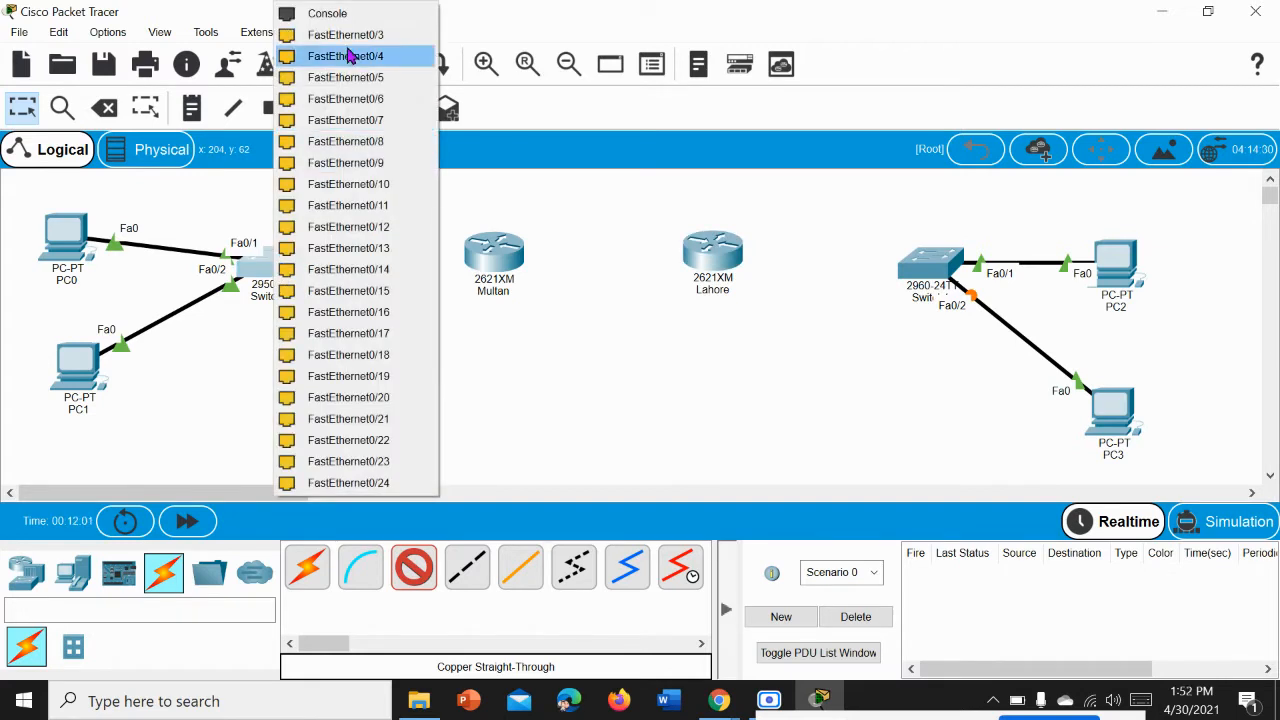
pyautogui.click(350, 42)
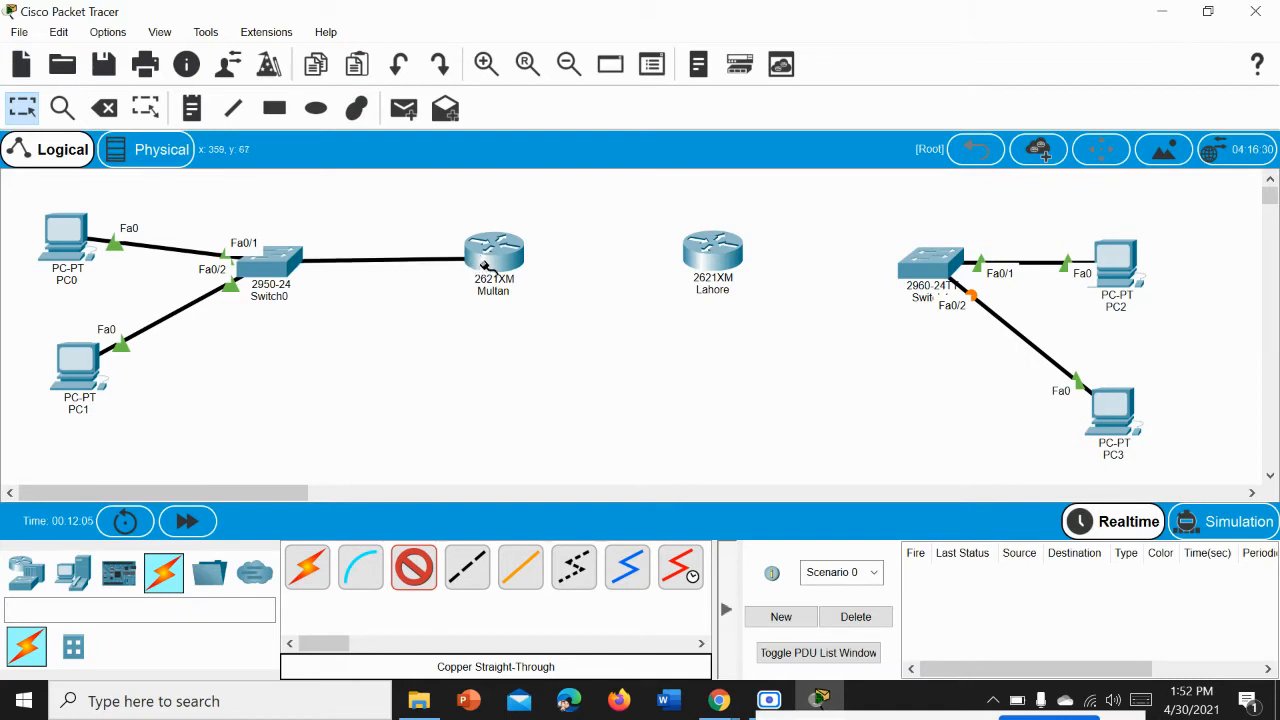
pyautogui.click(484, 263)
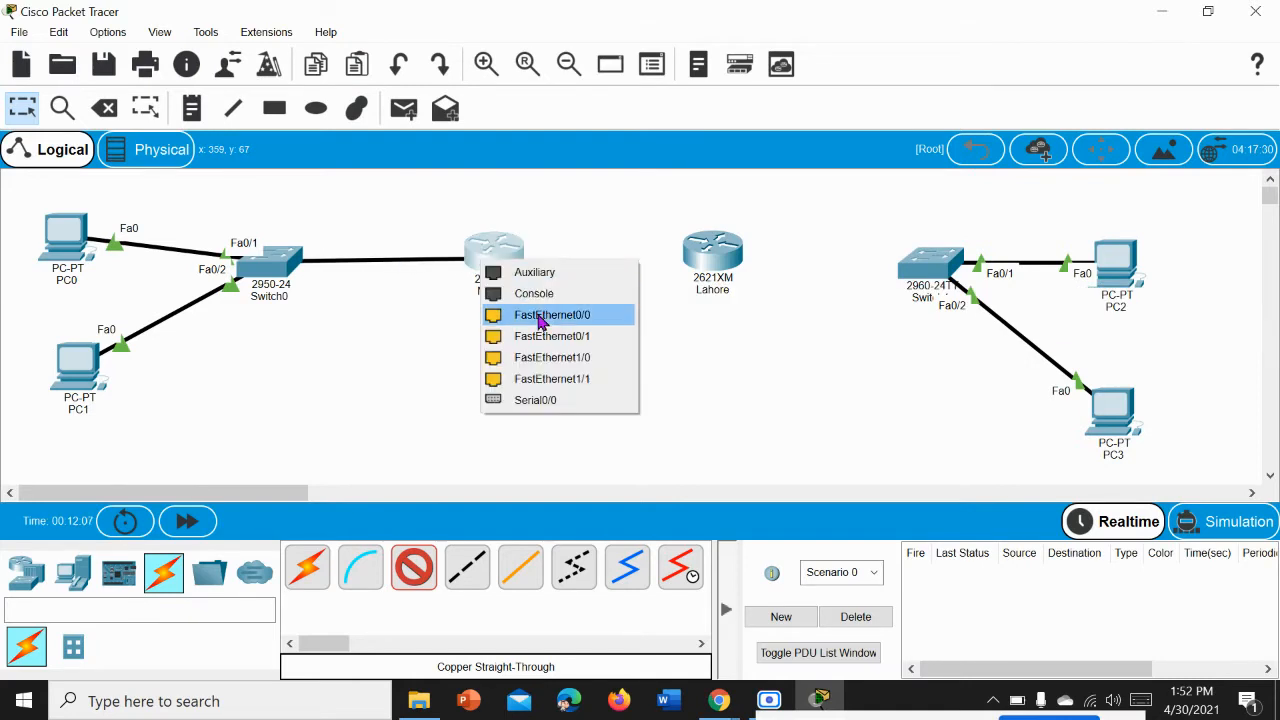
pyautogui.click(540, 316)
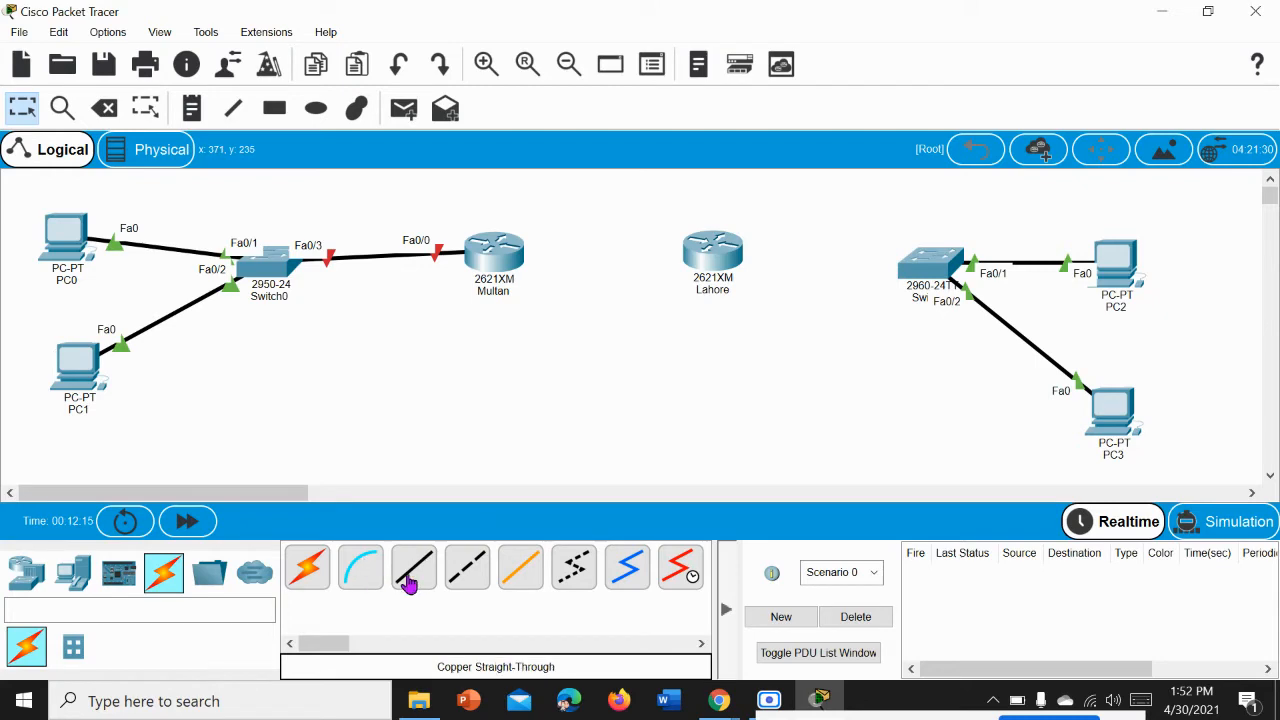
# Step: Connect Switch1's FastEthernet0/3 to the Lahore router's FastEthernet0/0 with a copper straight-through cable
pyautogui.click(413, 567)
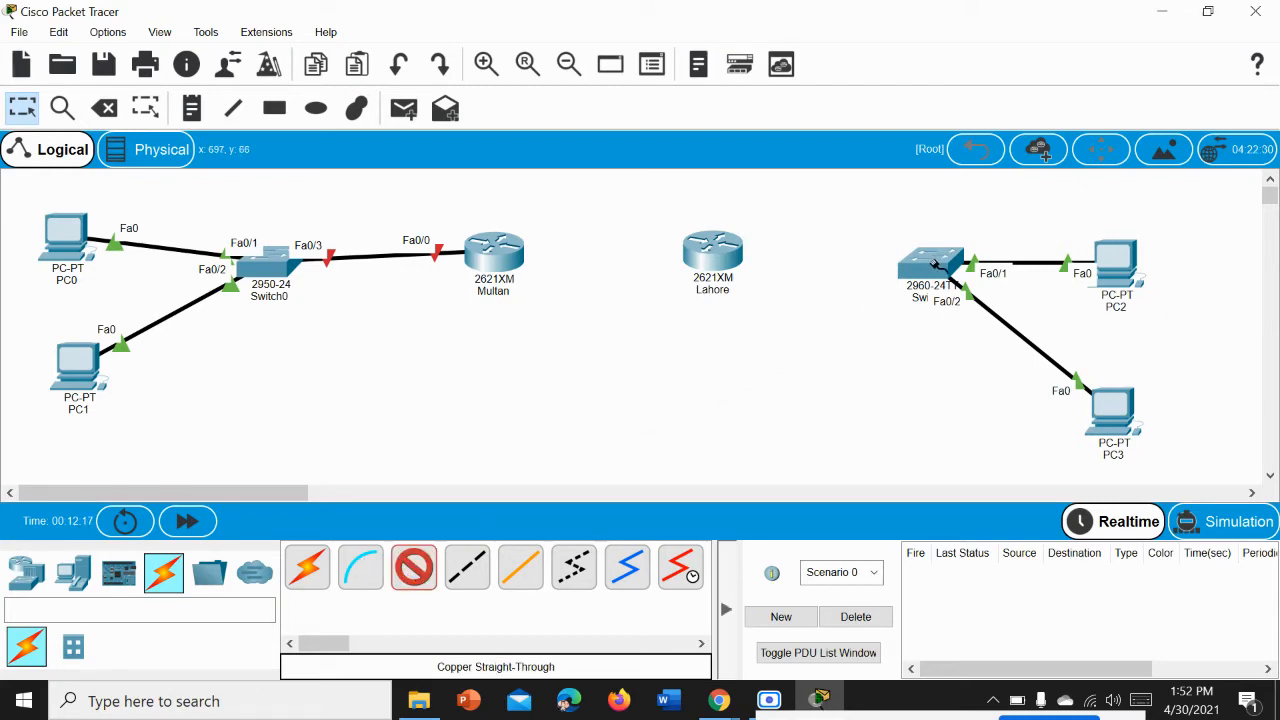
pyautogui.moveTo(932, 263)
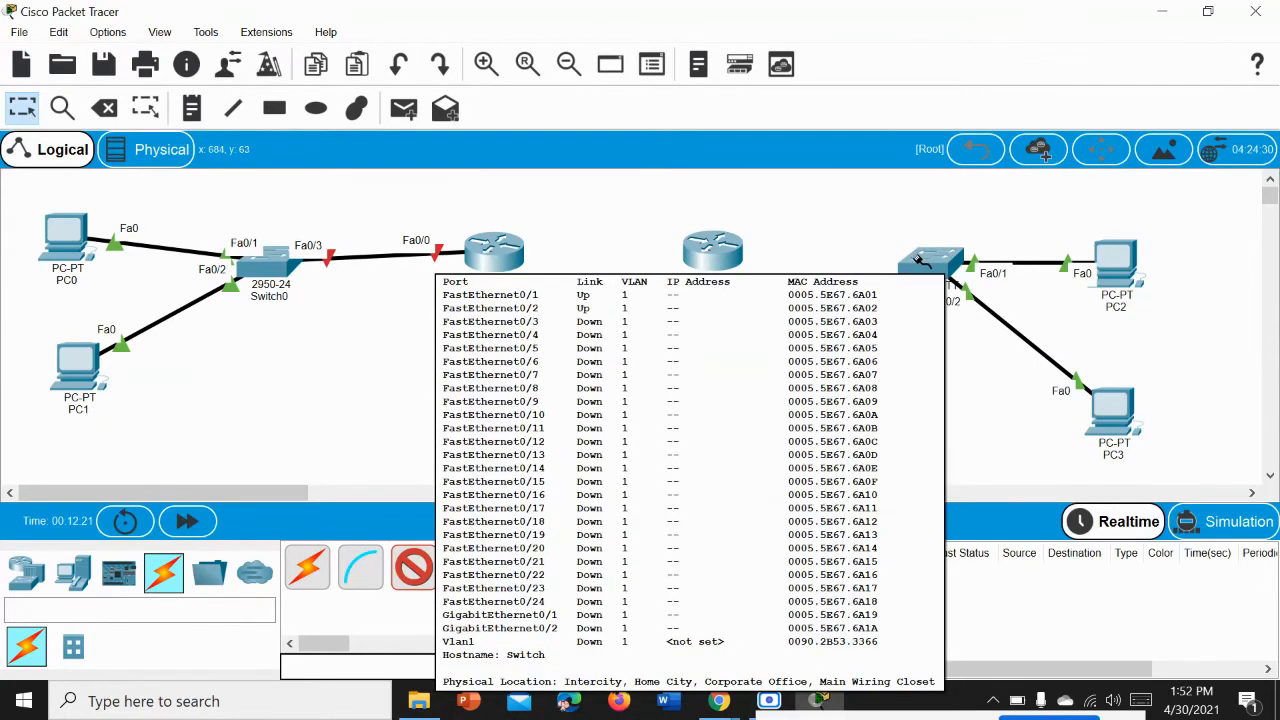
pyautogui.click(914, 261)
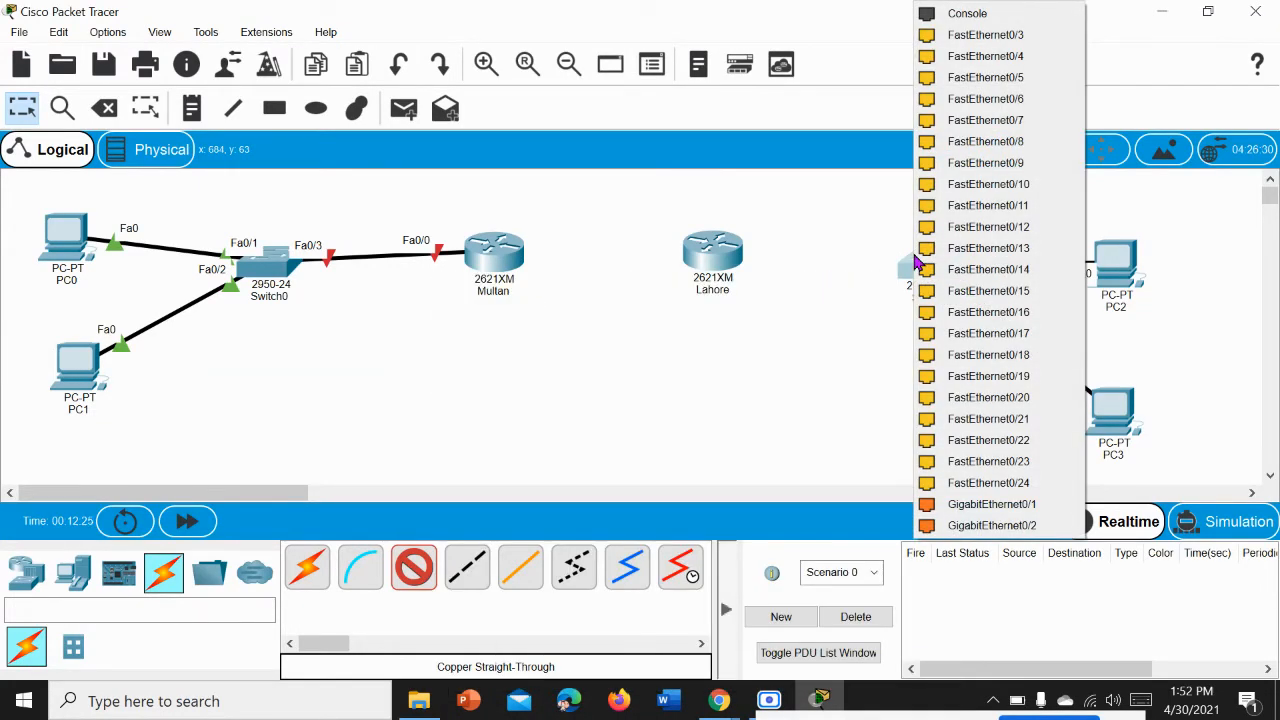
pyautogui.click(1000, 34)
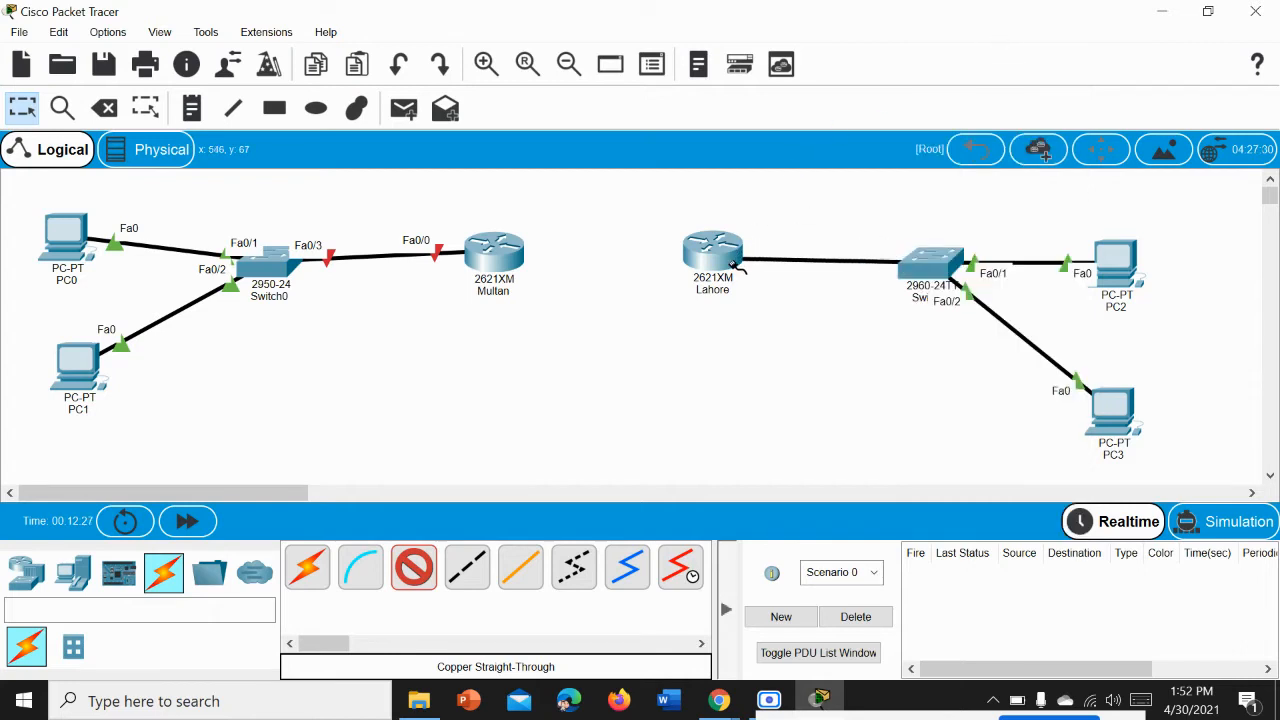
pyautogui.click(737, 265)
pyautogui.click(788, 315)
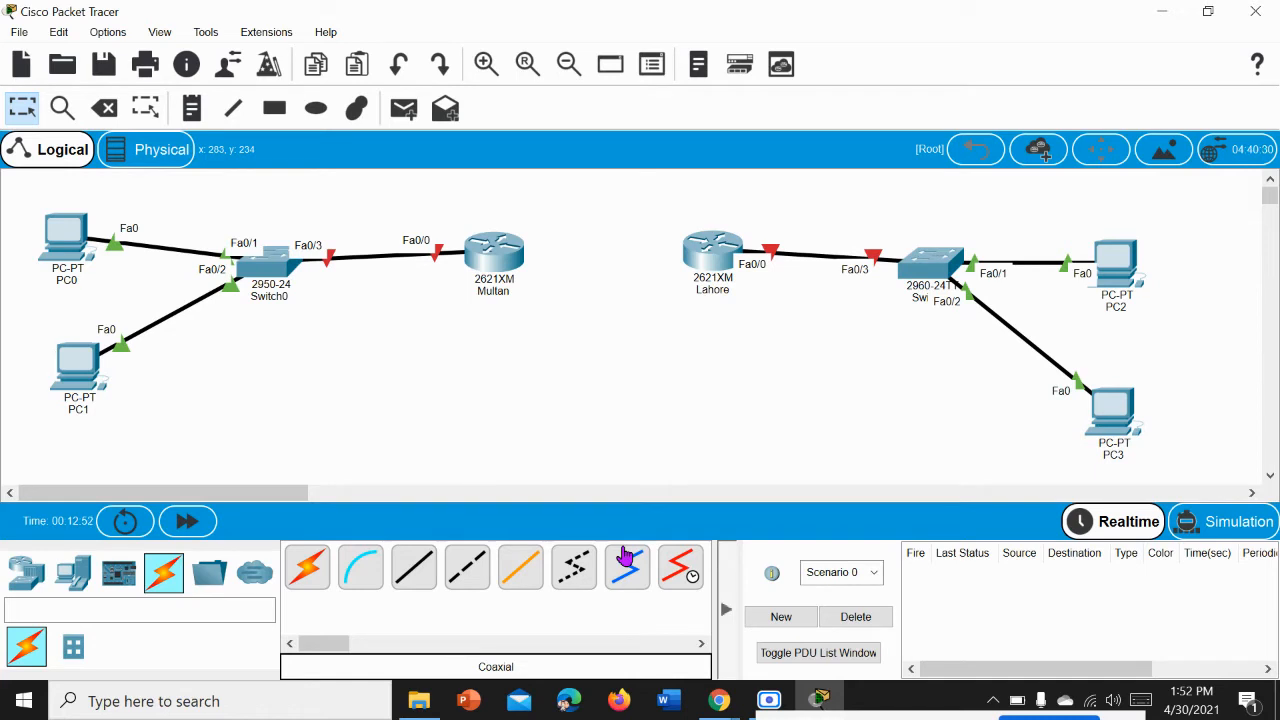
# Step: Link the two routers with a Serial DCE cable from Multan's Serial0/0 to Lahore's Serial0/0
pyautogui.click(689, 589)
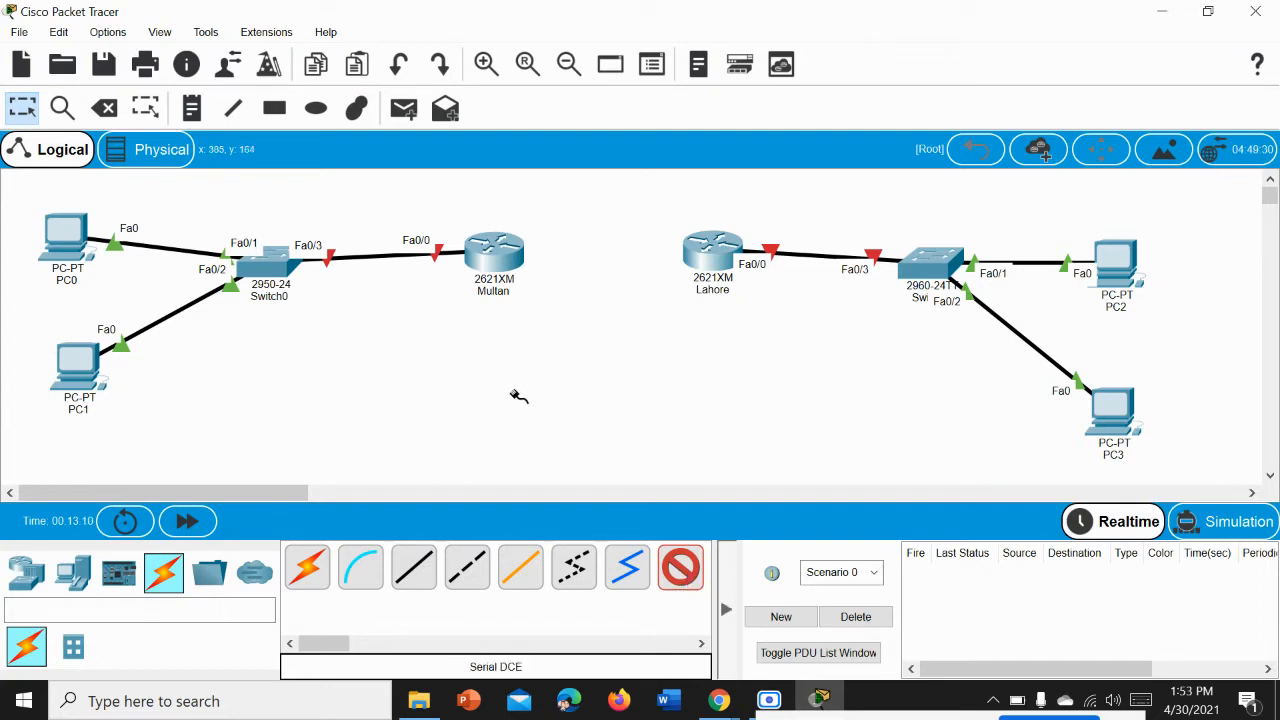
pyautogui.click(494, 256)
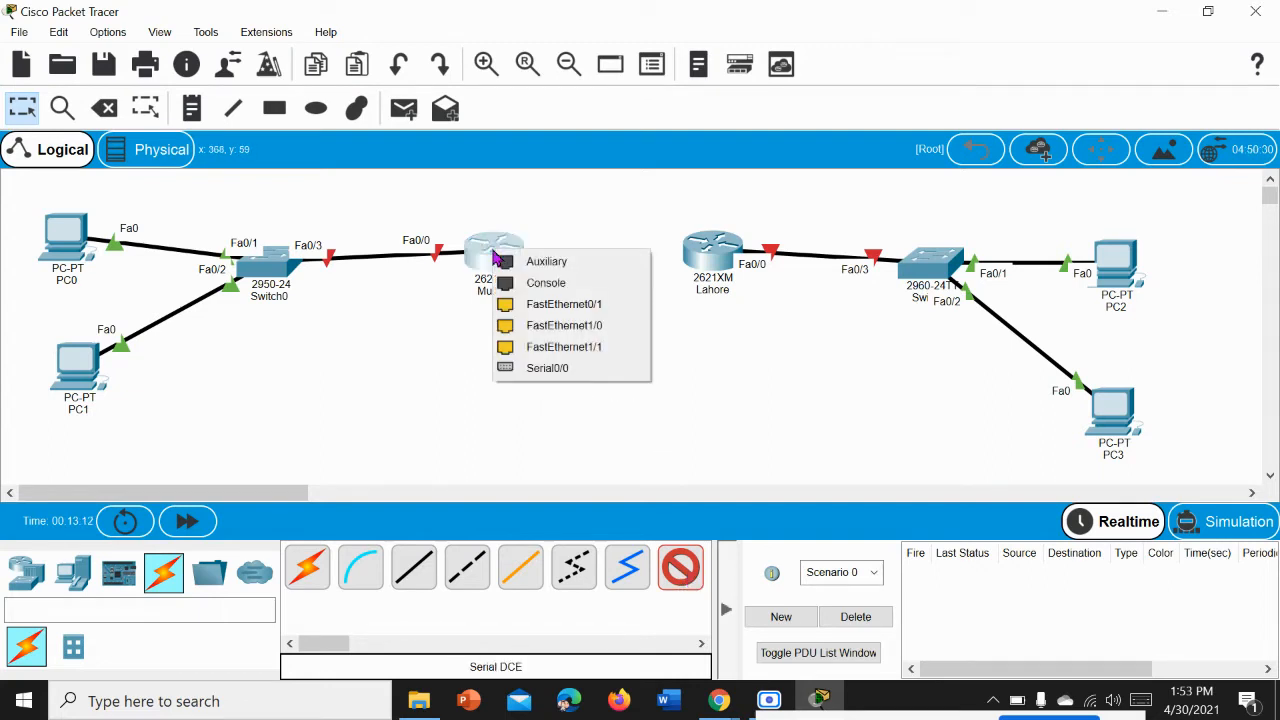
pyautogui.click(572, 370)
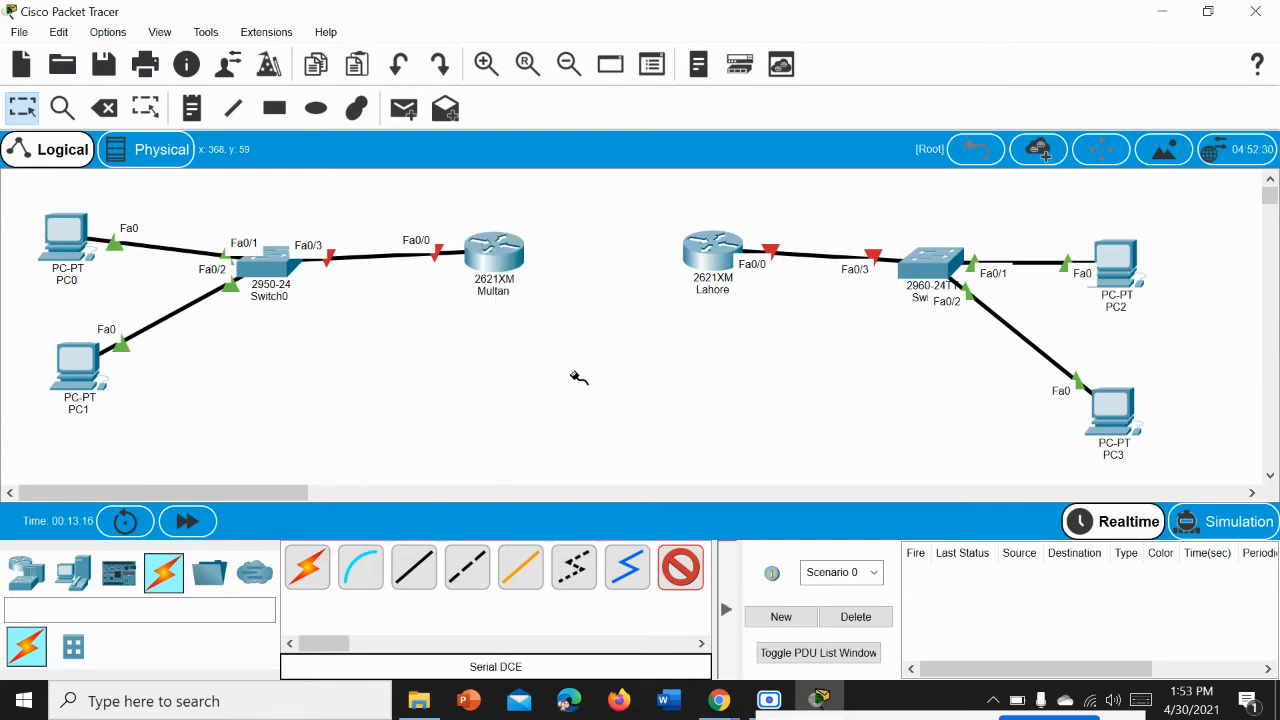
pyautogui.click(704, 256)
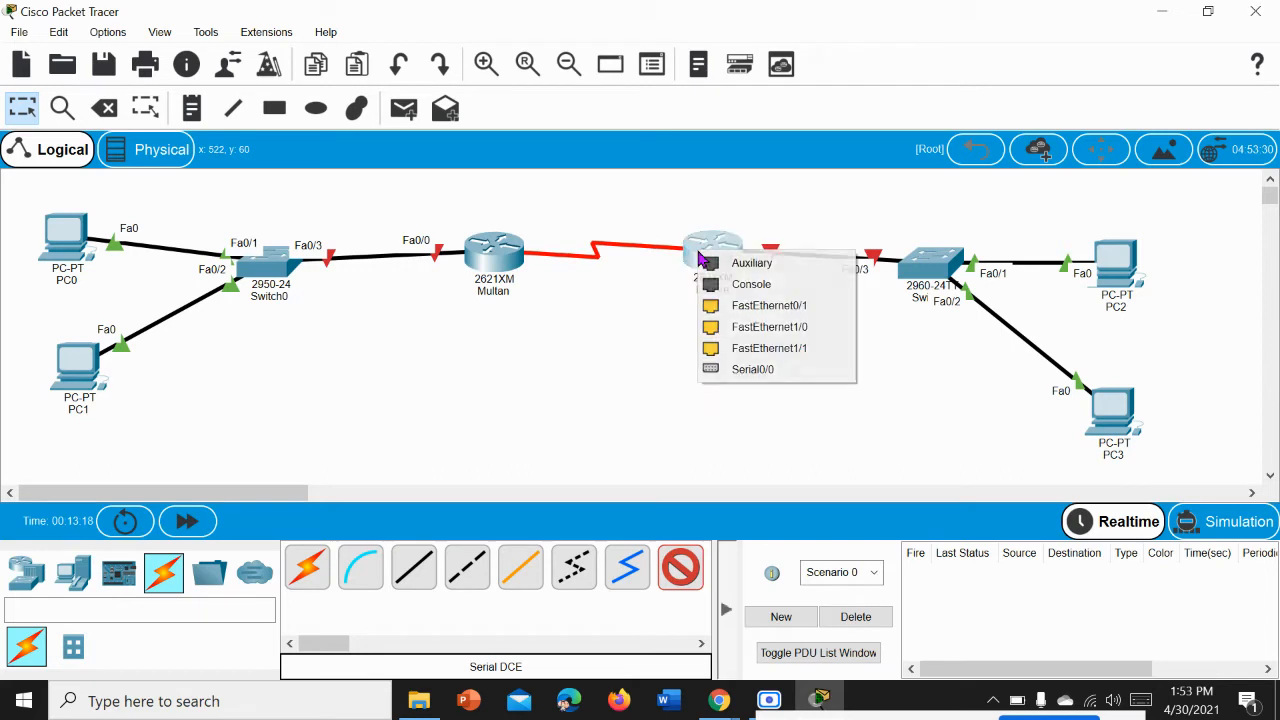
pyautogui.click(735, 369)
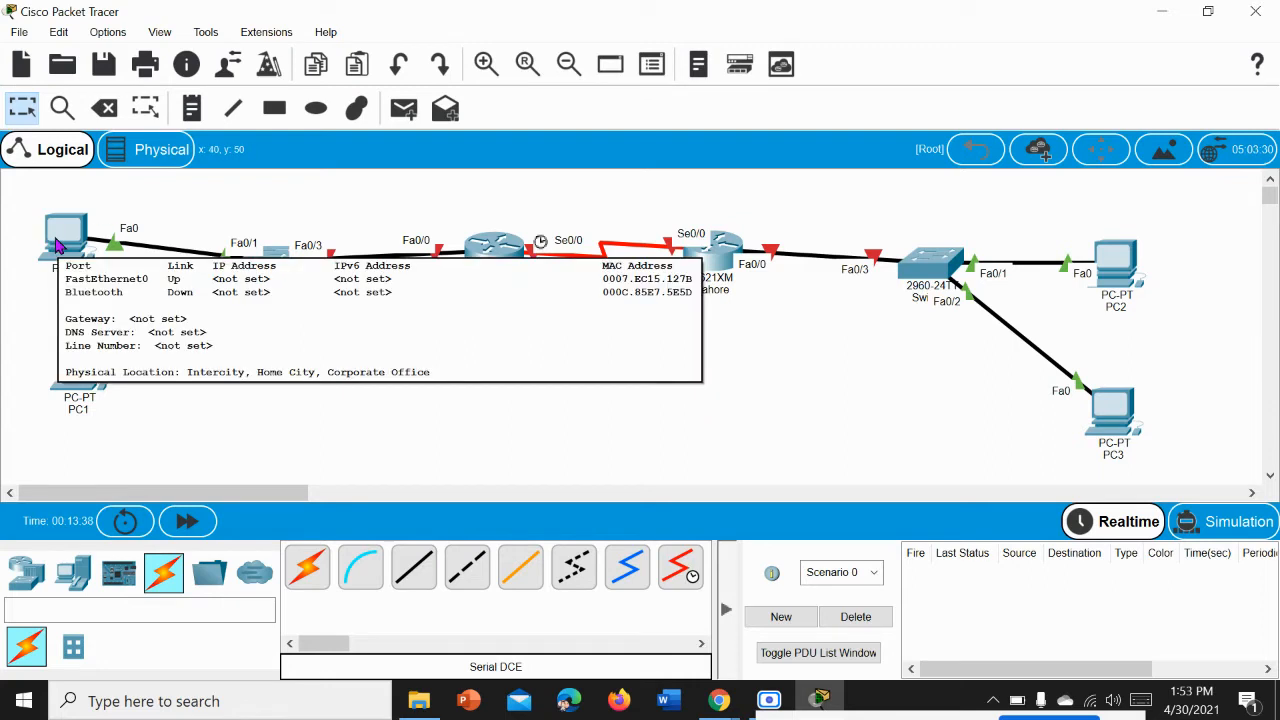
# Step: Set PC0's static IPv4 address to 192.168.1.2 with subnet mask 255.255.255.0
pyautogui.click(57, 245)
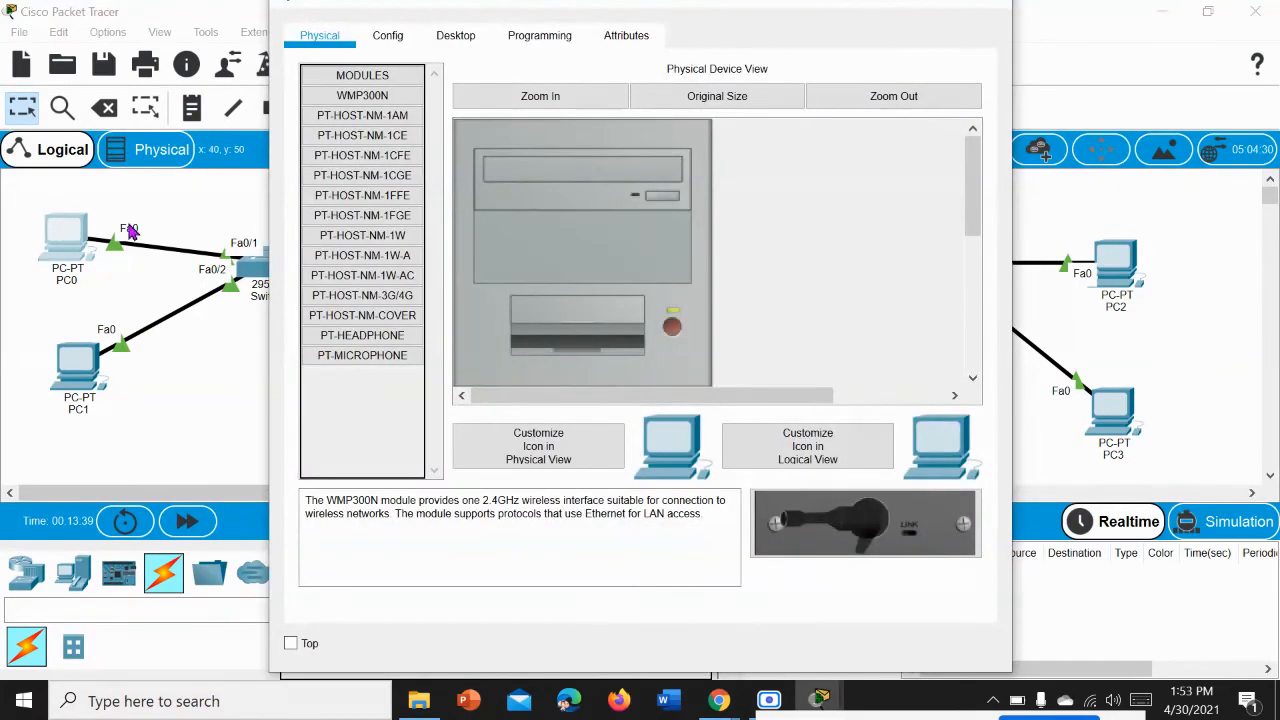
pyautogui.click(440, 38)
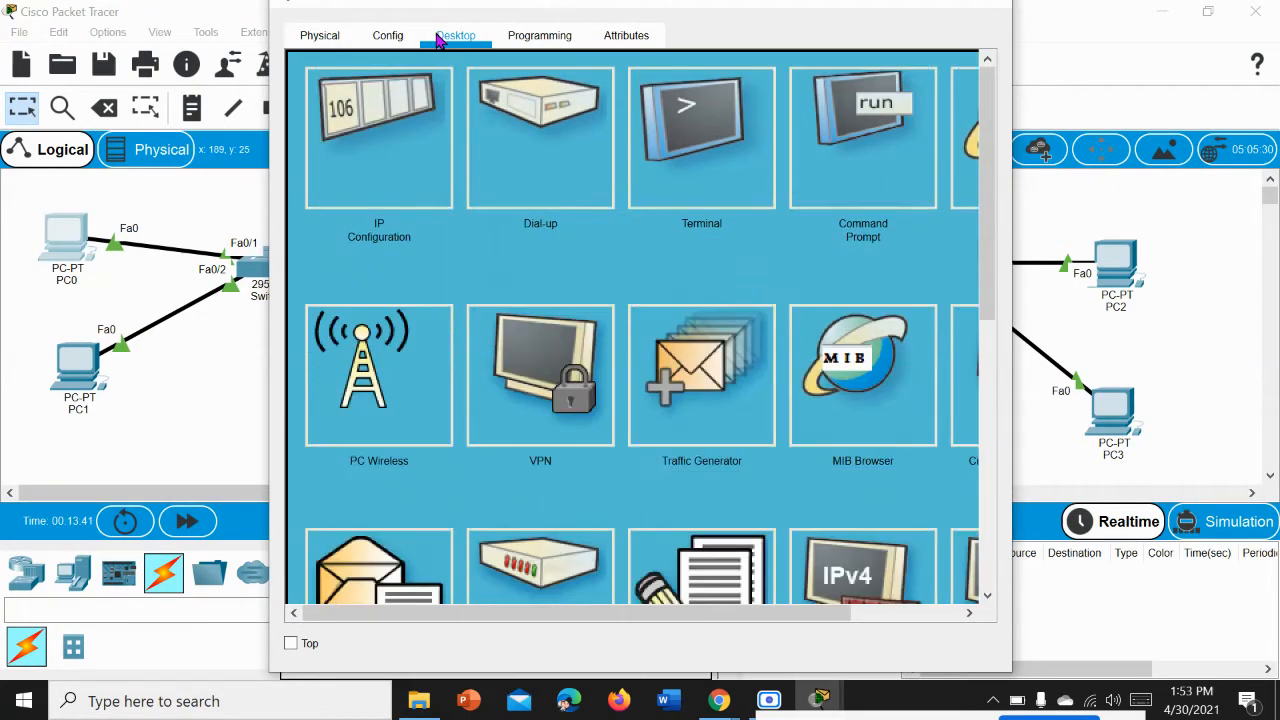
pyautogui.click(388, 128)
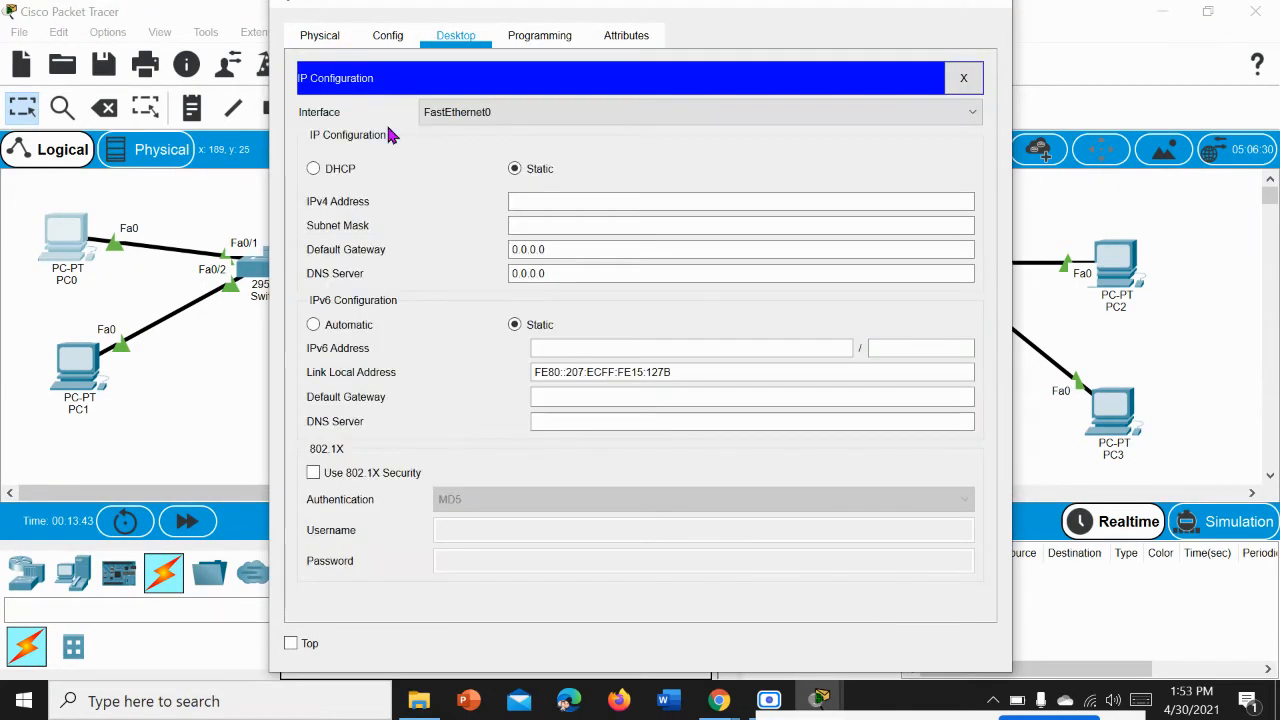
pyautogui.click(584, 204)
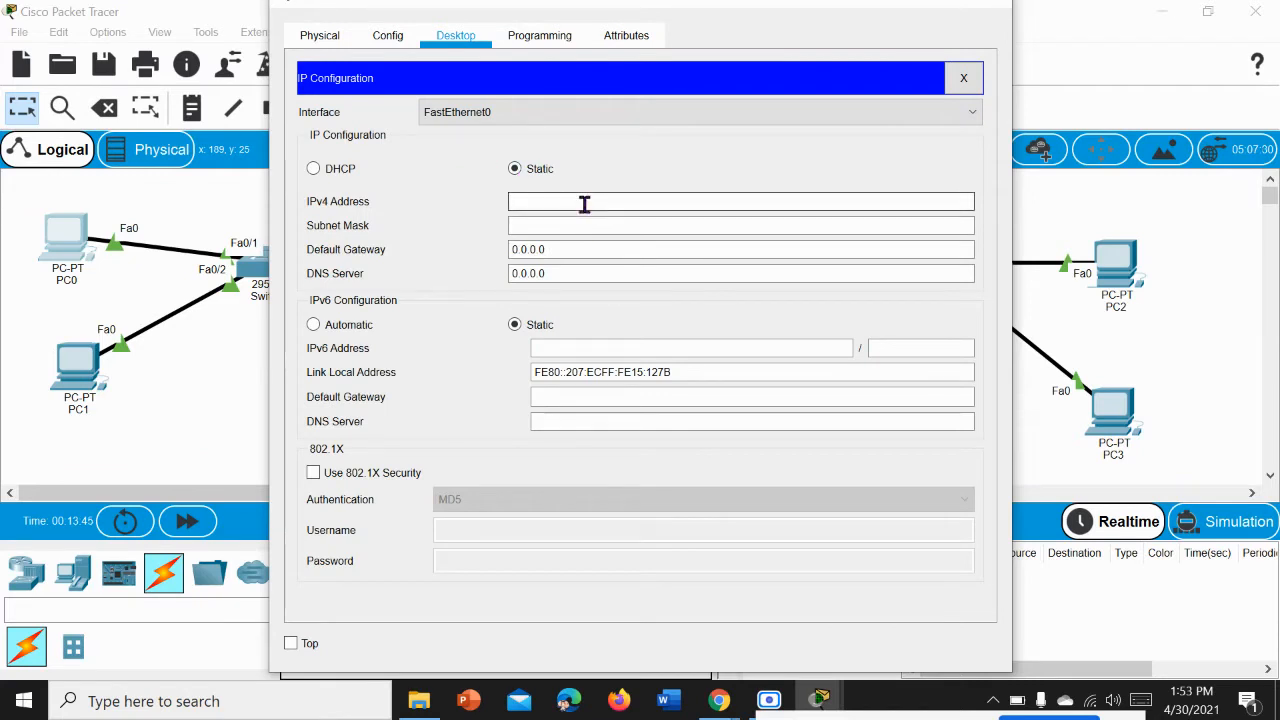
pyautogui.write('192.168')
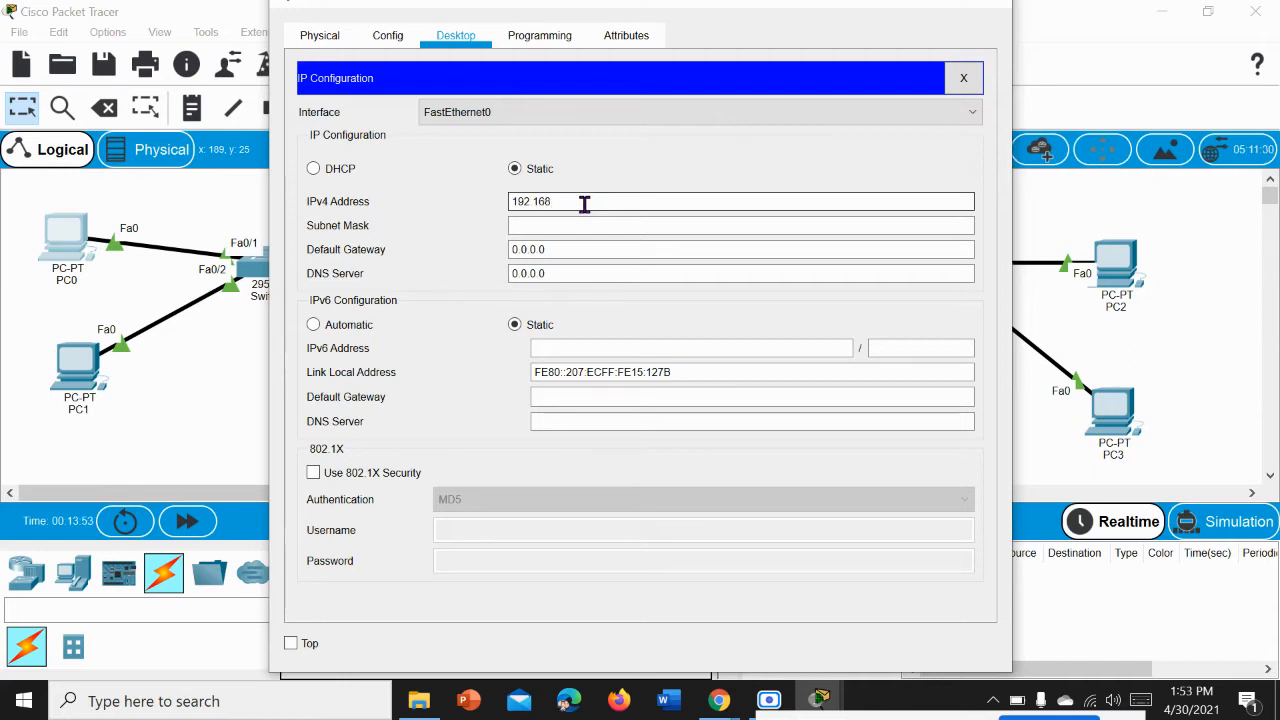
pyautogui.write('.1.')
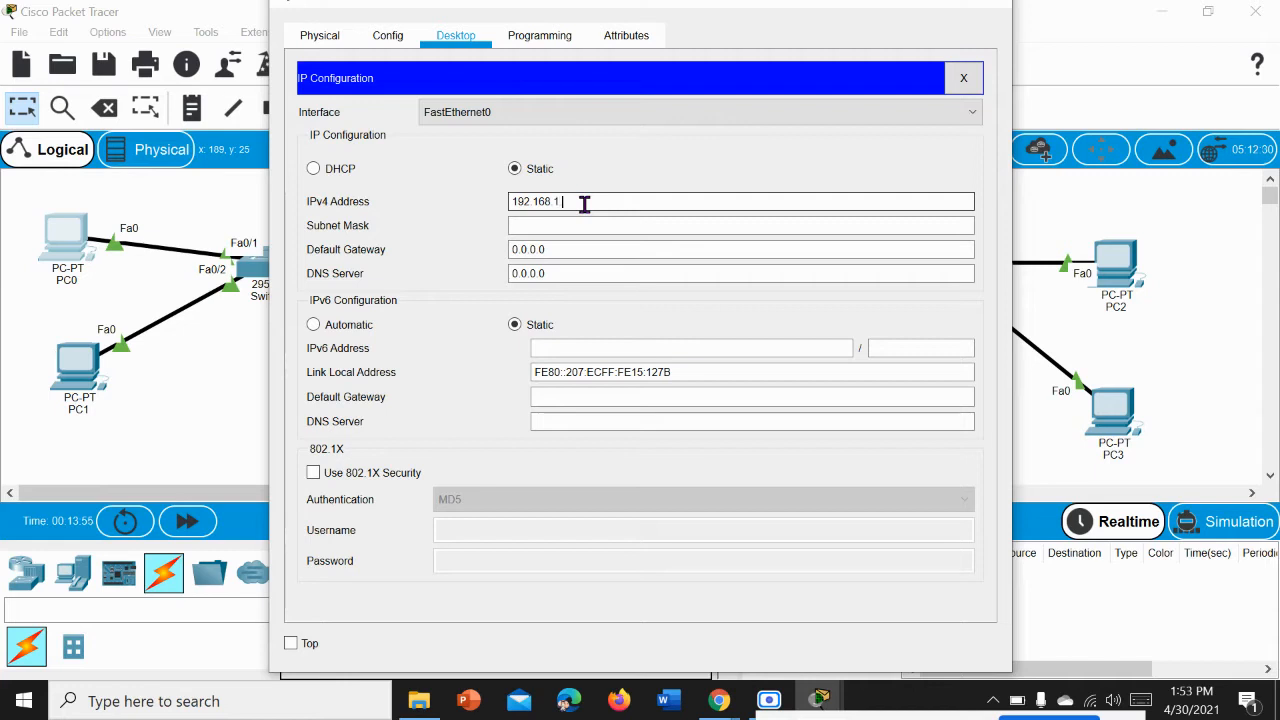
pyautogui.write('2')
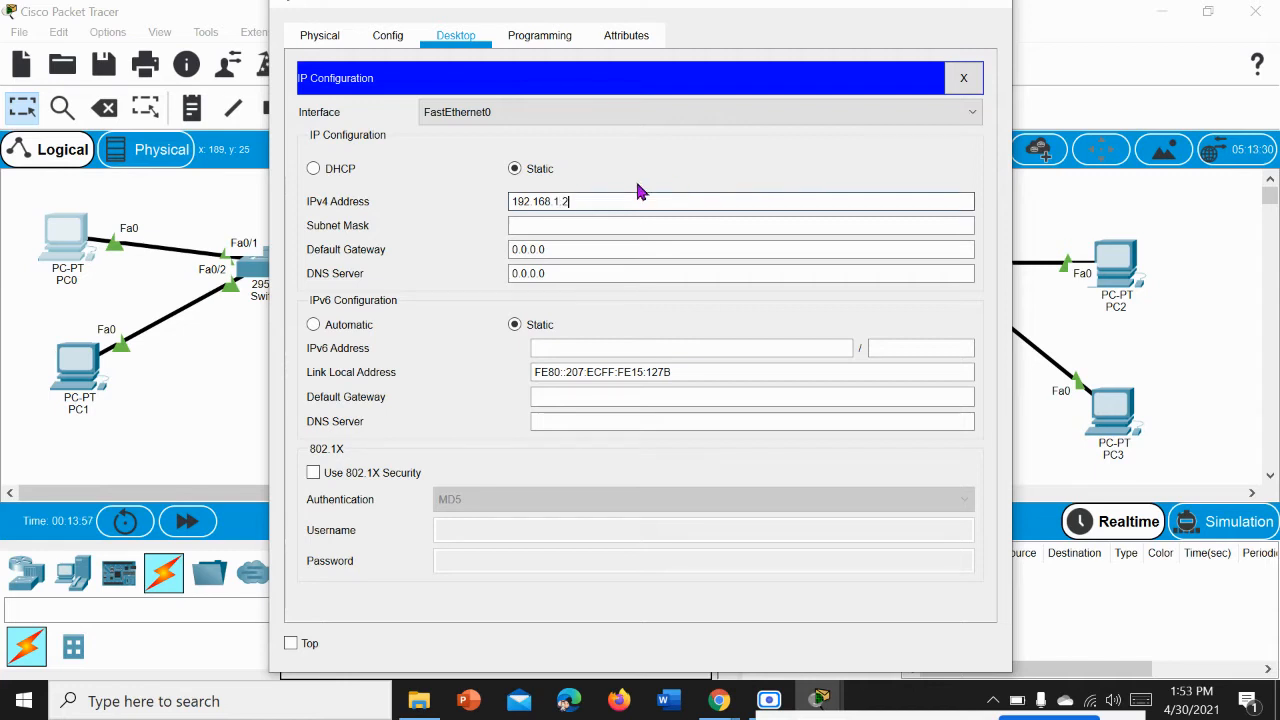
pyautogui.press('Tab')
# Step: Set PC0's IPv4 default gateway to 10.0.0.1
pyautogui.click(567, 257)
pyautogui.click(567, 257)
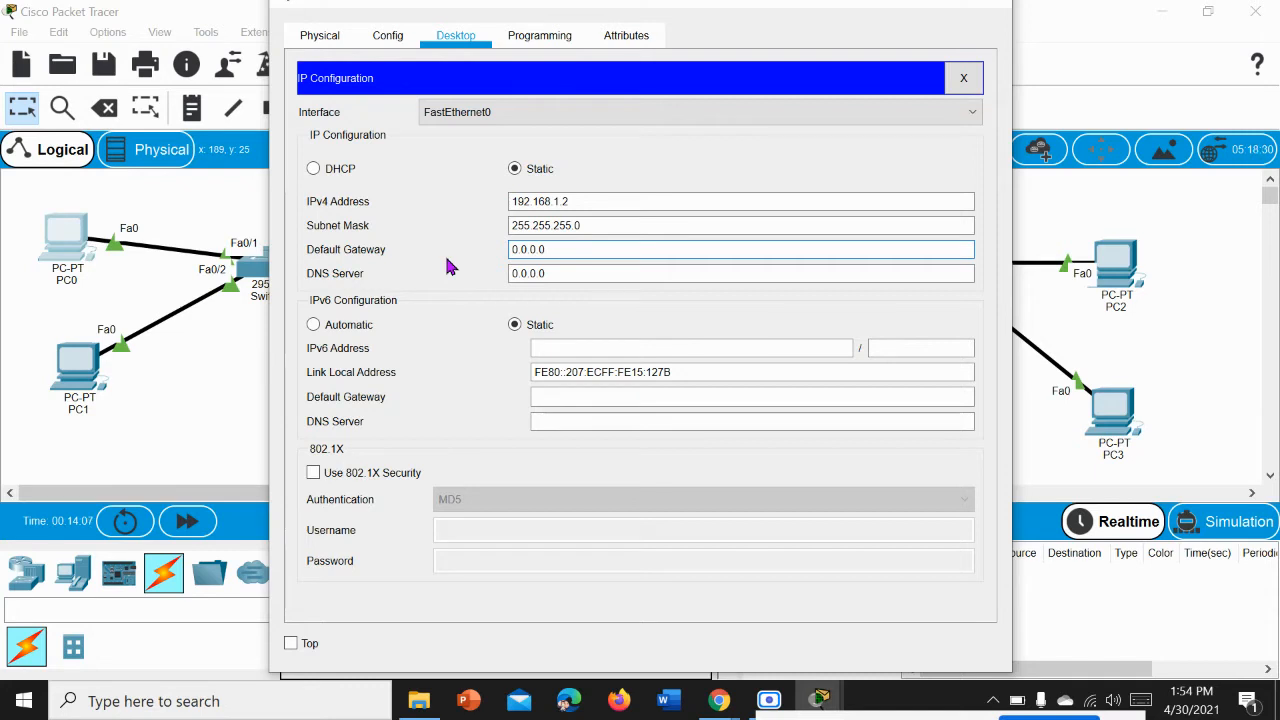
pyautogui.press('BackSpace')
pyautogui.press('BackSpace')
pyautogui.press('BackSpace')
pyautogui.press('BackSpace')
pyautogui.press('BackSpace')
pyautogui.press('BackSpace')
pyautogui.press('BackSpace')
pyautogui.write('10.0.0.1')
pyautogui.click(663, 162)
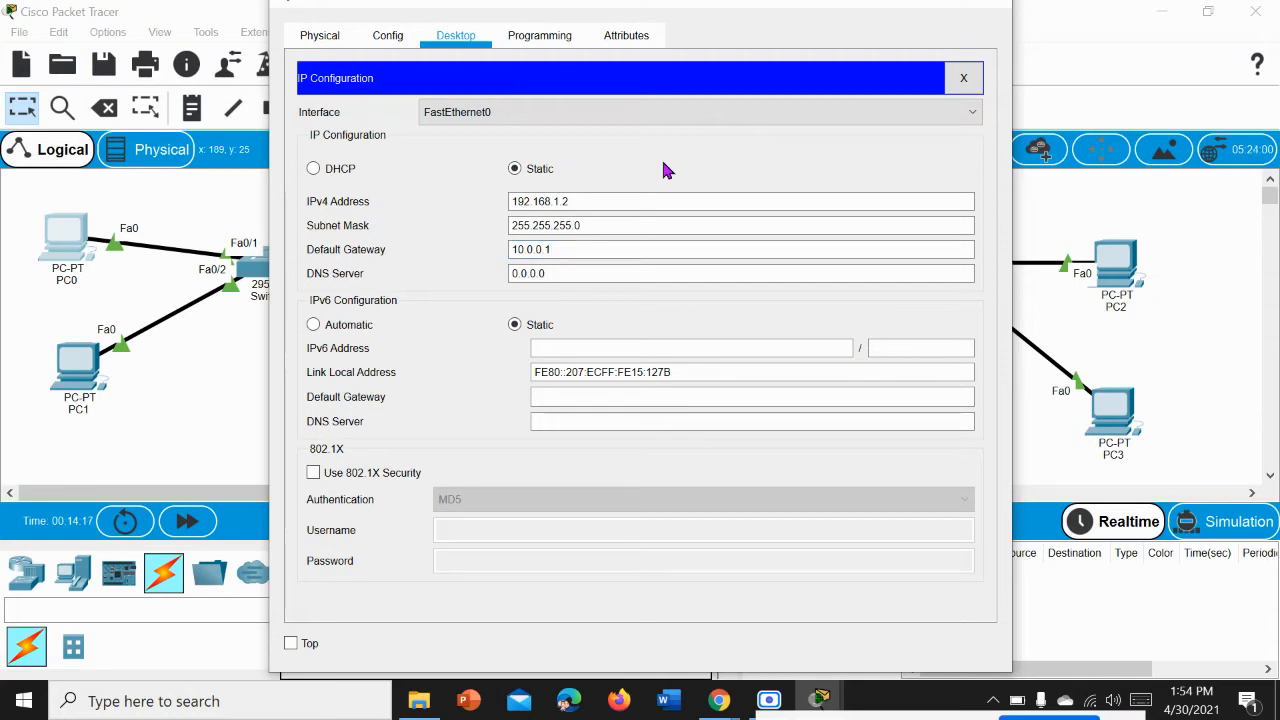
# Step: Close PC0's settings and set PC1's static IPv4 address to 192.168.1.3 with subnet mask 255.255.255.0
pyautogui.click(970, 79)
pyautogui.click(990, 6)
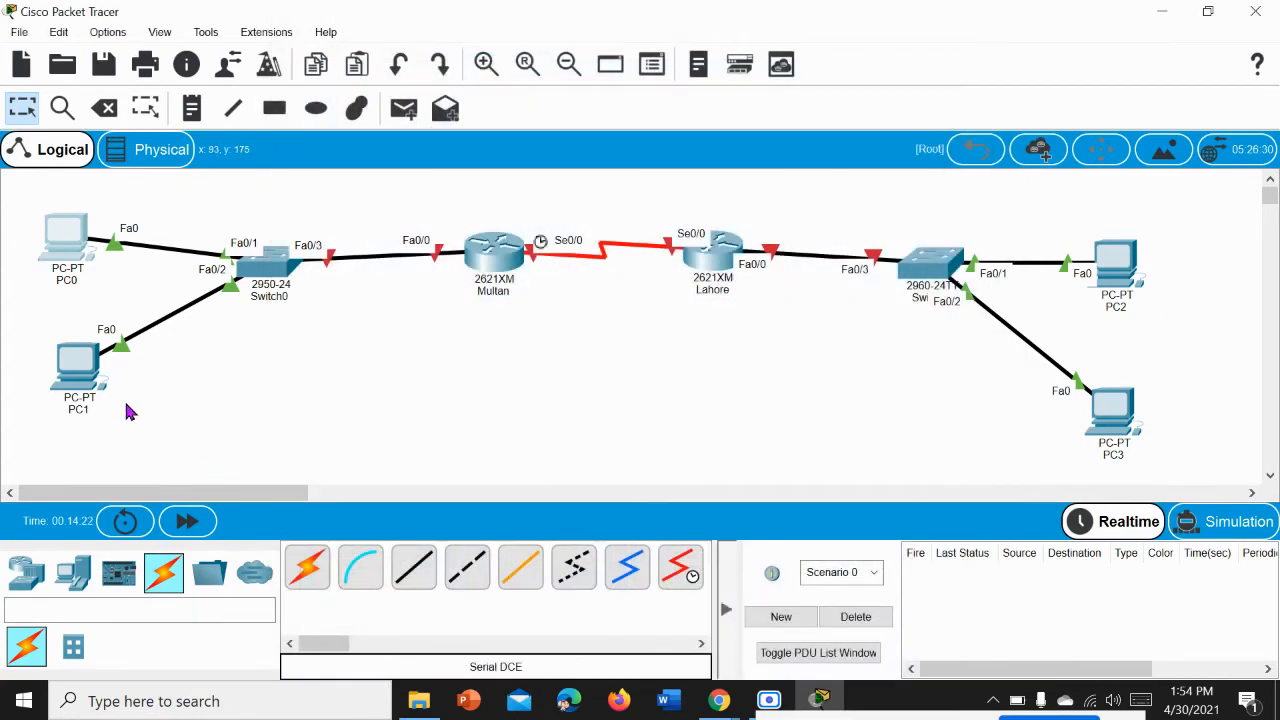
pyautogui.moveTo(97, 396)
pyautogui.moveTo(95, 283)
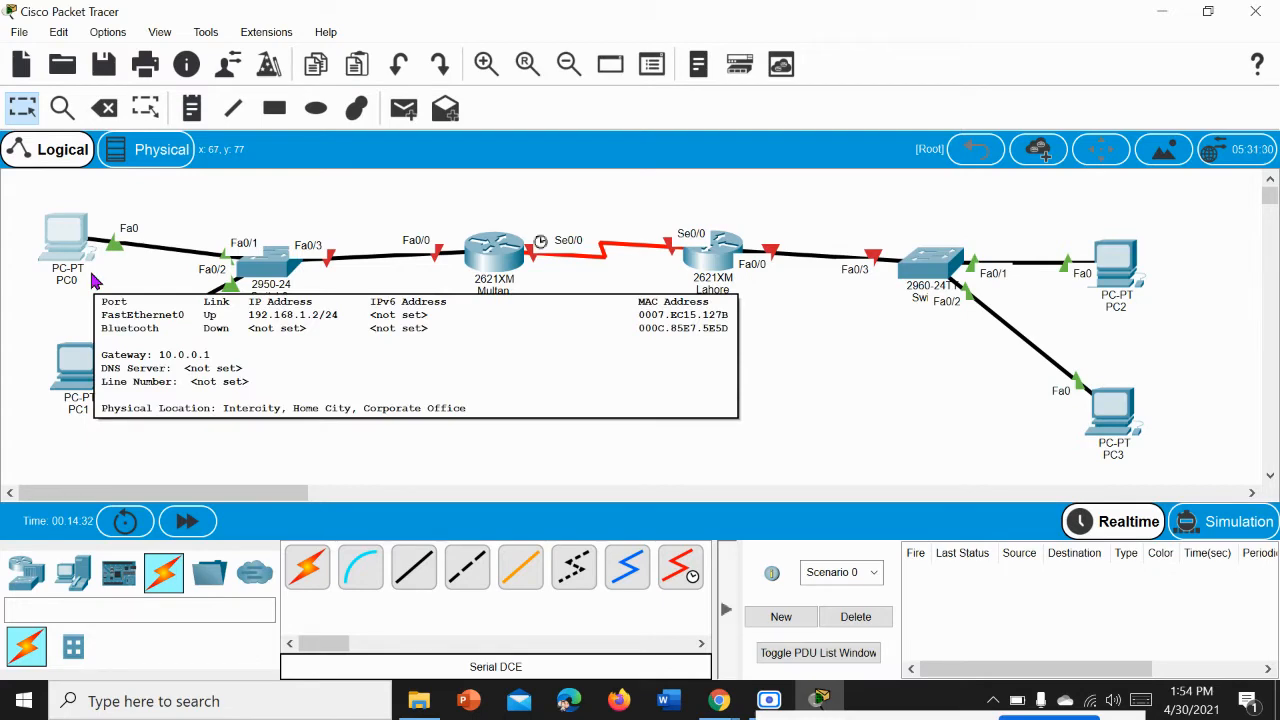
pyautogui.click(80, 402)
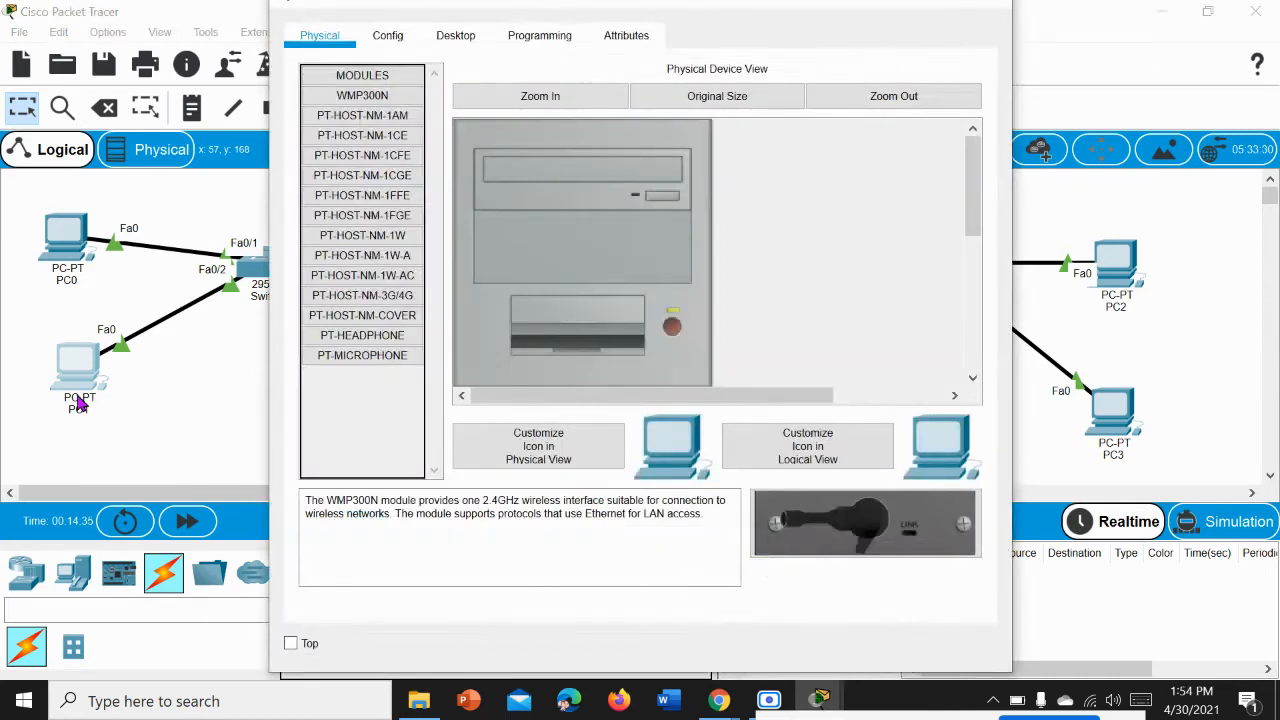
pyautogui.click(440, 37)
pyautogui.click(386, 163)
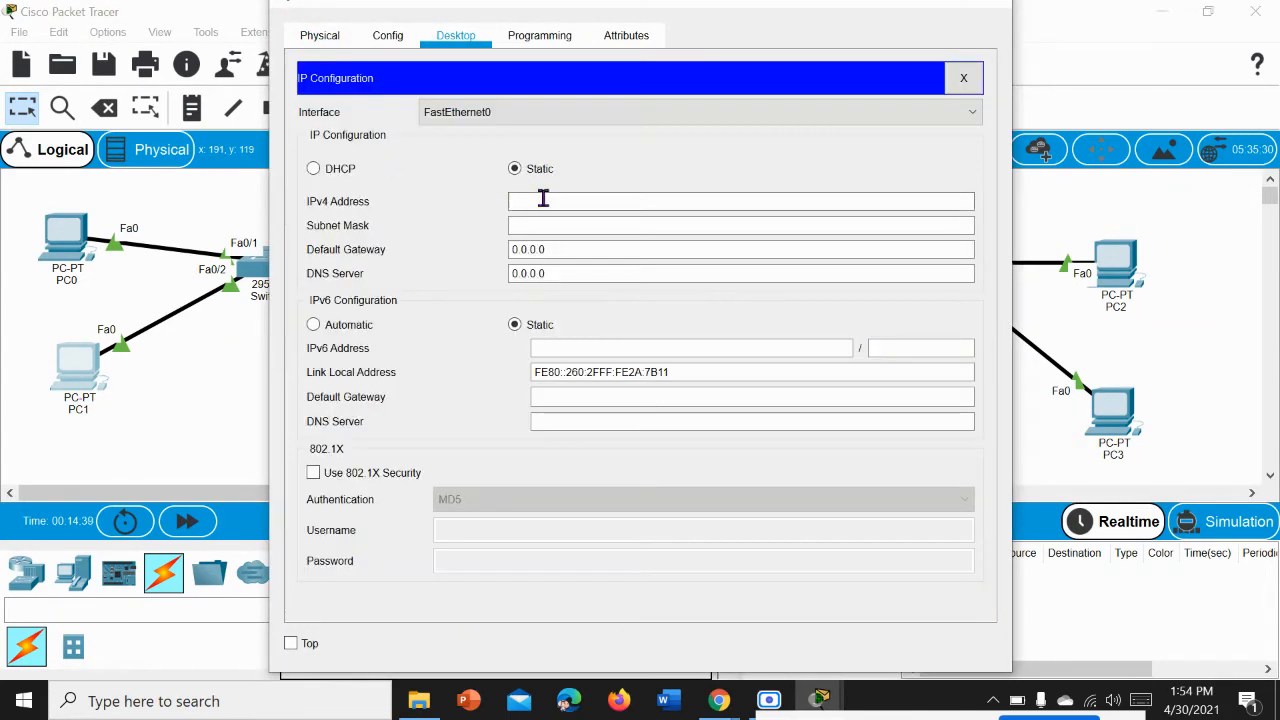
pyautogui.click(557, 201)
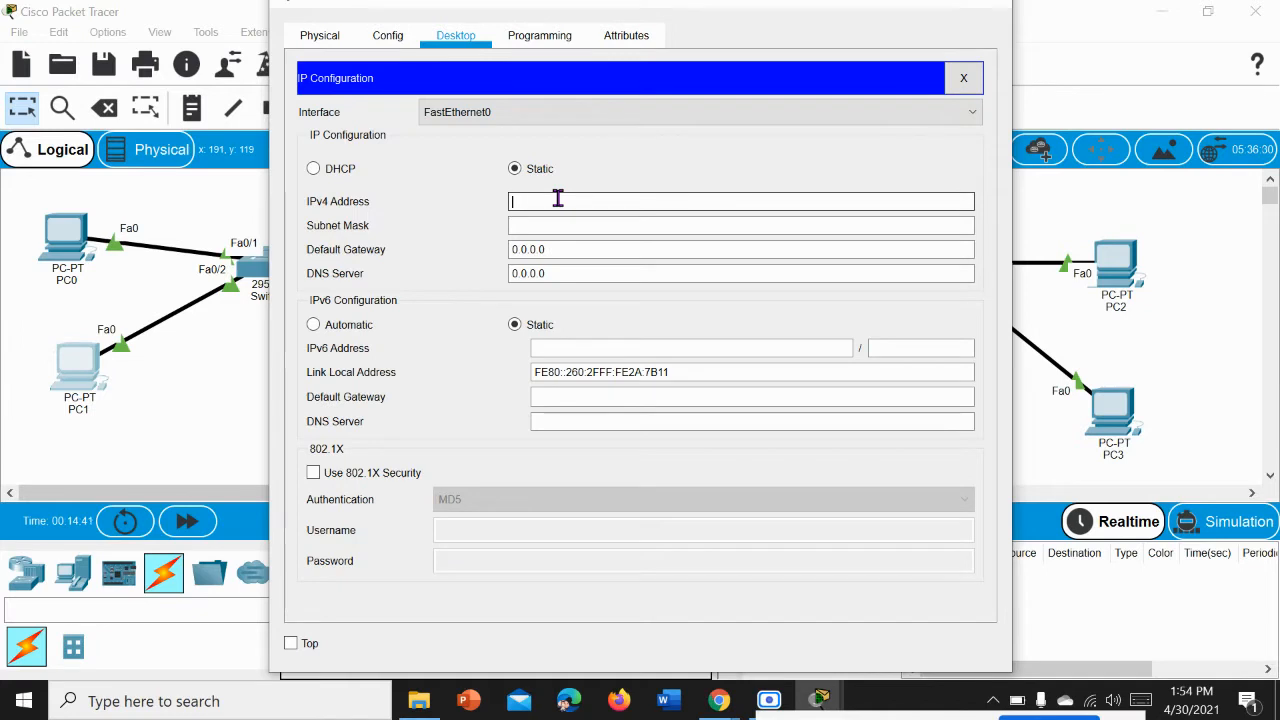
pyautogui.write('192.168.1.3')
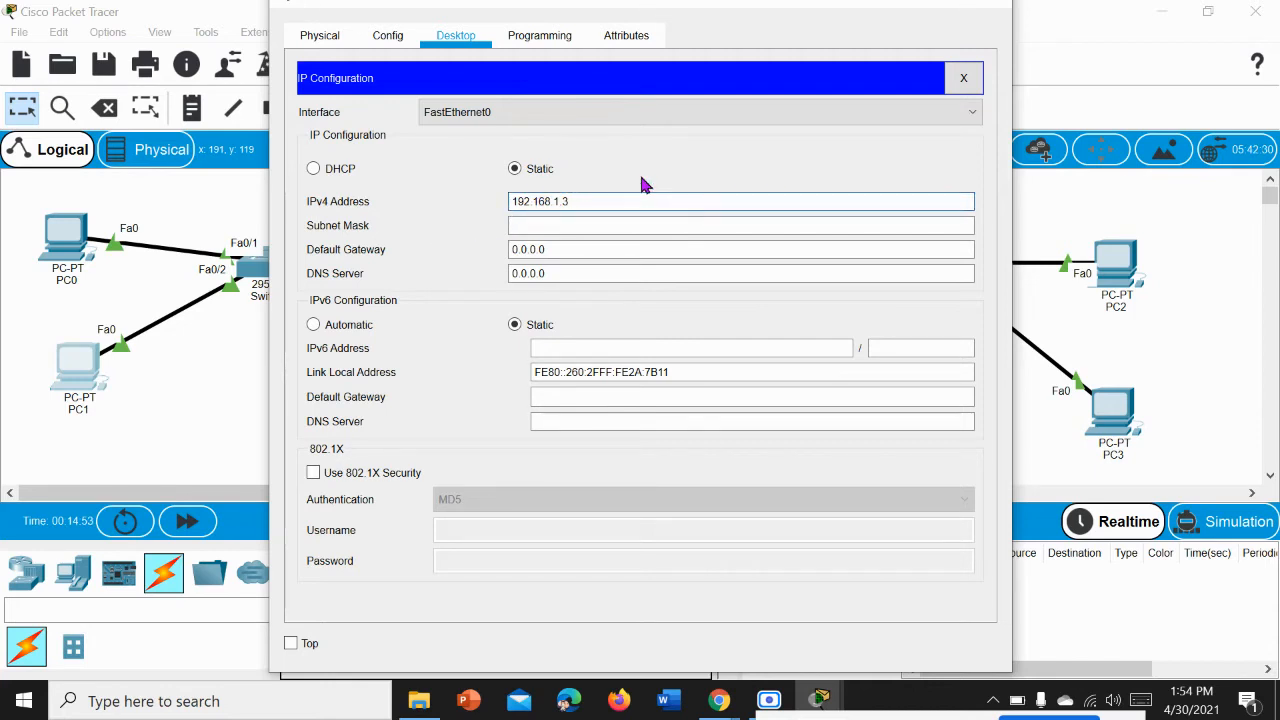
pyautogui.press('Tab')
# Step: Set PC1's IPv4 default gateway to 10.0.0.1 and close its settings
pyautogui.click(571, 251)
pyautogui.press('BackSpace')
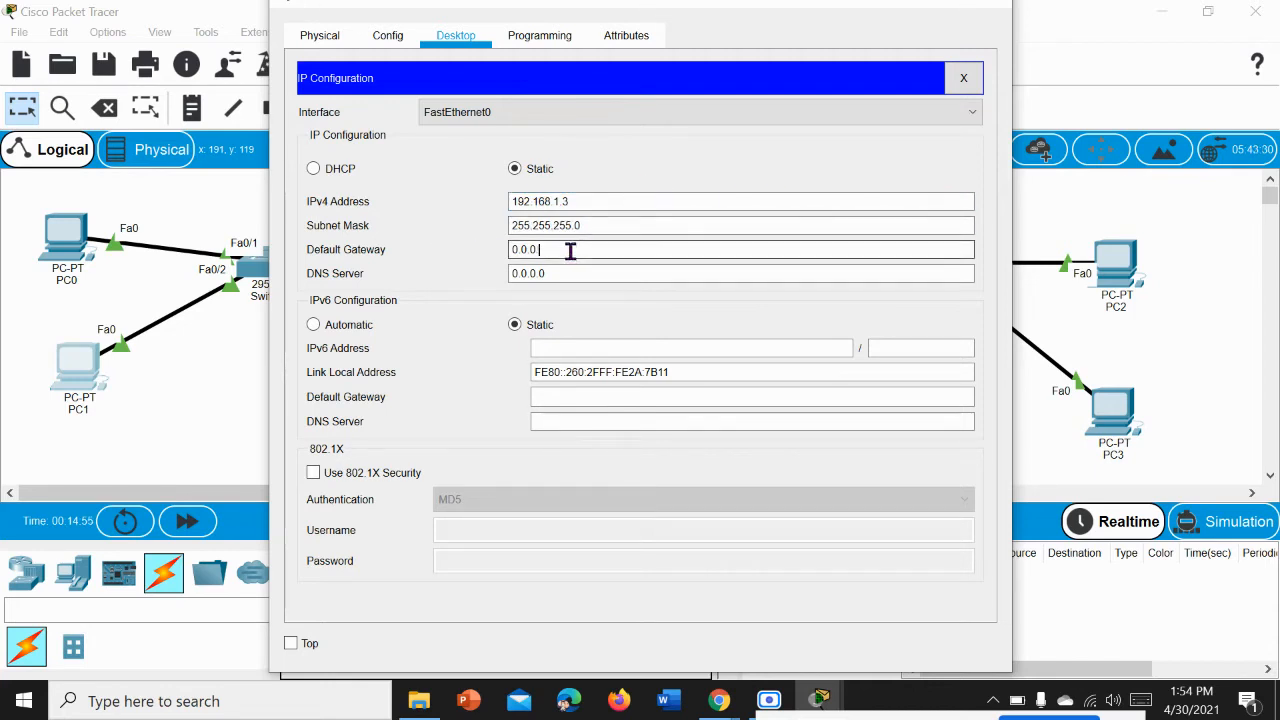
pyautogui.press('BackSpace')
pyautogui.press('BackSpace')
pyautogui.press('BackSpace')
pyautogui.press('BackSpace')
pyautogui.press('BackSpace')
pyautogui.write('10.0.0.1')
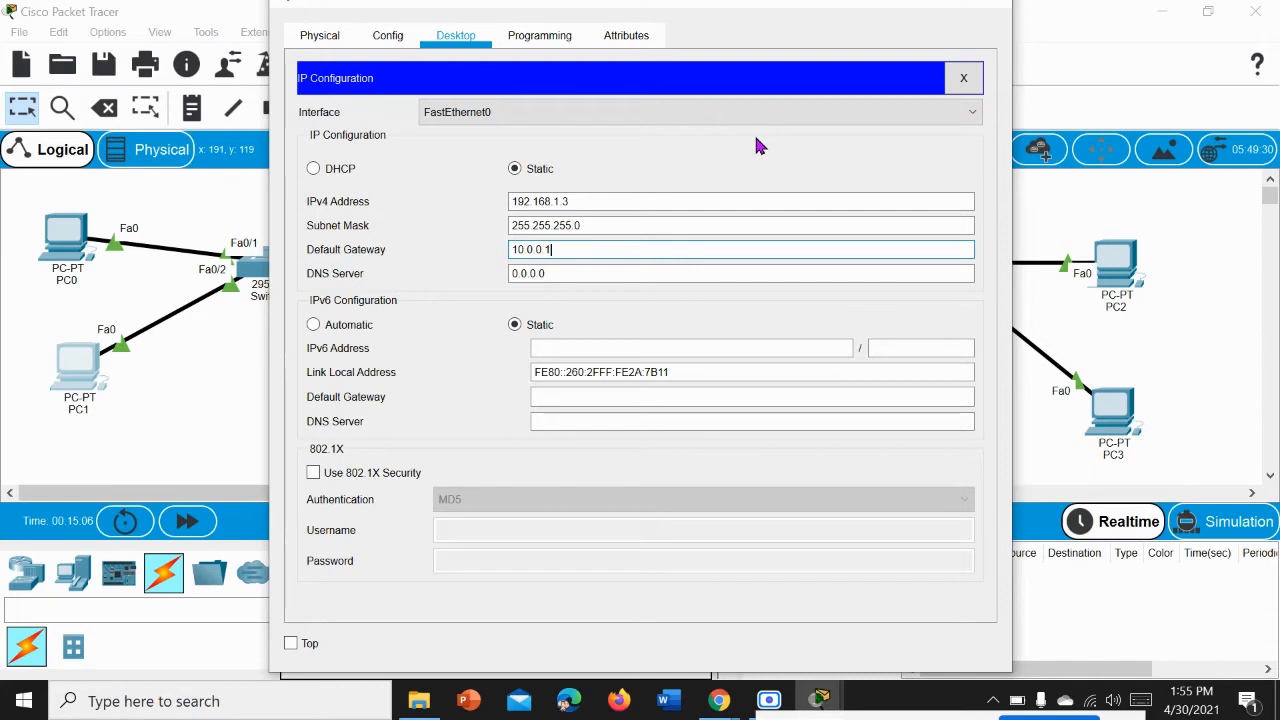
pyautogui.press('Return')
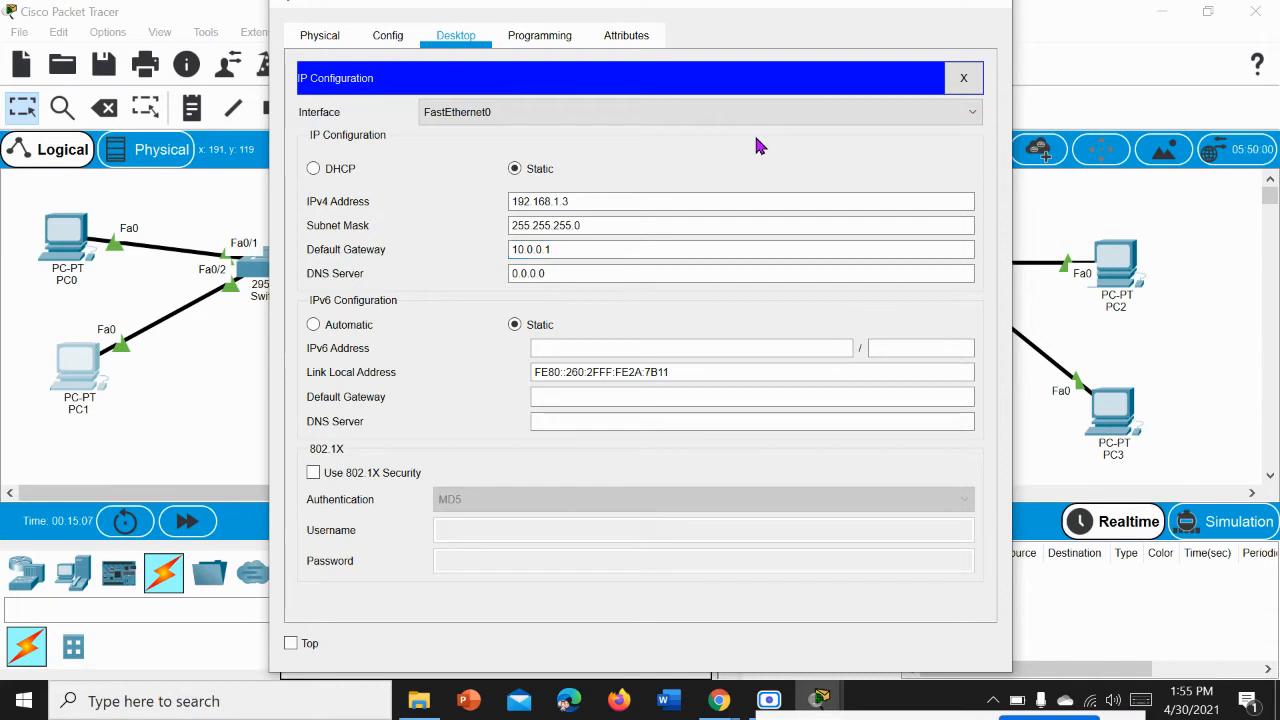
pyautogui.click(969, 78)
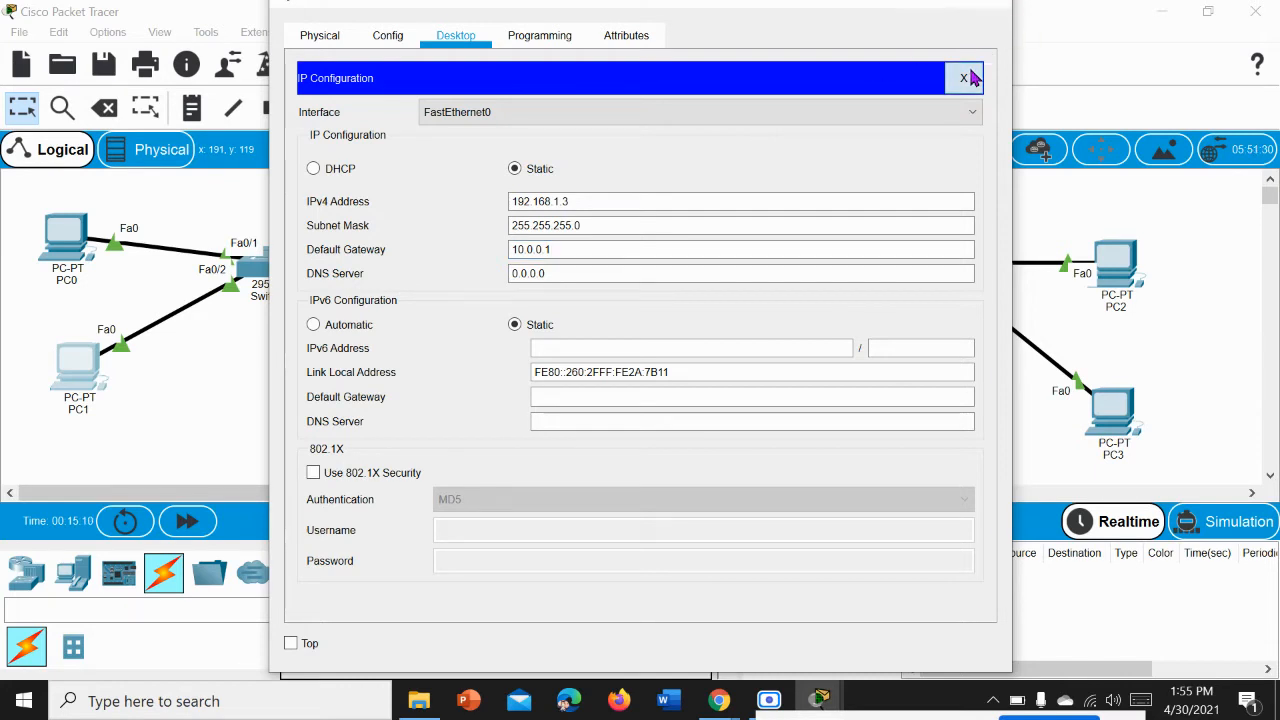
pyautogui.click(1004, 10)
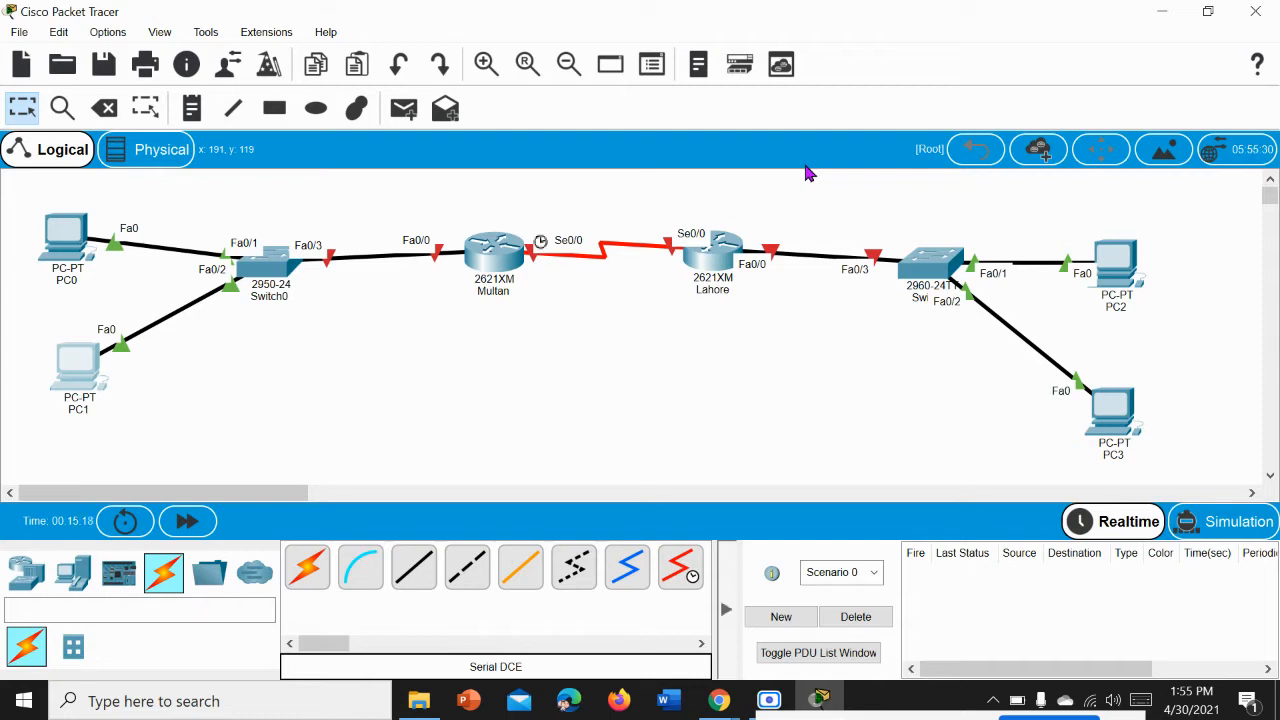
# Step: Set up an outlined ellipse drawing shape with a light green fill colour, #d8ffca
pyautogui.moveTo(481, 258)
pyautogui.click(357, 110)
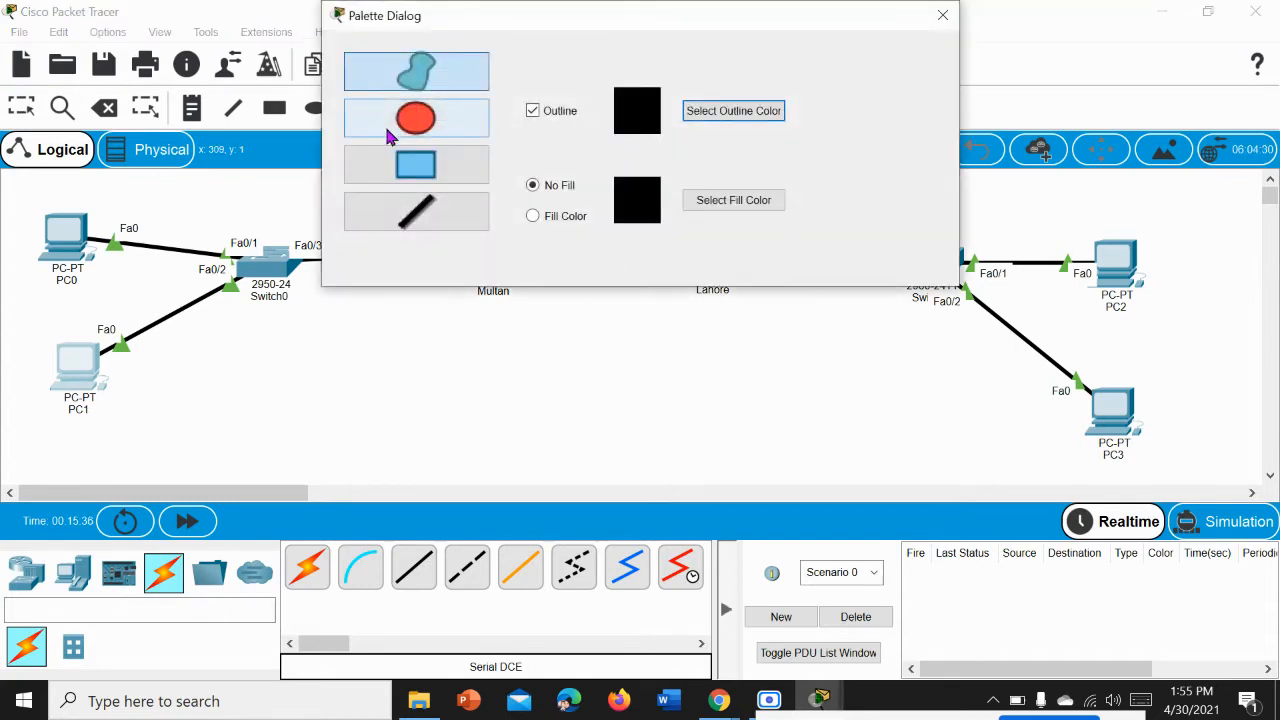
pyautogui.click(417, 126)
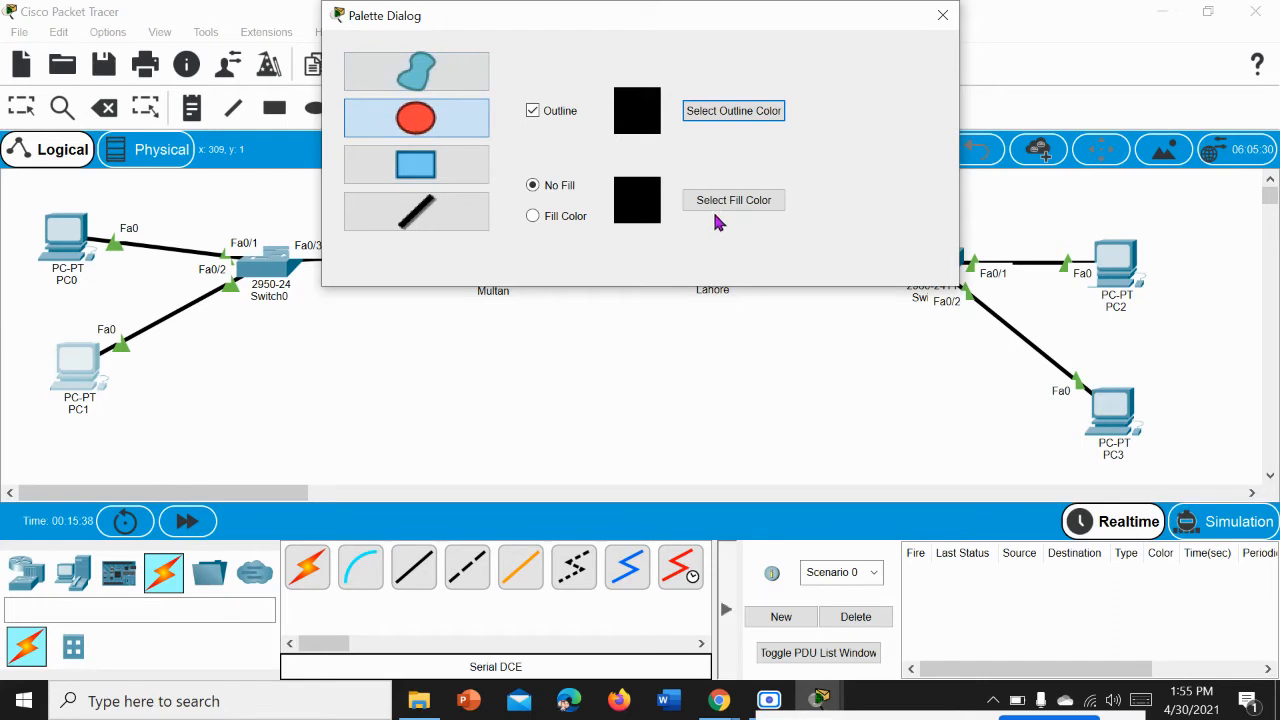
pyautogui.click(567, 222)
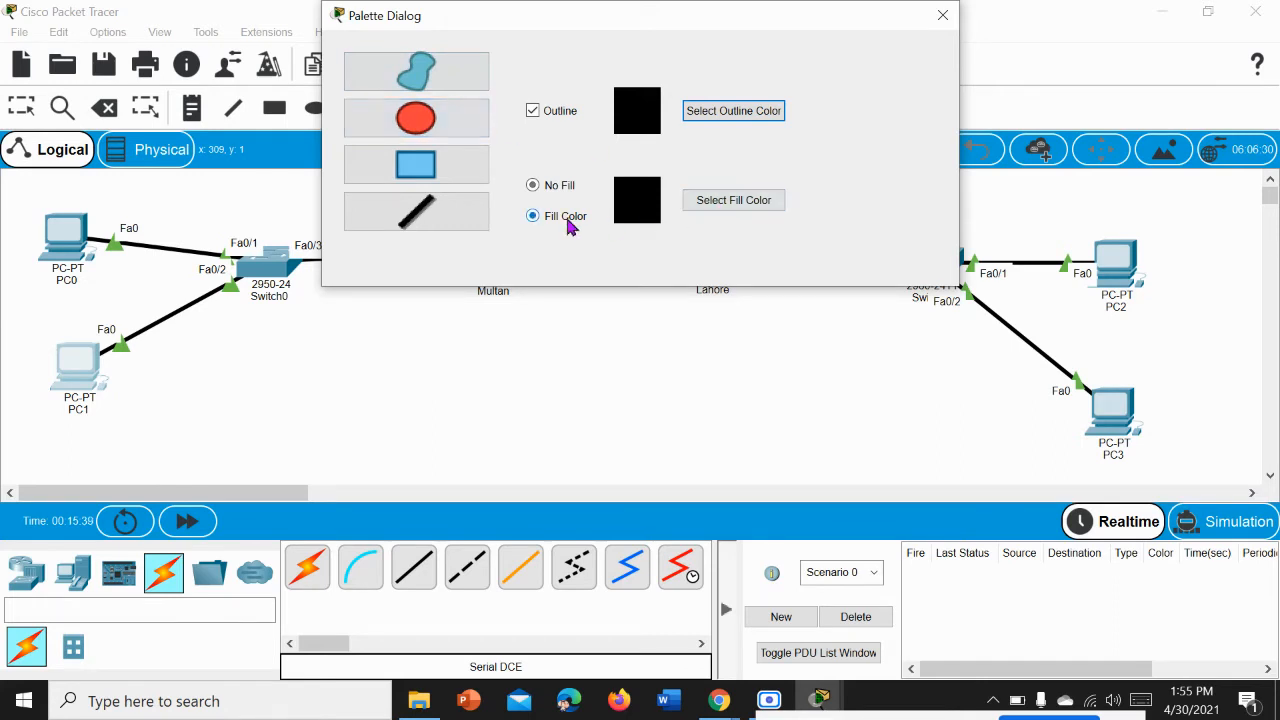
pyautogui.click(724, 208)
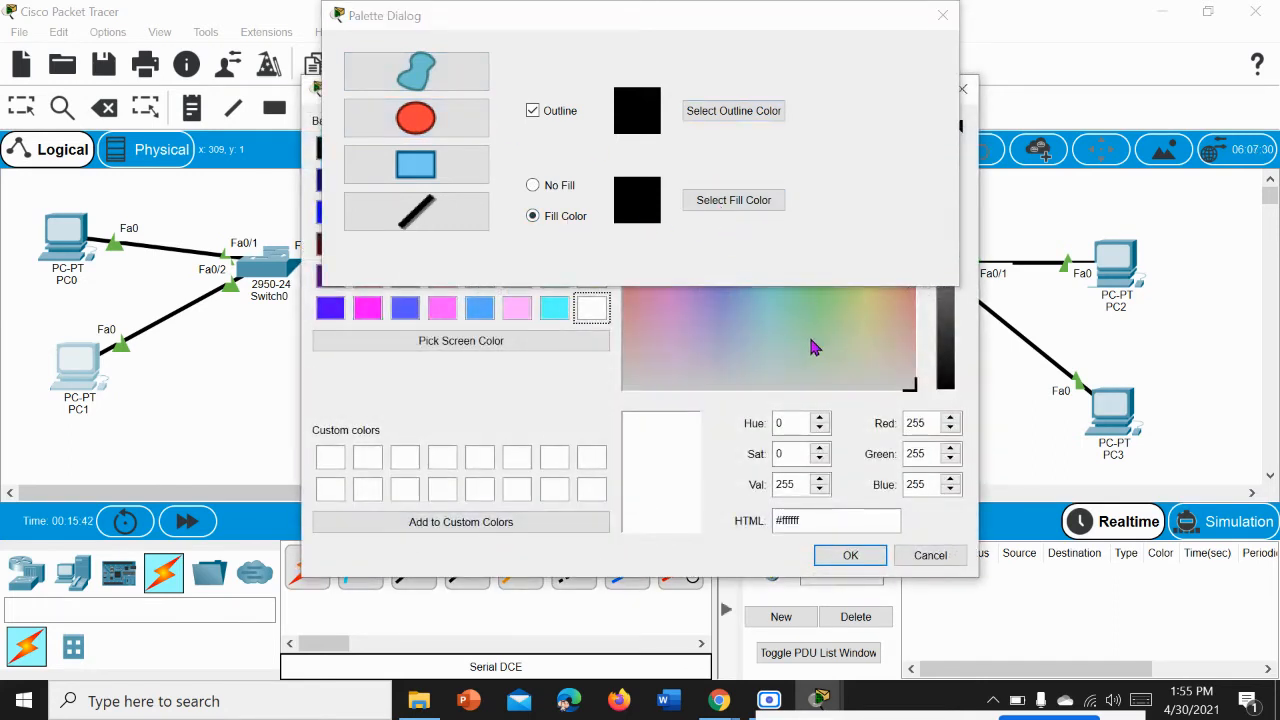
pyautogui.click(811, 339)
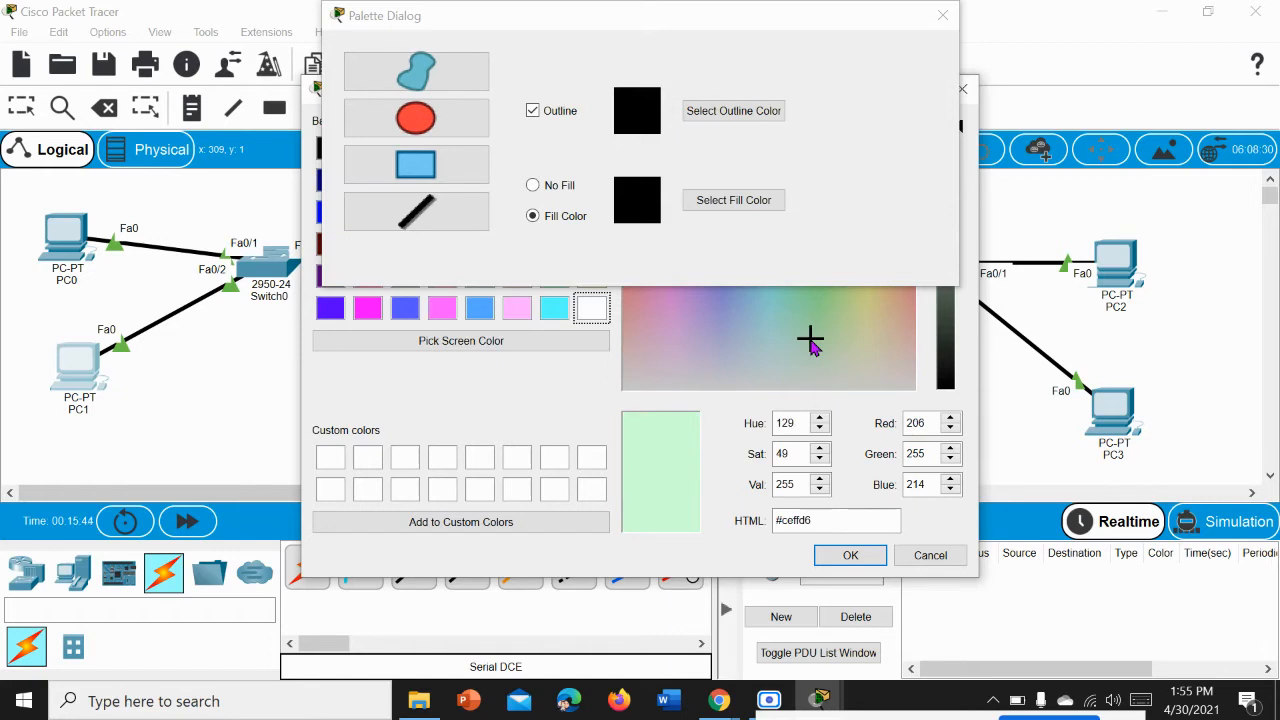
pyautogui.moveTo(811, 341)
pyautogui.mouseDown()
pyautogui.moveTo(826, 321)
pyautogui.moveTo(830, 336)
pyautogui.mouseUp()
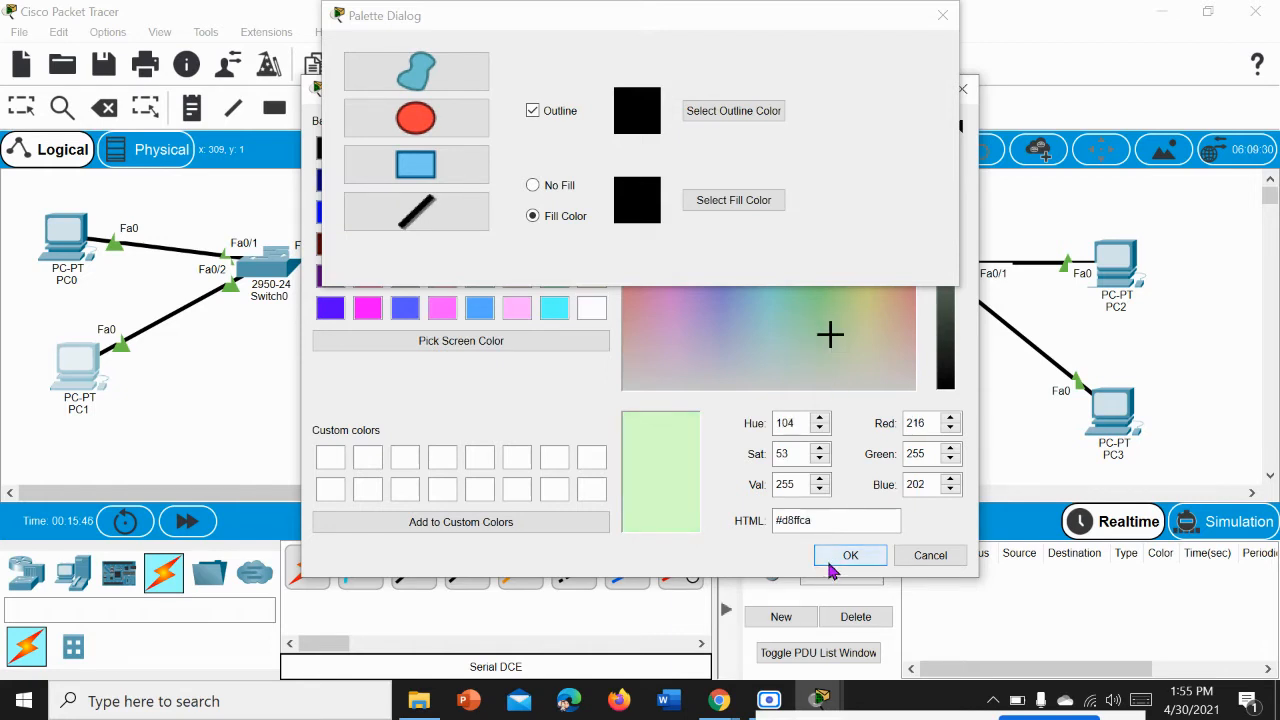
pyautogui.click(829, 562)
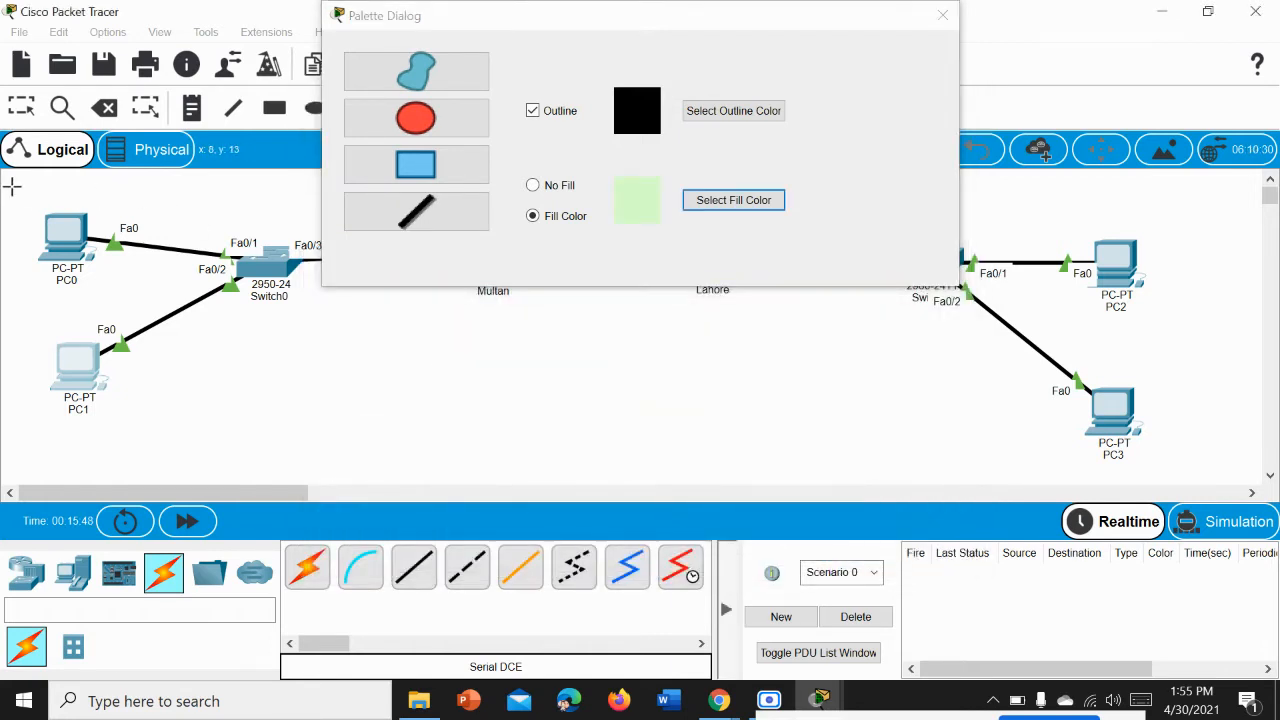
# Step: Draw the green ellipse around PC0, PC1 and Switch0, and shift it slightly up and to the left
pyautogui.moveTo(12, 186); pyautogui.dragTo(377, 400)
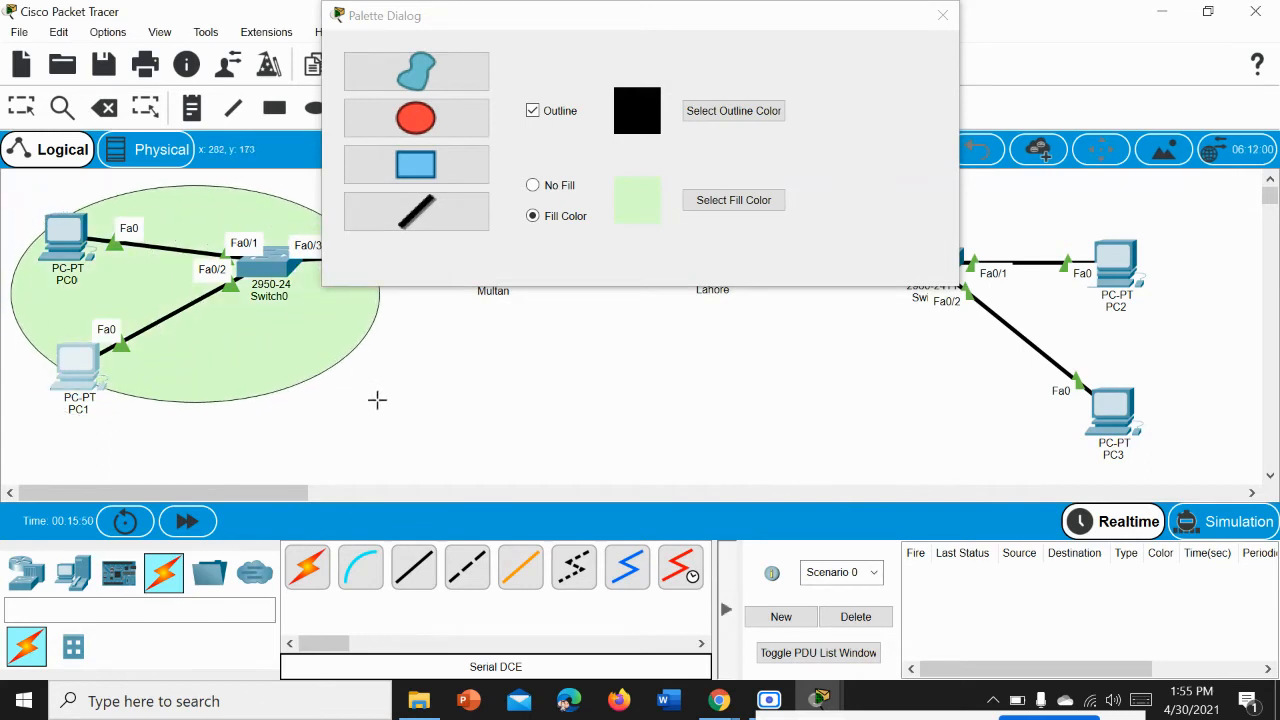
pyautogui.click(942, 15)
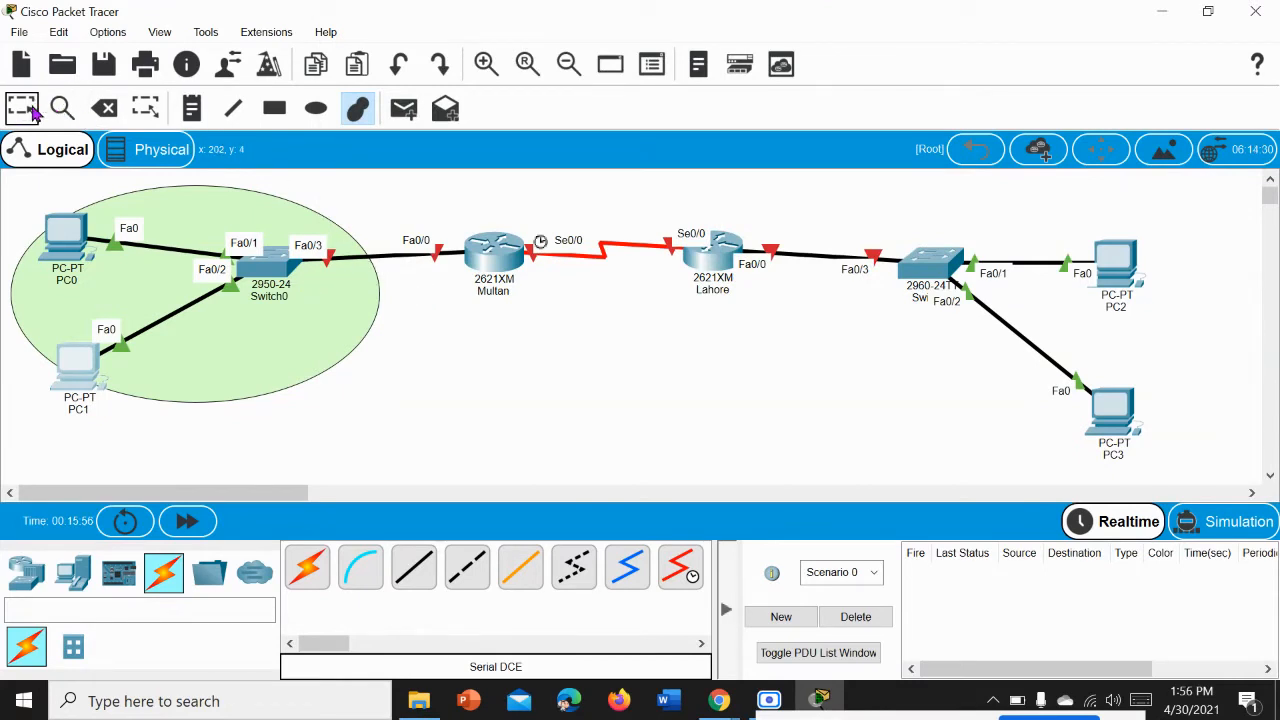
pyautogui.click(21, 107)
pyautogui.moveTo(177, 209)
pyautogui.mouseDown()
pyautogui.moveTo(196, 193)
pyautogui.moveTo(168, 190)
pyautogui.moveTo(169, 204)
pyautogui.moveTo(165, 187)
pyautogui.moveTo(171, 197)
pyautogui.mouseUp()
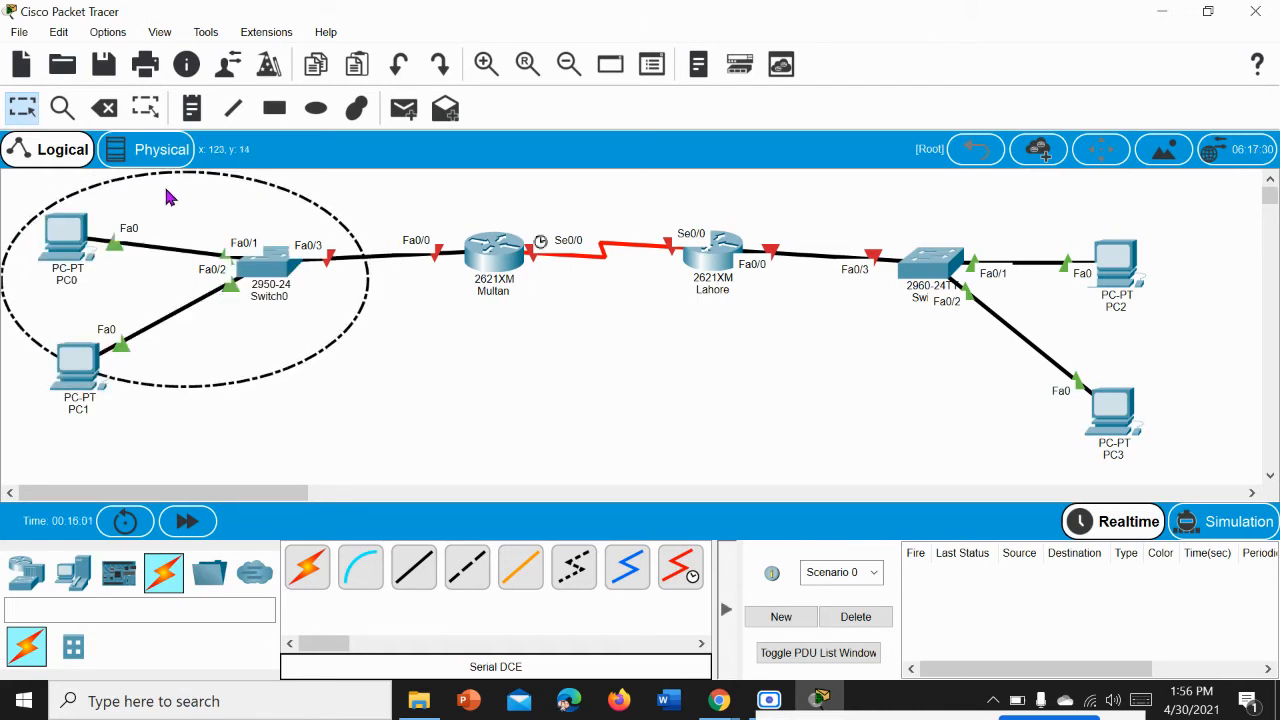
pyautogui.click(500, 341)
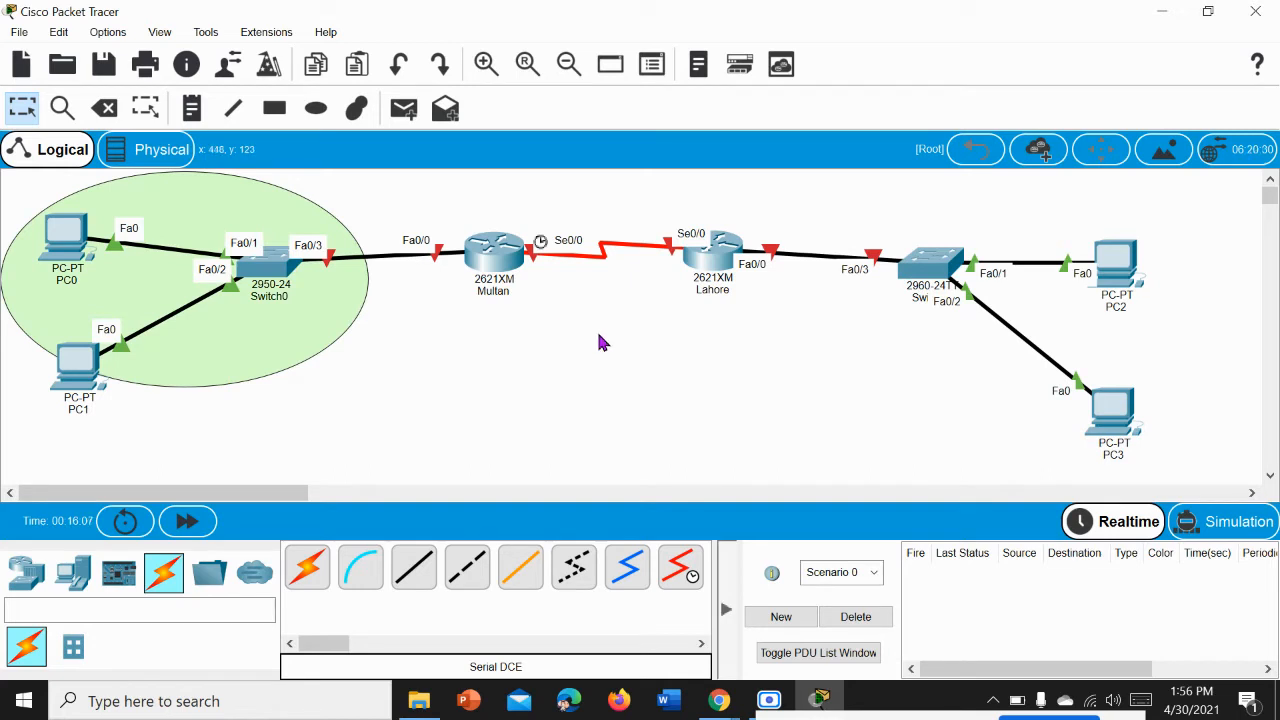
# Step: Open the Multan router's command line and answer no to the initial configuration dialog
pyautogui.click(486, 258)
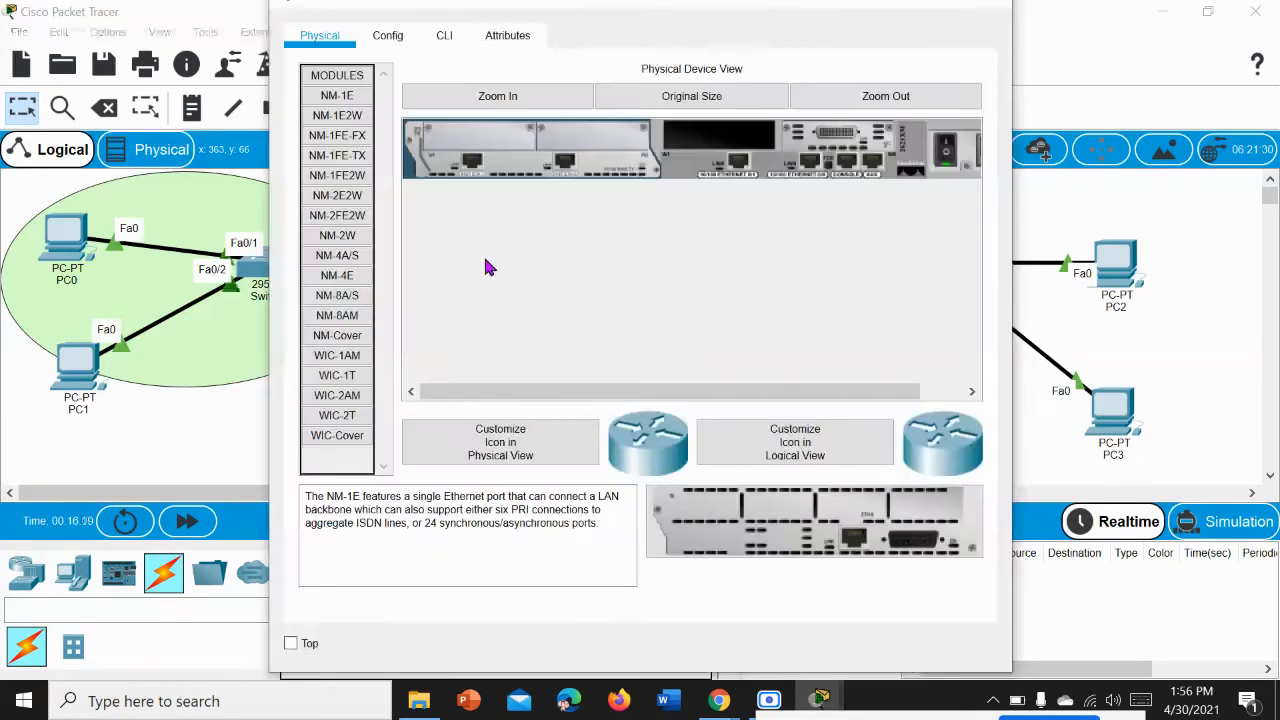
pyautogui.click(433, 48)
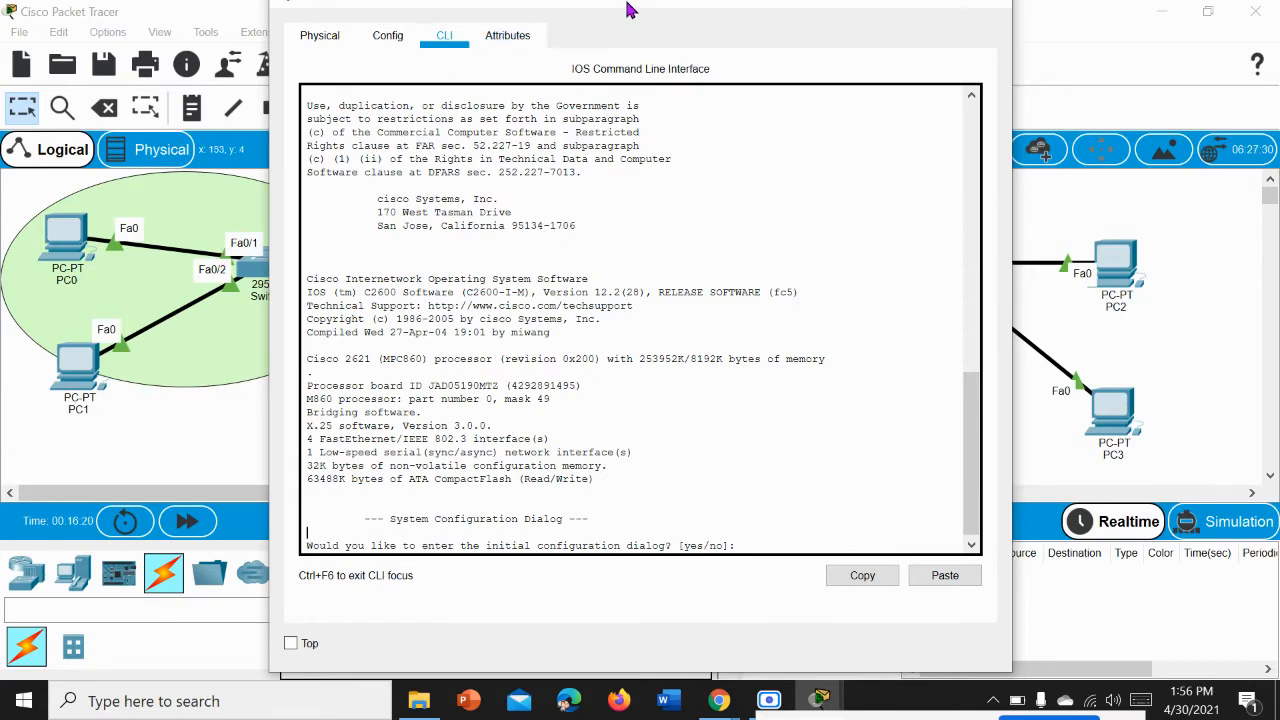
pyautogui.moveTo(632, 14); pyautogui.dragTo(757, 36)
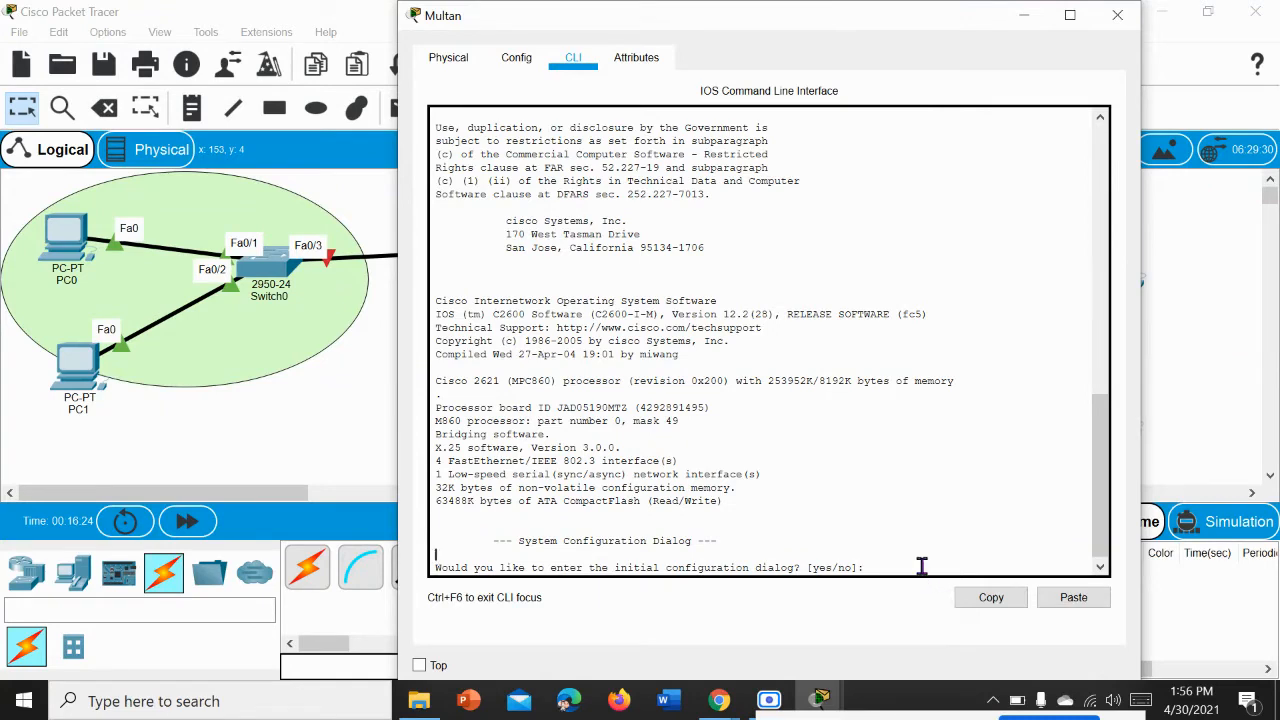
pyautogui.press('Return')
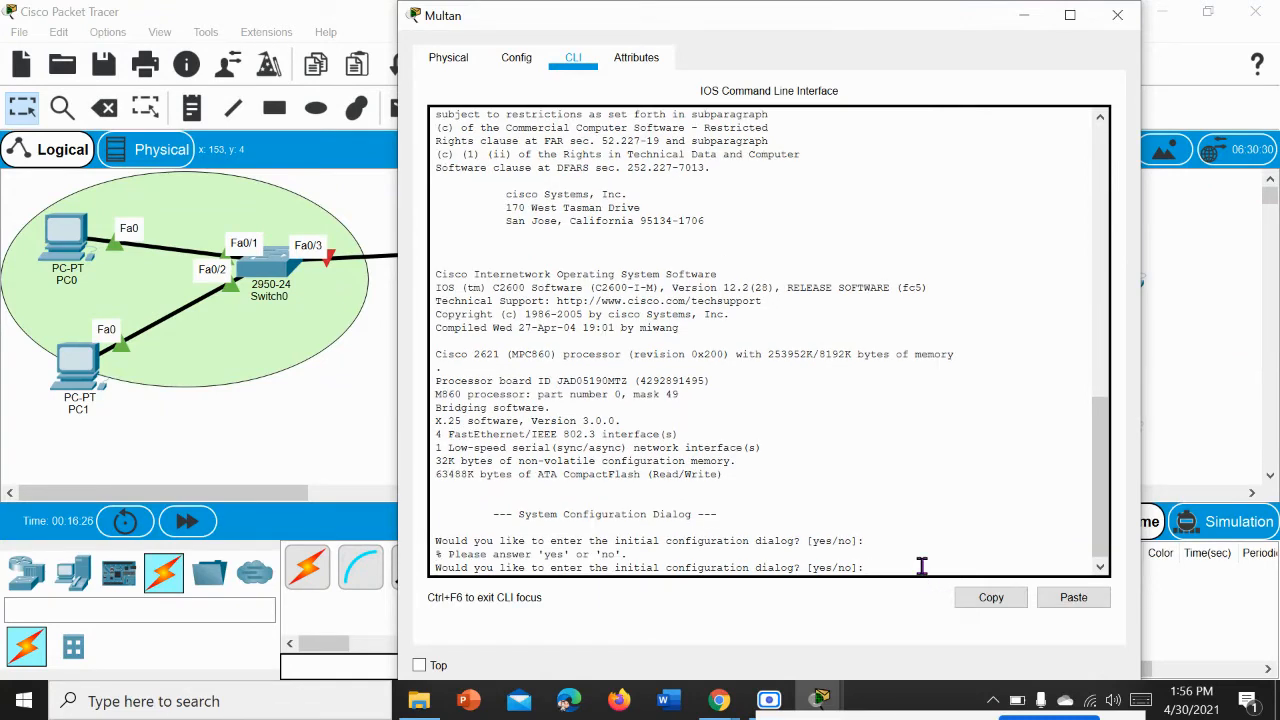
pyautogui.write('no')
pyautogui.press('Return')
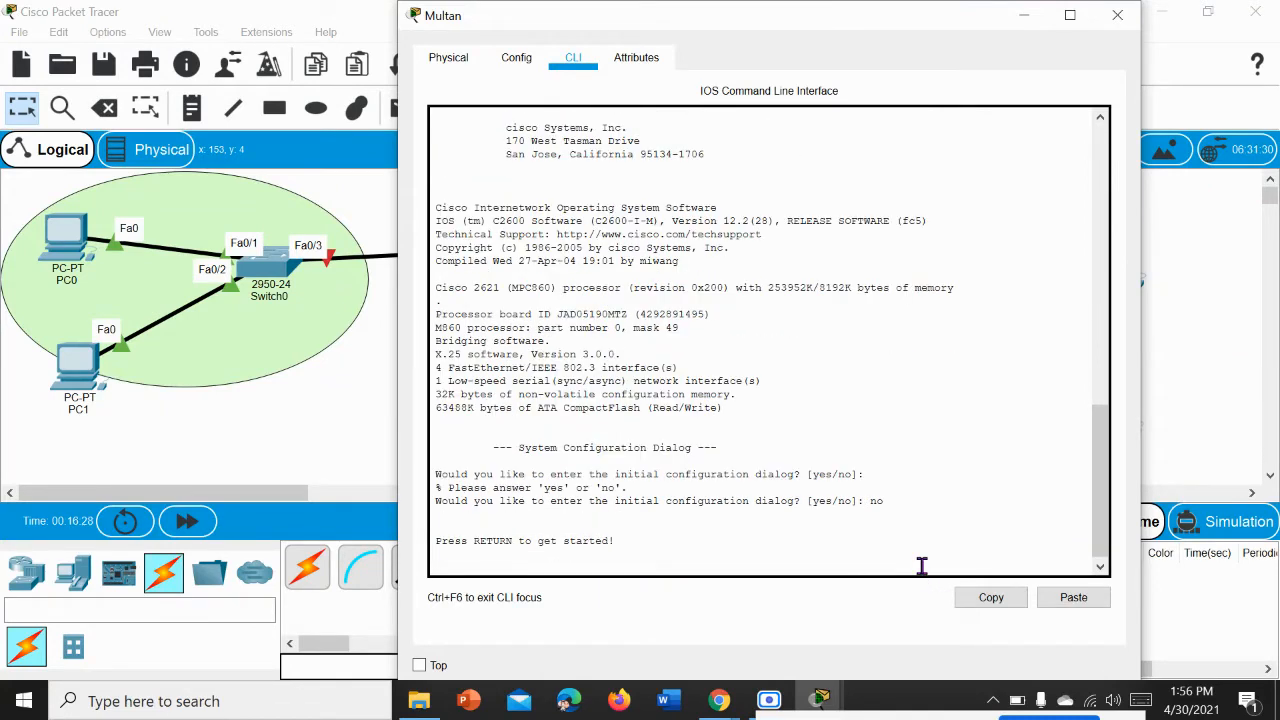
pyautogui.press('Return')
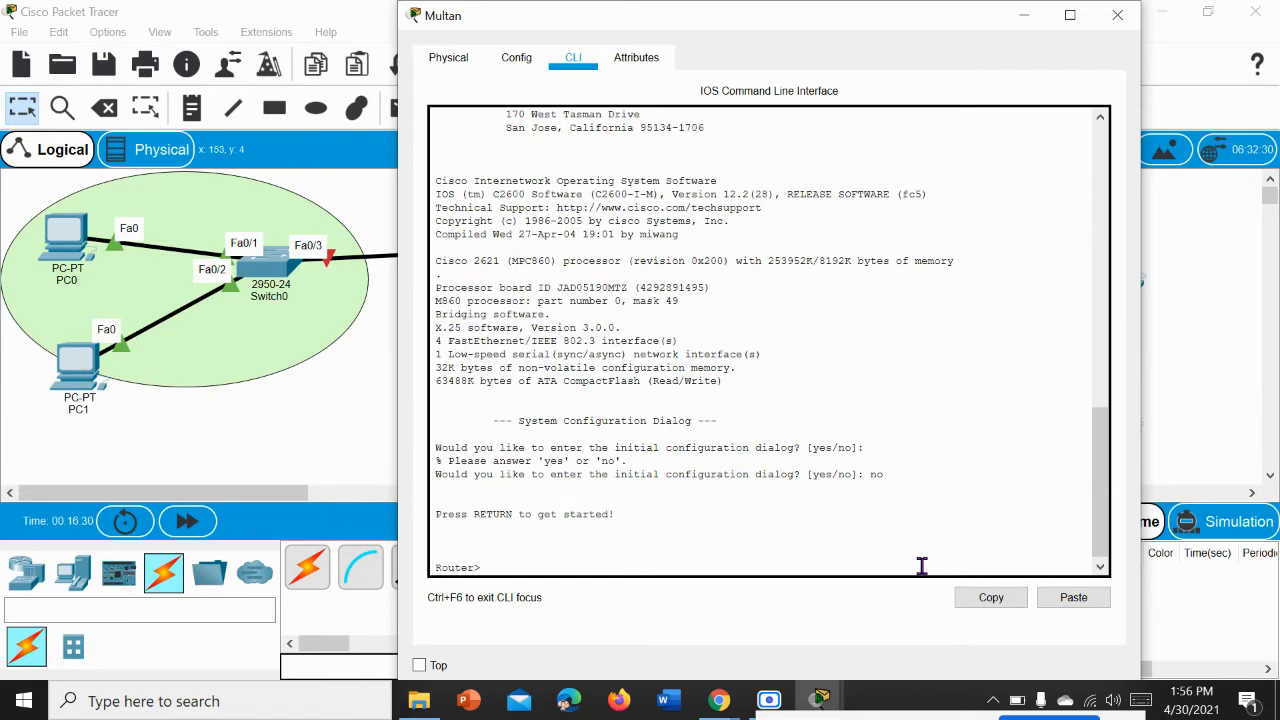
# Step: Enter privileged mode with enable and global configuration mode with config t on the Multan router, in a maximised window
pyautogui.write('enable')
pyautogui.press('Return')
pyautogui.click(1070, 15)
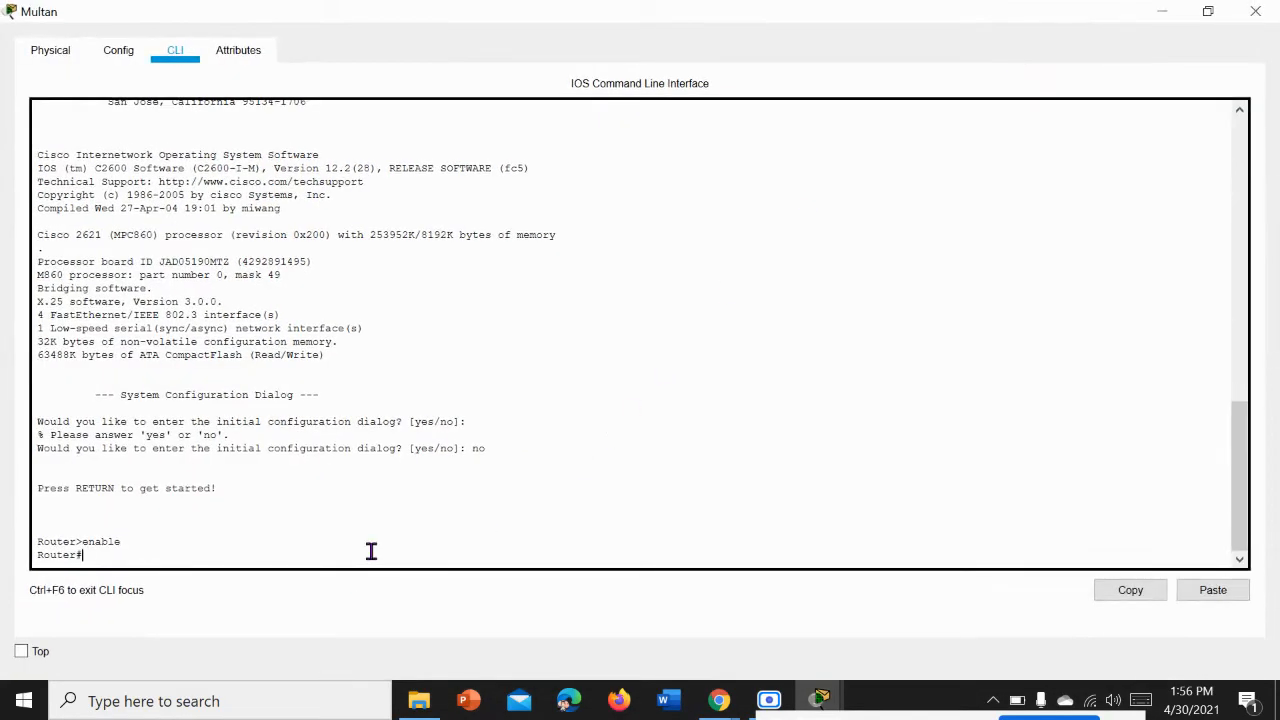
pyautogui.write('config t')
pyautogui.press('Return')
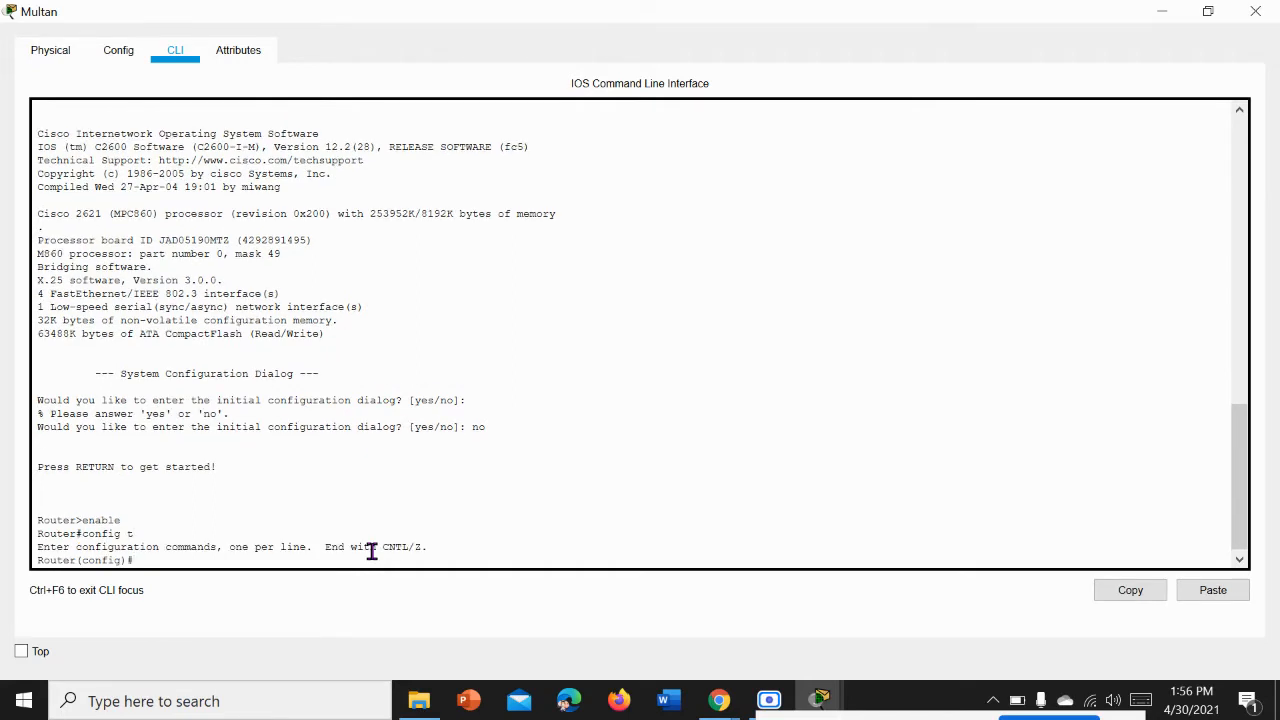
# Step: Set the router's hostname to Multan
pyautogui.write('hostname Multan')
pyautogui.press('Return')
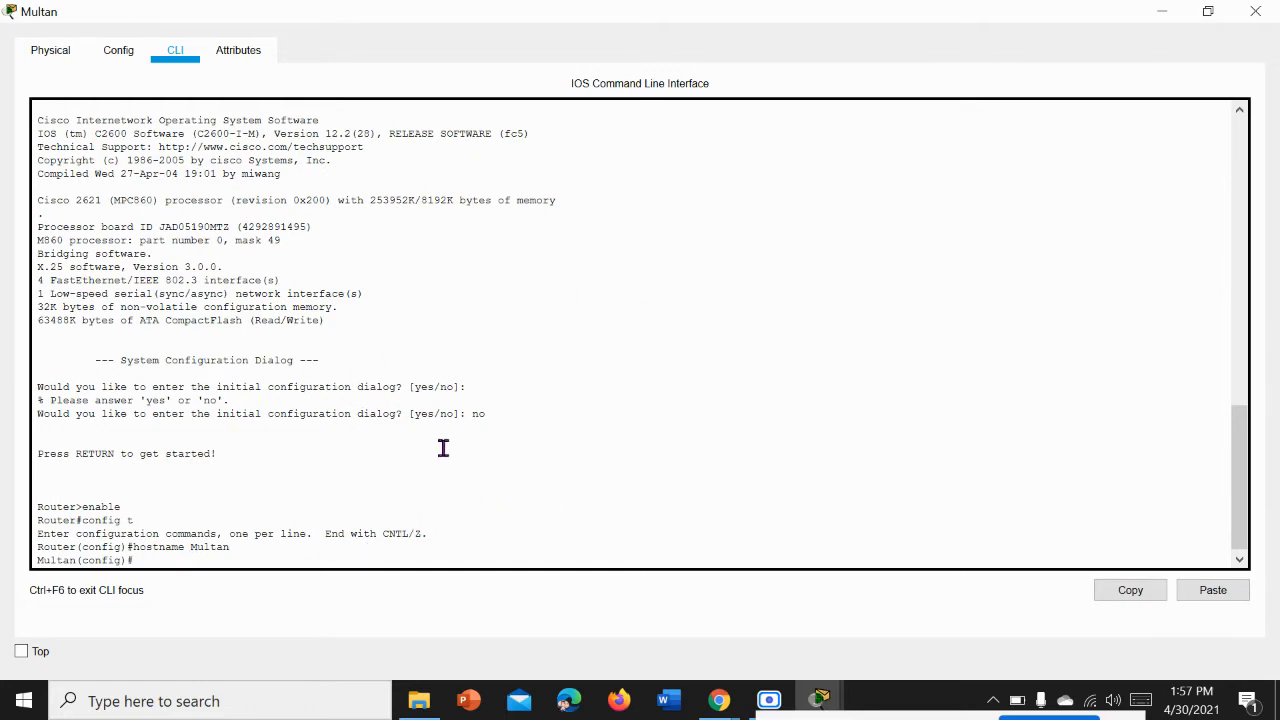
# Step: List the Multan router's interfaces with the command do show ip int br
pyautogui.write('do show ip int br')
pyautogui.press('Return')
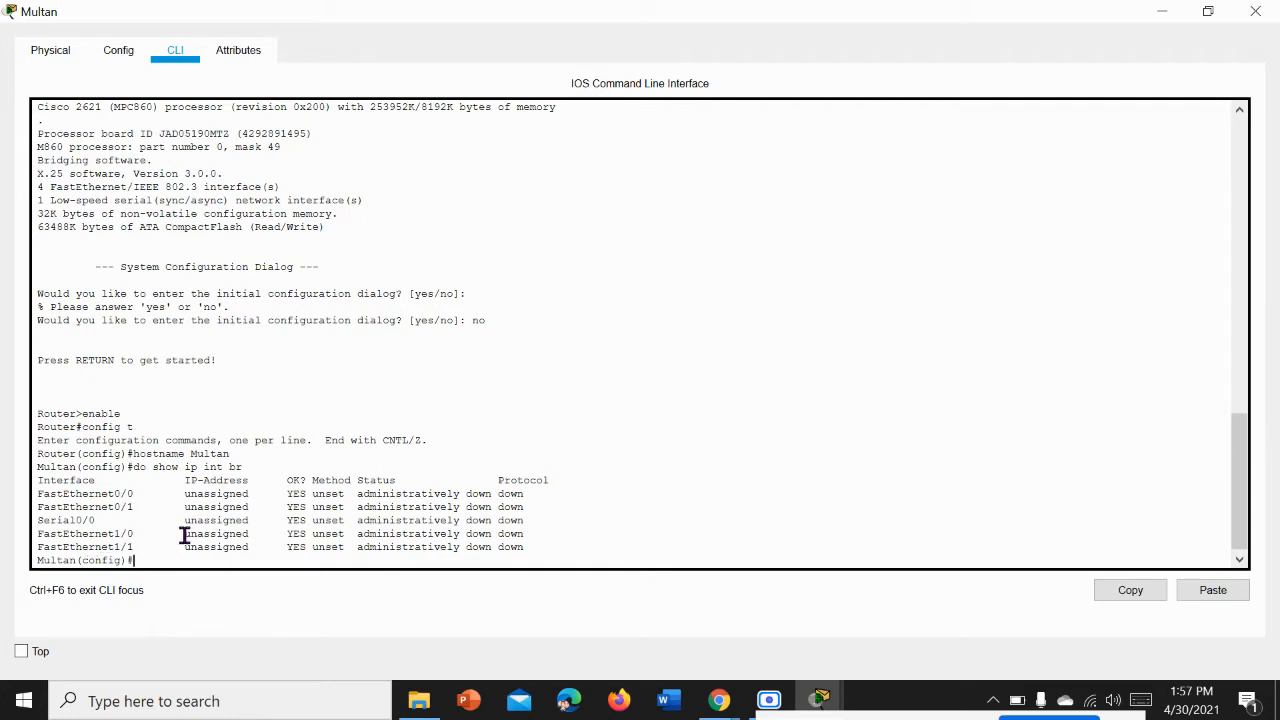
# Step: Highlight the Serial0/0 entry in the interface list, clear the highlight, and switch back to the network topology
pyautogui.moveTo(107, 523); pyautogui.dragTo(17, 520)
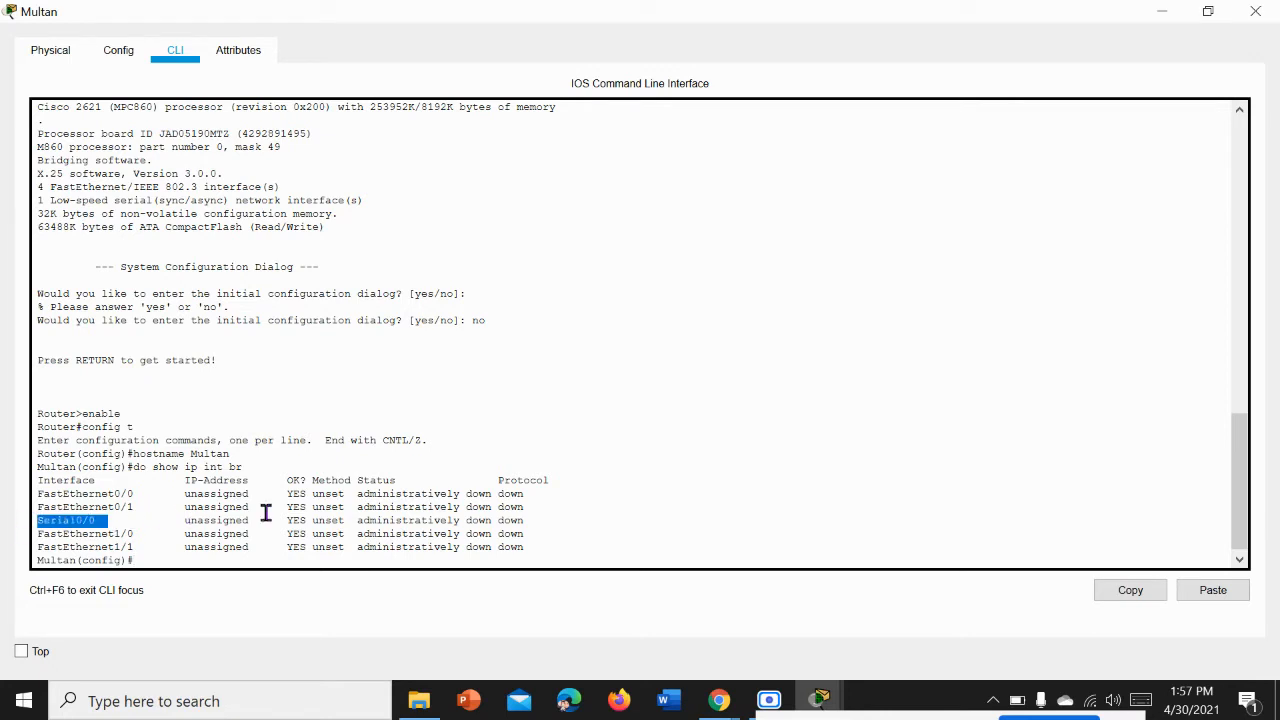
pyautogui.click(187, 560)
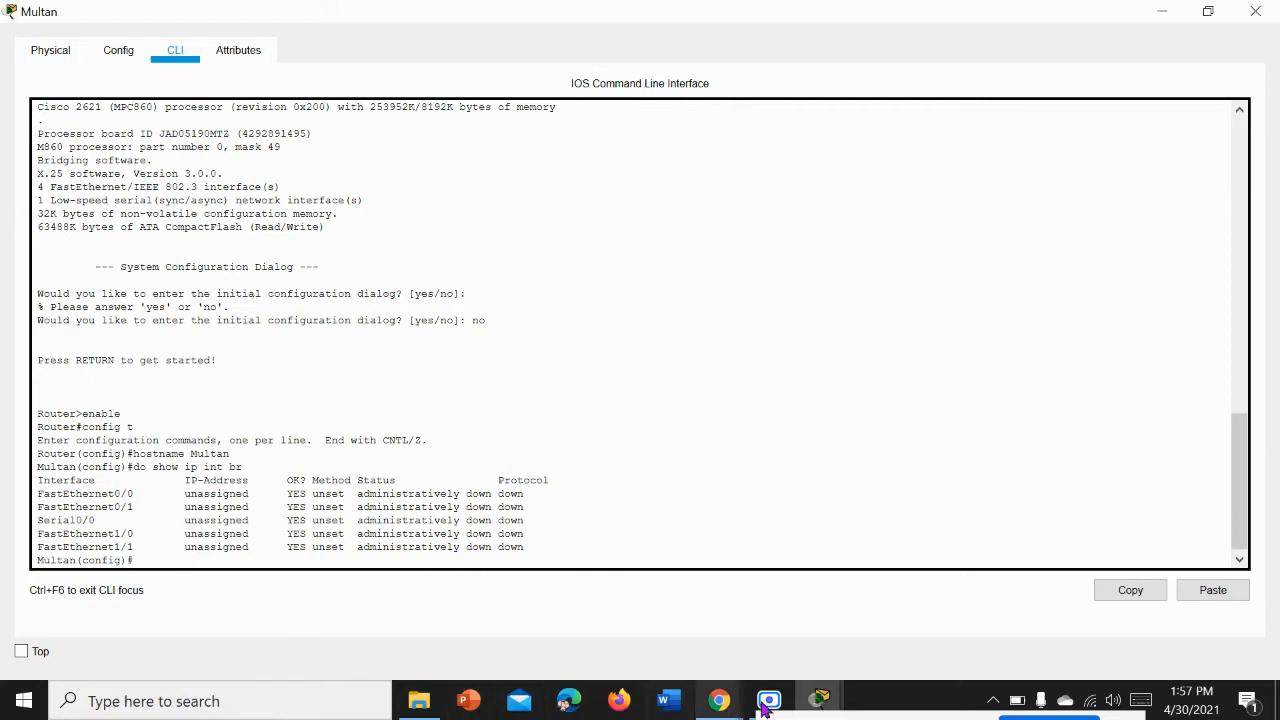
pyautogui.moveTo(820, 700)
pyautogui.click(707, 605)
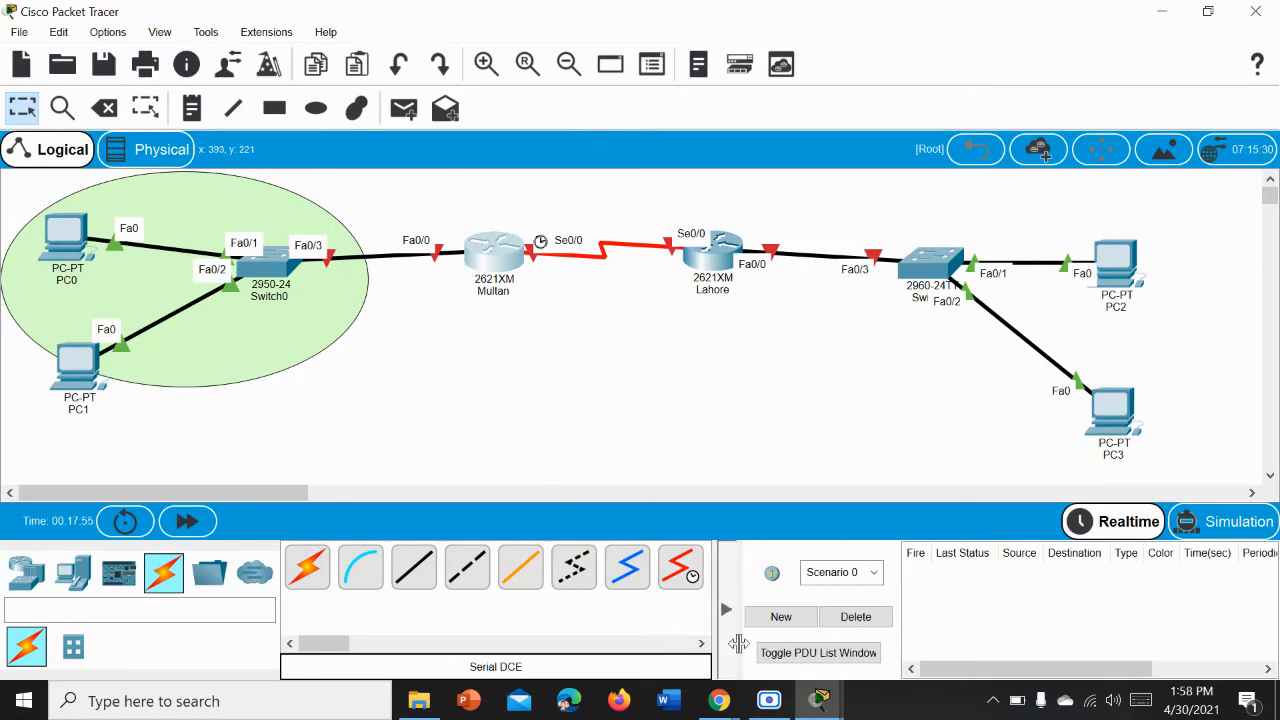
# Step: Enter interface configuration mode for fastEthernet 0/0 on the Multan router, checking the port label in the topology
pyautogui.moveTo(820, 698)
pyautogui.click(891, 605)
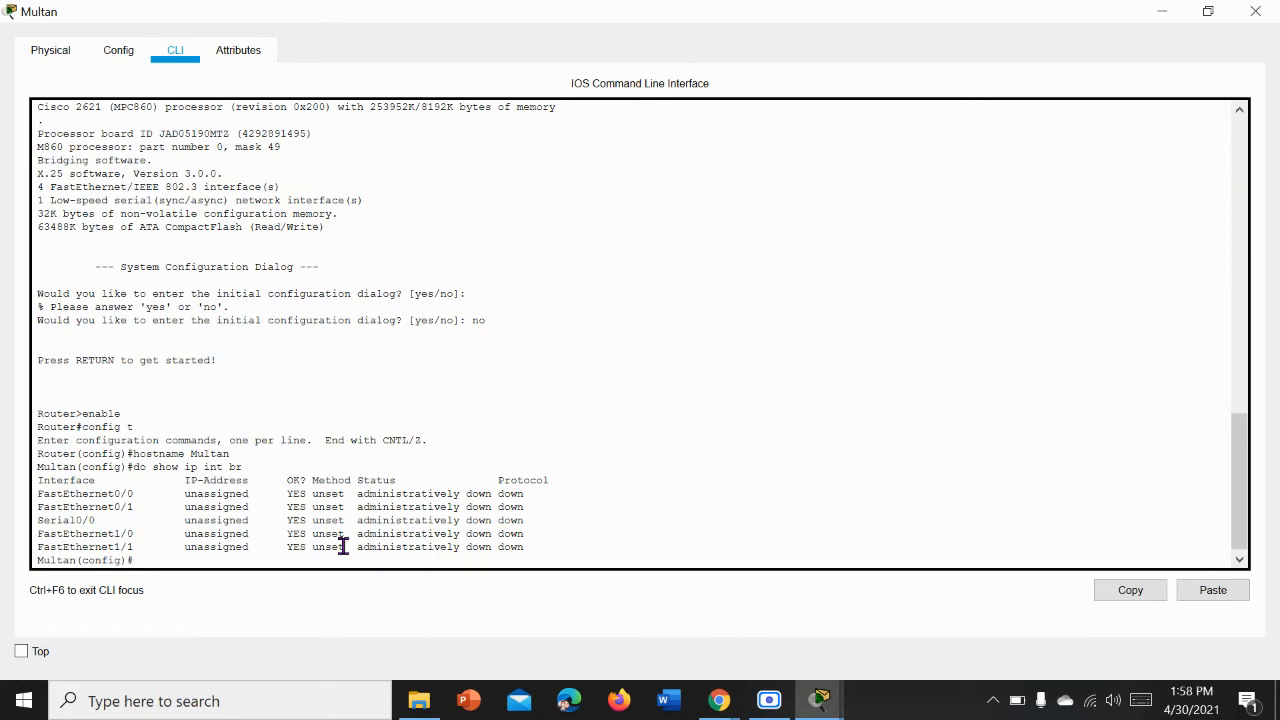
pyautogui.write('interface fastEthernet 0/0')
pyautogui.moveTo(820, 697)
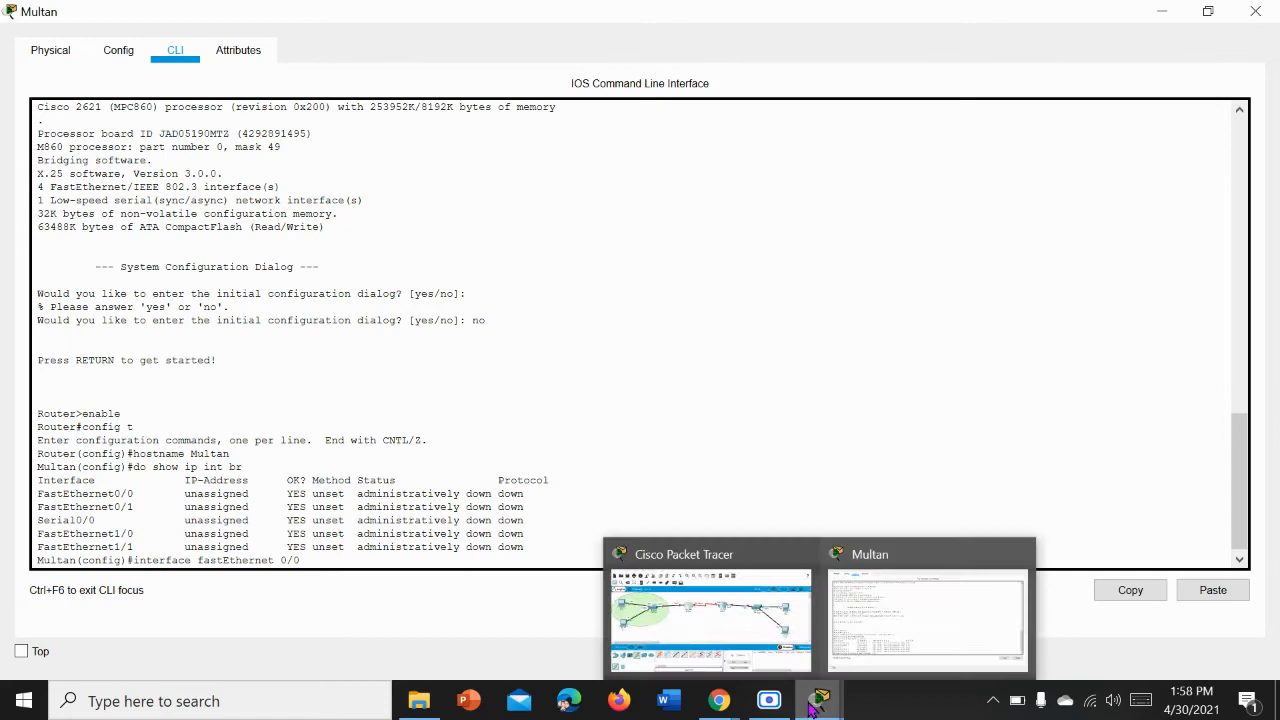
pyautogui.click(752, 628)
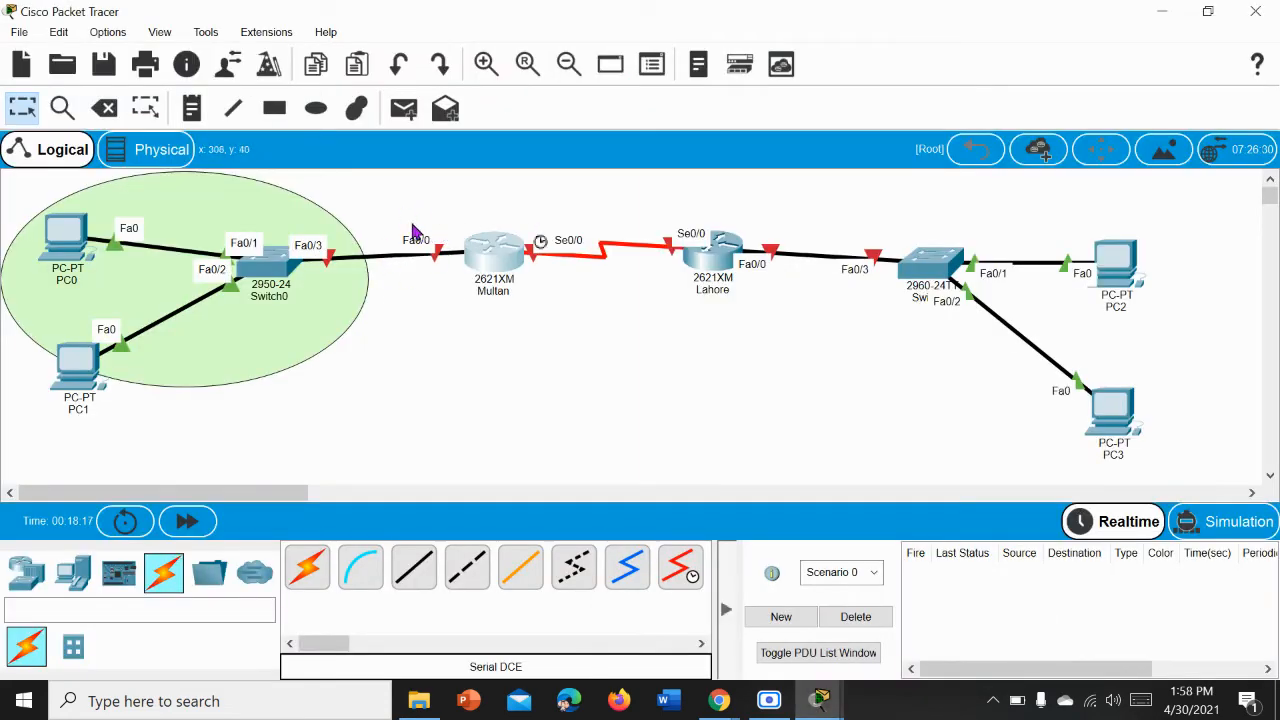
pyautogui.moveTo(820, 697)
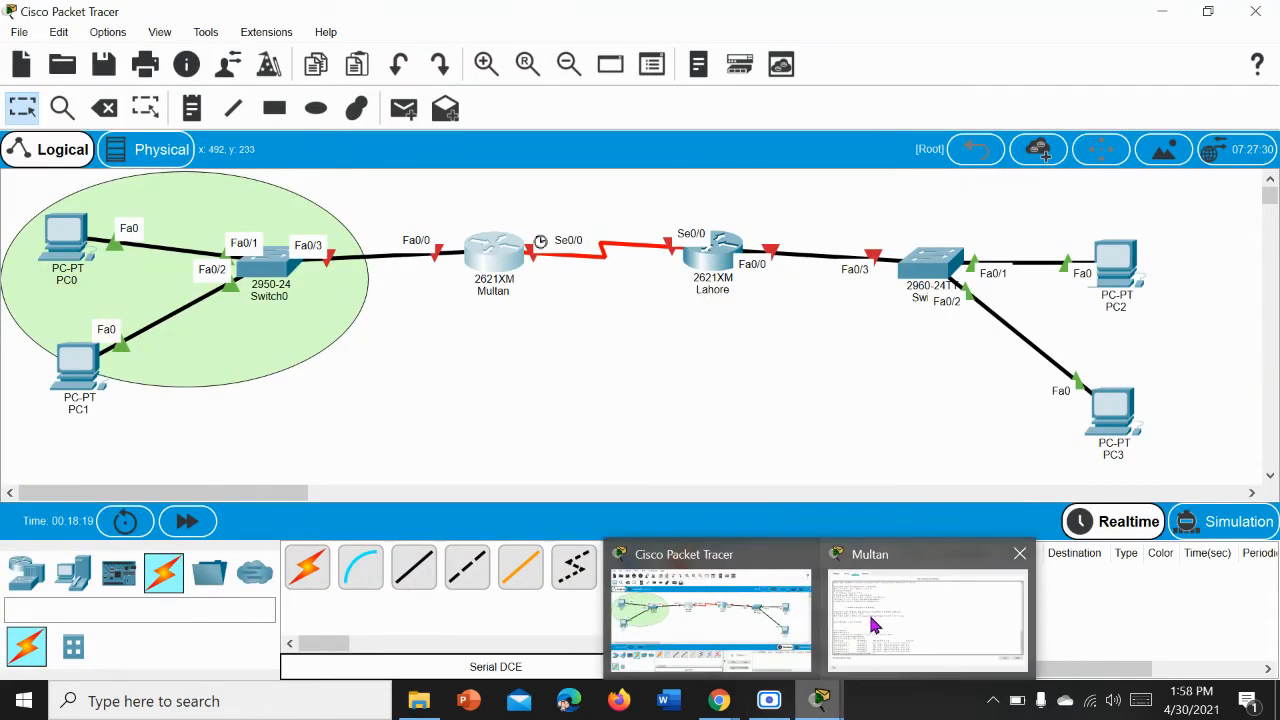
pyautogui.click(869, 617)
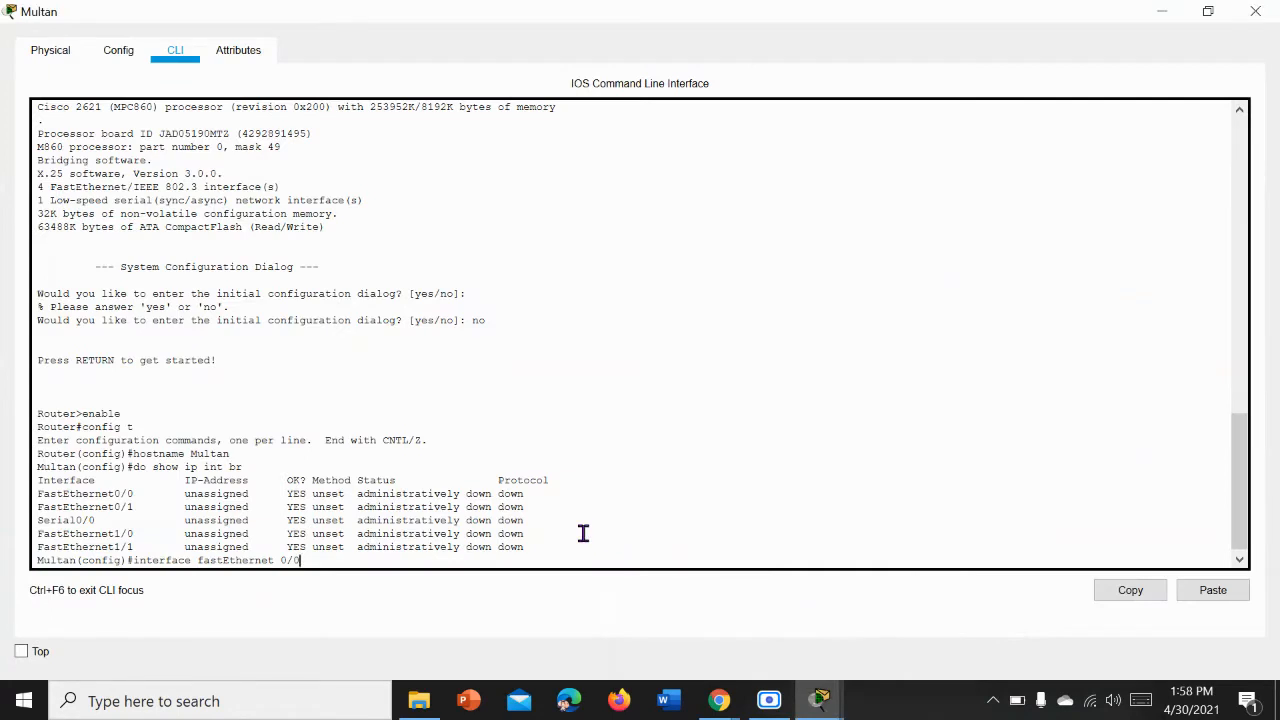
pyautogui.press('Return')
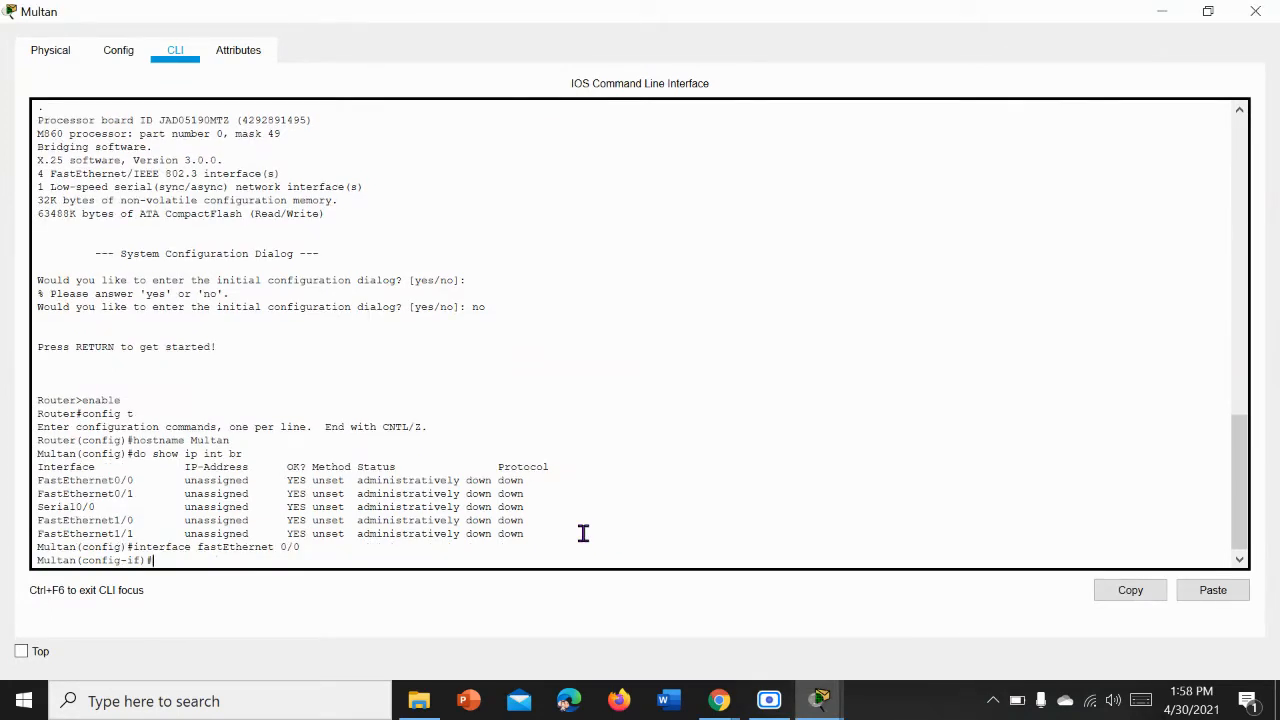
# Step: Assign IP address 192.168.1.1 with subnet mask 255.255.255.0 to Multan's fastEthernet 0/0 interface
pyautogui.write('ip address')
pyautogui.write('192.168.1.1')
pyautogui.write('255.255.255.0')
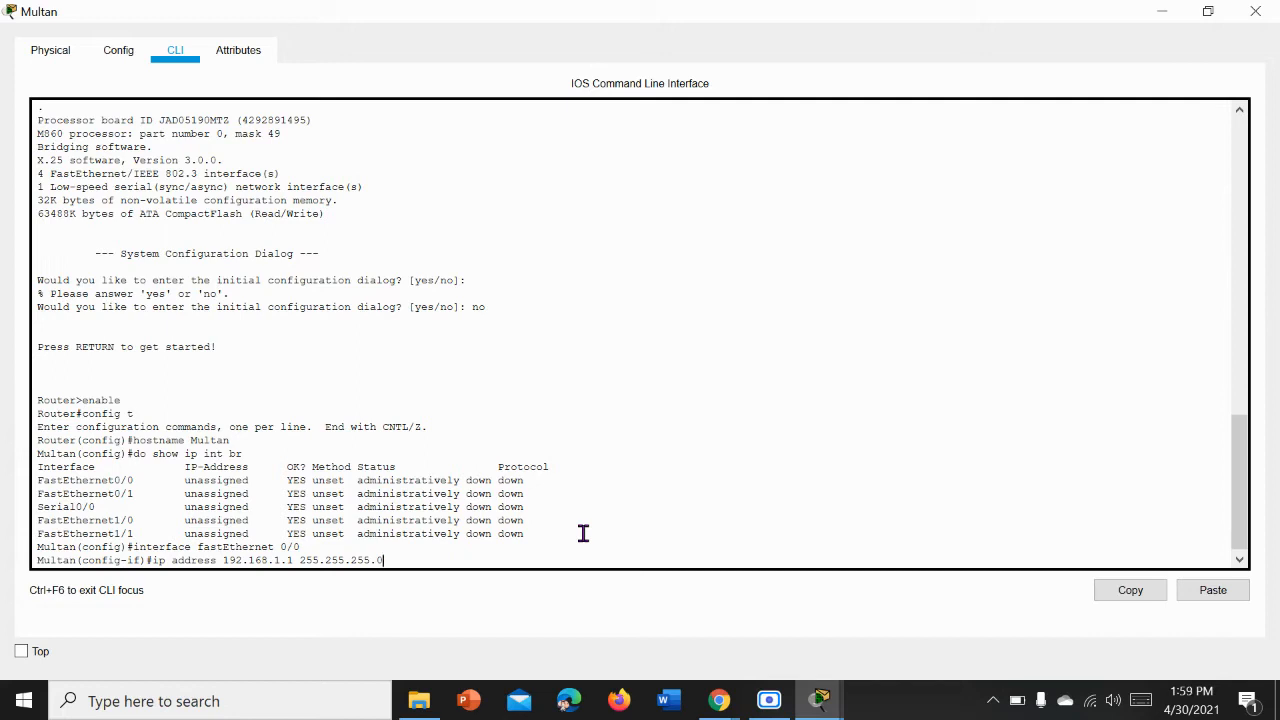
pyautogui.press('Return')
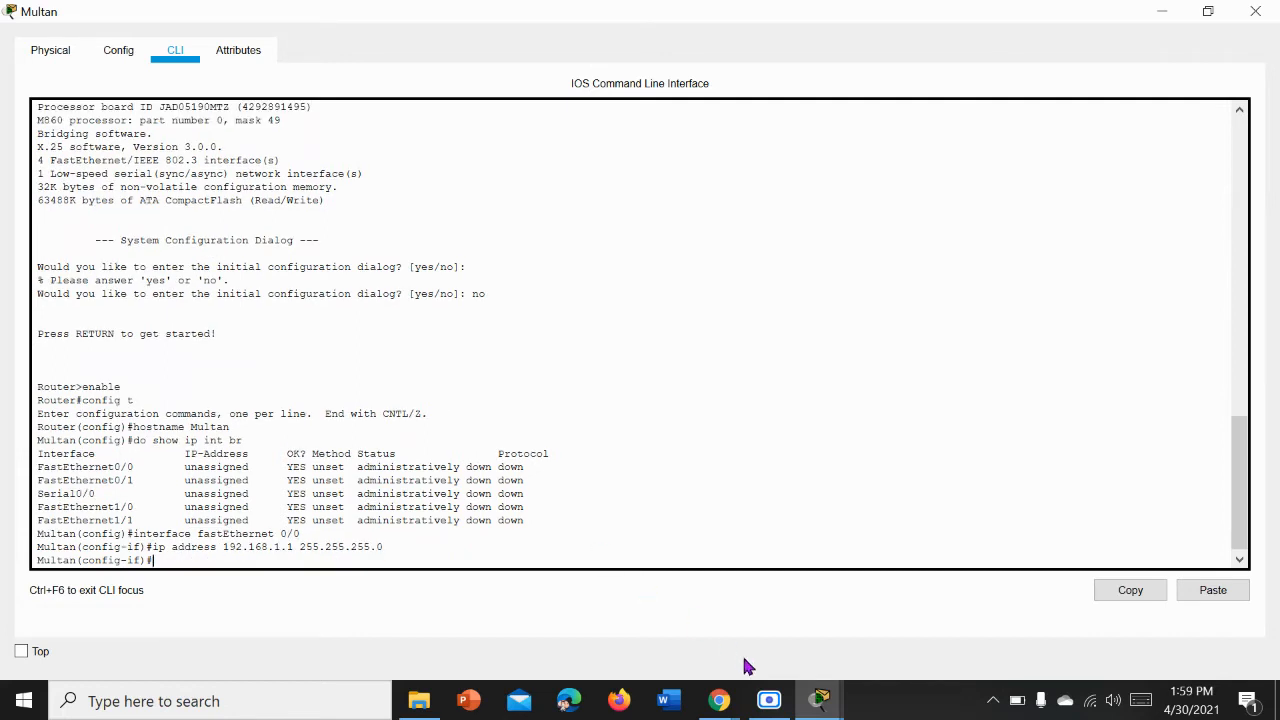
# Step: Review the router links in the topology and enable Multan's fastEthernet 0/0 interface with no shutdown
pyautogui.moveTo(810, 698)
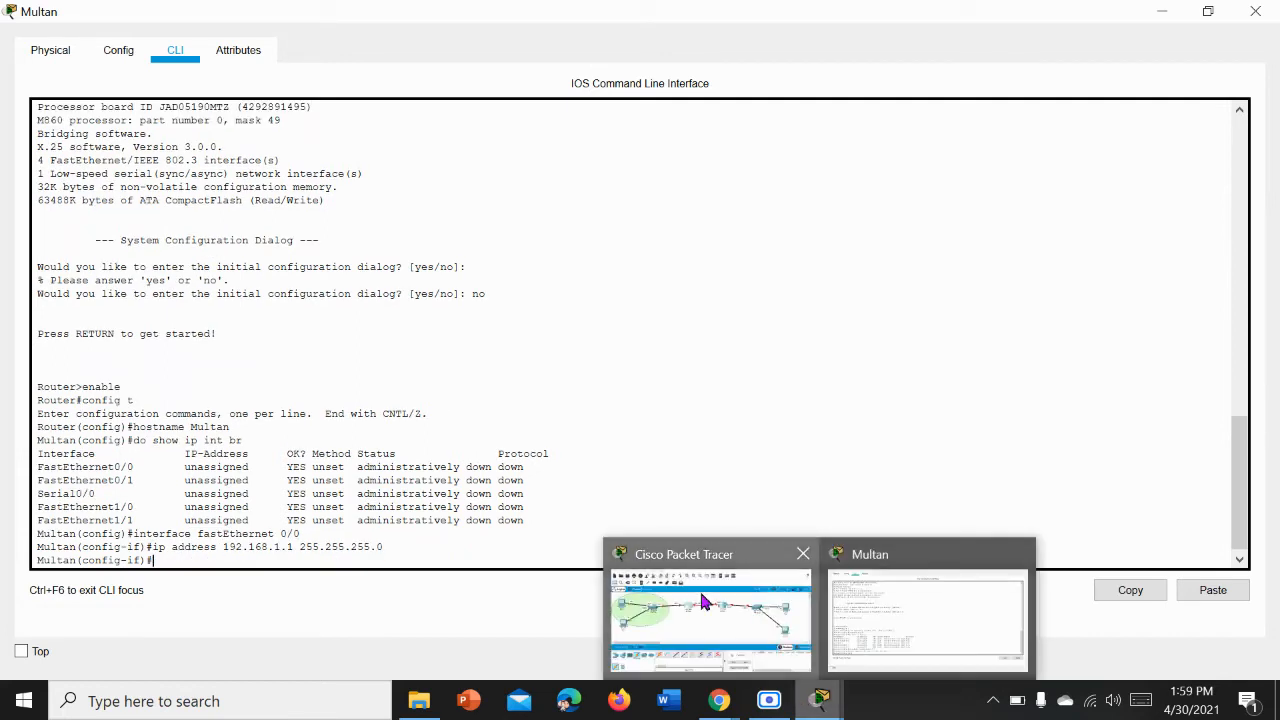
pyautogui.click(700, 596)
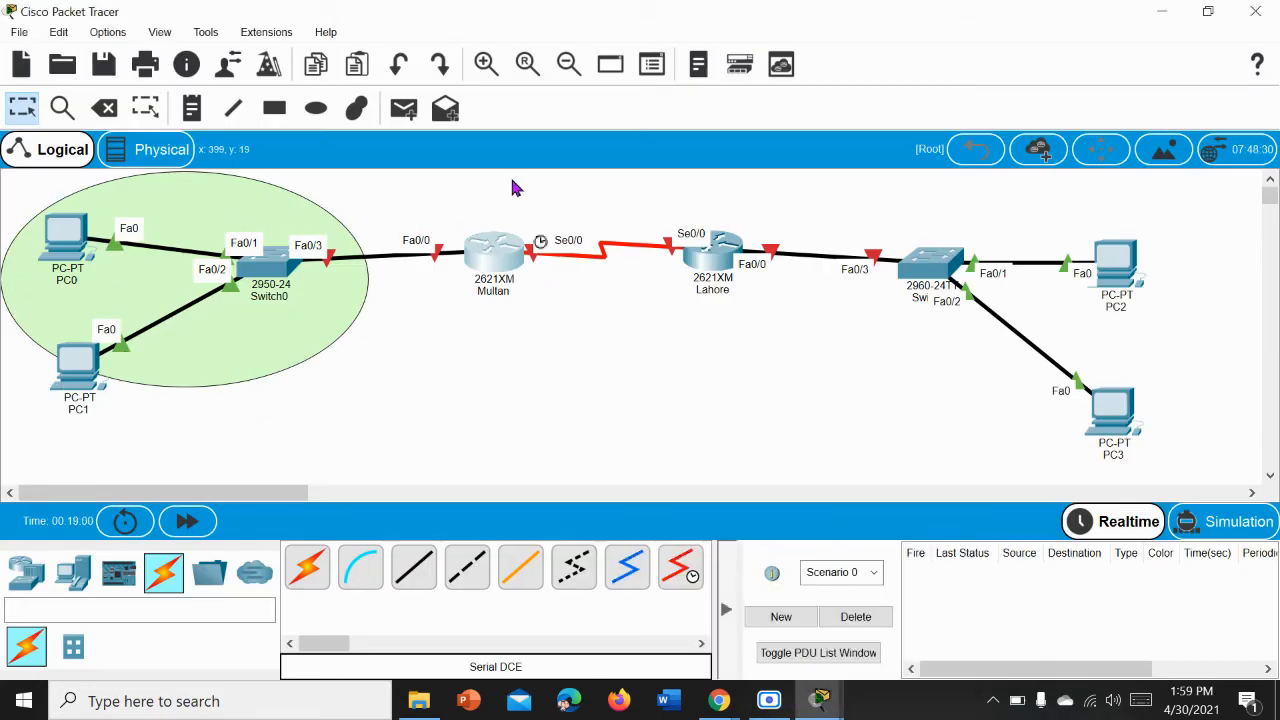
pyautogui.moveTo(818, 700)
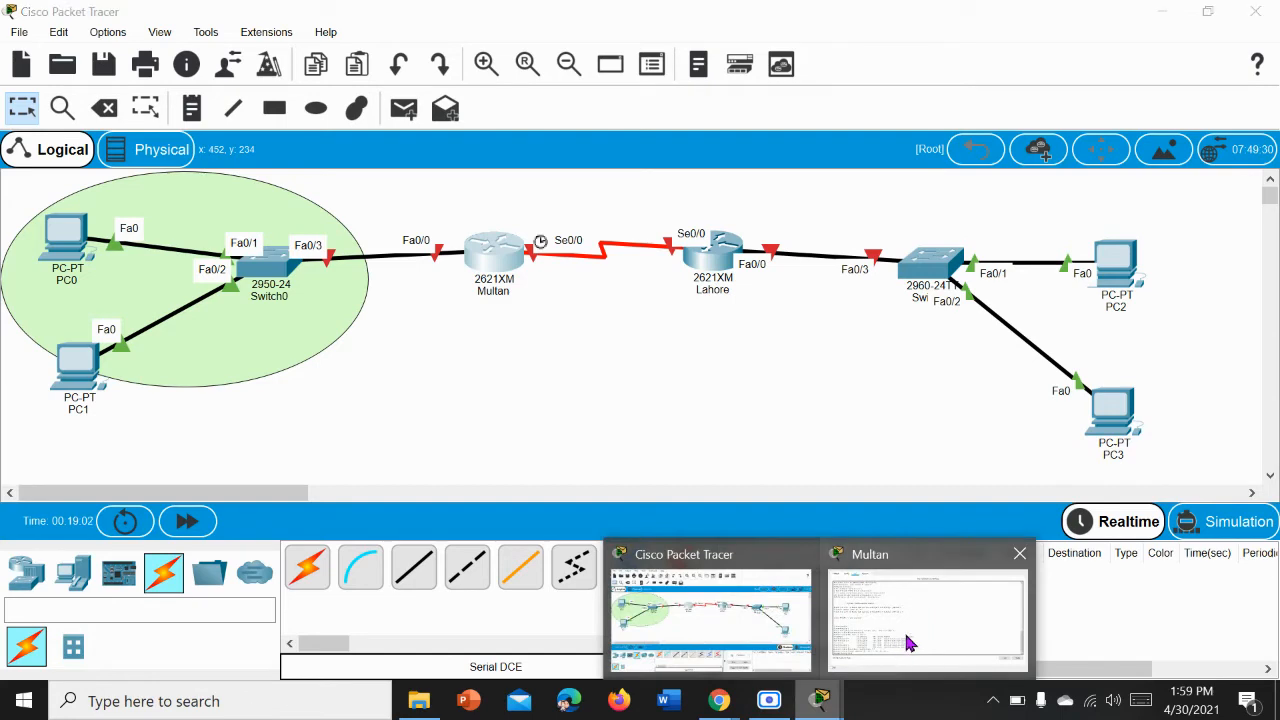
pyautogui.click(904, 630)
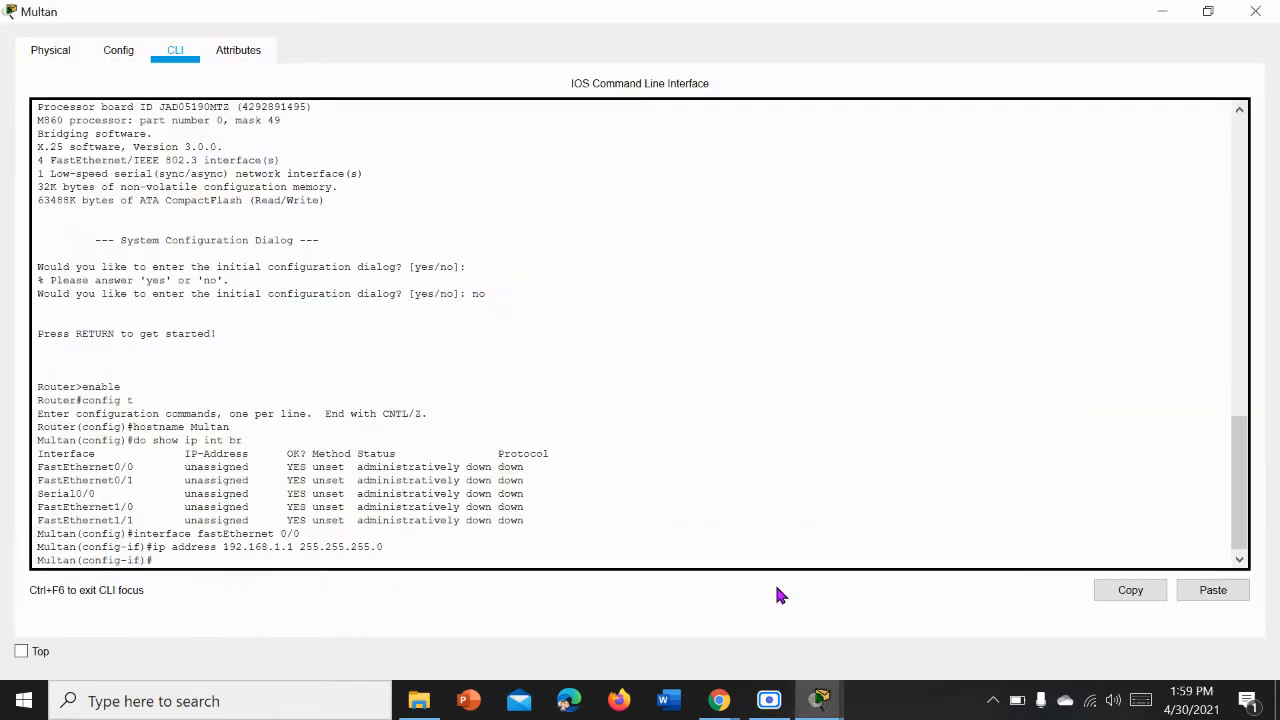
pyautogui.write('no shutdown')
pyautogui.press('Return')
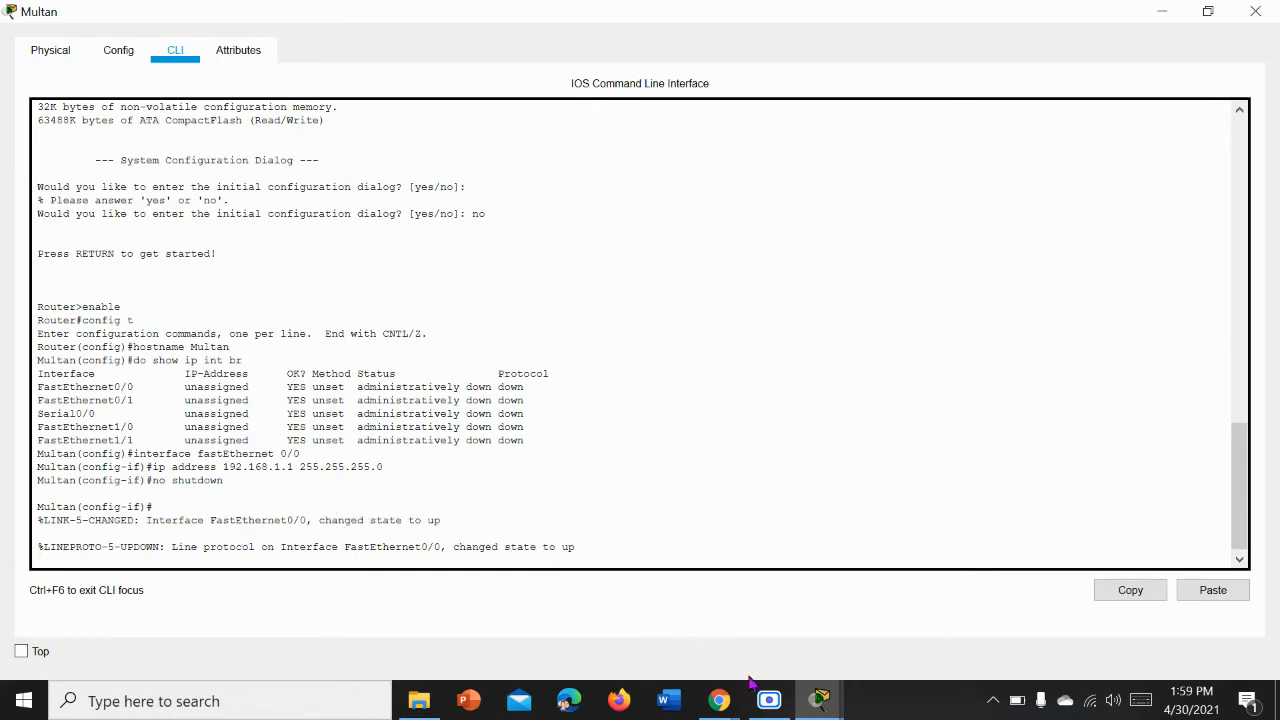
# Step: Switch to the network topology and move Switch0 slightly up and to the left
pyautogui.moveTo(820, 701)
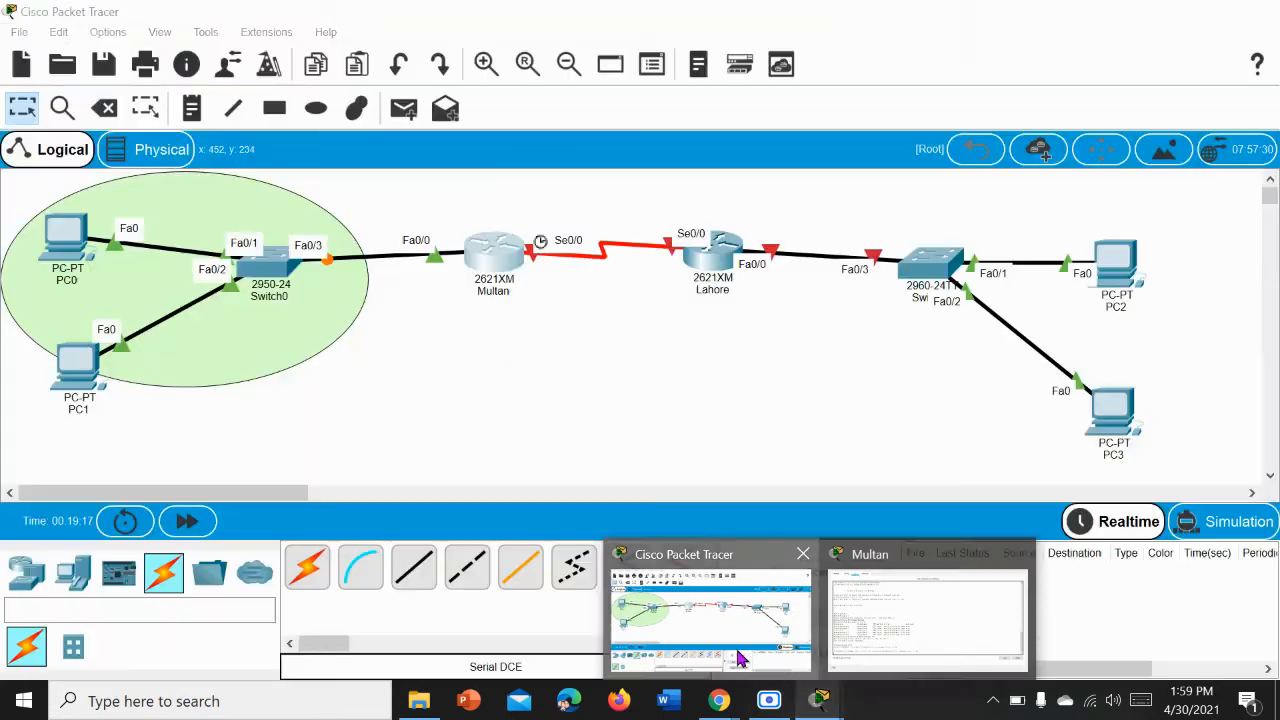
pyautogui.click(740, 658)
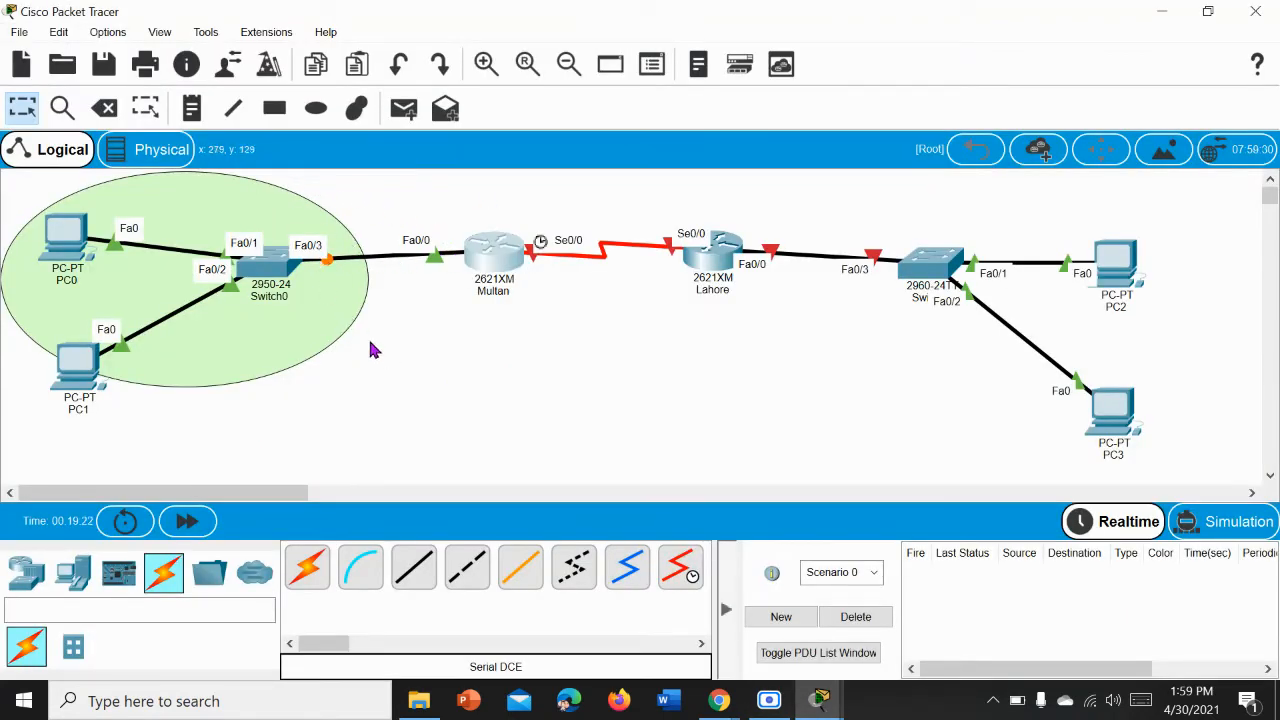
pyautogui.moveTo(277, 275); pyautogui.dragTo(249, 254)
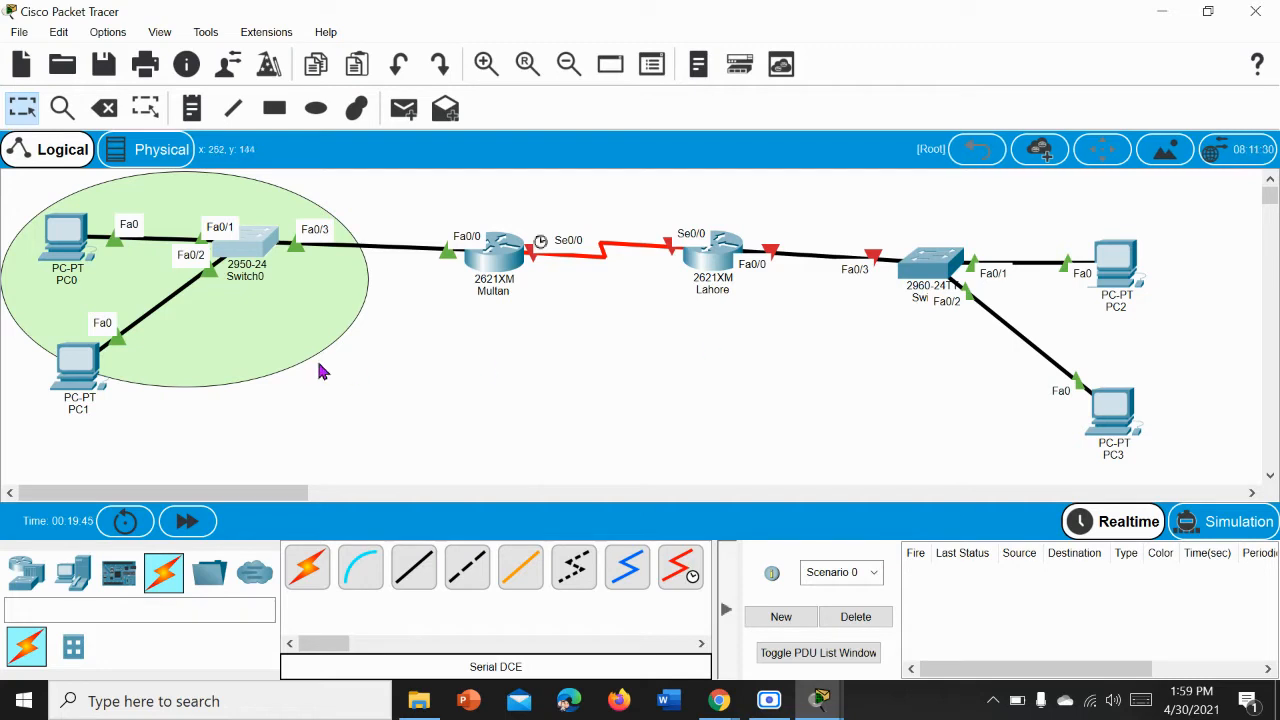
# Step: Open the Command Prompt on PC0
pyautogui.click(57, 270)
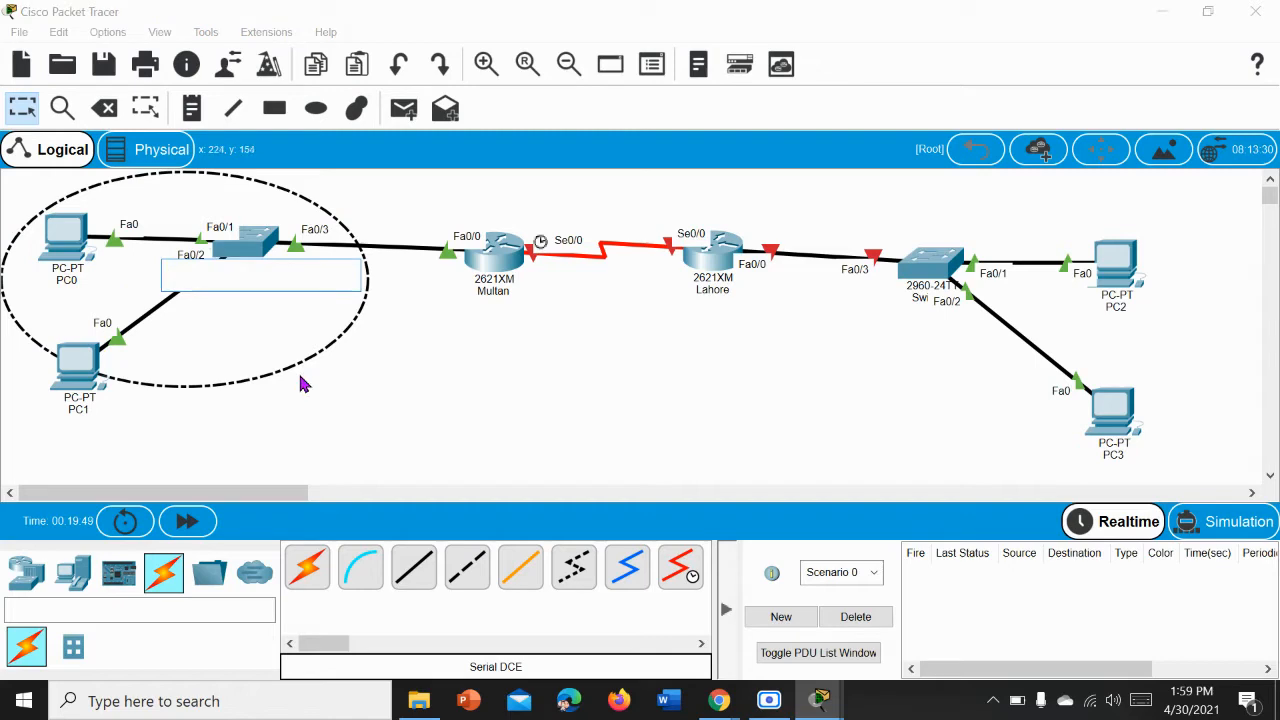
pyautogui.click(62, 238)
pyautogui.click(60, 236)
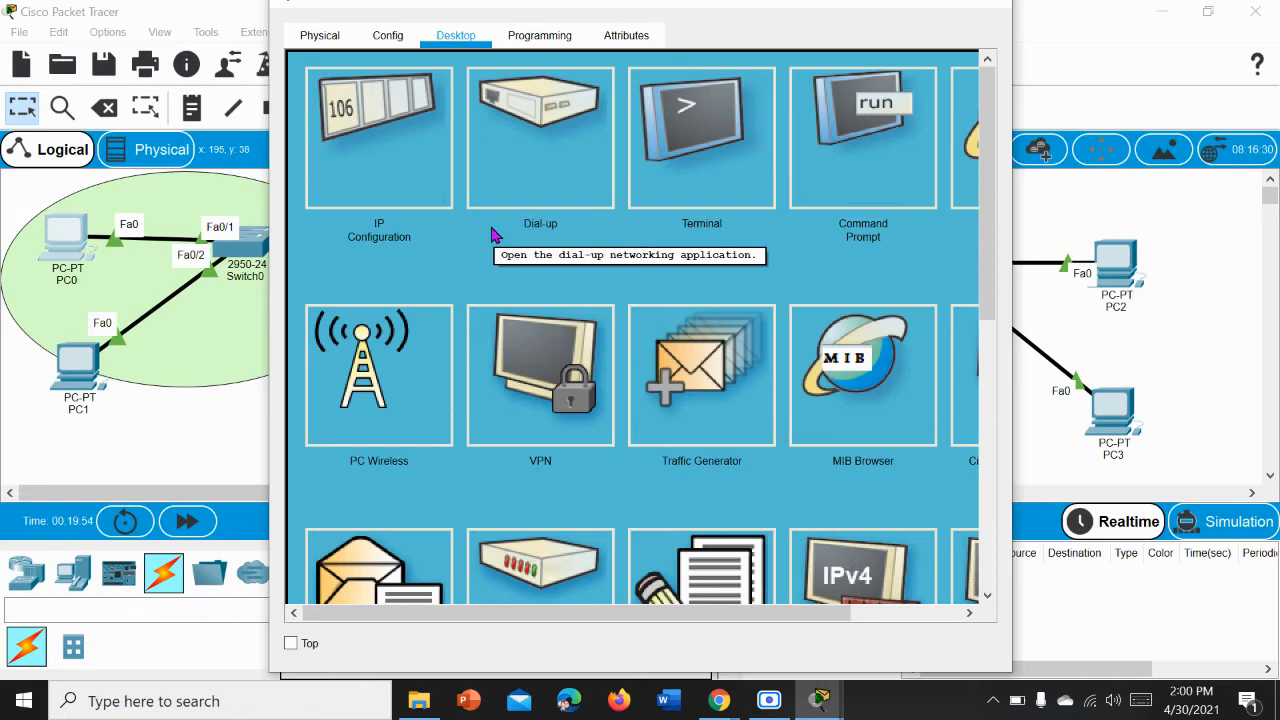
pyautogui.click(851, 190)
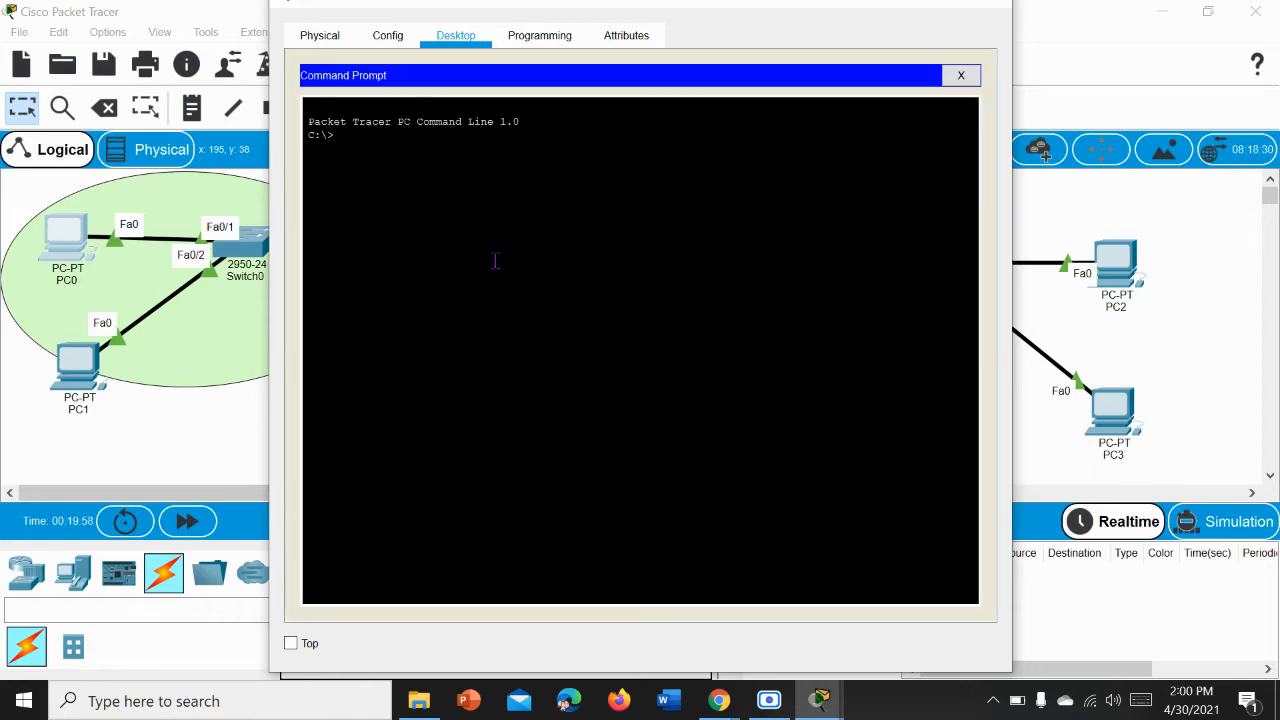
# Step: Try to run 192.168.1.1 as a command in PC0's command prompt
pyautogui.write('192.168.1.1')
pyautogui.press('Return')
# Step: Ping the Multan router at 192.168.1.1 from PC0, and close PC0's window
pyautogui.write('ping')
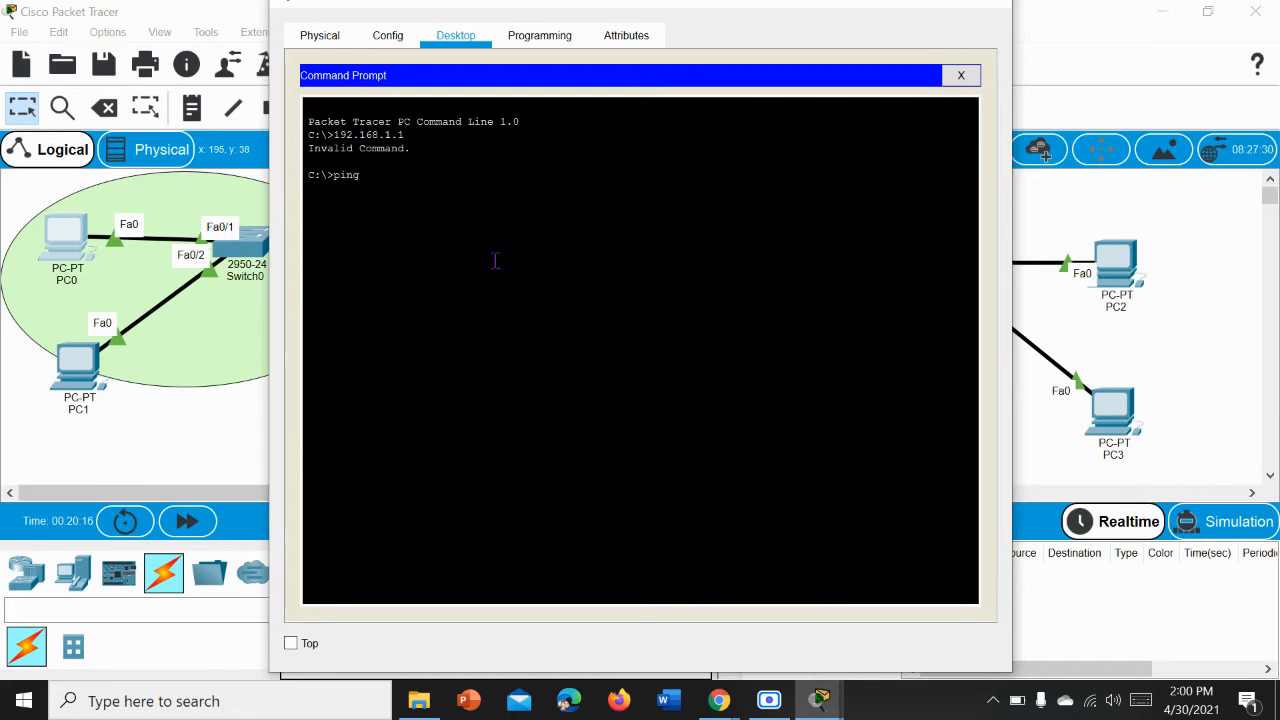
pyautogui.write(' 192.168.1.1')
pyautogui.press('Return')
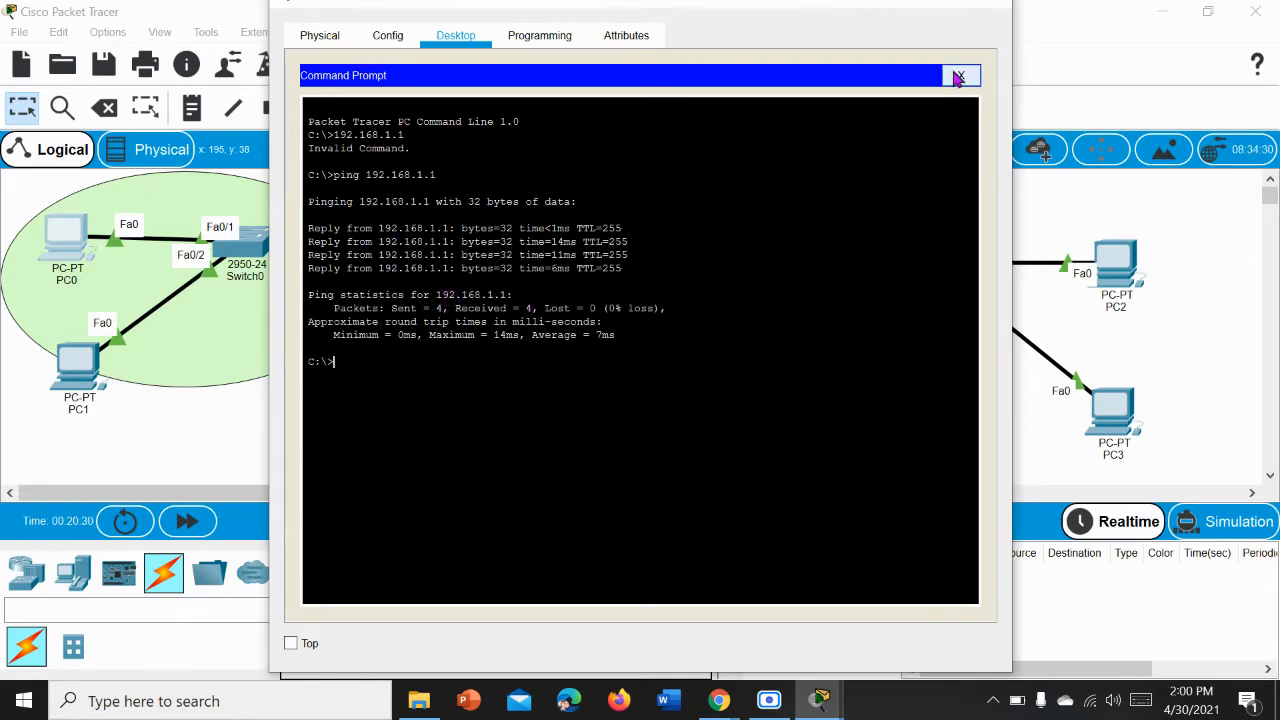
pyautogui.click(958, 78)
pyautogui.click(993, 5)
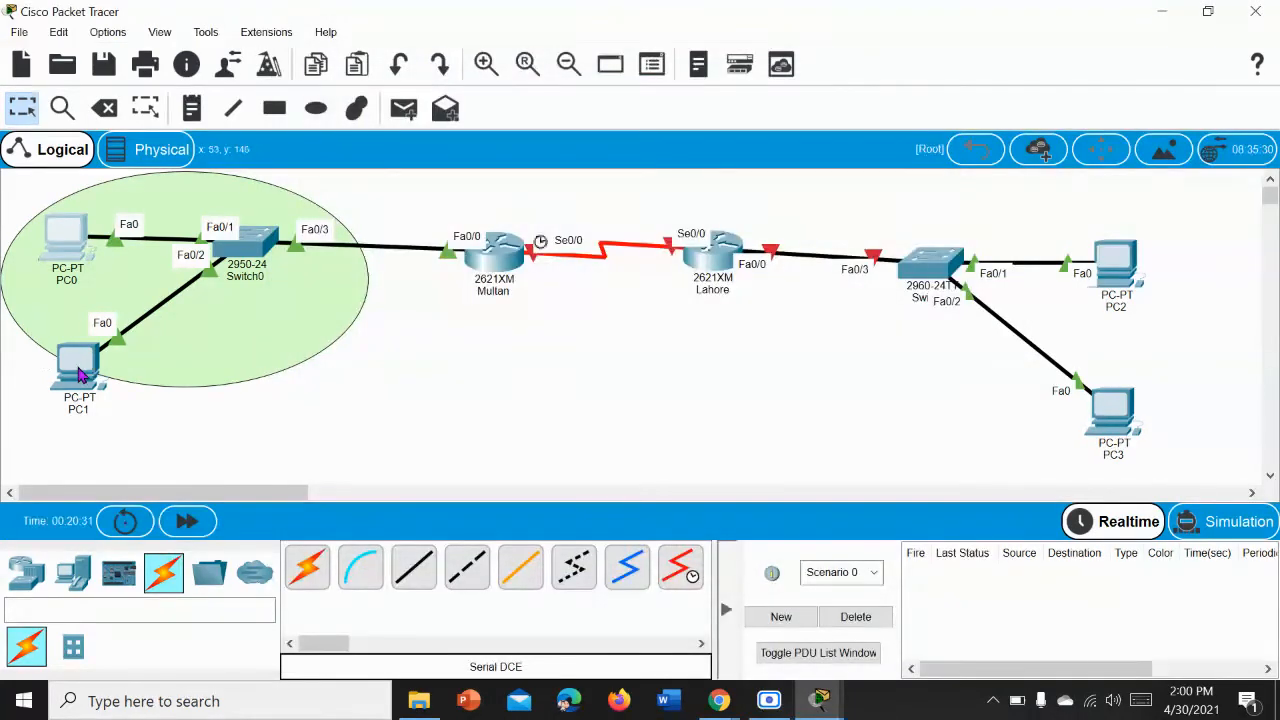
# Step: Try to reach the router from PC1's command prompt with do ping 192.168.1.1
pyautogui.click(80, 374)
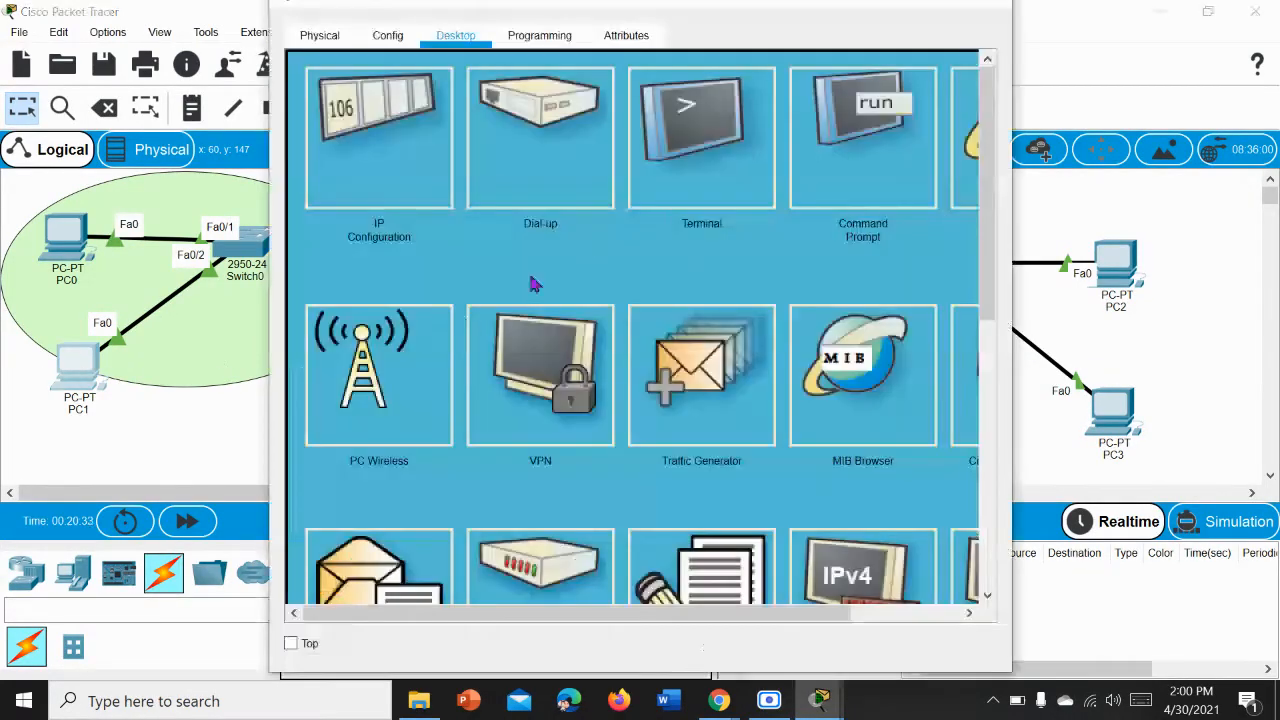
pyautogui.click(878, 130)
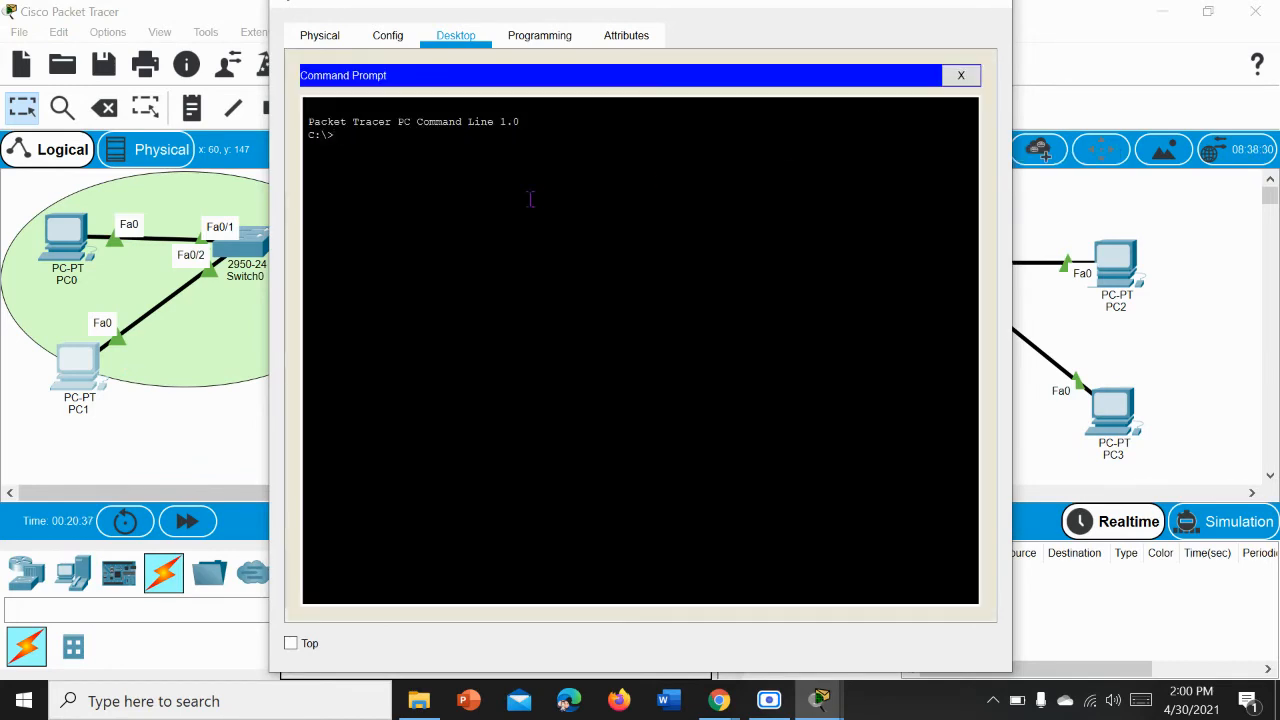
pyautogui.write('do ping 192.168.1.1')
pyautogui.press('Return')
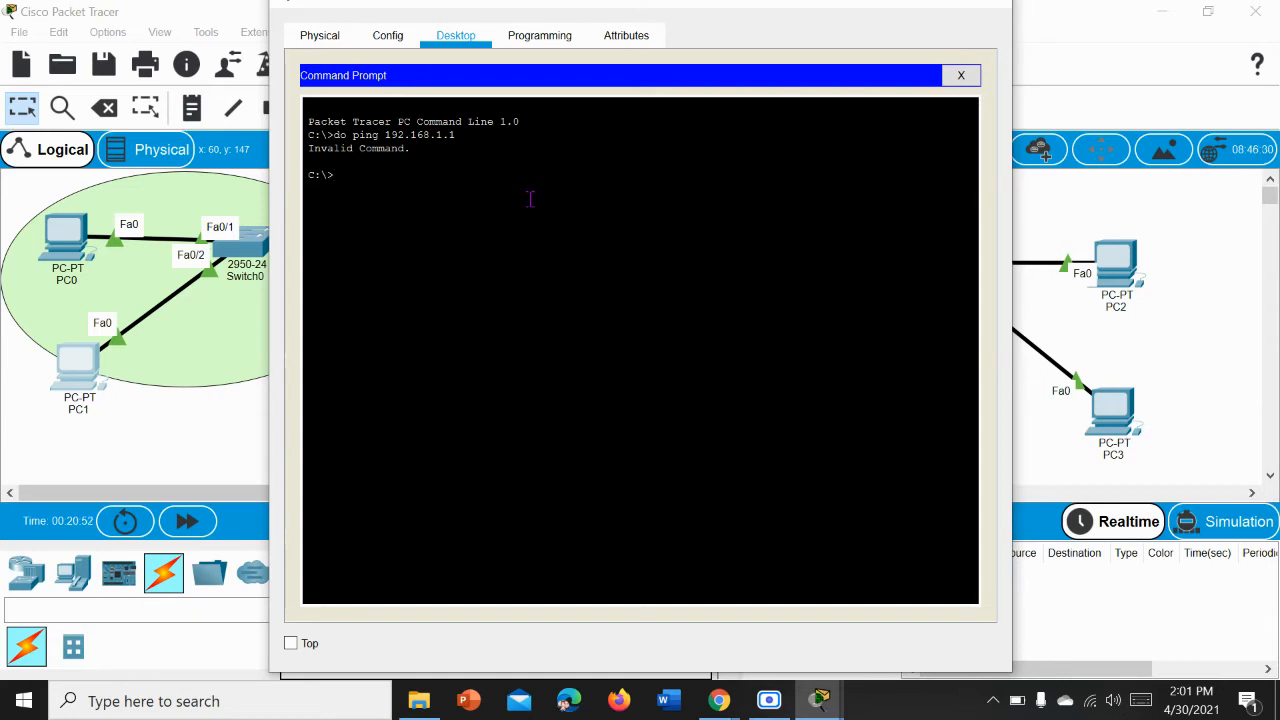
# Step: Retry do ping 192.168.1.1 in PC1's command prompt, and close PC1's window
pyautogui.write('do ping 192.168.1.1')
pyautogui.press('Return')
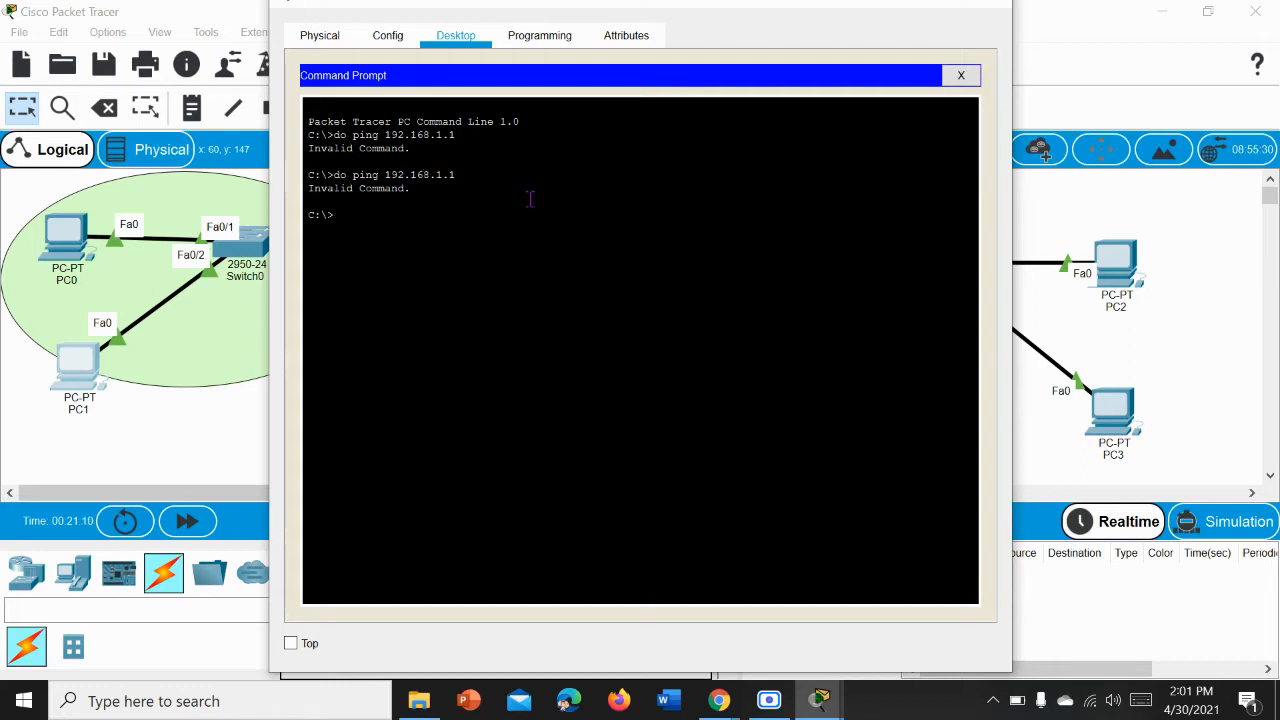
pyautogui.click(957, 77)
pyautogui.click(993, 11)
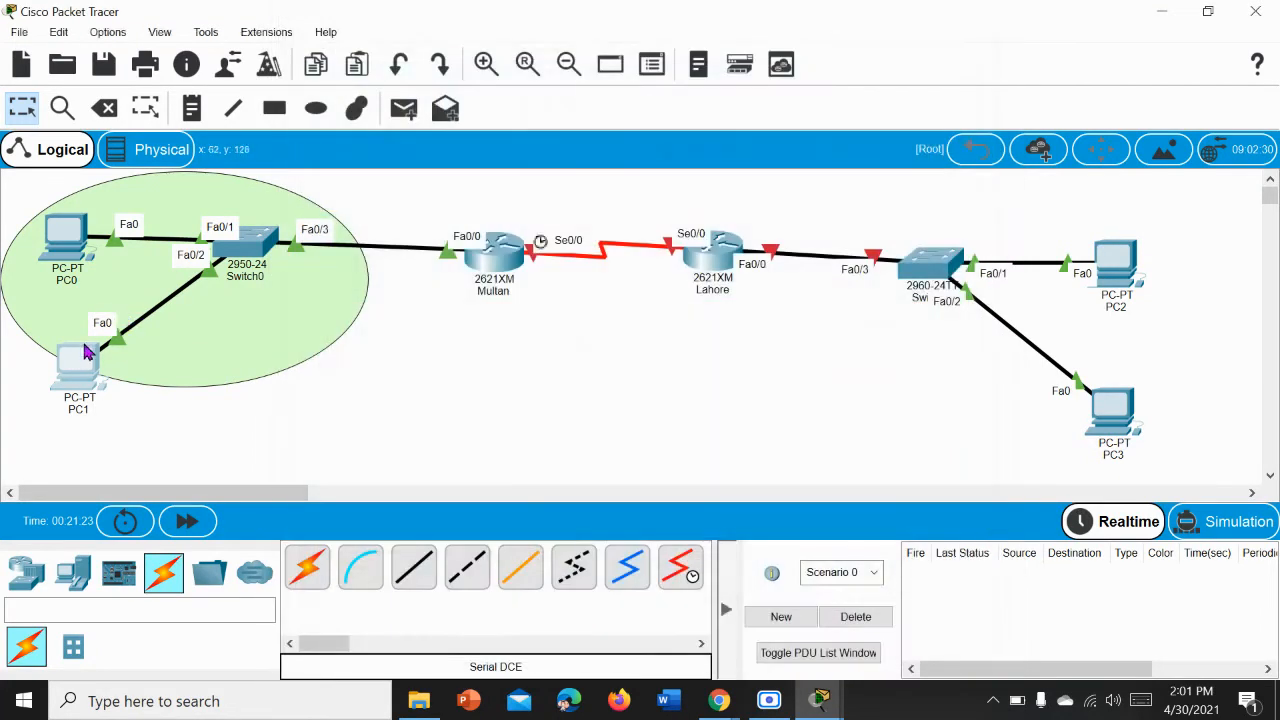
# Step: Check PC1's IP configuration for its IPv4 address, subnet mask and default gateway, and close its window
pyautogui.click(72, 370)
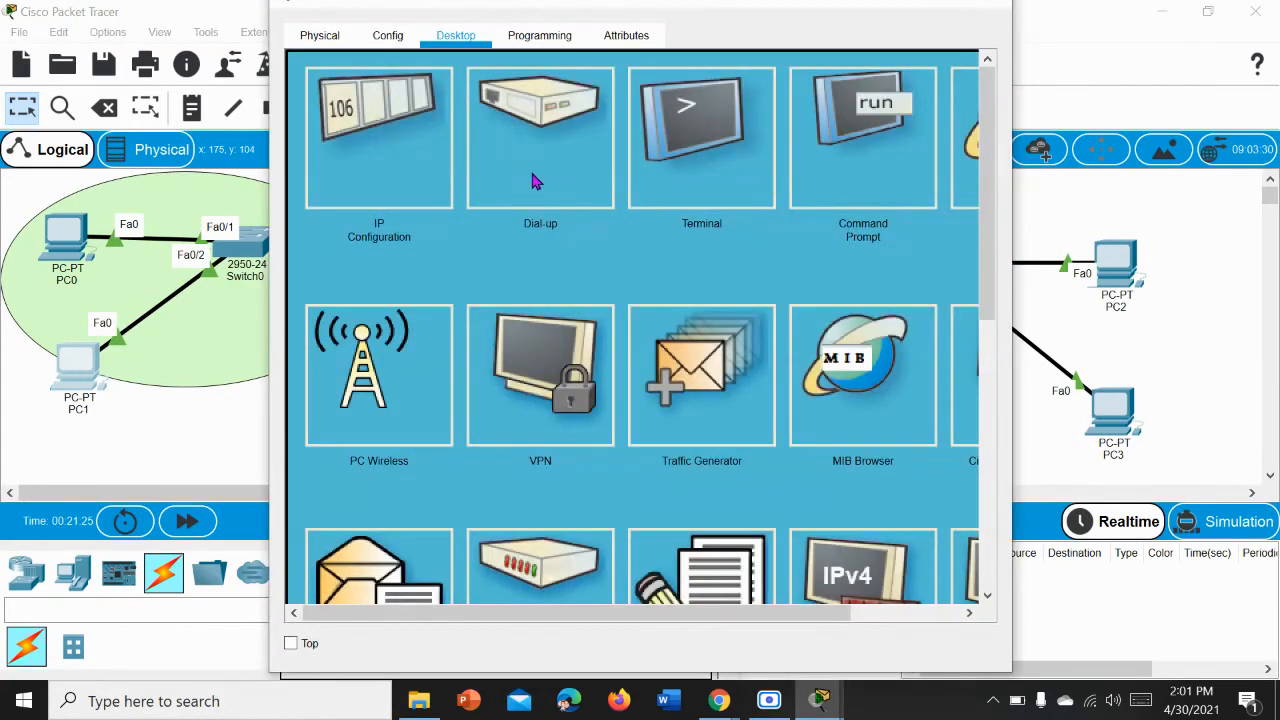
pyautogui.click(368, 190)
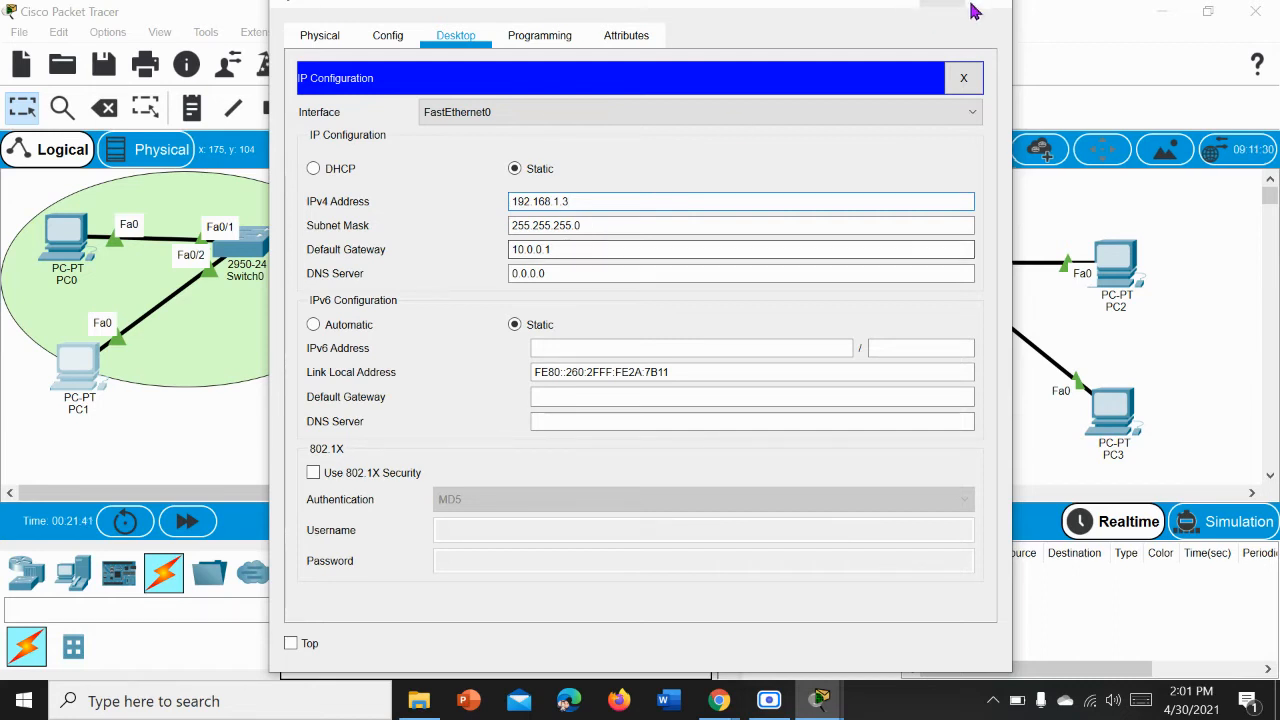
pyautogui.click(963, 78)
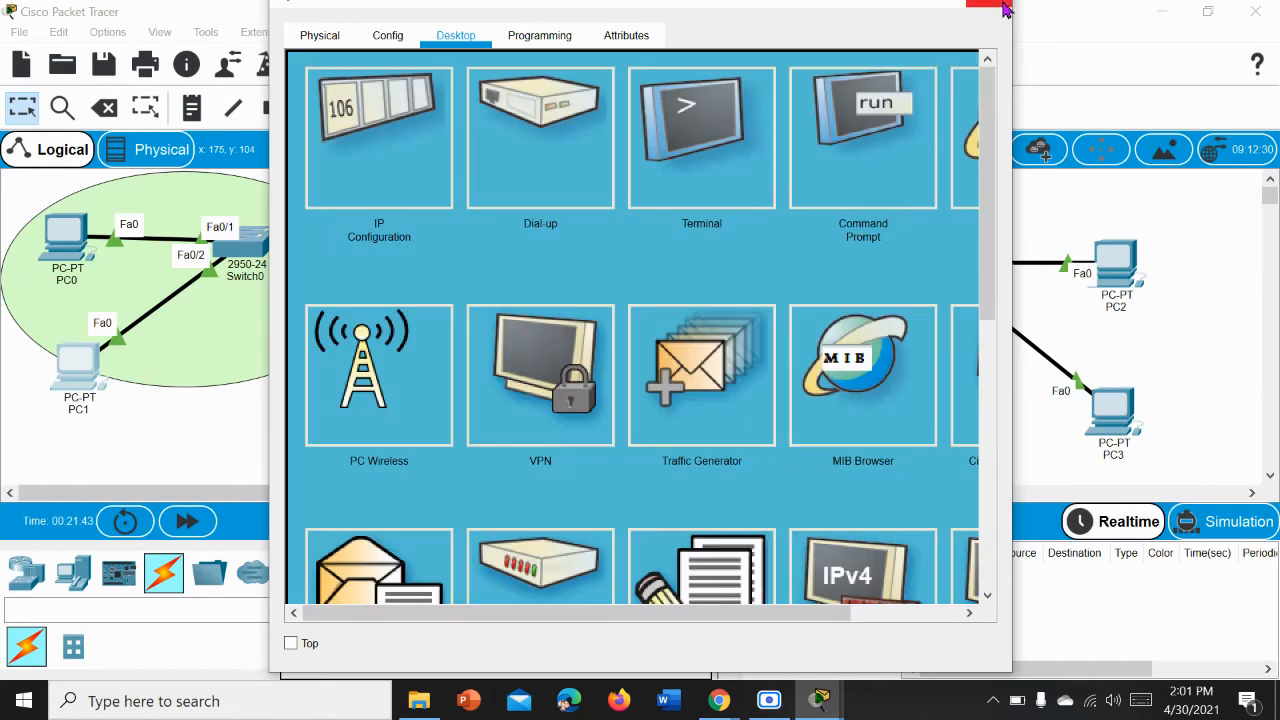
pyautogui.click(990, 6)
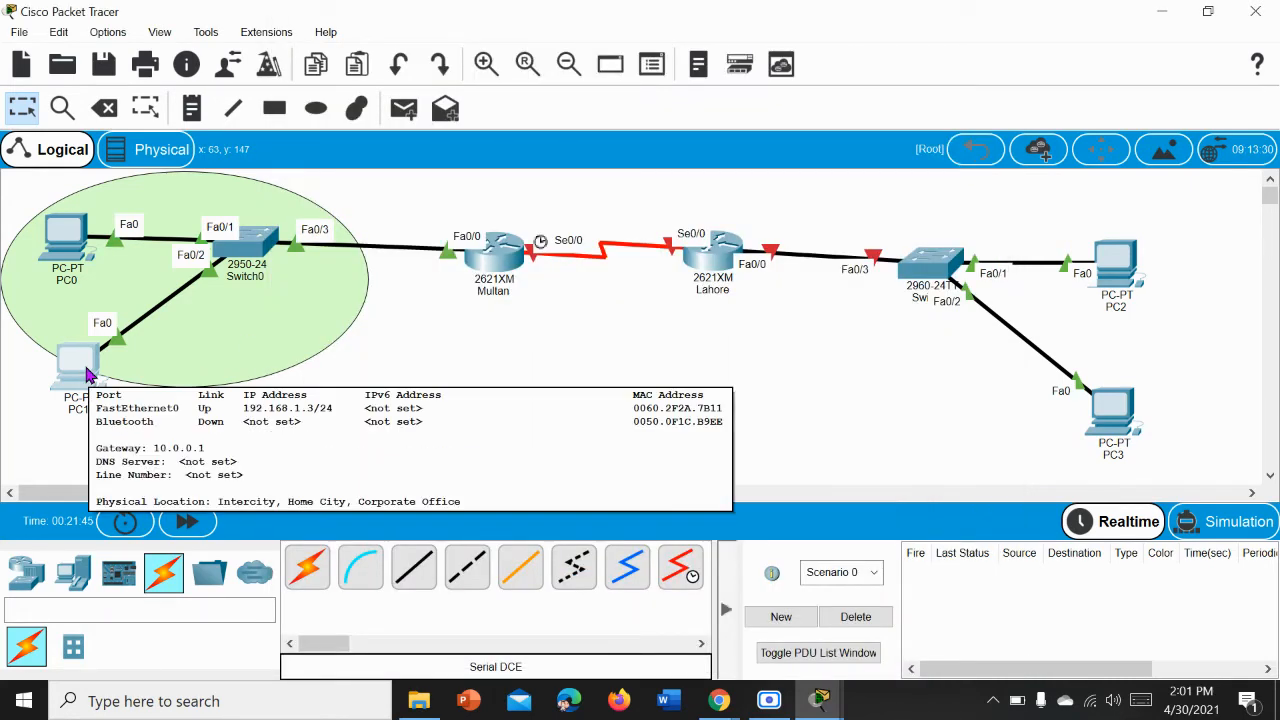
# Step: Reopen PC1's command prompt and try do ping 192.168.1.1 once more
pyautogui.click(87, 374)
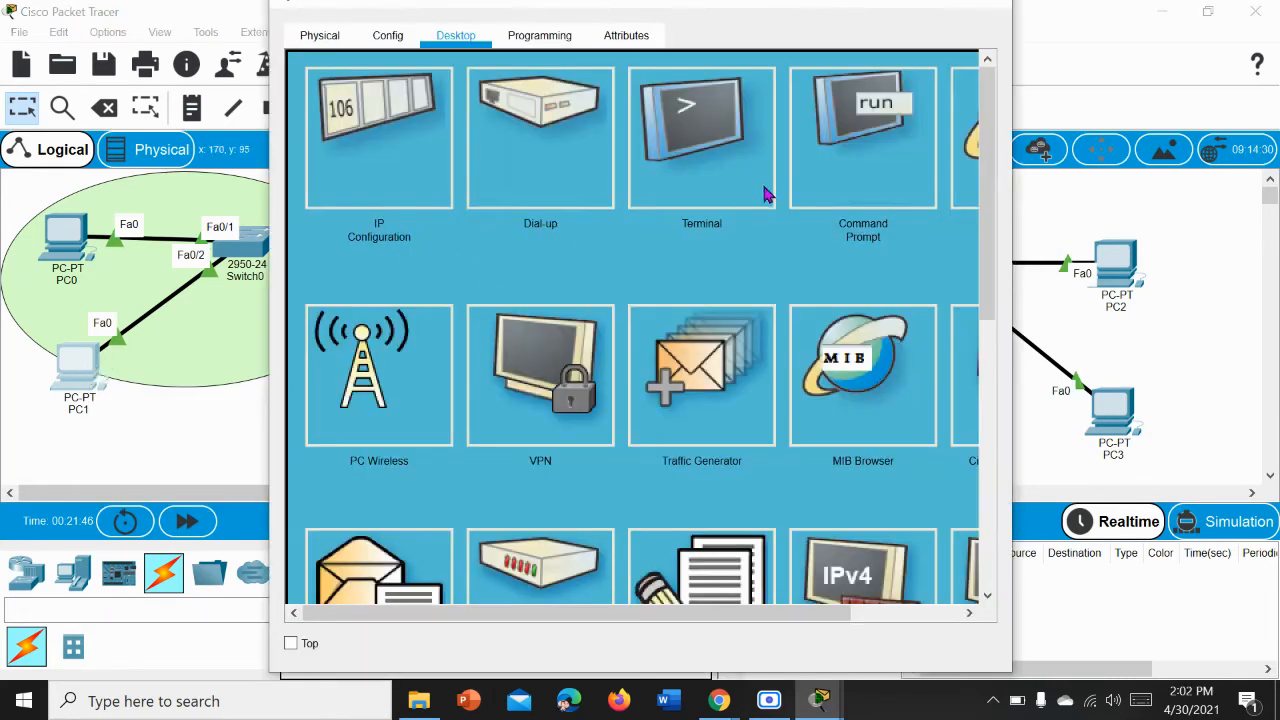
pyautogui.click(843, 197)
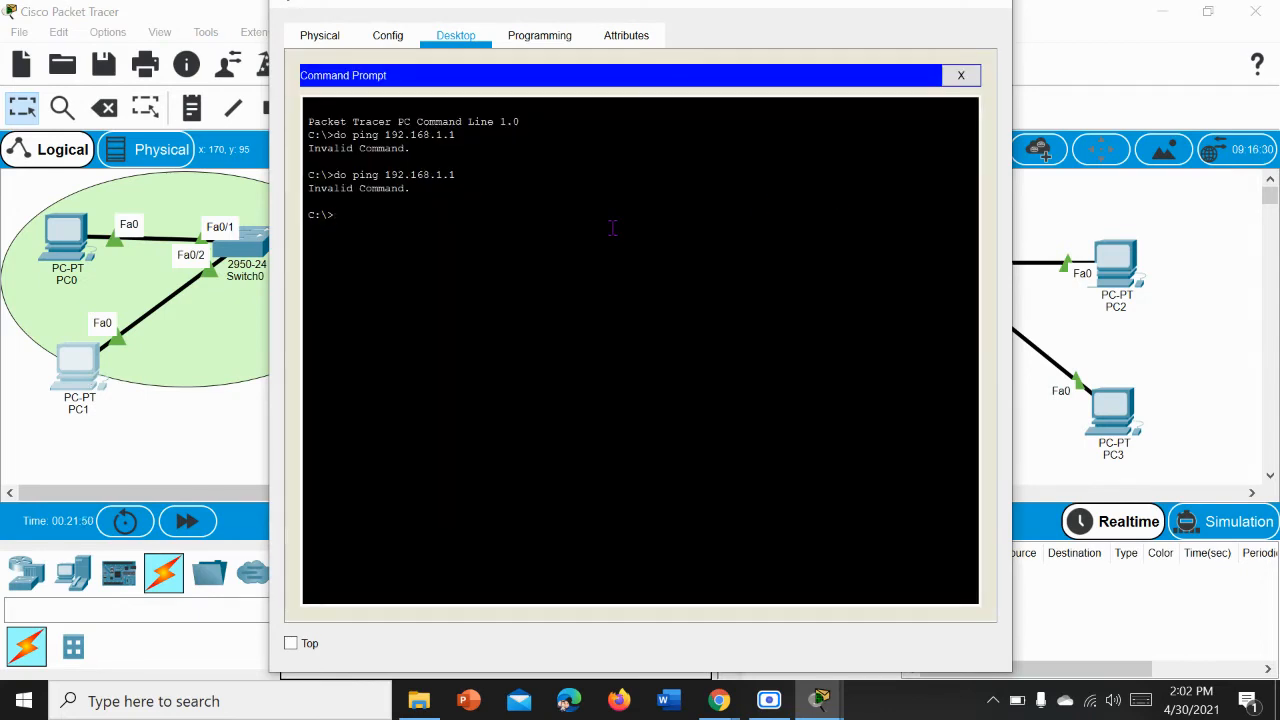
pyautogui.write('d')
pyautogui.press('BackSpace')
pyautogui.press('BackSpace')
pyautogui.write('ping 192.168.1.1')
pyautogui.press('Return')
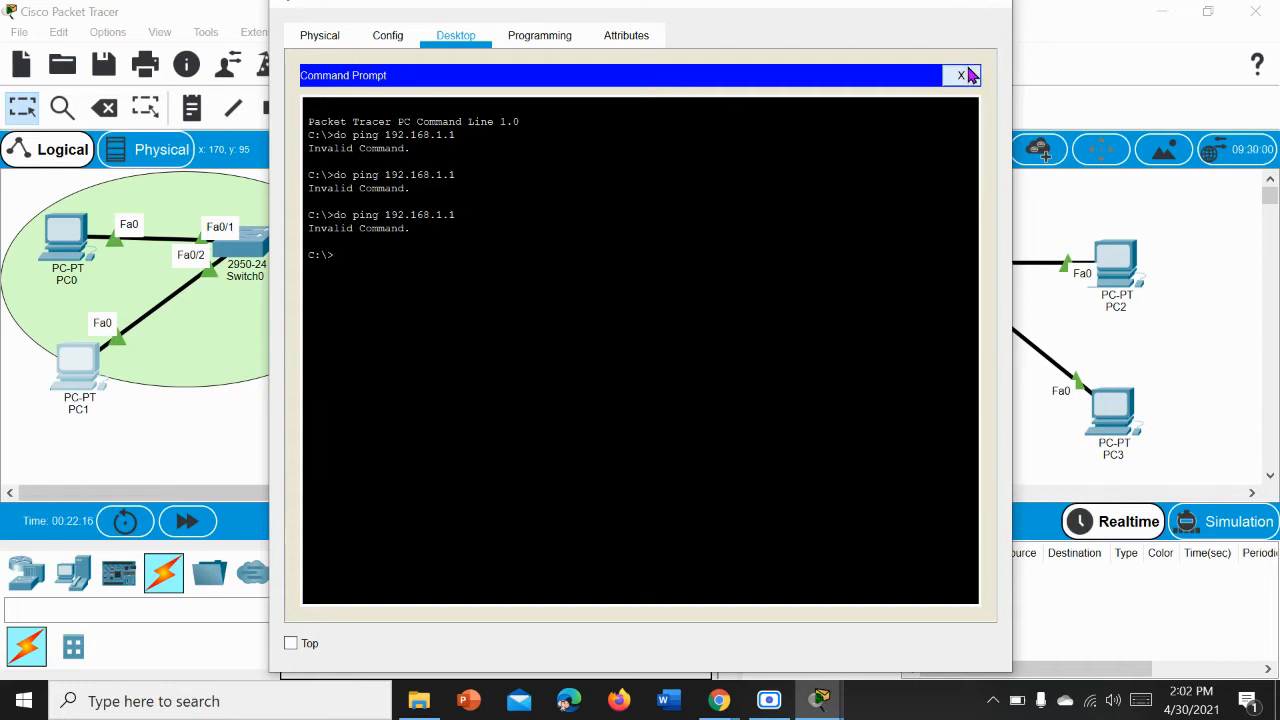
# Step: Close PC1's window and review the ping command used earlier in PC0's command prompt, closing its window when done
pyautogui.click(1000, 5)
pyautogui.click(66, 240)
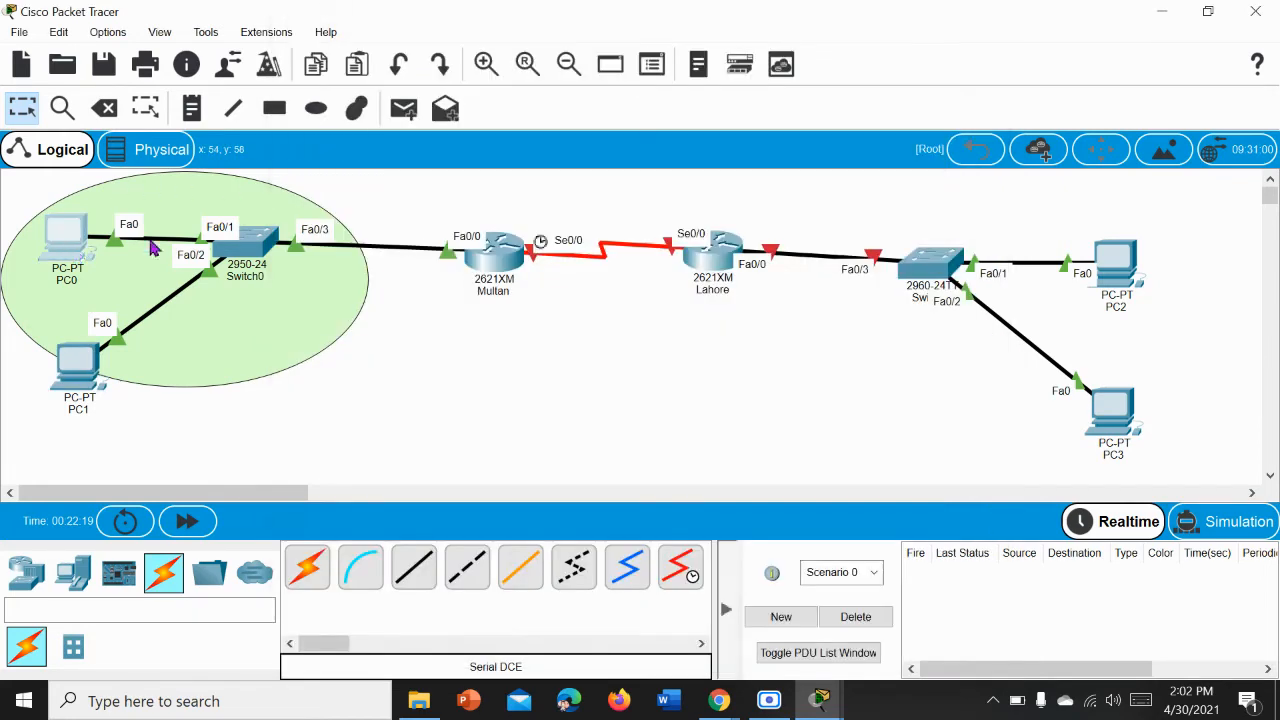
pyautogui.click(852, 140)
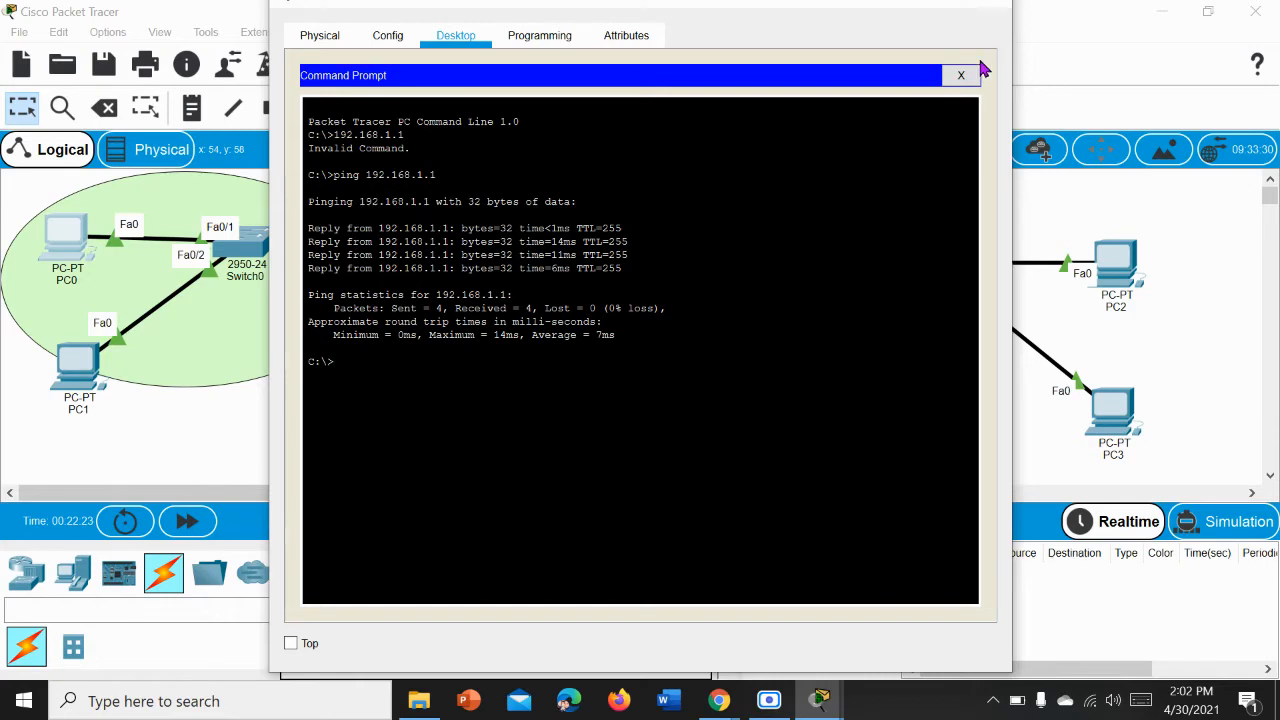
pyautogui.click(992, 5)
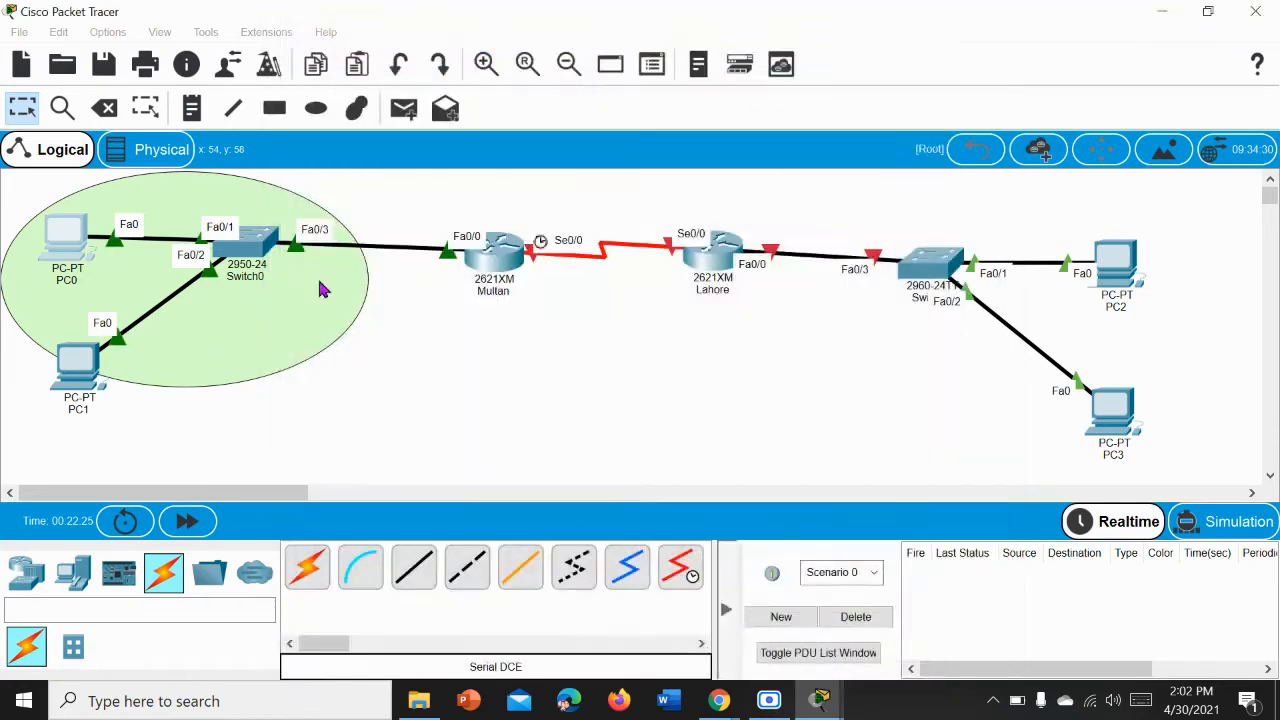
# Step: Reopen PC1's command prompt and test the connection to the Multan router with ping 192.168.1.1
pyautogui.click(80, 378)
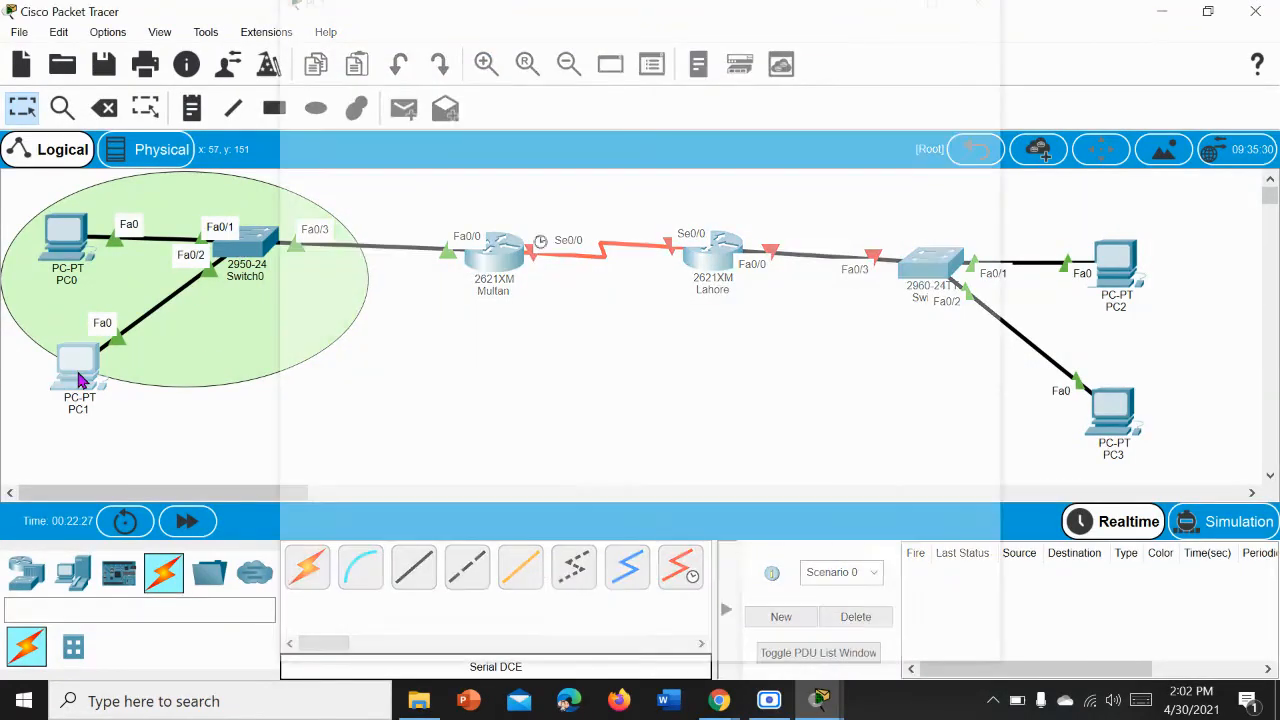
pyautogui.click(840, 116)
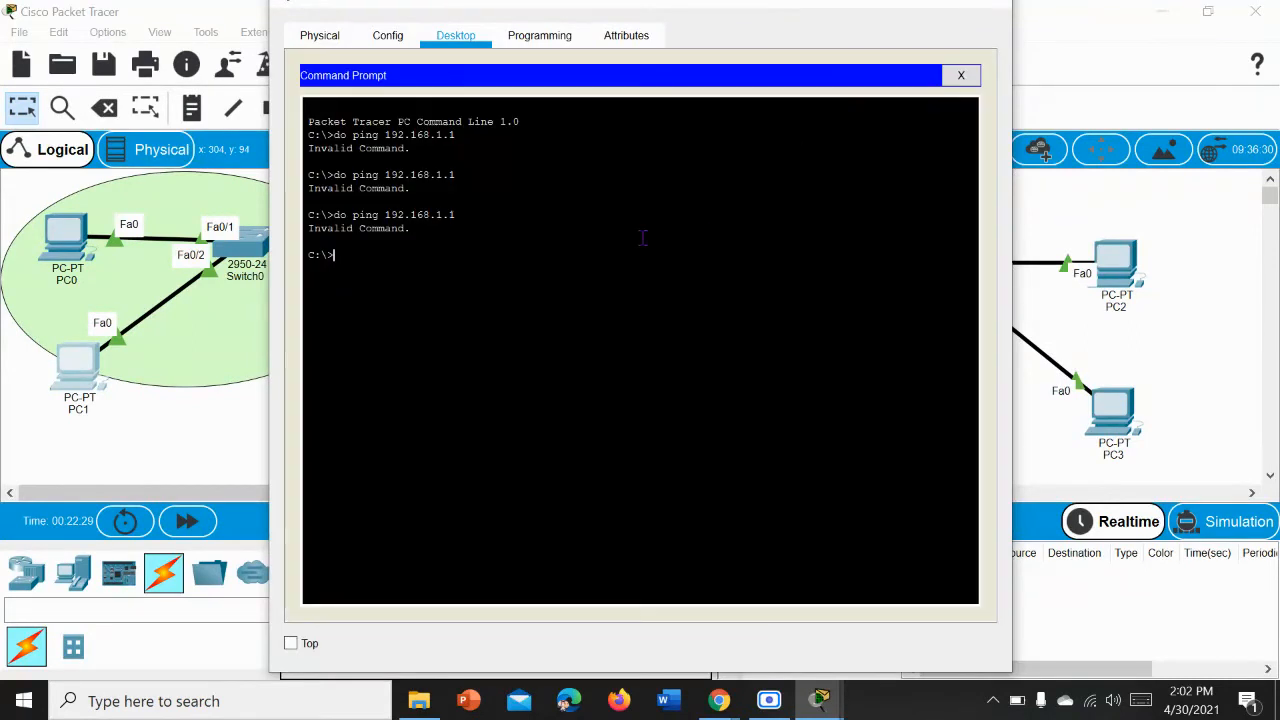
pyautogui.write('ping 192.168.1.1')
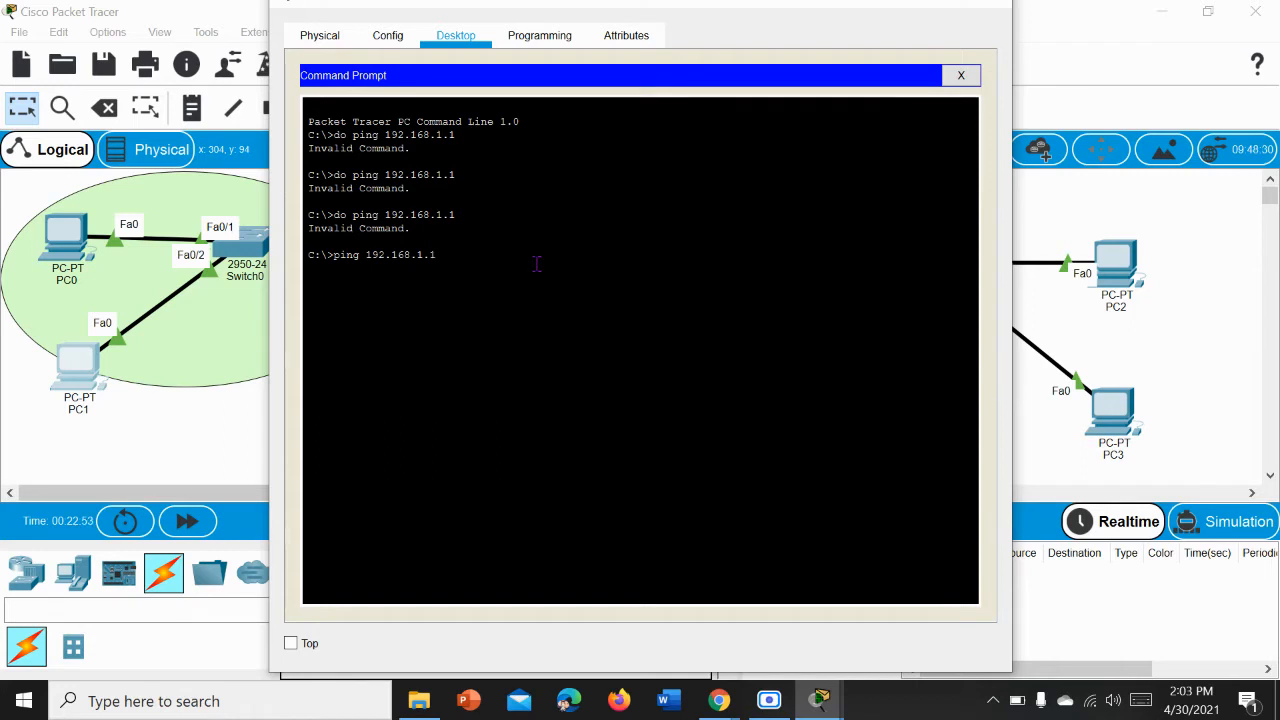
# Step: Run the ping to 192.168.1.1 from PC1, and close its command prompt and device window
pyautogui.press('Return')
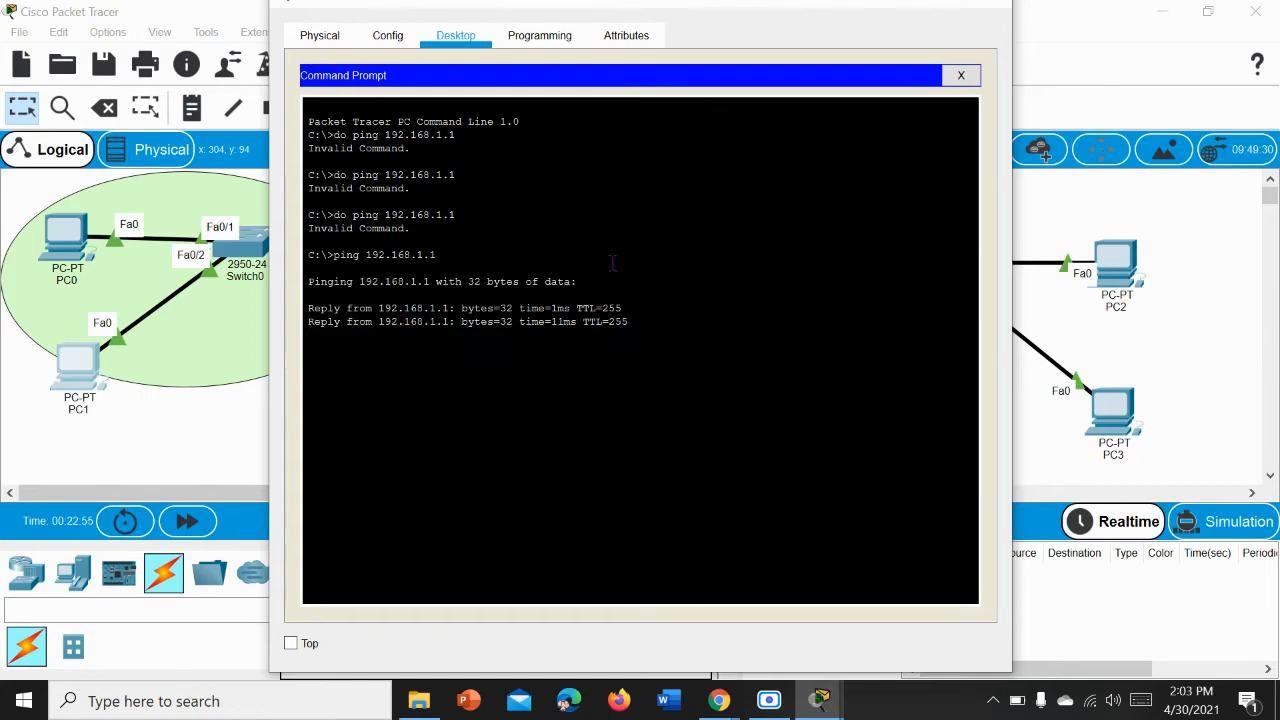
pyautogui.click(968, 80)
pyautogui.click(990, 10)
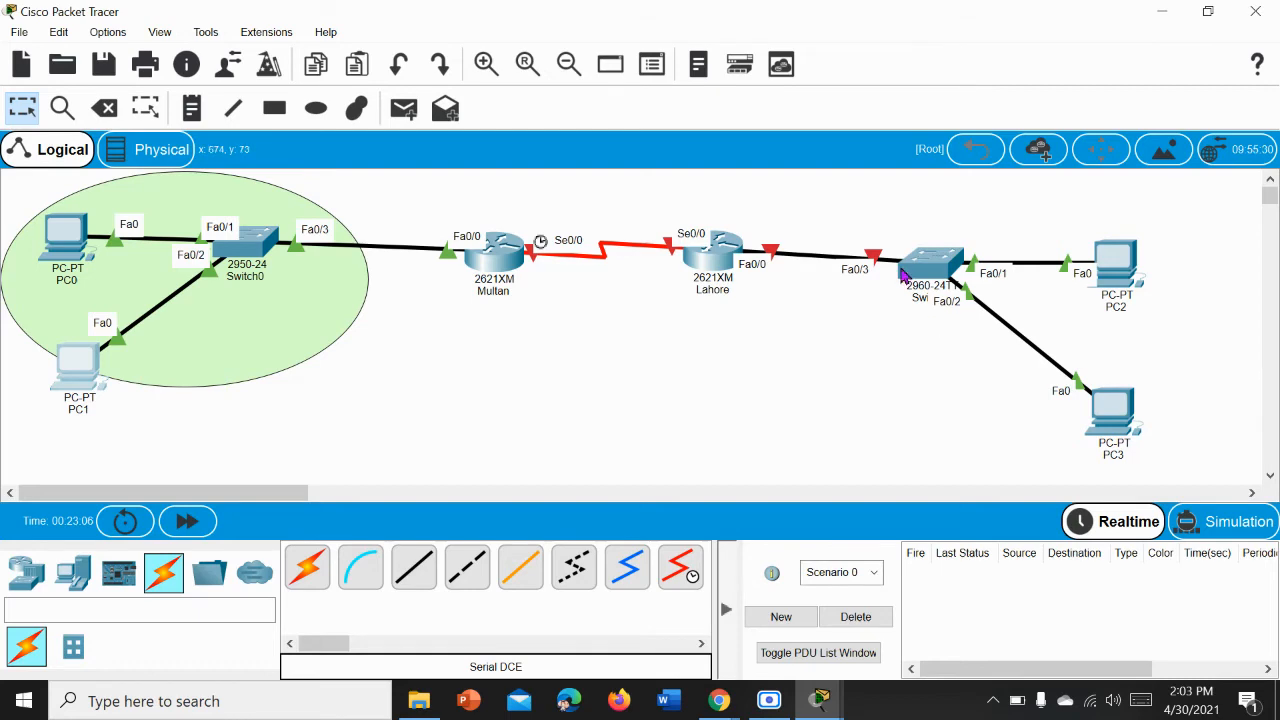
# Step: Open PC3's IP configuration and set its static IPv4 address to 172.16.1.2 with subnet mask 255.255.0.0
pyautogui.moveTo(903, 276)
pyautogui.click(1108, 418)
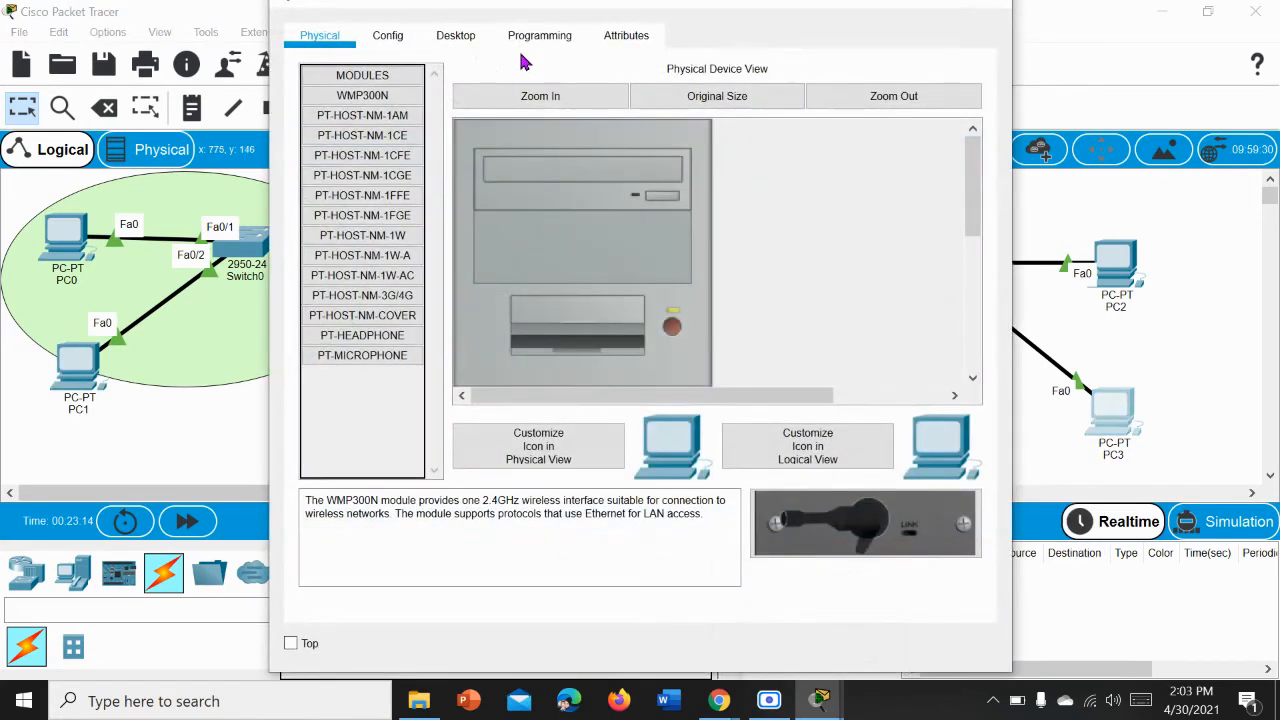
pyautogui.click(445, 40)
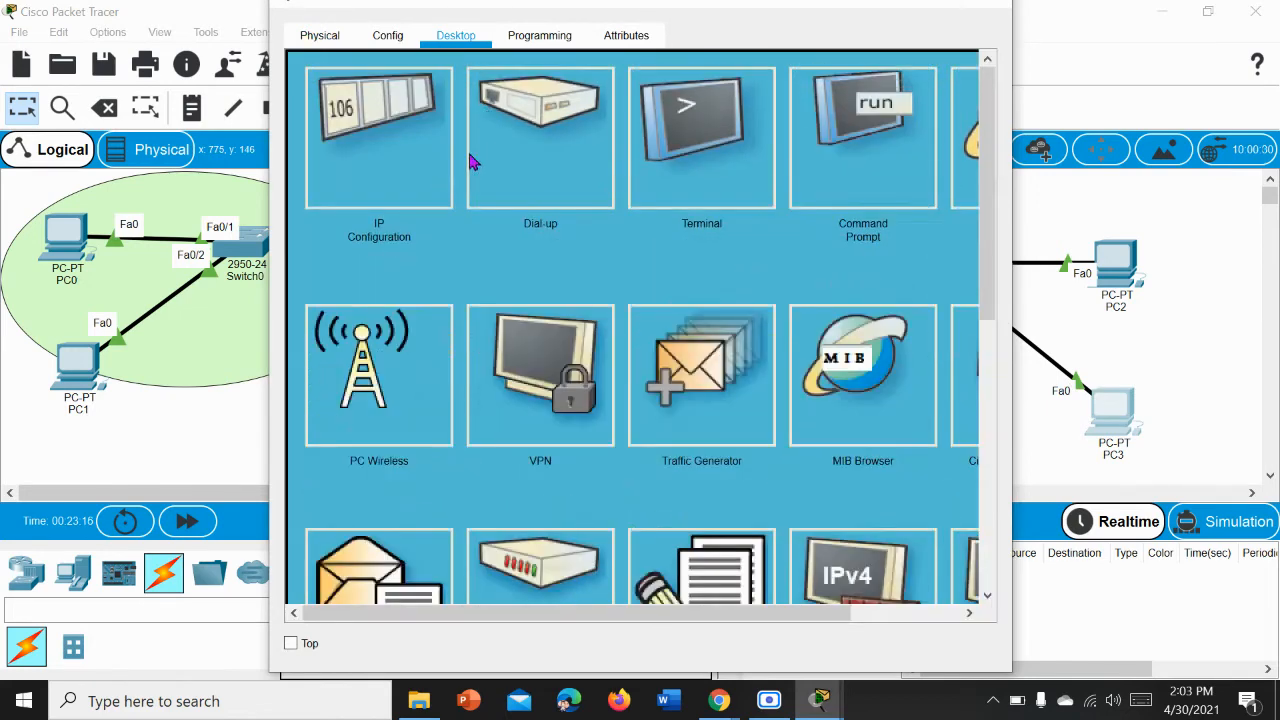
pyautogui.click(381, 158)
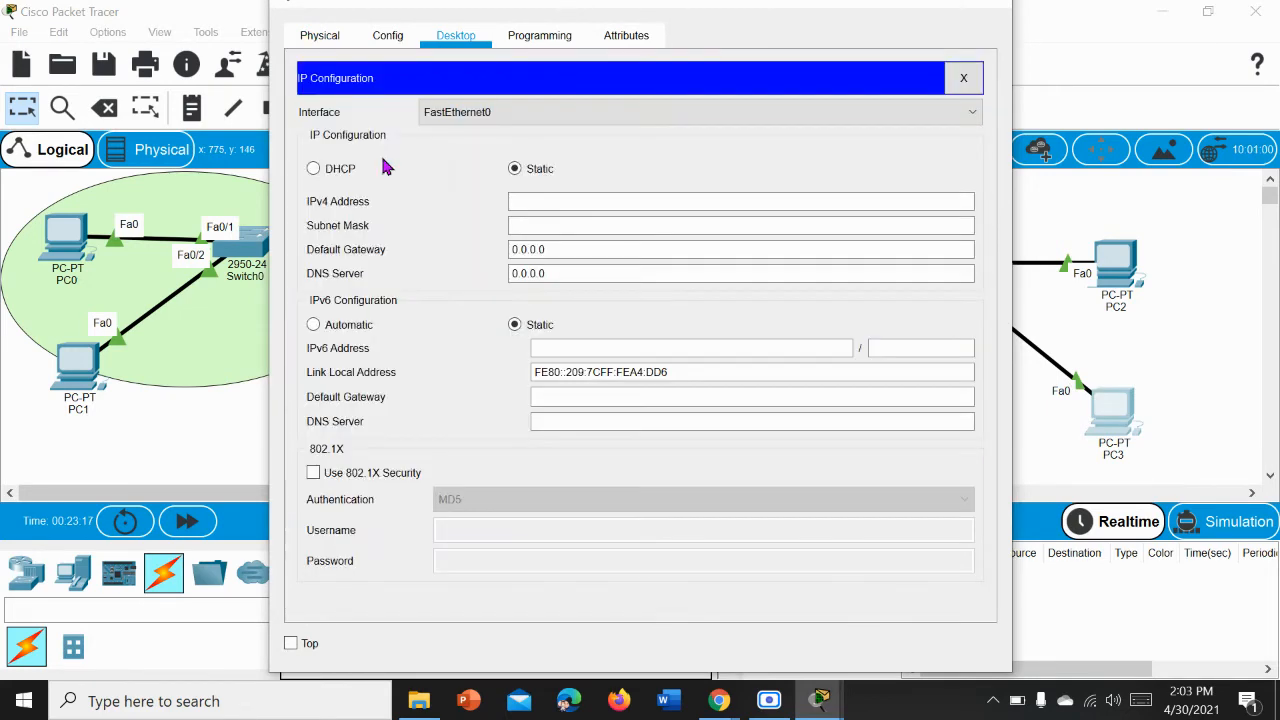
pyautogui.click(557, 201)
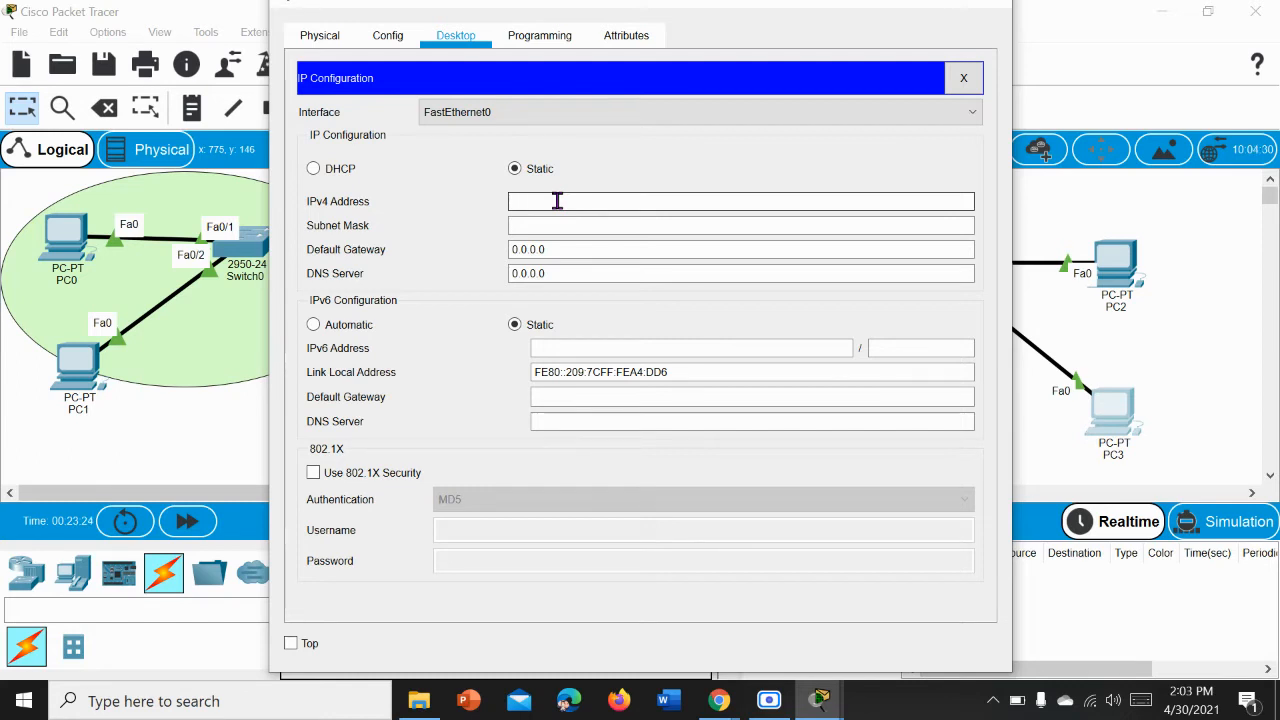
pyautogui.write('172')
pyautogui.write('.16')
pyautogui.write('.1')
pyautogui.write('0')
pyautogui.write('2')
pyautogui.press('Tab')
# Step: Set PC3's default gateway to 10.0.0.2, and close its IP configuration and device window
pyautogui.click(566, 249)
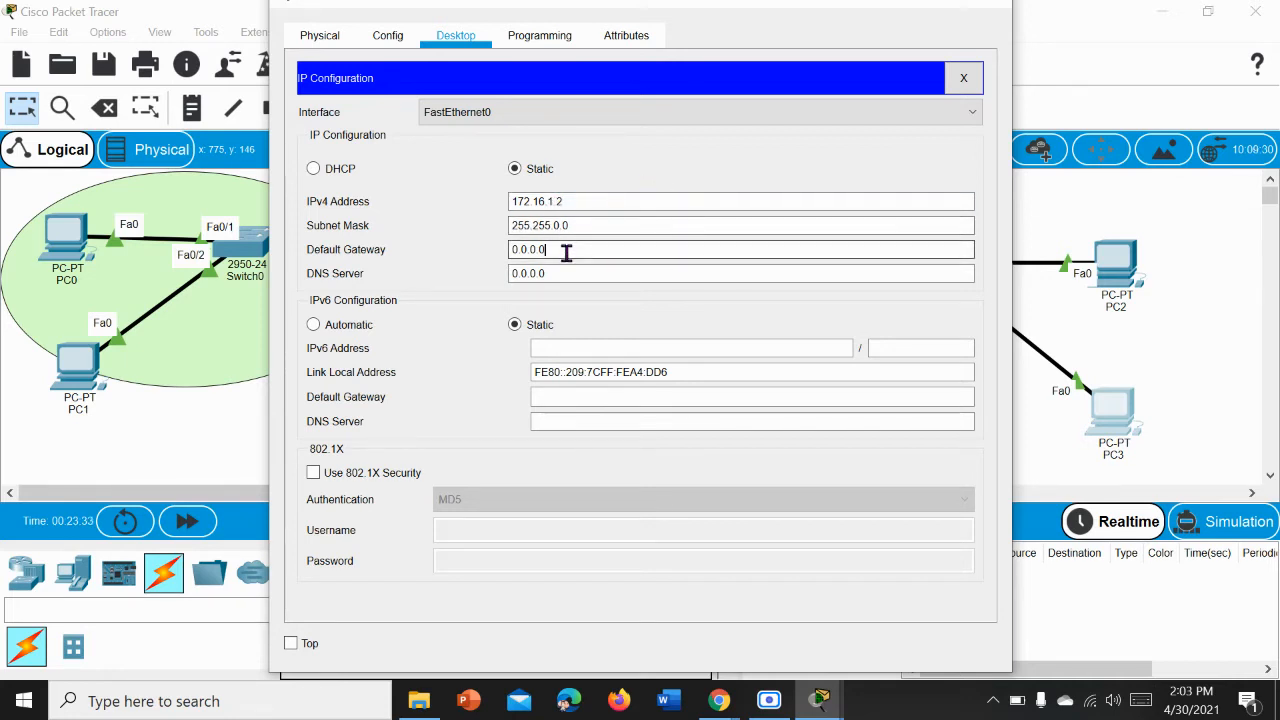
pyautogui.press('BackSpace')
pyautogui.press('BackSpace')
pyautogui.press('BackSpace')
pyautogui.press('BackSpace')
pyautogui.press('BackSpace')
pyautogui.press('BackSpace')
pyautogui.press('BackSpace')
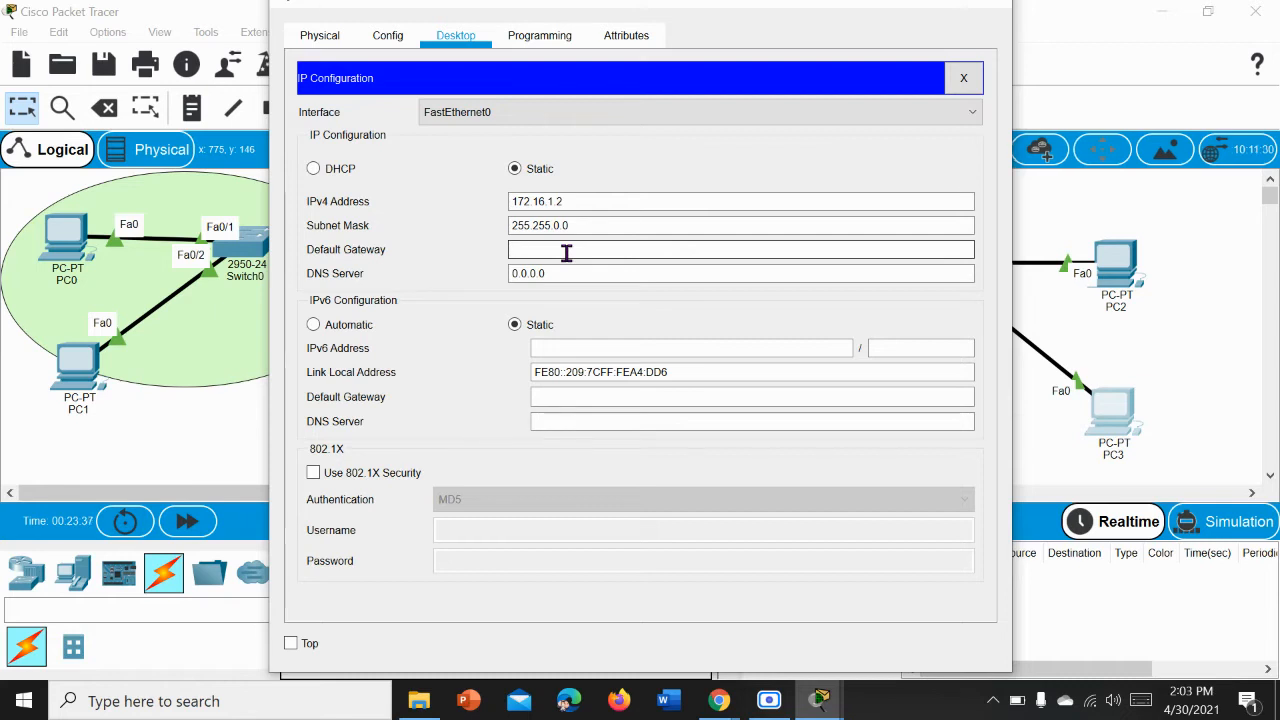
pyautogui.write('10.0')
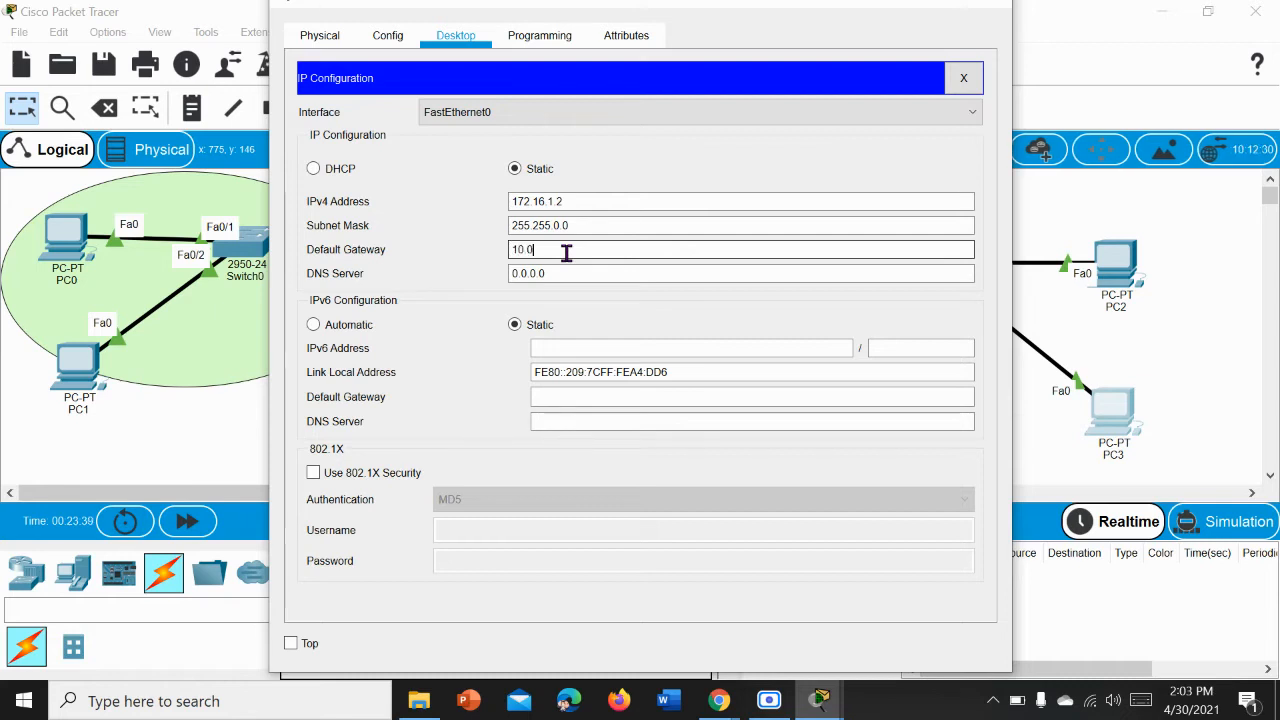
pyautogui.write('.0.2')
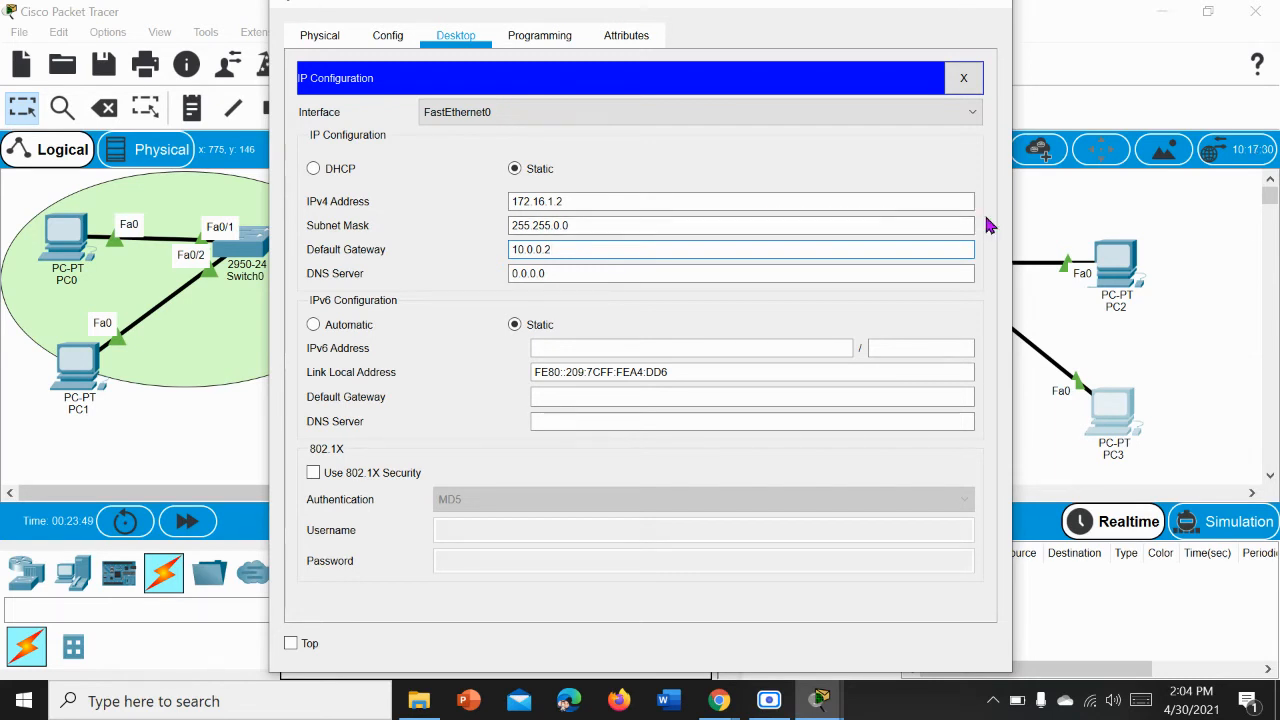
pyautogui.click(1026, 216)
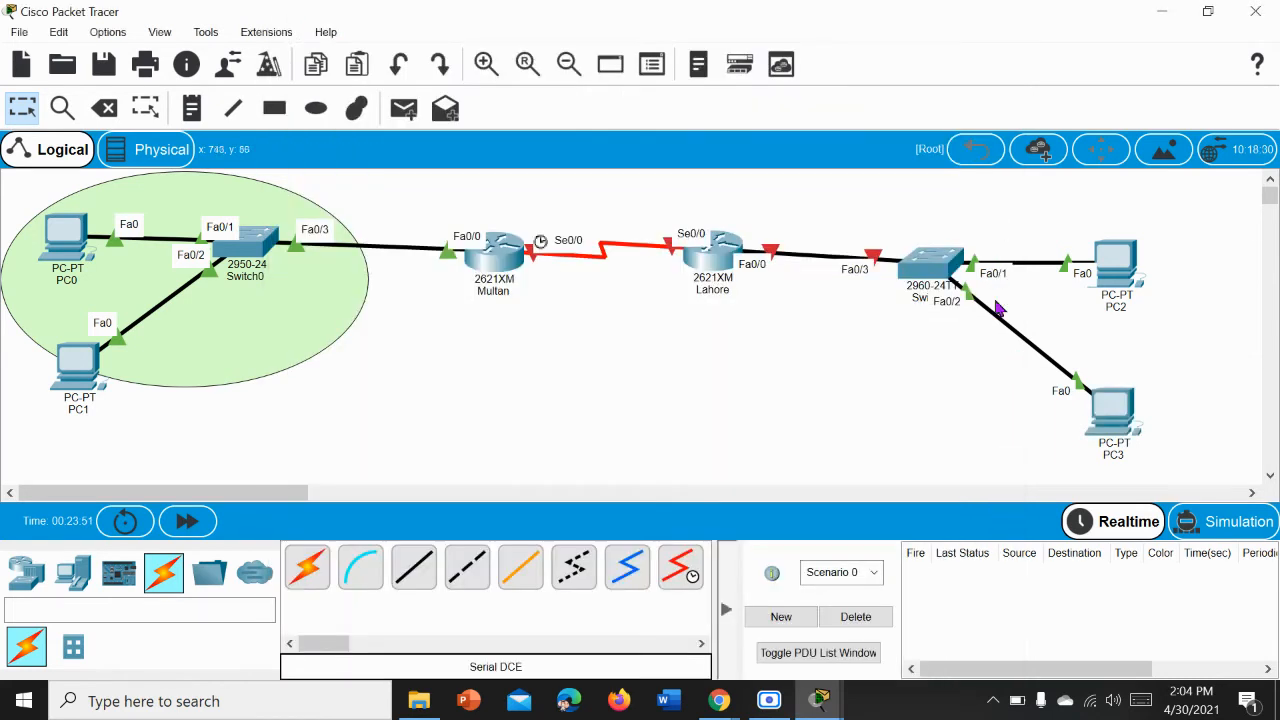
pyautogui.moveTo(820, 708)
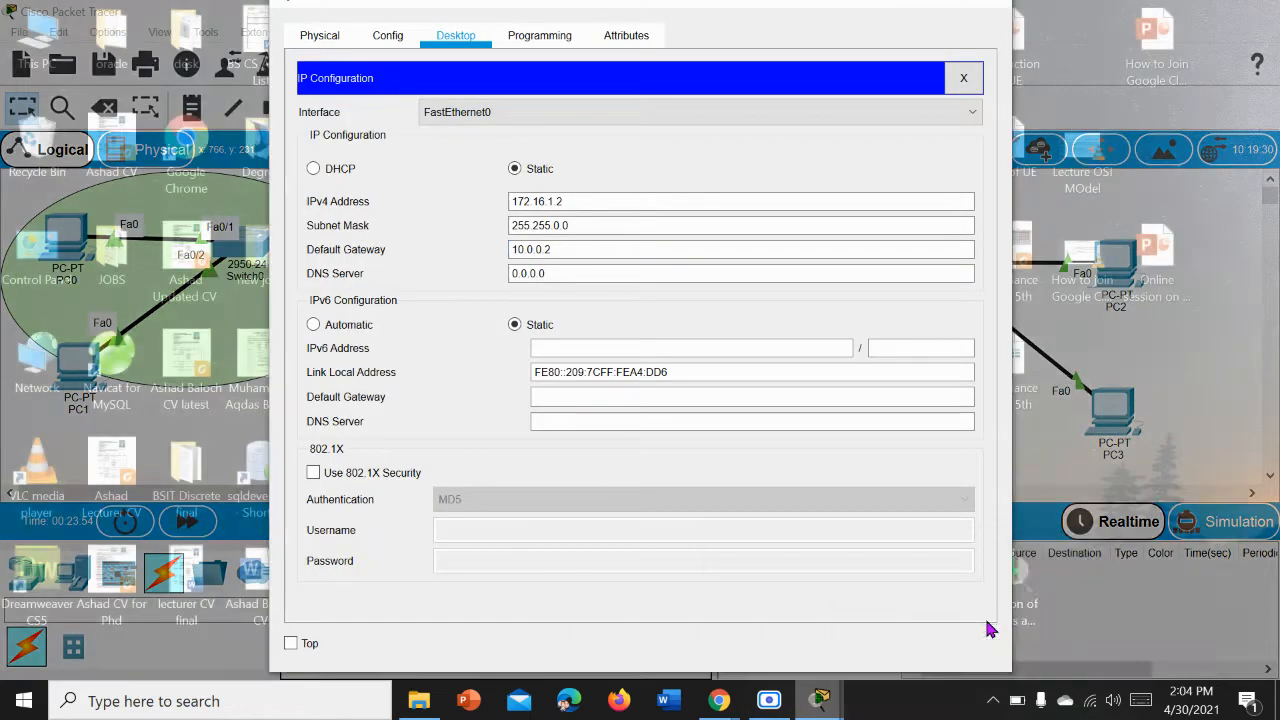
pyautogui.click(988, 628)
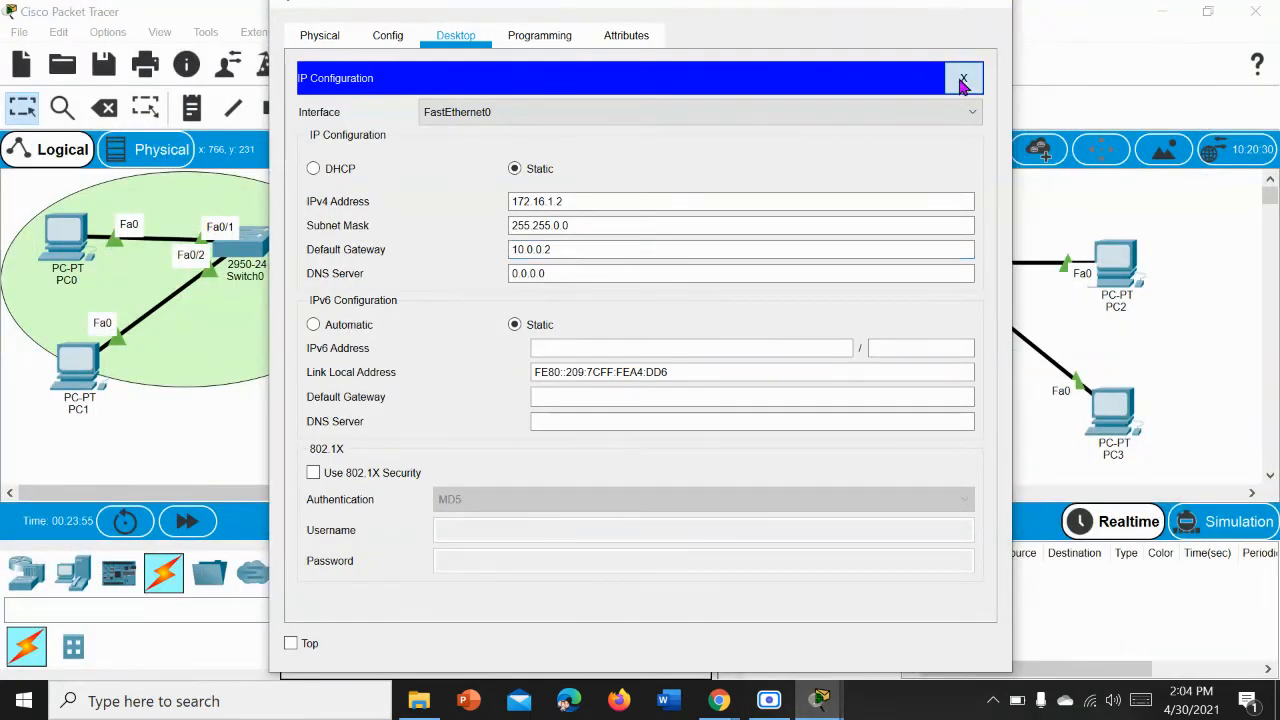
pyautogui.click(963, 78)
pyautogui.click(1005, 10)
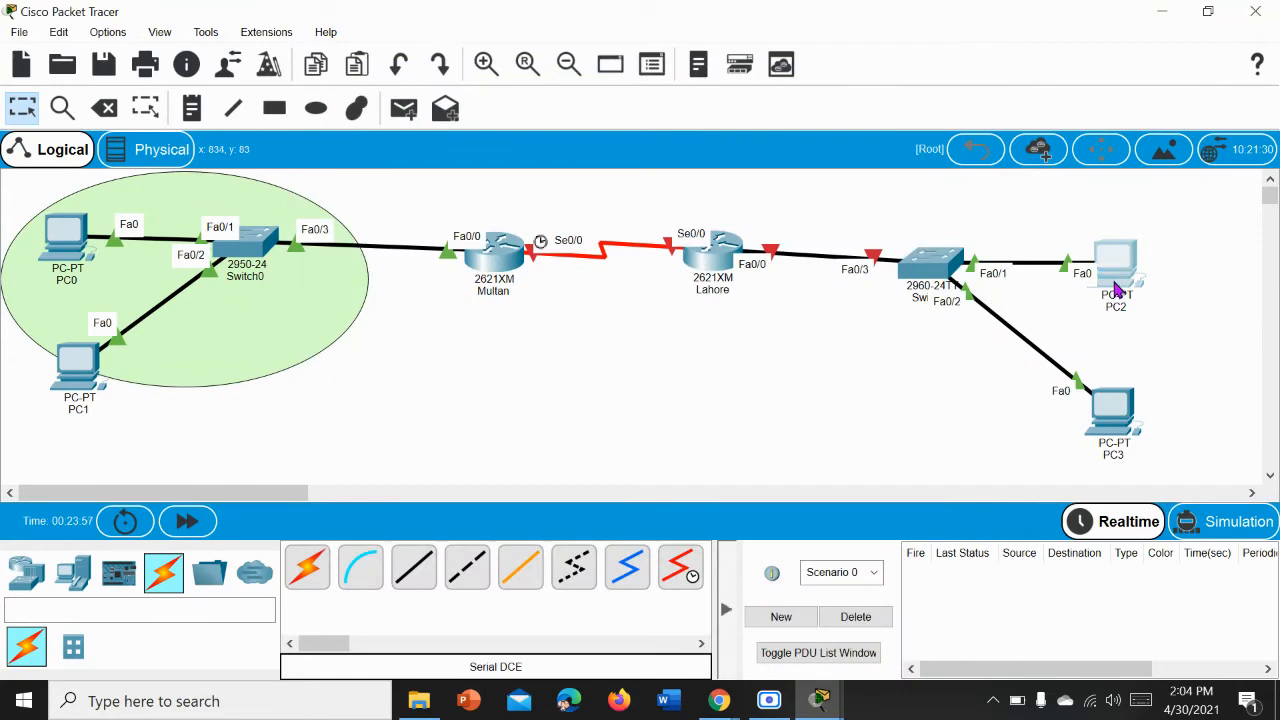
# Step: Open PC2's IP configuration and set its static IPv4 address to 172.16.1.3 with subnet mask 255.255.0.0
pyautogui.click(1117, 289)
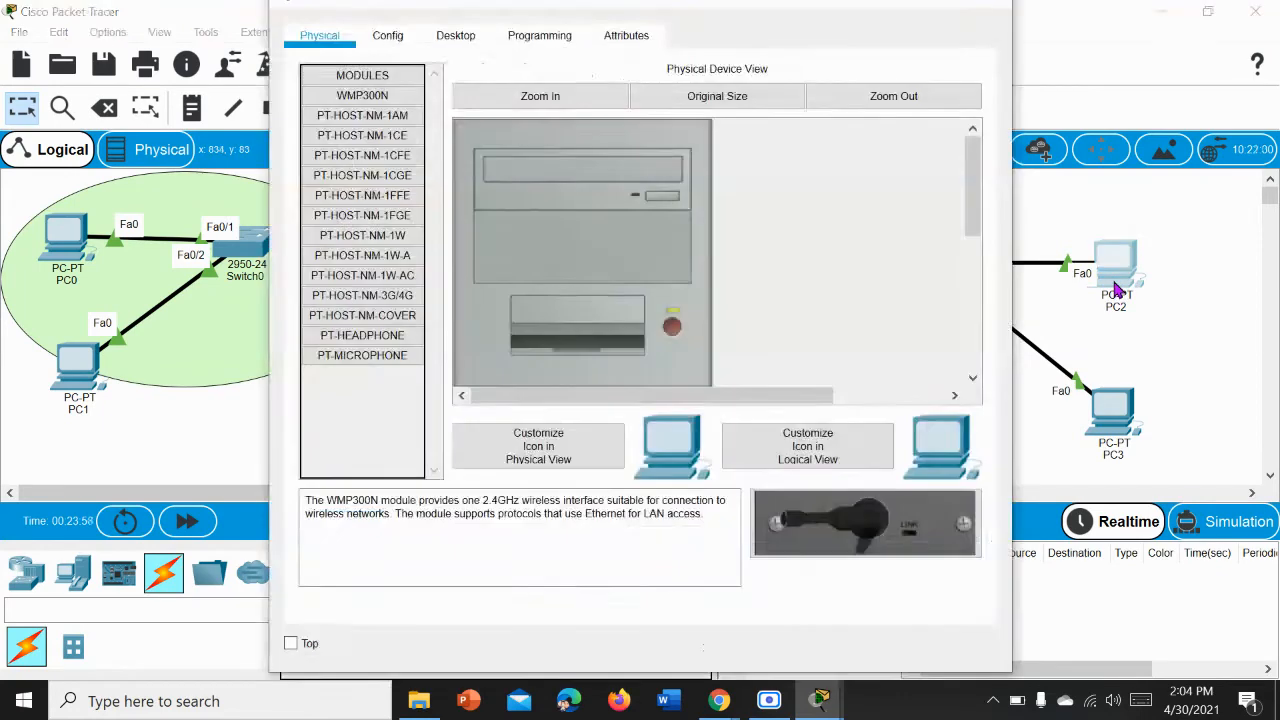
pyautogui.click(389, 40)
pyautogui.click(450, 40)
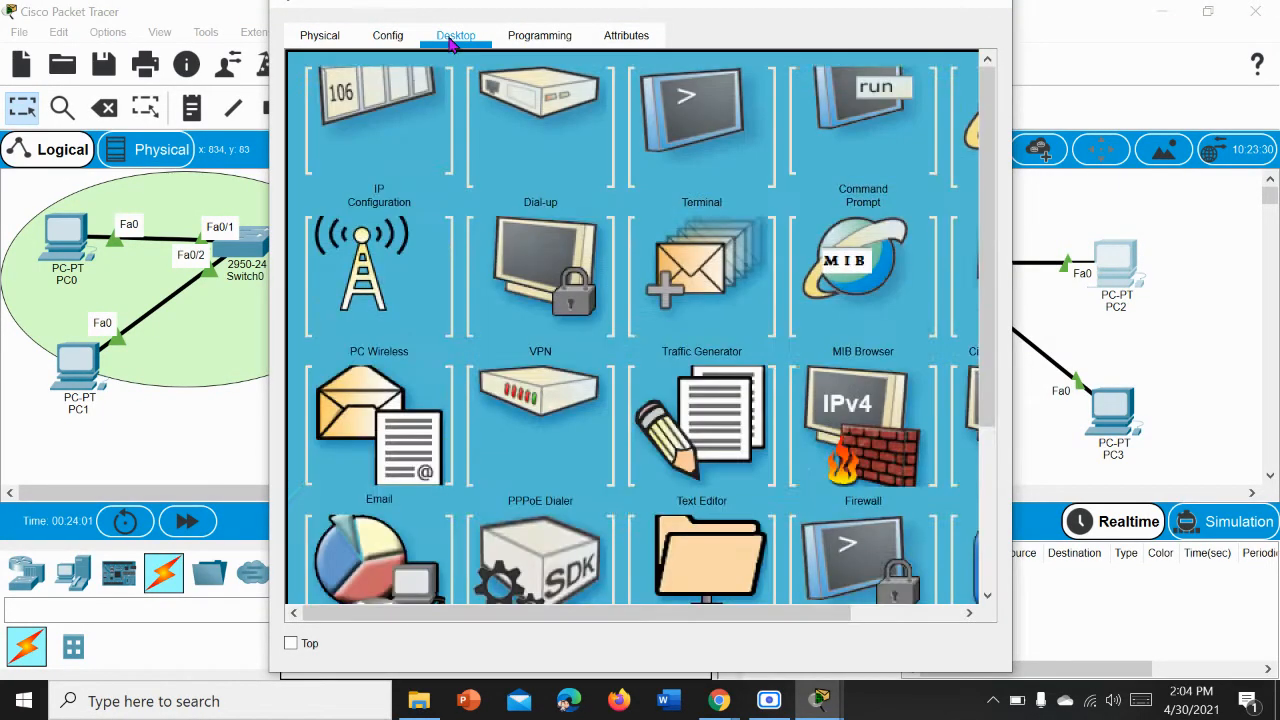
pyautogui.click(380, 148)
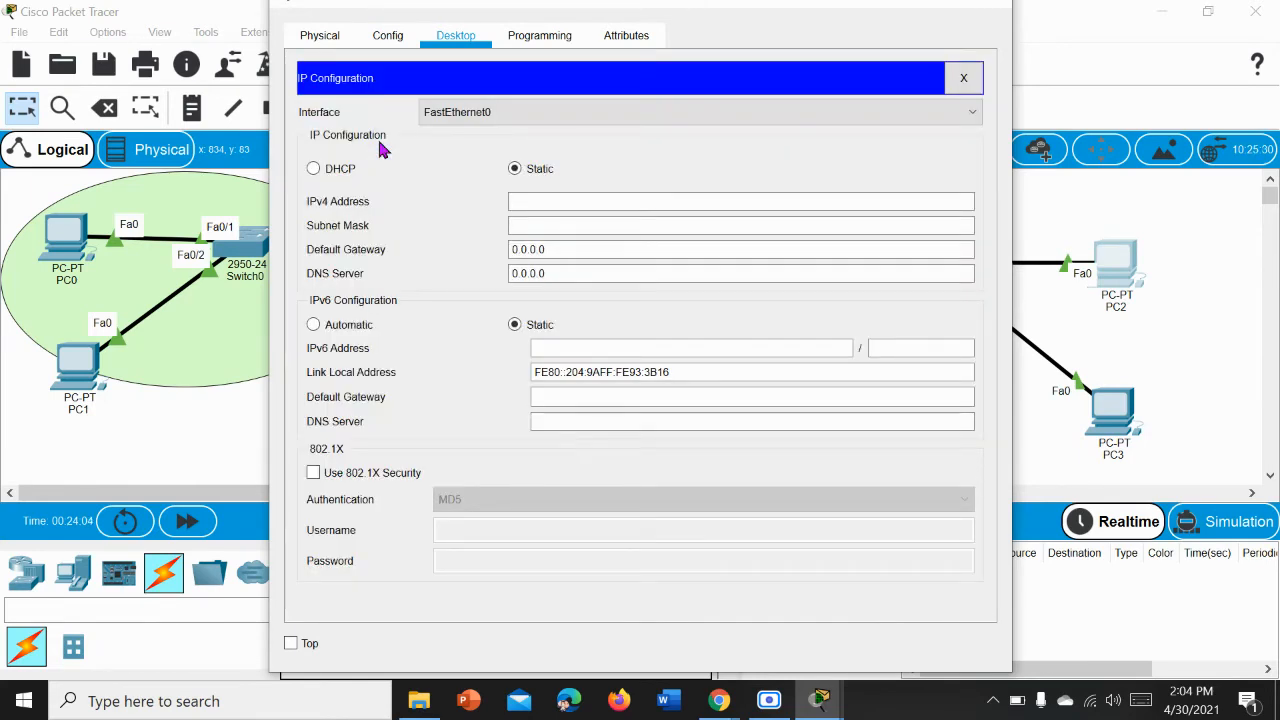
pyautogui.click(525, 201)
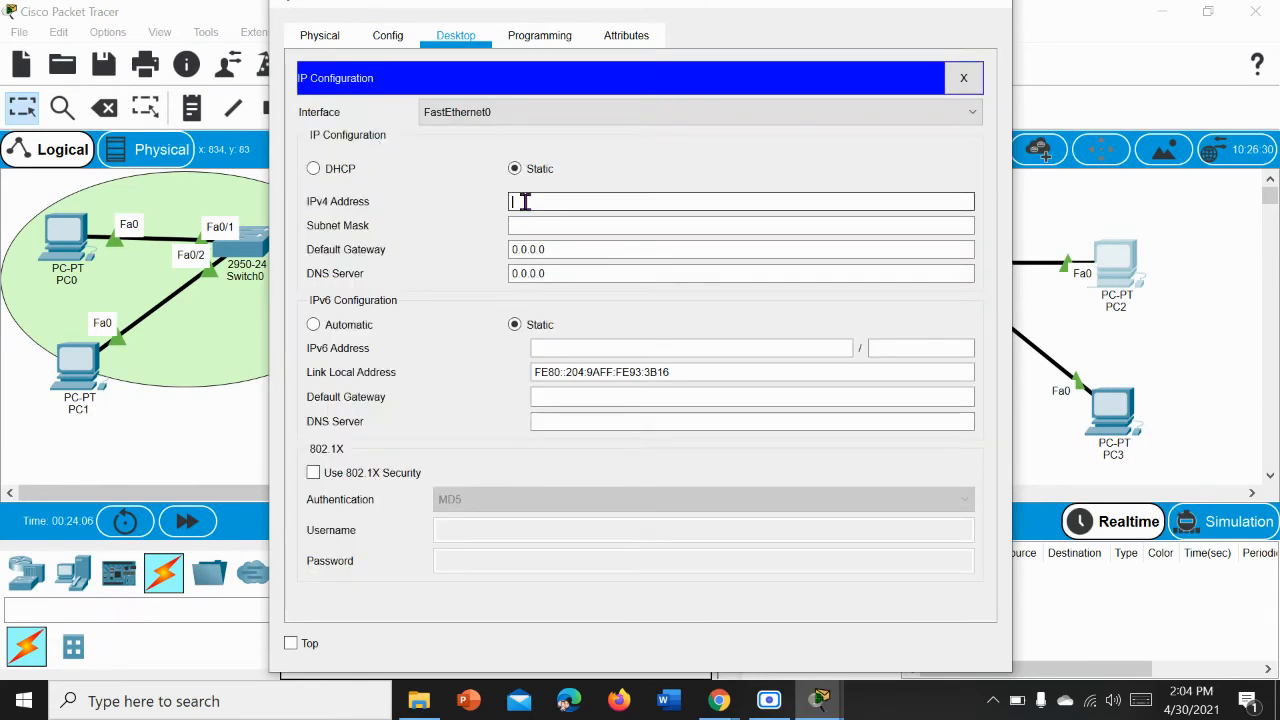
pyautogui.write('172.16.1.3')
pyautogui.press('Left')
pyautogui.press('BackSpace')
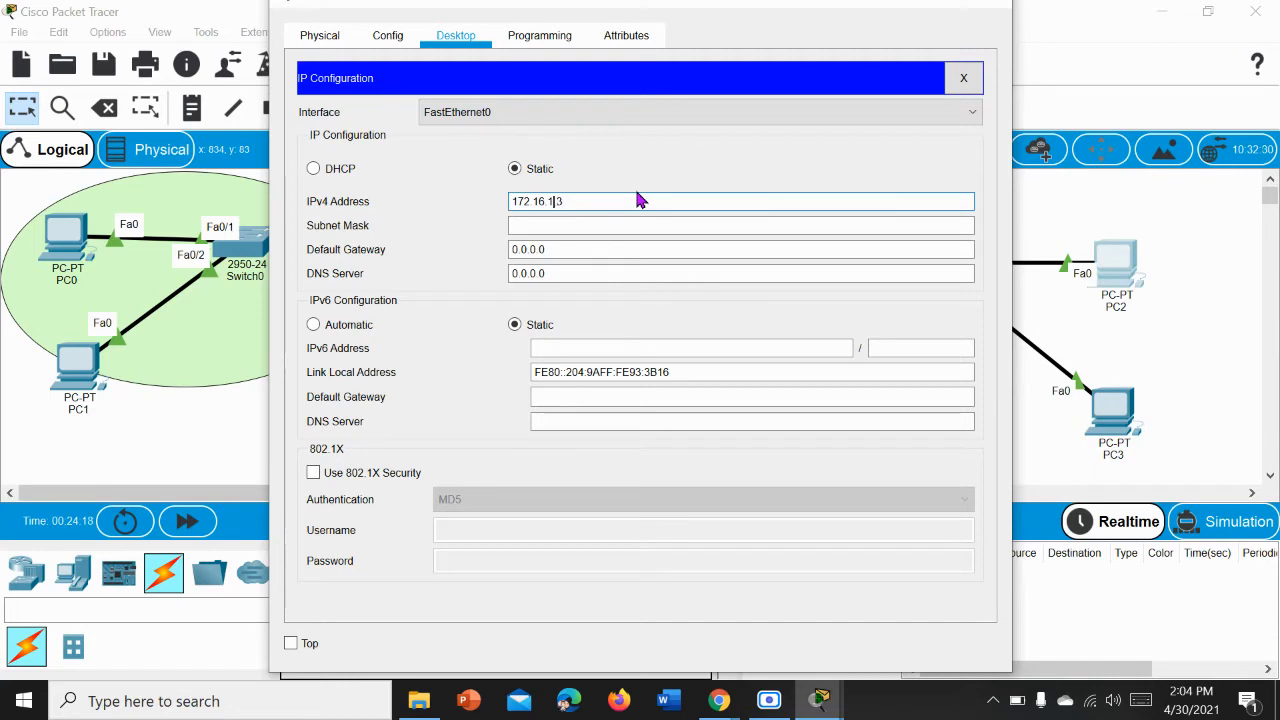
pyautogui.press('Tab')
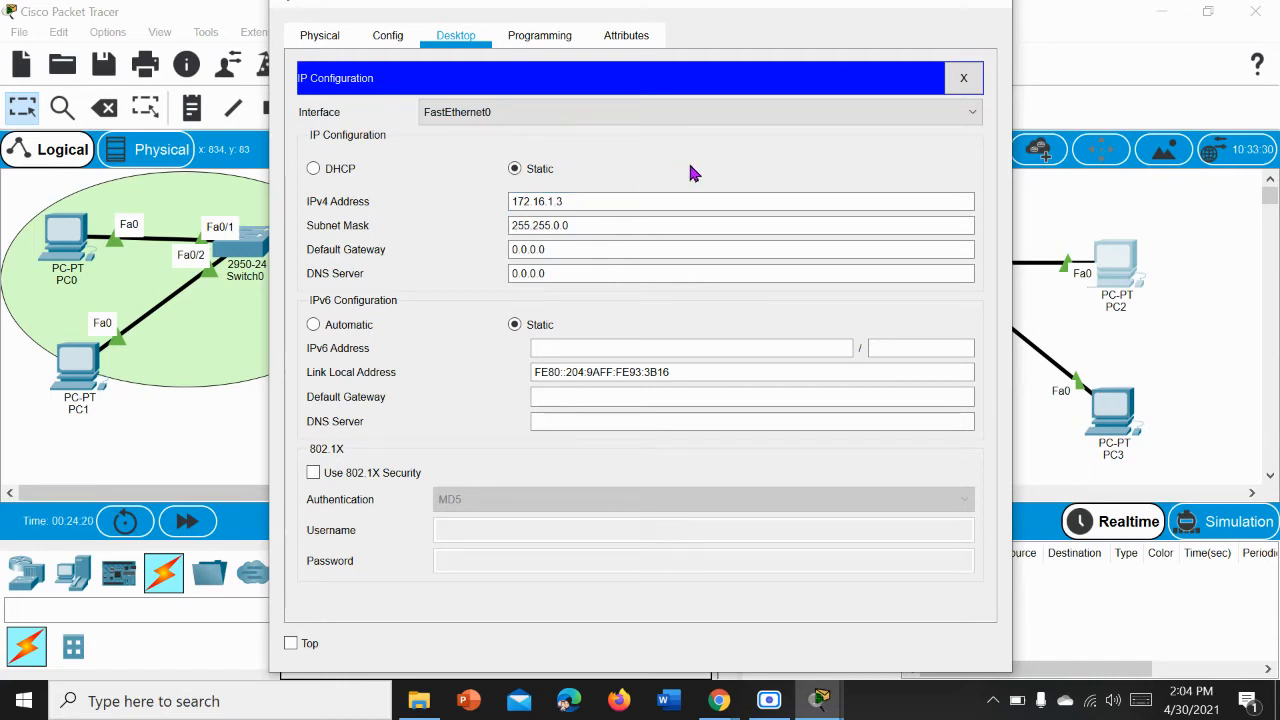
# Step: Set PC2's default gateway to 10.0.0.2, and close its IP configuration and device window
pyautogui.click(551, 249)
pyautogui.press('BackSpace')
pyautogui.press('BackSpace')
pyautogui.press('BackSpace')
pyautogui.press('BackSpace')
pyautogui.press('BackSpace')
pyautogui.press('BackSpace')
pyautogui.press('BackSpace')
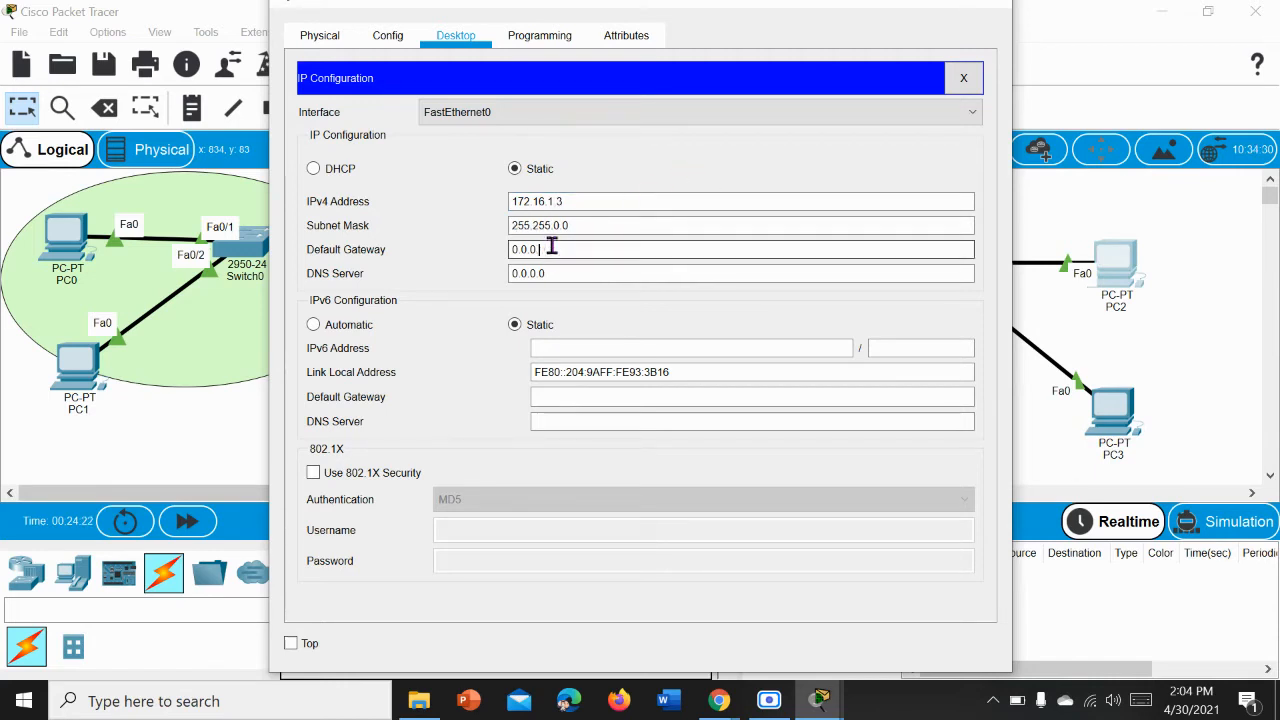
pyautogui.write('10.0.0.2')
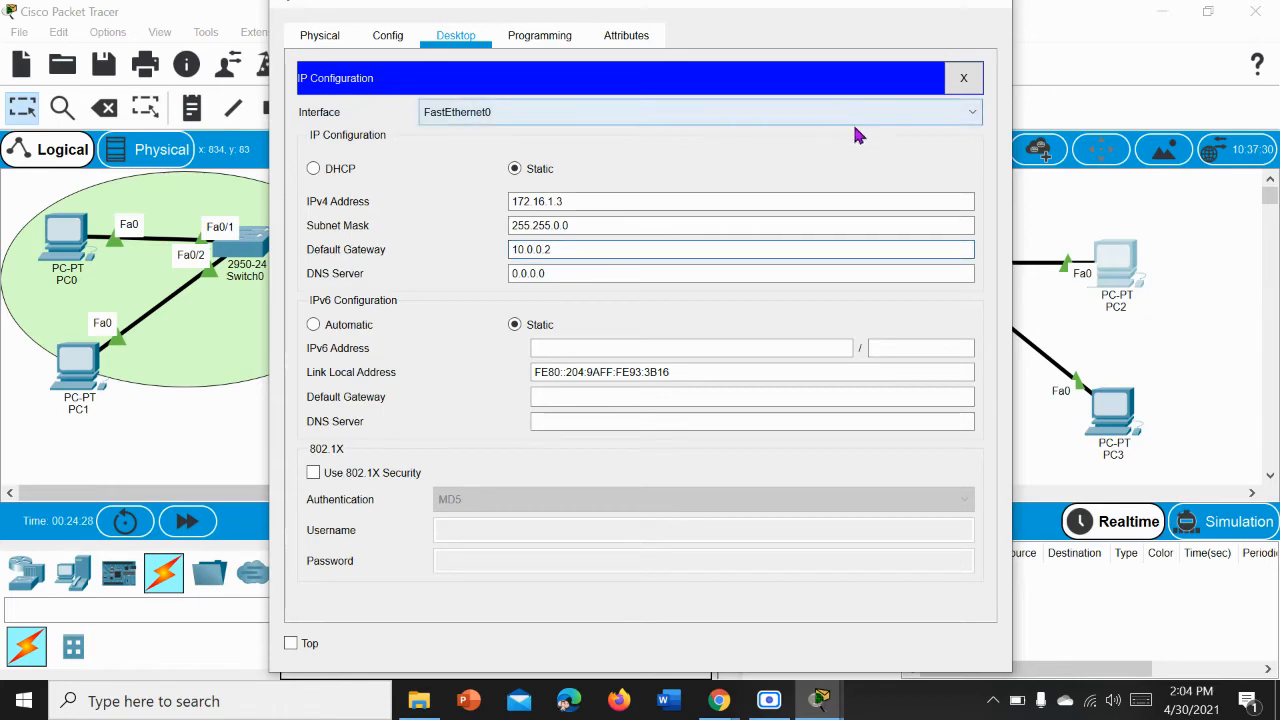
pyautogui.click(836, 151)
pyautogui.click(963, 78)
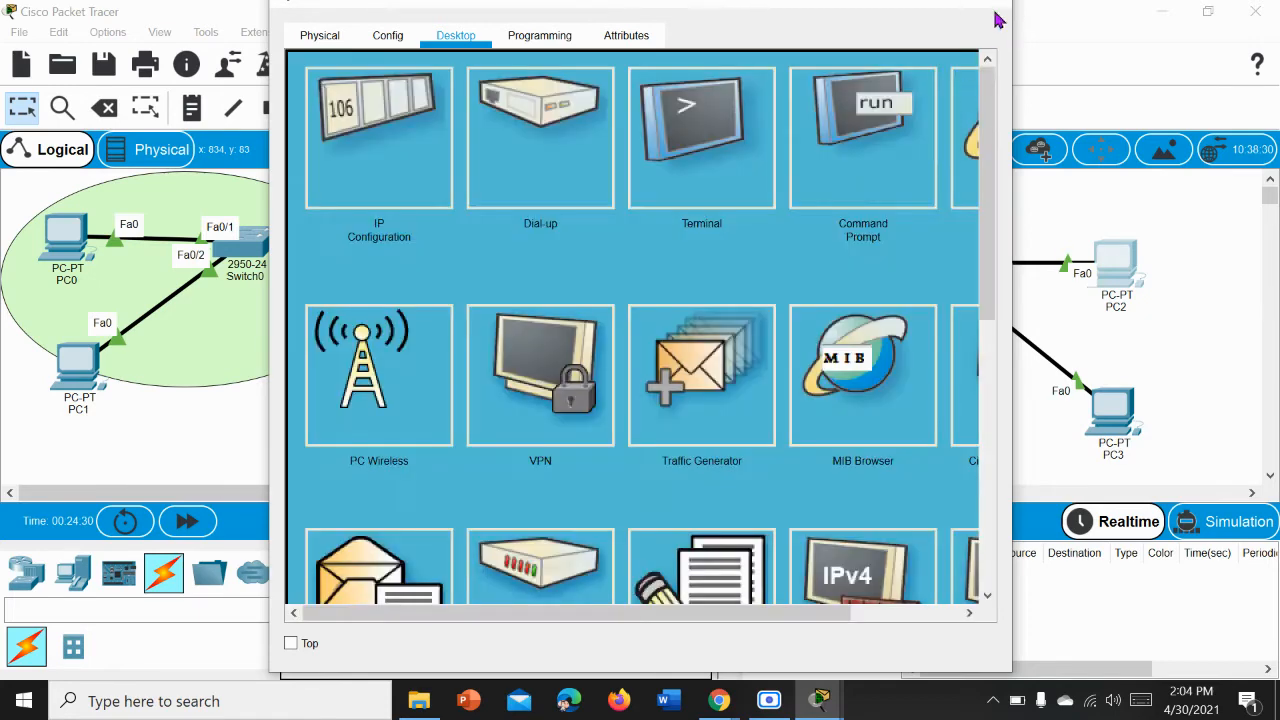
pyautogui.click(992, 6)
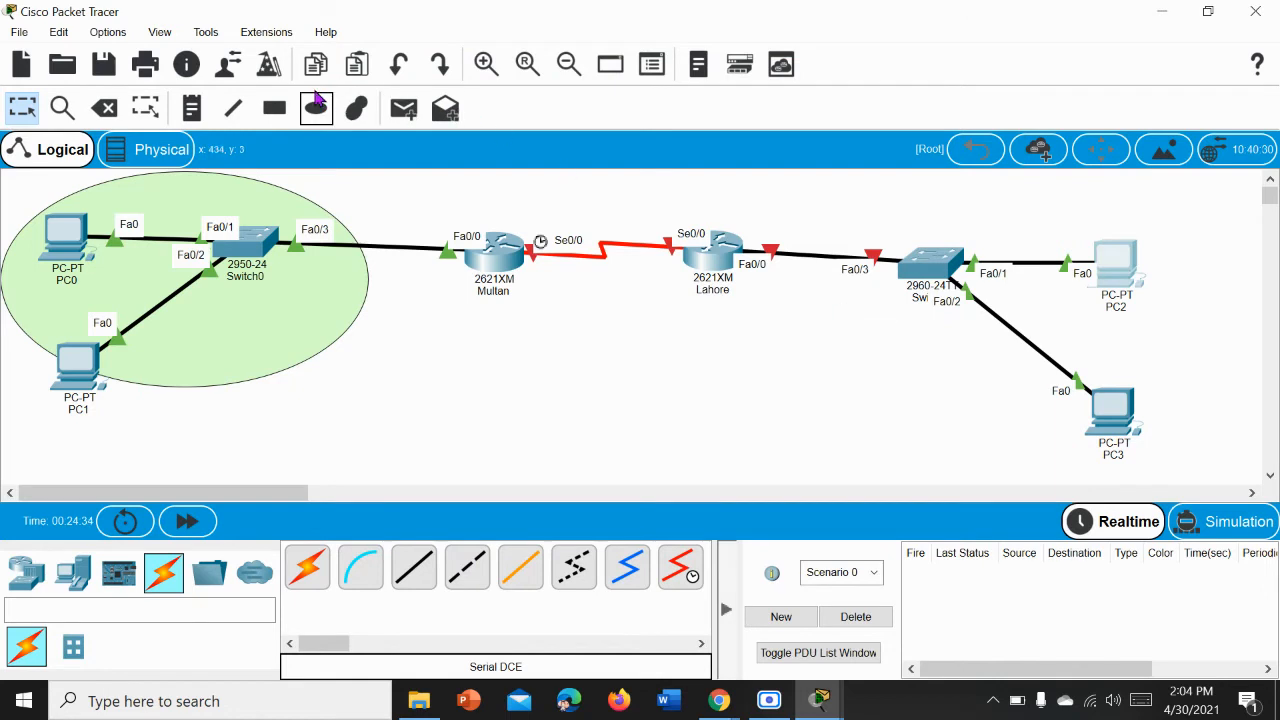
# Step: Draw an outlined ellipse with fill colour #a9afff around the Lahore-side switch, PC2 and PC3
pyautogui.click(352, 112)
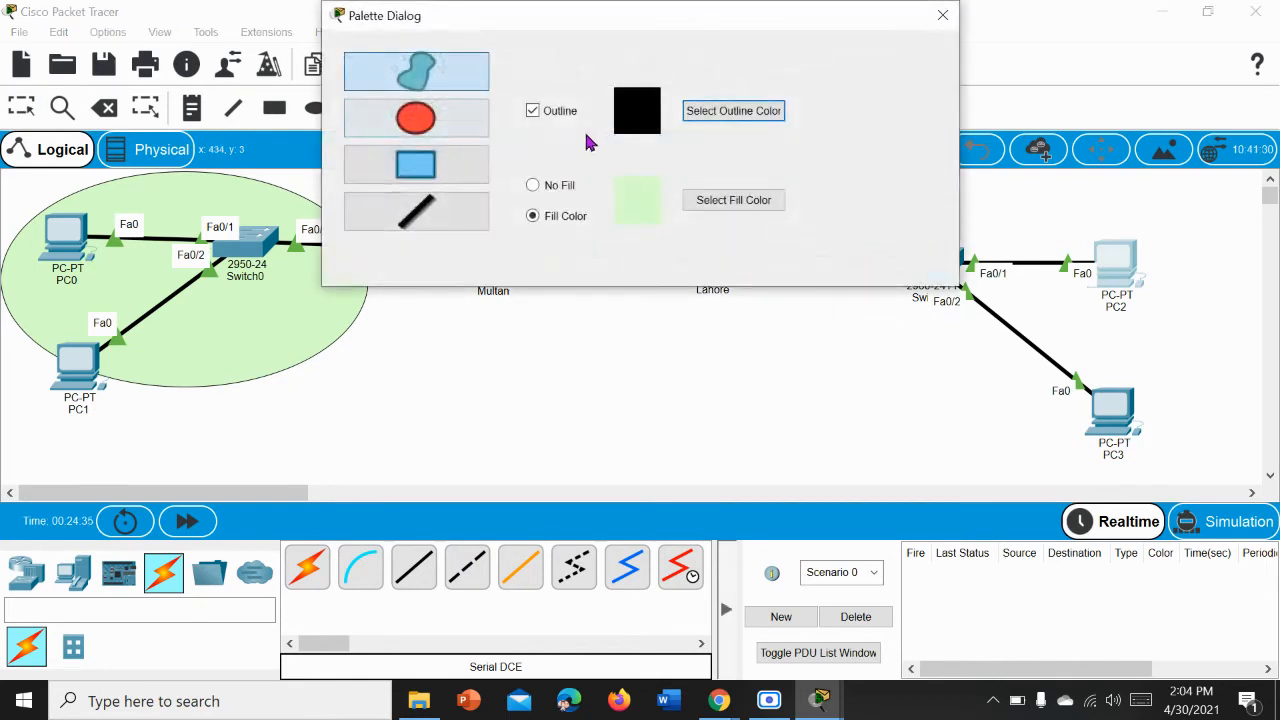
pyautogui.click(734, 203)
pyautogui.click(788, 331)
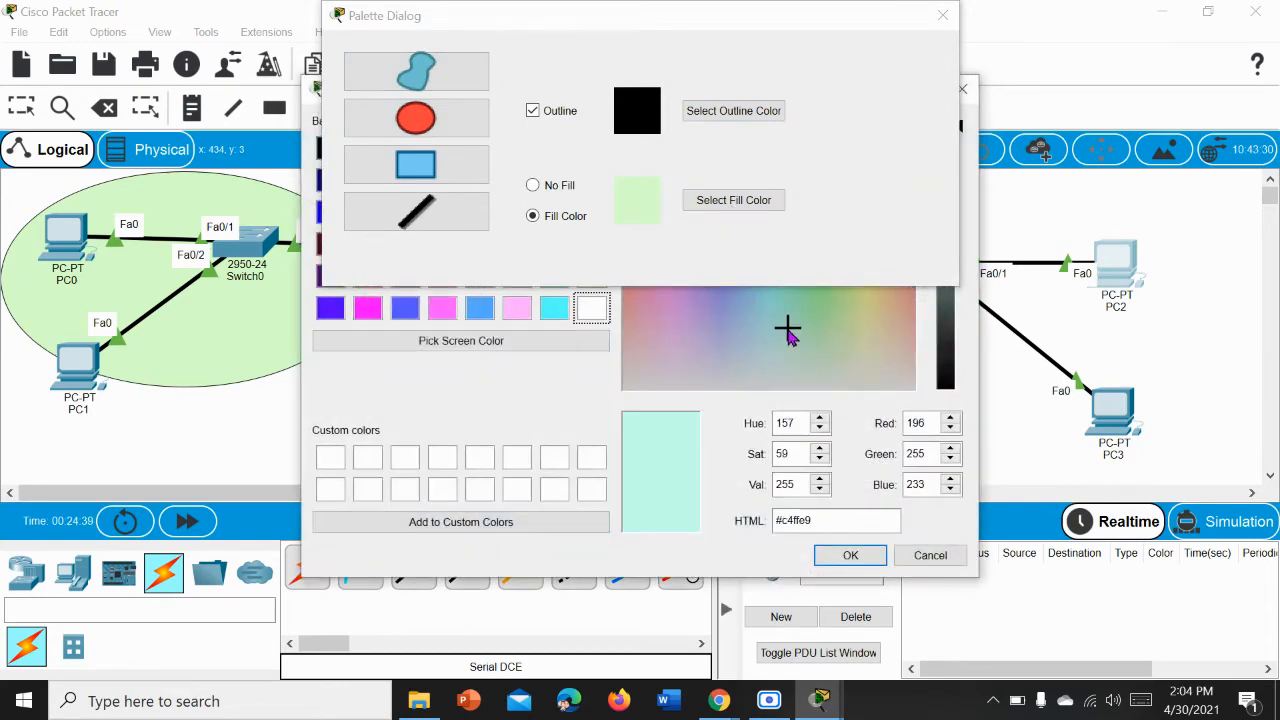
pyautogui.moveTo(788, 331); pyautogui.dragTo(723, 300)
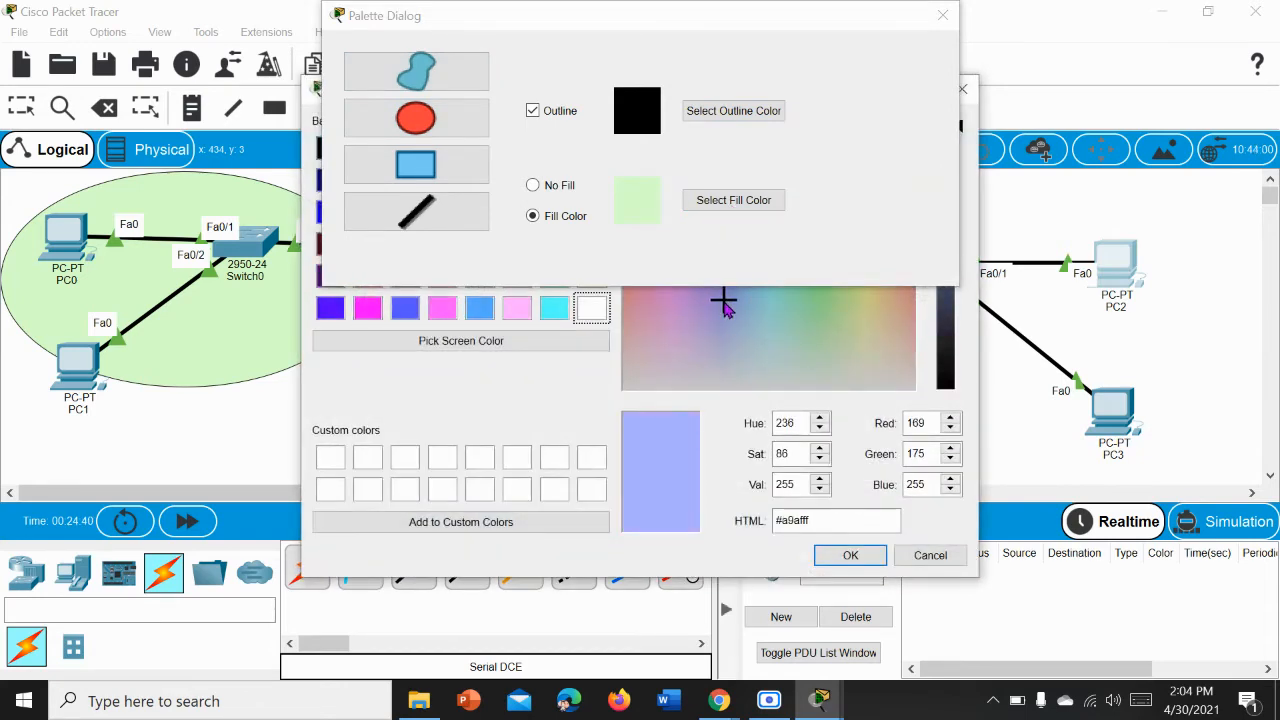
pyautogui.click(846, 556)
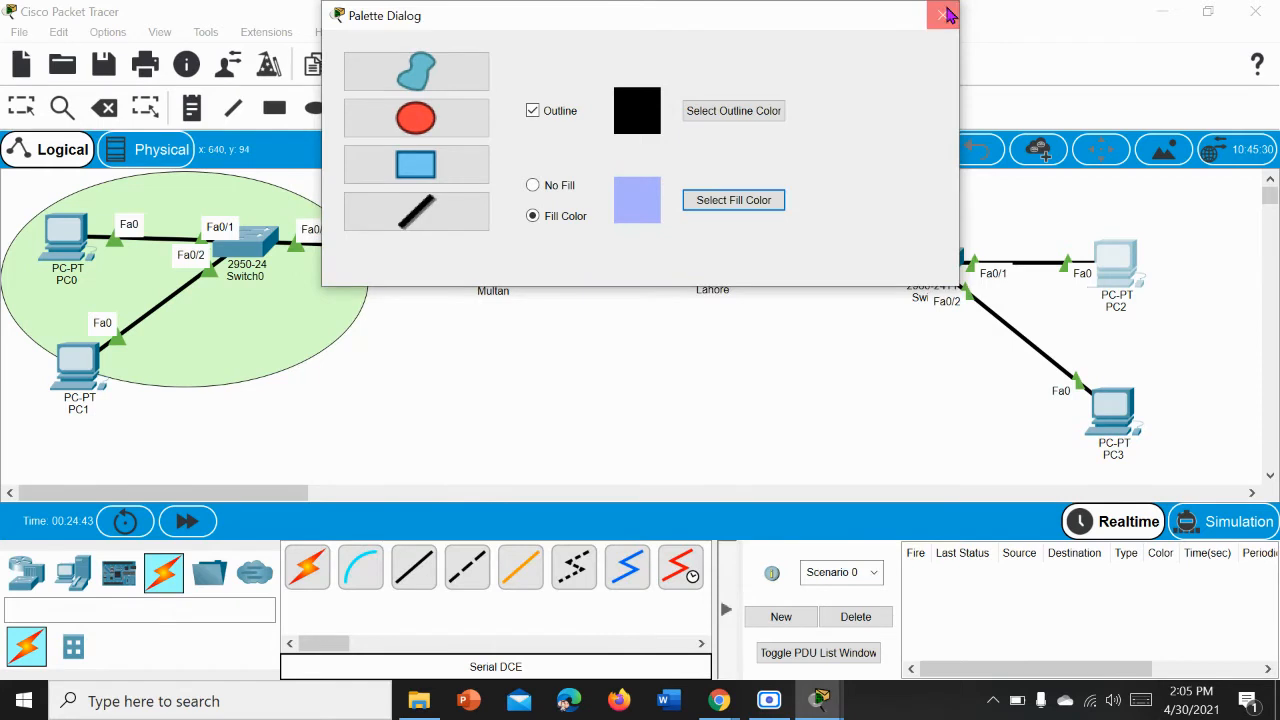
pyautogui.click(943, 15)
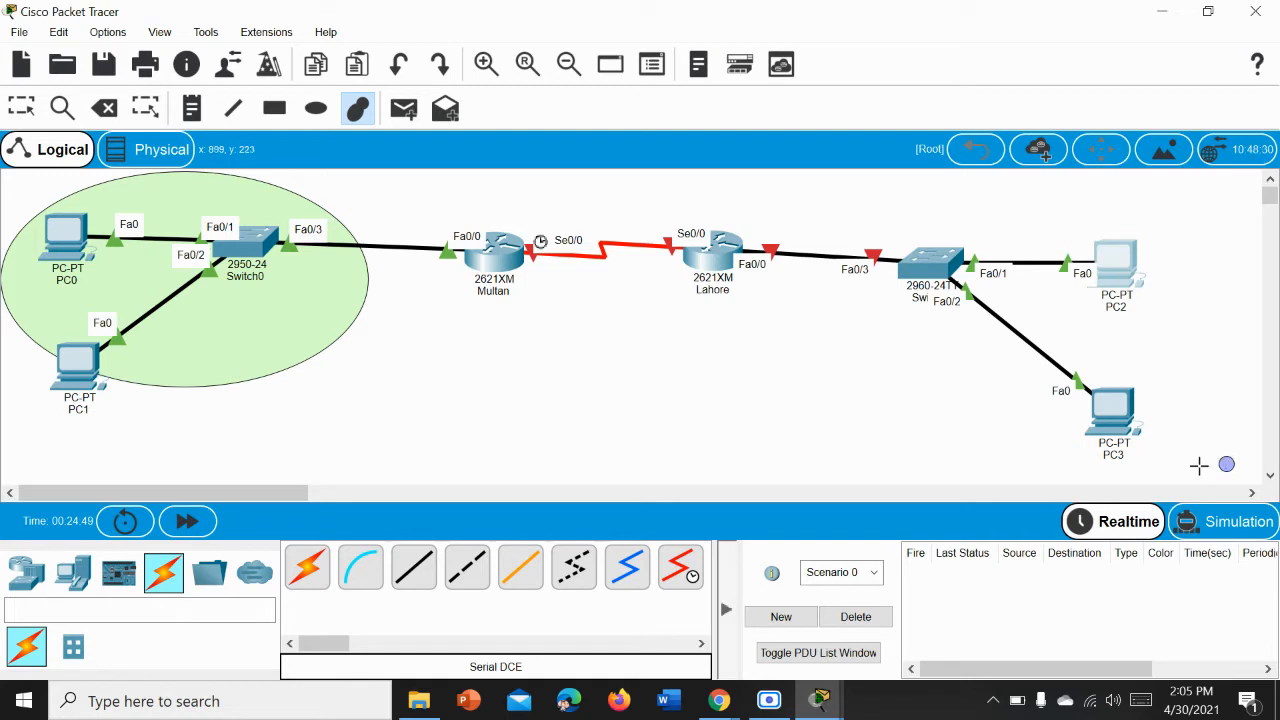
pyautogui.moveTo(1200, 466); pyautogui.dragTo(747, 170)
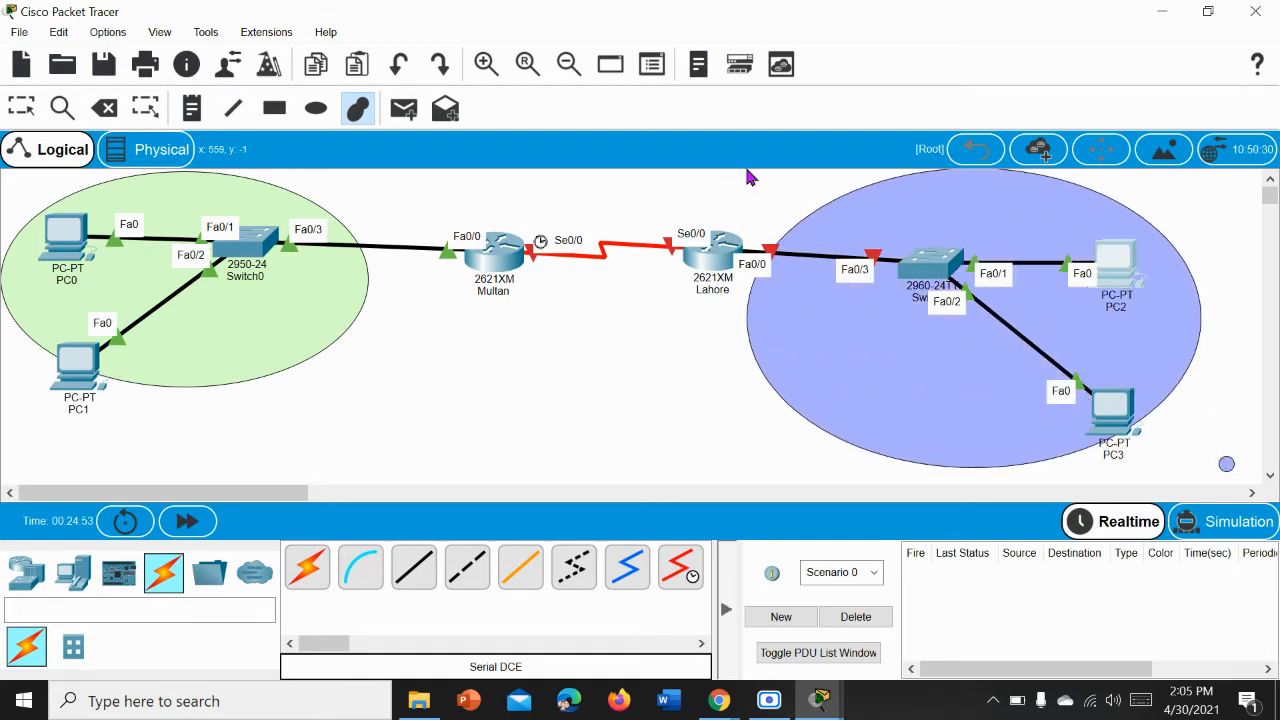
# Step: Delete the small stray blue shape beside PC3 and return to the selection tool
pyautogui.click(24, 110)
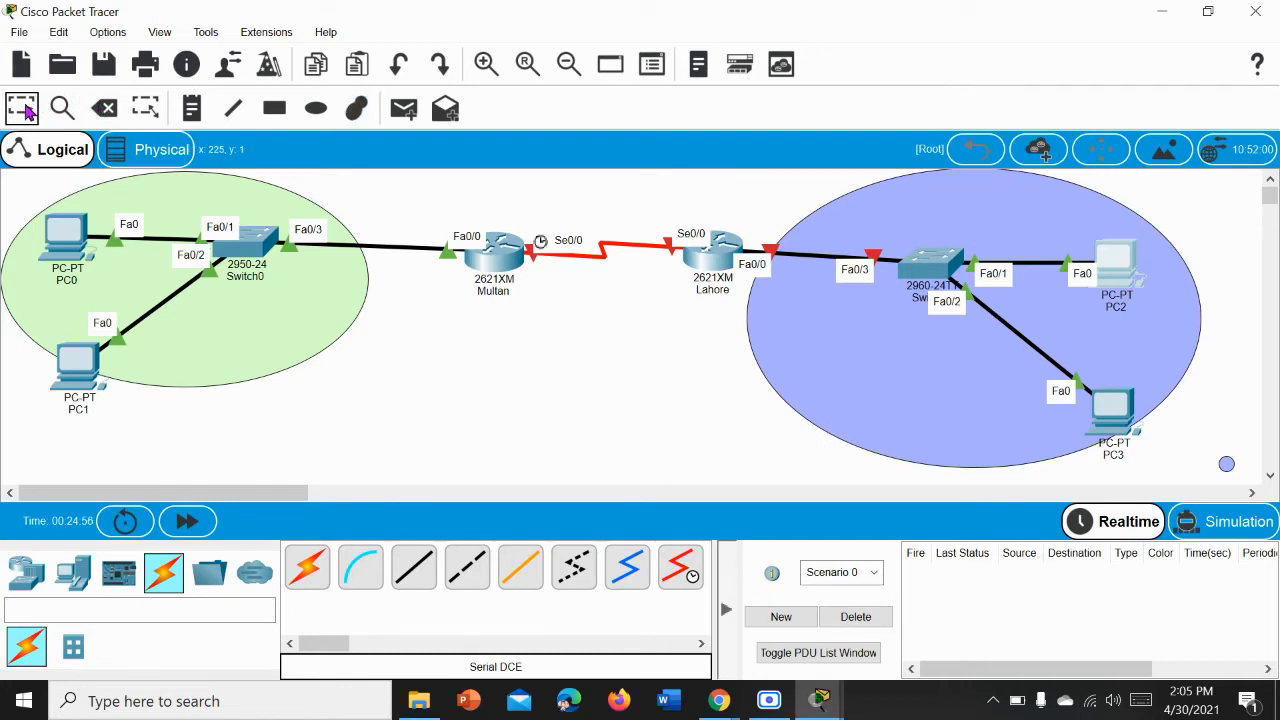
pyautogui.click(1228, 463)
pyautogui.click(116, 111)
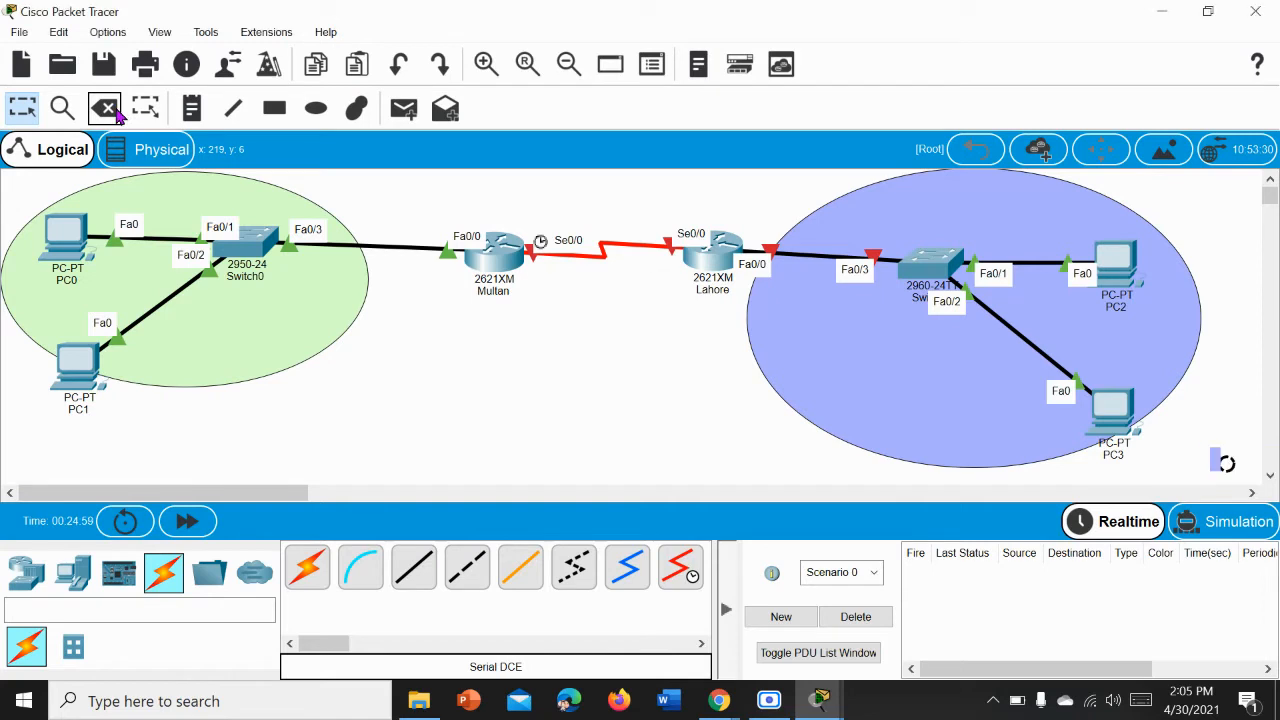
pyautogui.click(565, 376)
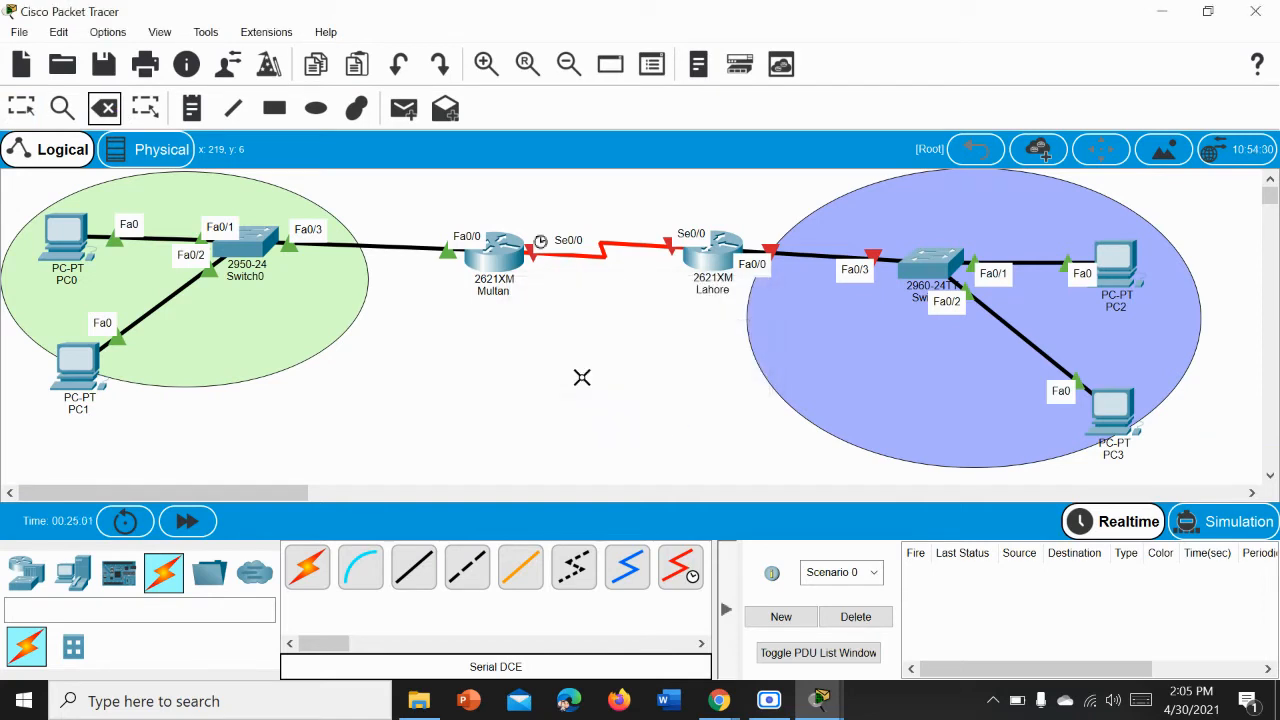
pyautogui.click(30, 113)
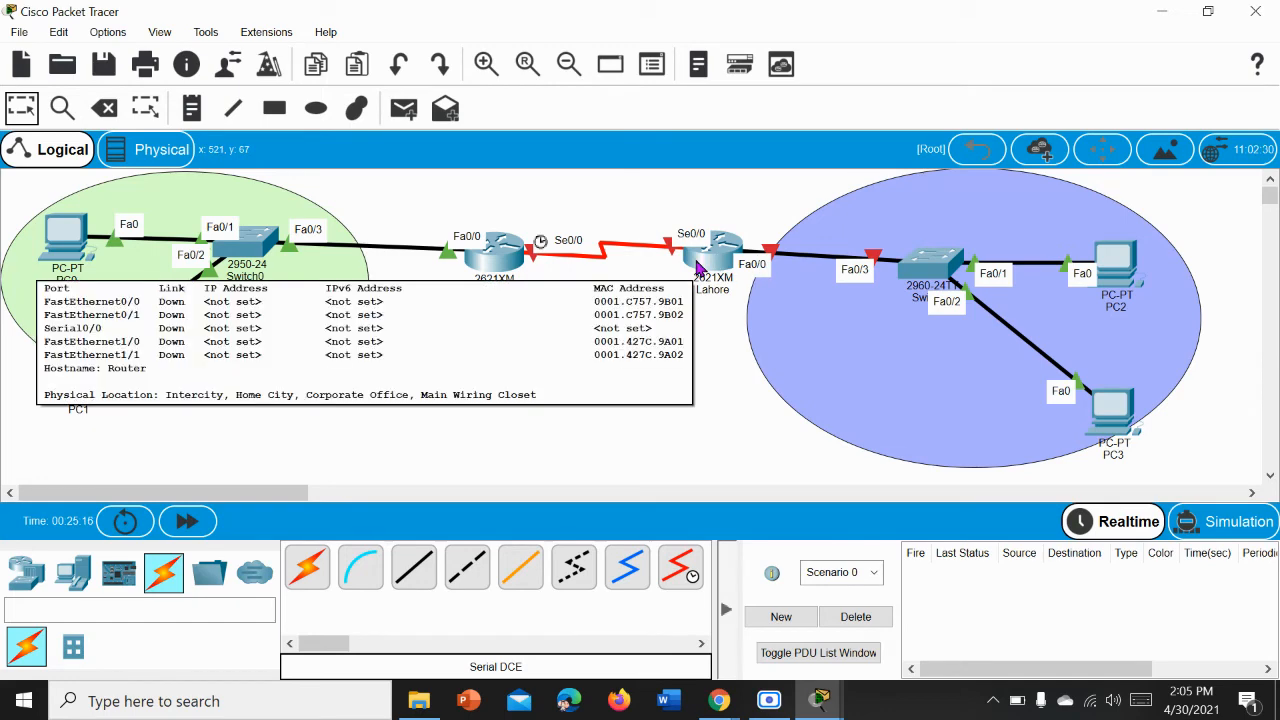
# Step: Open the Lahore router's command line, answer no to the initial configuration dialog, and start the console session
pyautogui.click(697, 267)
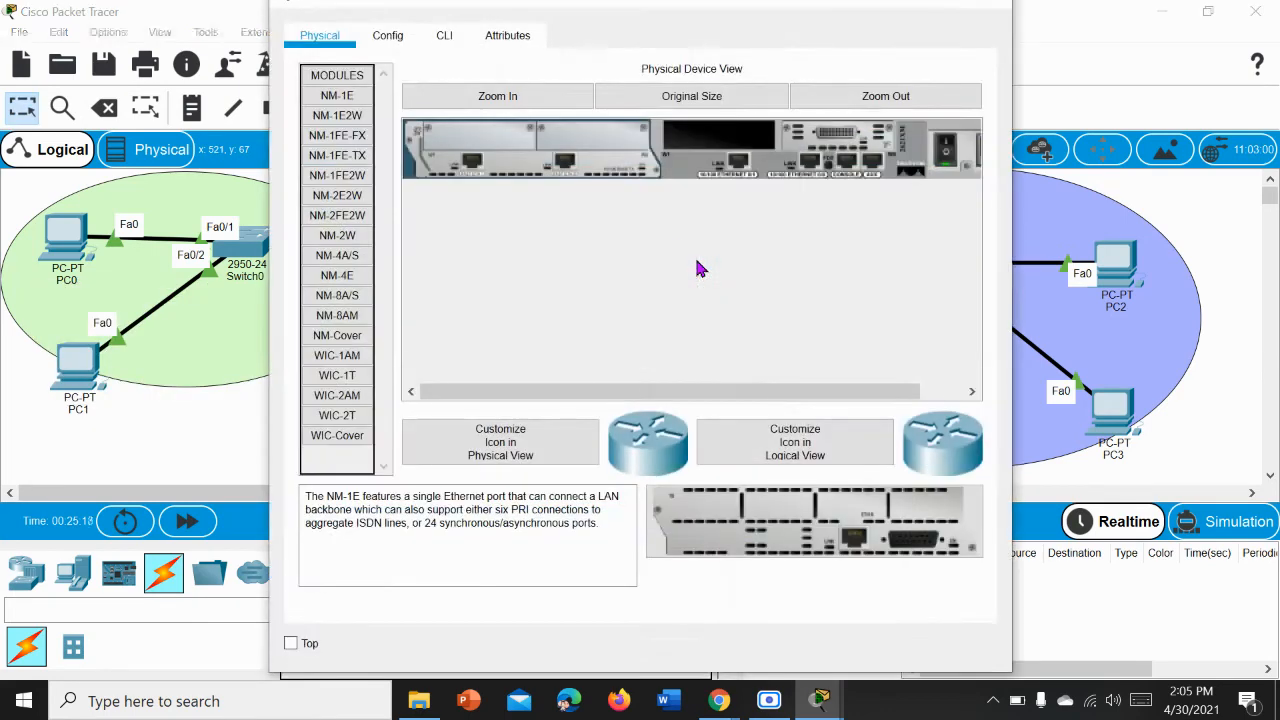
pyautogui.click(444, 37)
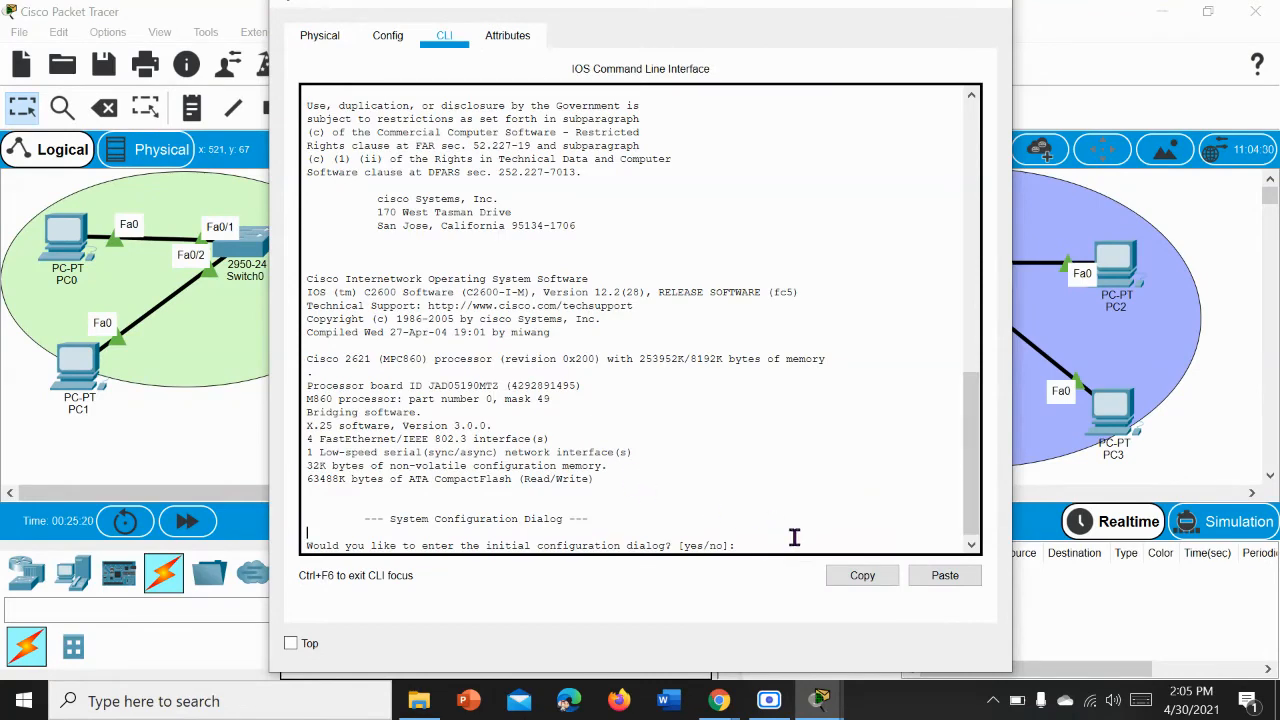
pyautogui.press('Return')
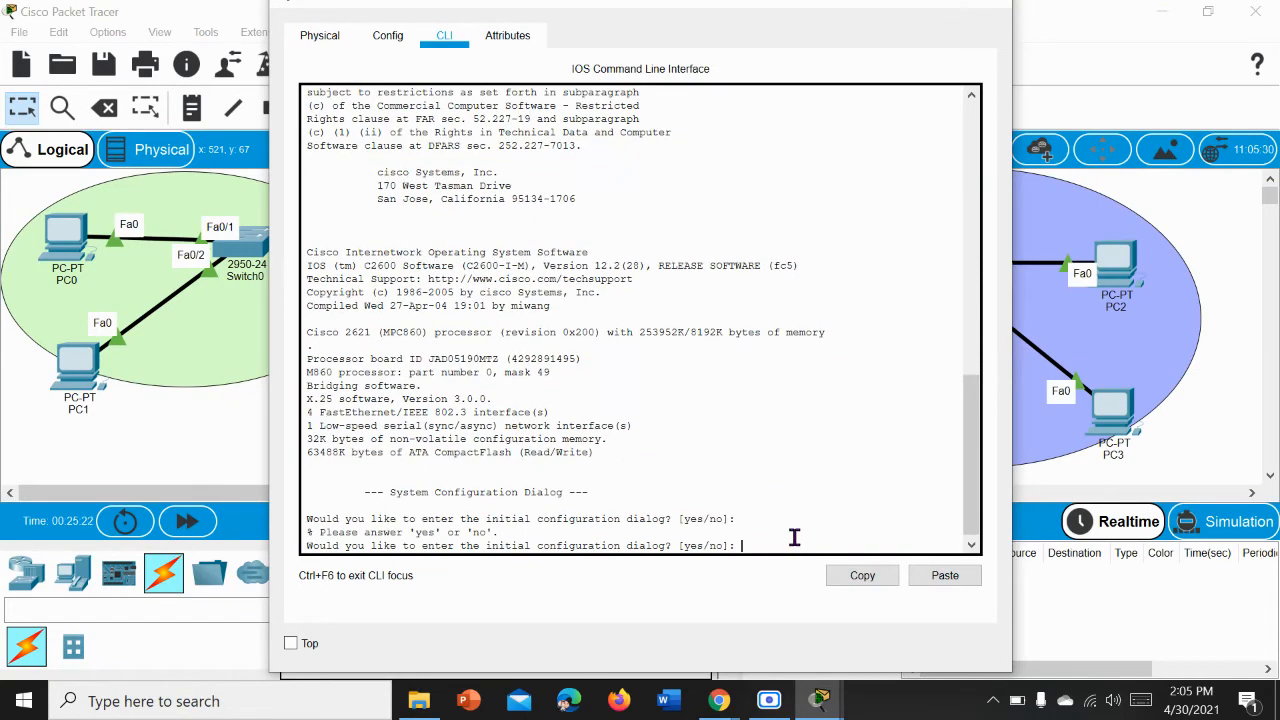
pyautogui.write('no')
pyautogui.press('Return')
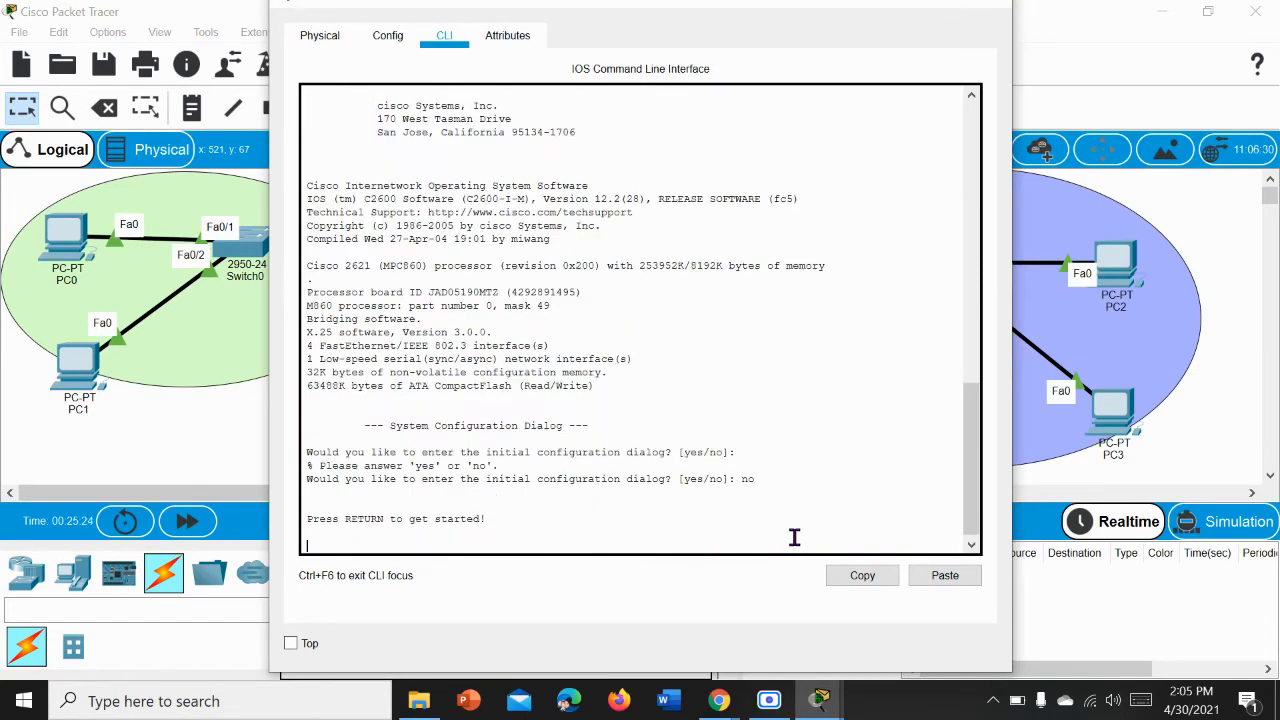
pyautogui.press('Return')
# Step: Enter privileged mode with enable and global configuration mode with config t on the Lahore router
pyautogui.write('er>e')
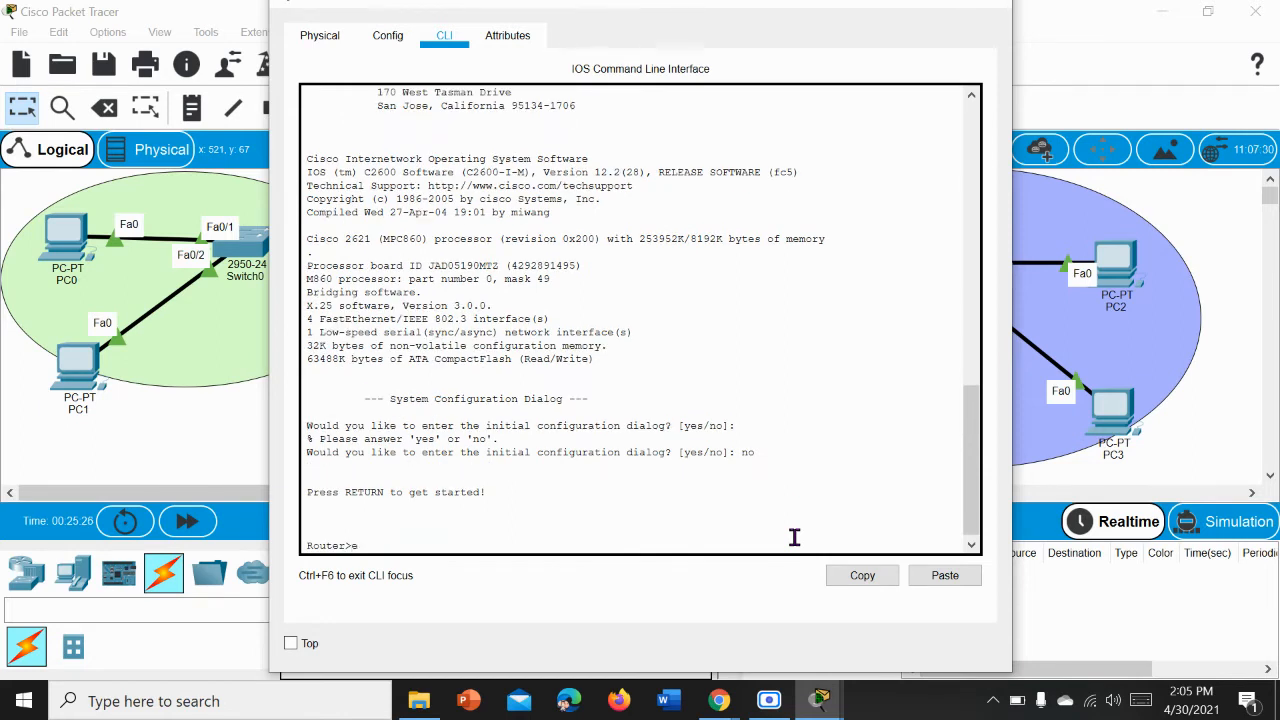
pyautogui.write('nable')
pyautogui.press('Return')
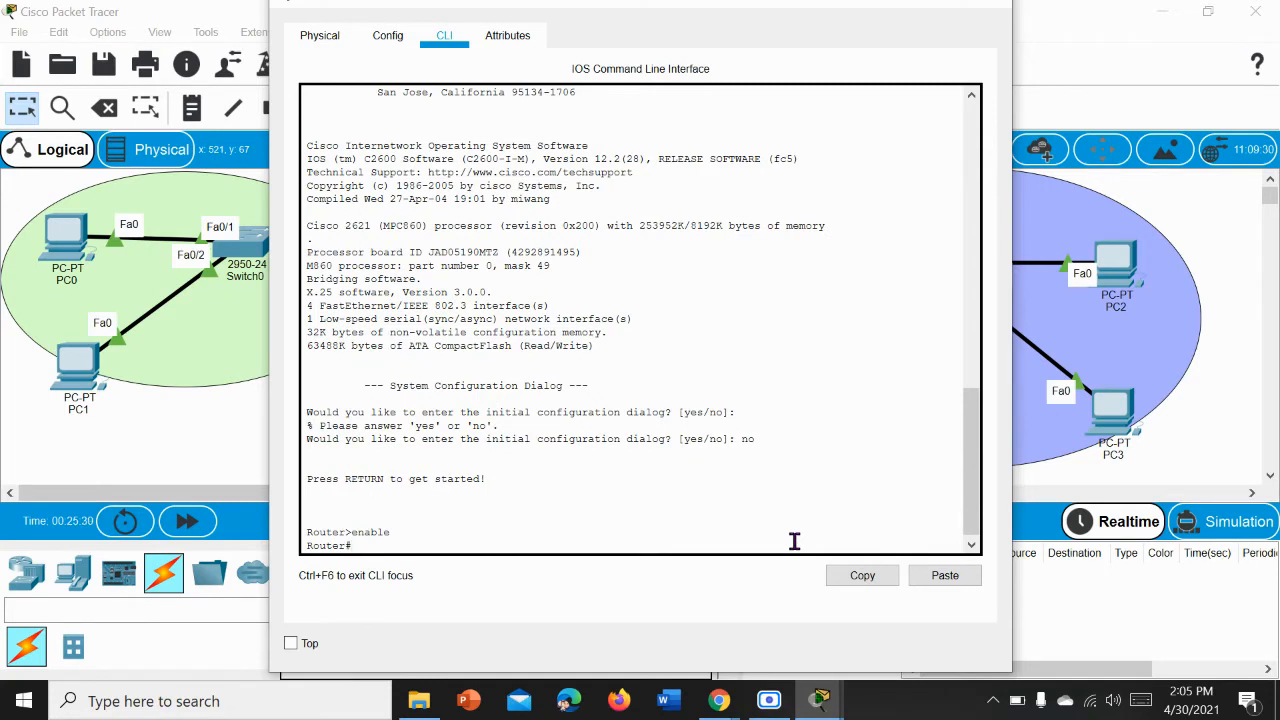
pyautogui.write('c')
pyautogui.write('con')
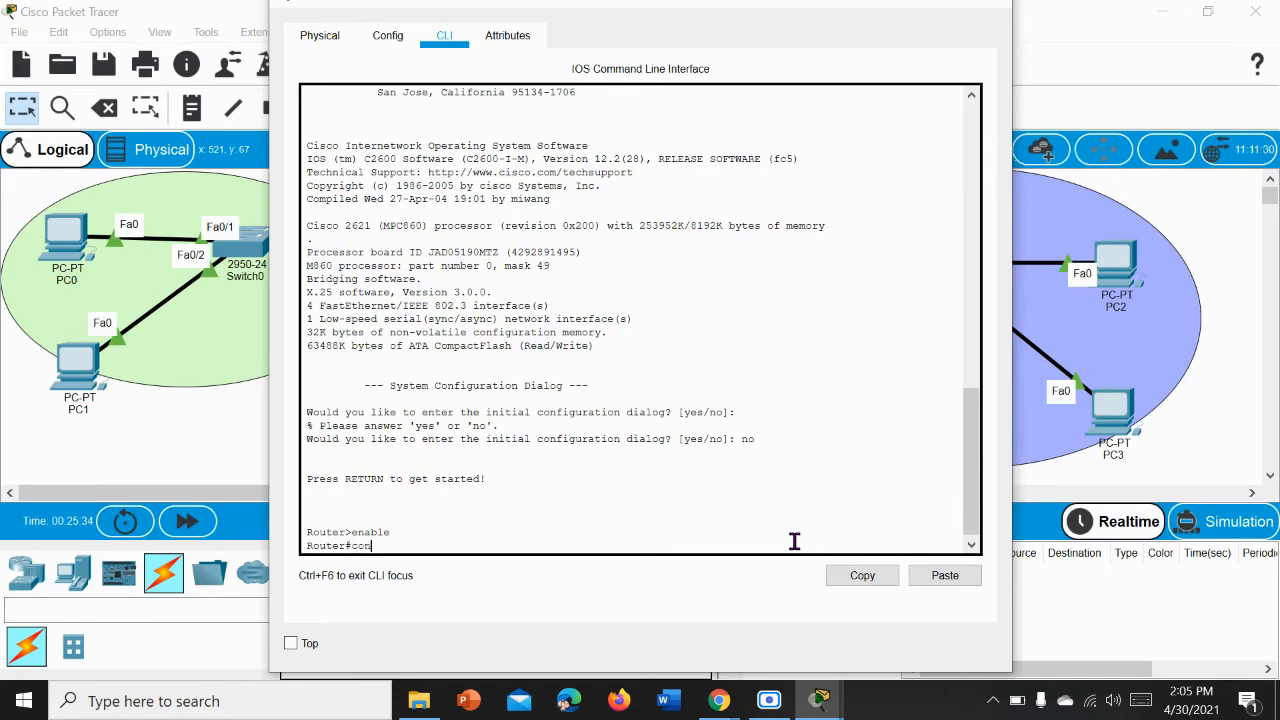
pyautogui.write('fig')
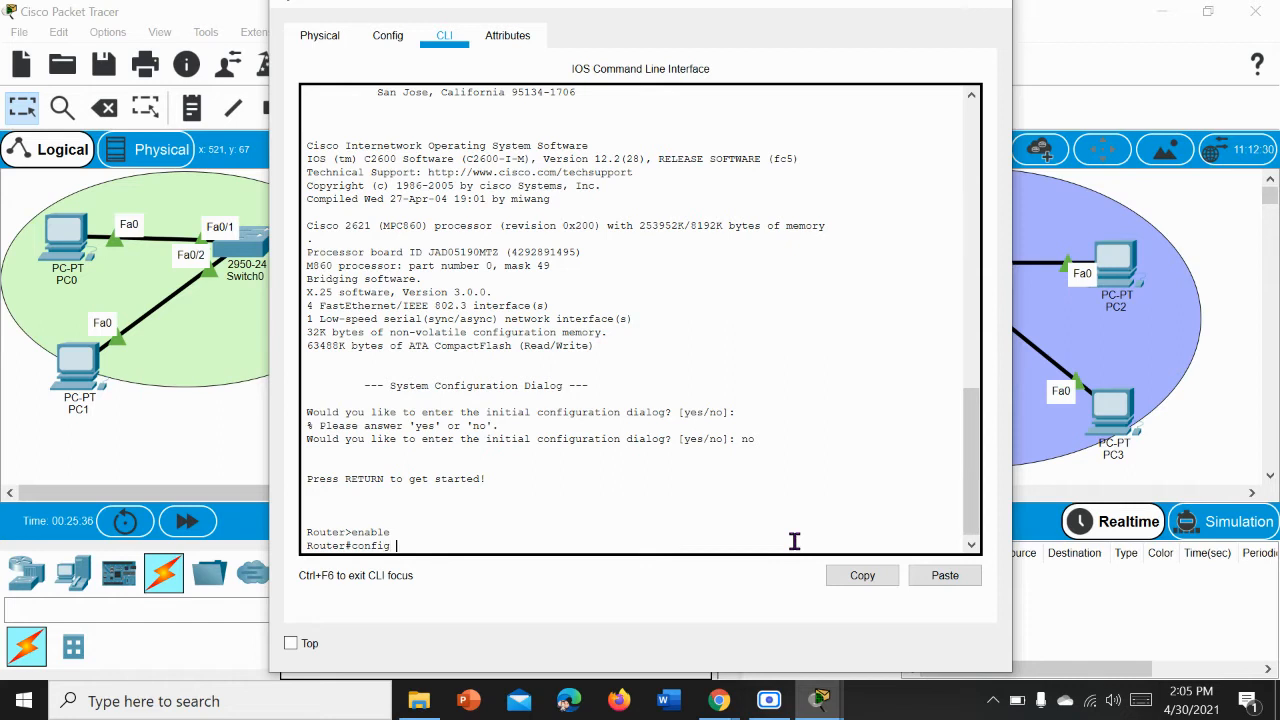
pyautogui.write(' t')
pyautogui.press('Return')
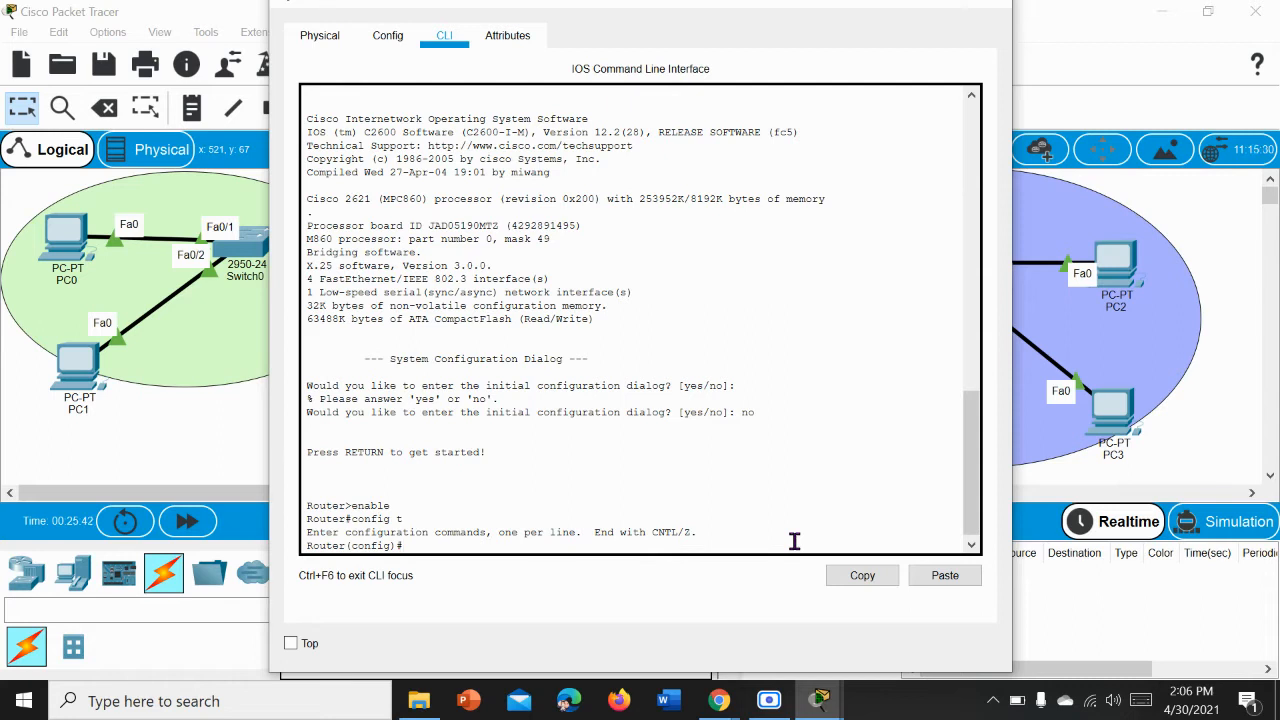
# Step: Set the router's hostname to Lahore
pyautogui.write('hostname Lahore')
pyautogui.press('Return')
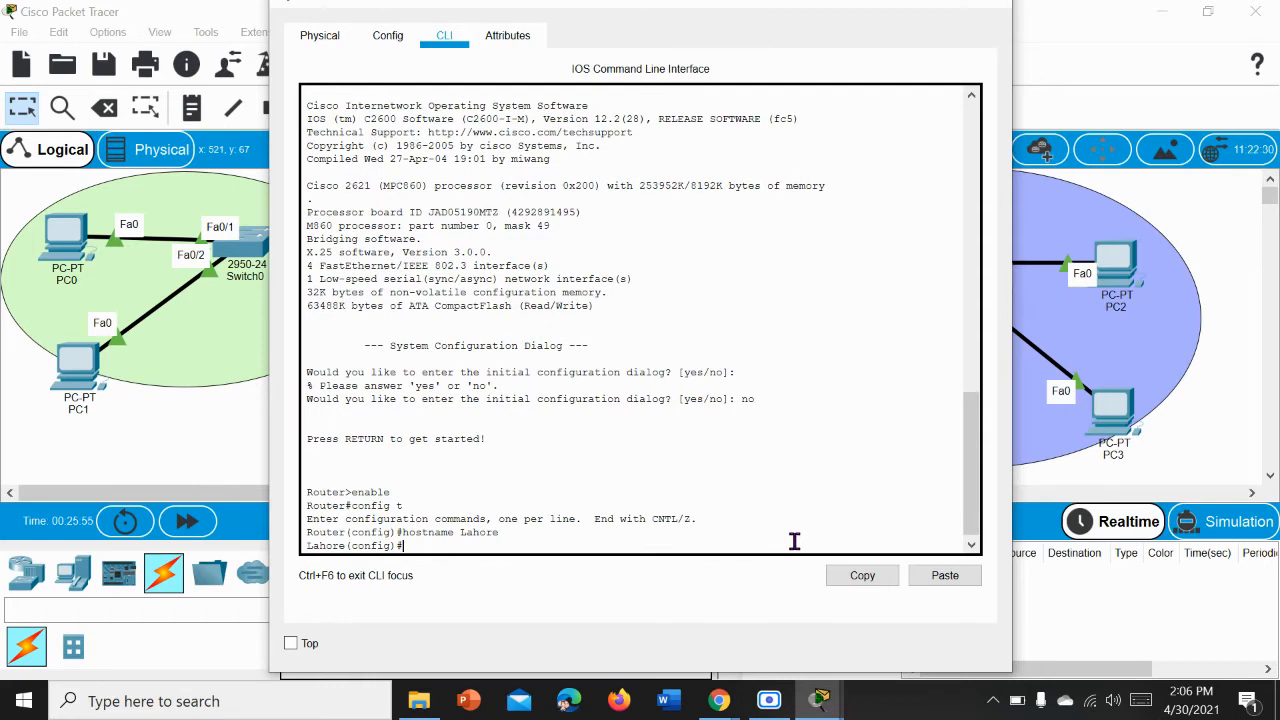
# Step: Maximize the router window and list the interface summary with do show ip int br
pyautogui.write('do show')
pyautogui.click(943, 5)
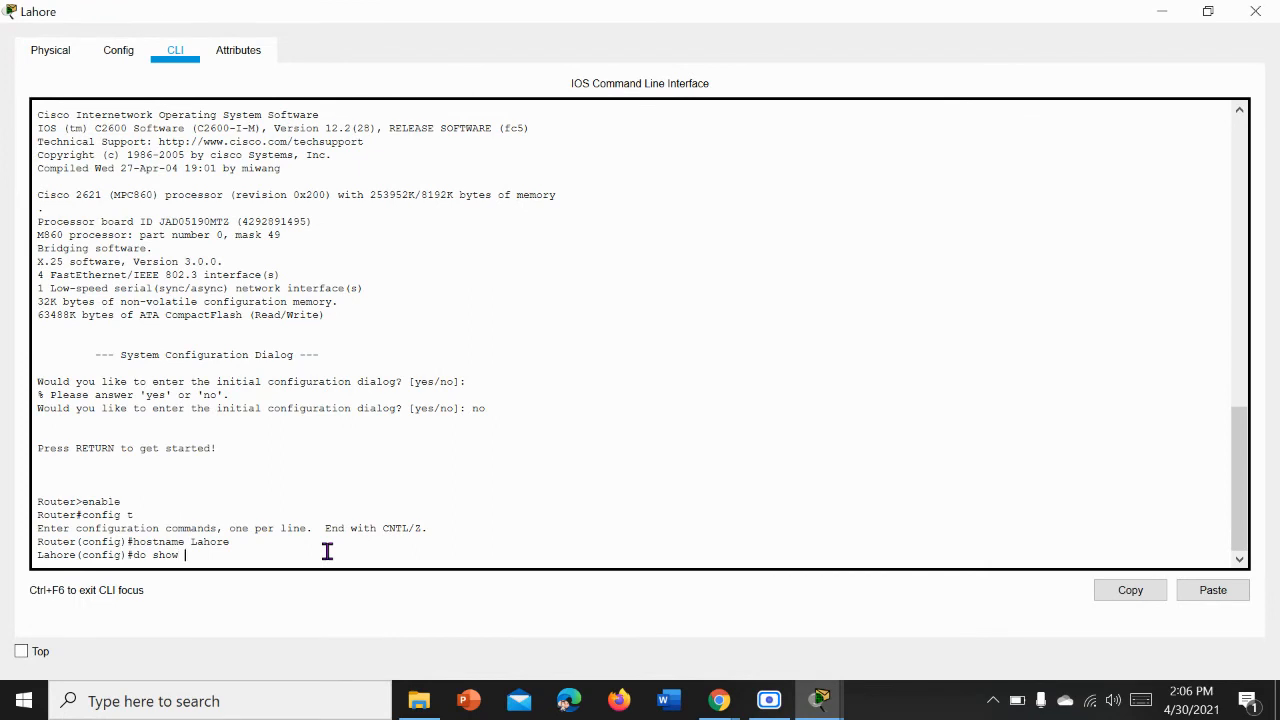
pyautogui.write('ip int br')
pyautogui.press('Return')
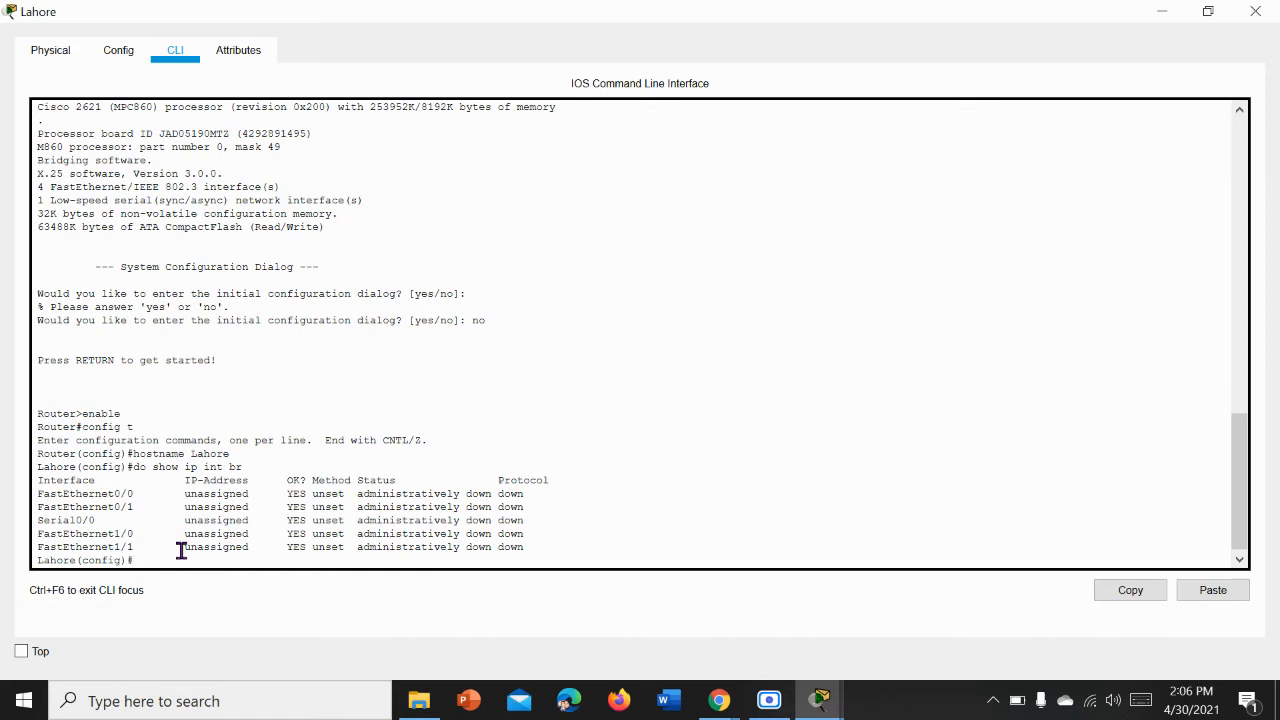
# Step: Enter interface configuration mode for fastEthernet 0/0 on the Lahore router
pyautogui.write('nterface fastEthernet 0/0')
pyautogui.press('Return')
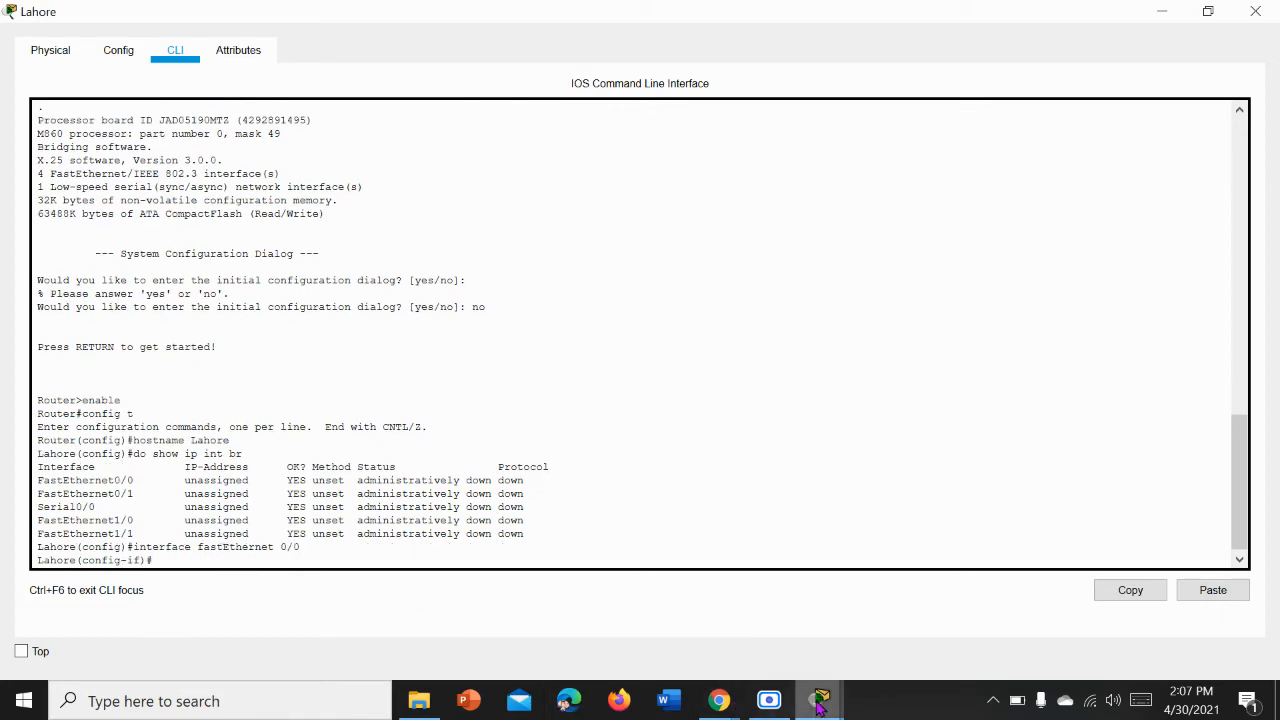
# Step: Check the topology, close the Multan router's window, and return to the Lahore router's command line
pyautogui.moveTo(820, 705)
pyautogui.click(666, 588)
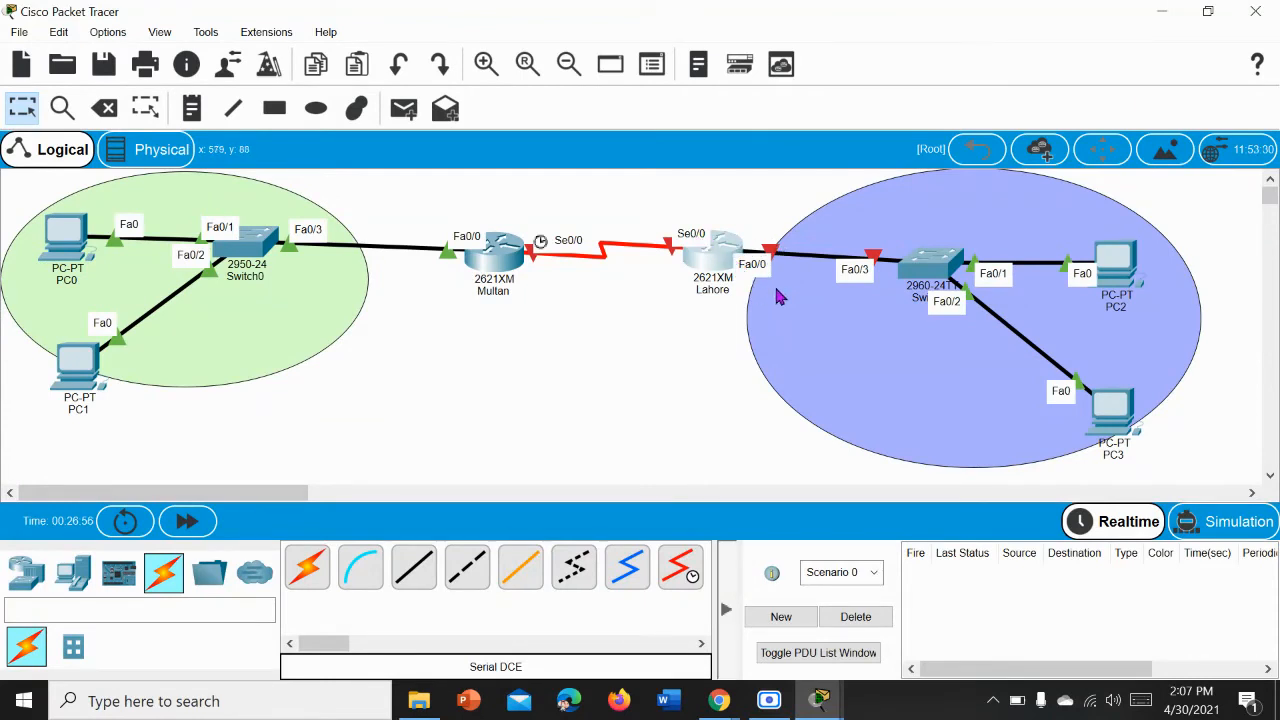
pyautogui.moveTo(818, 703)
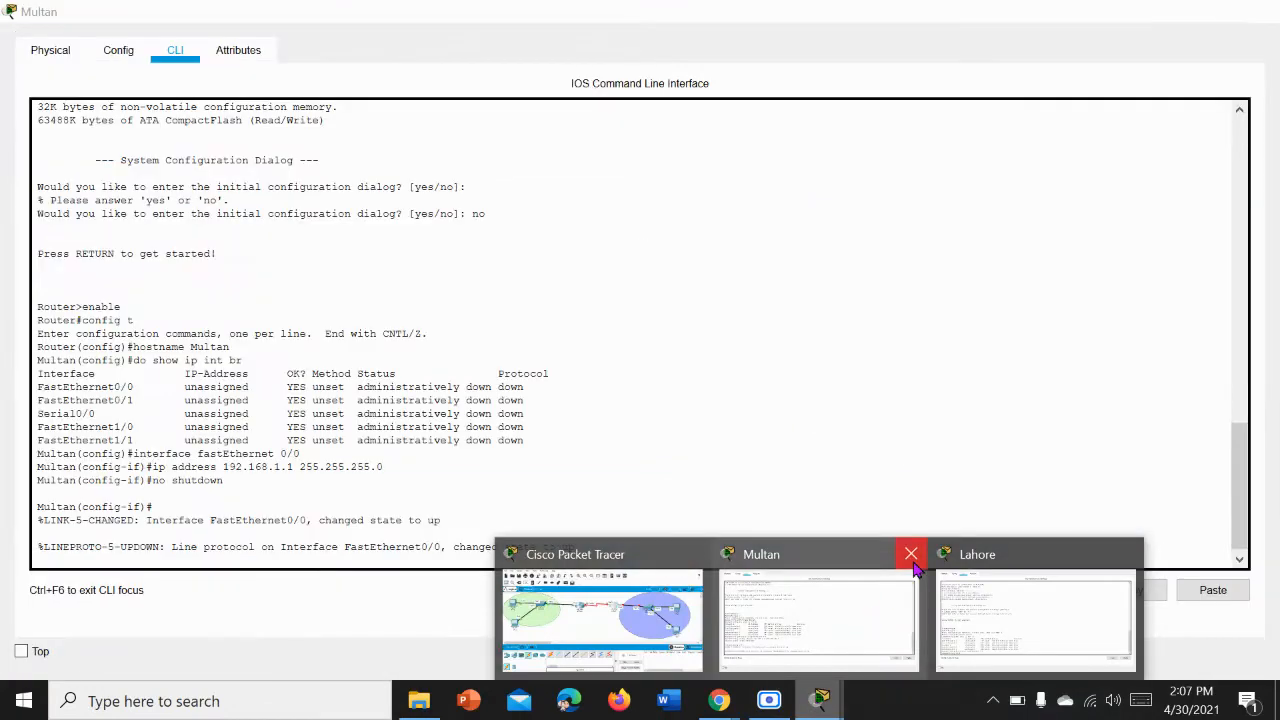
pyautogui.click(911, 554)
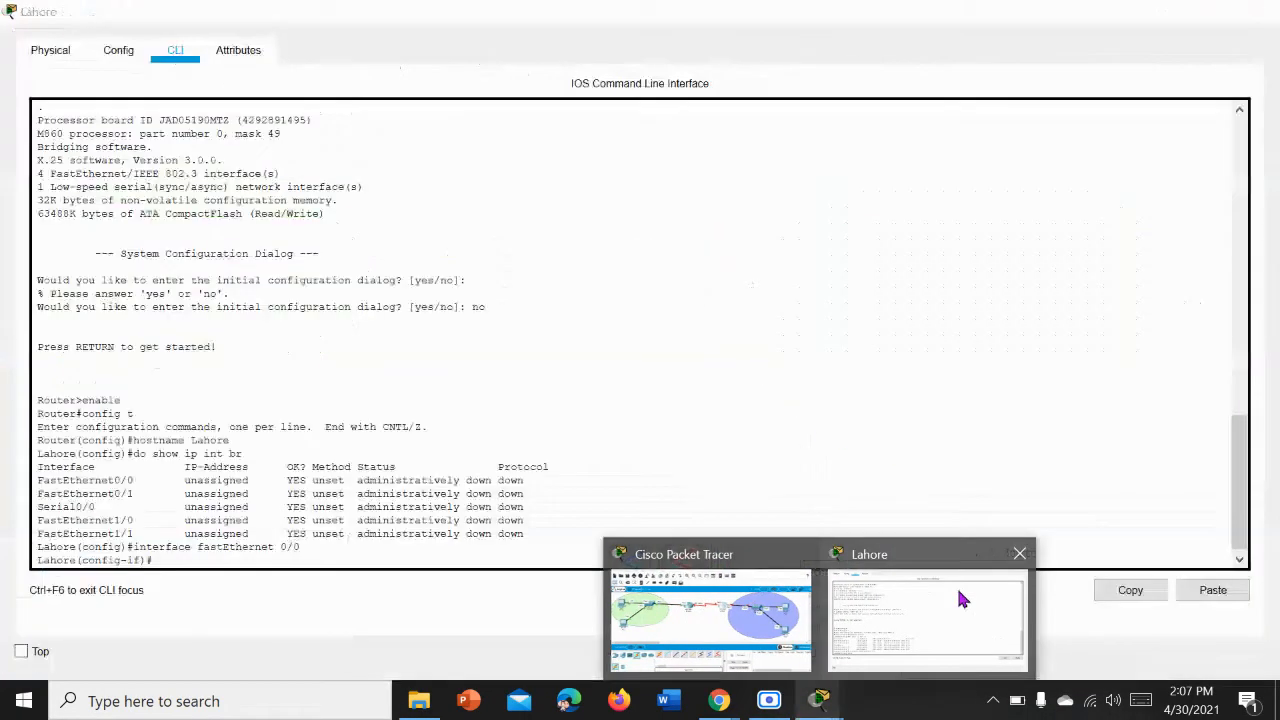
pyautogui.click(956, 585)
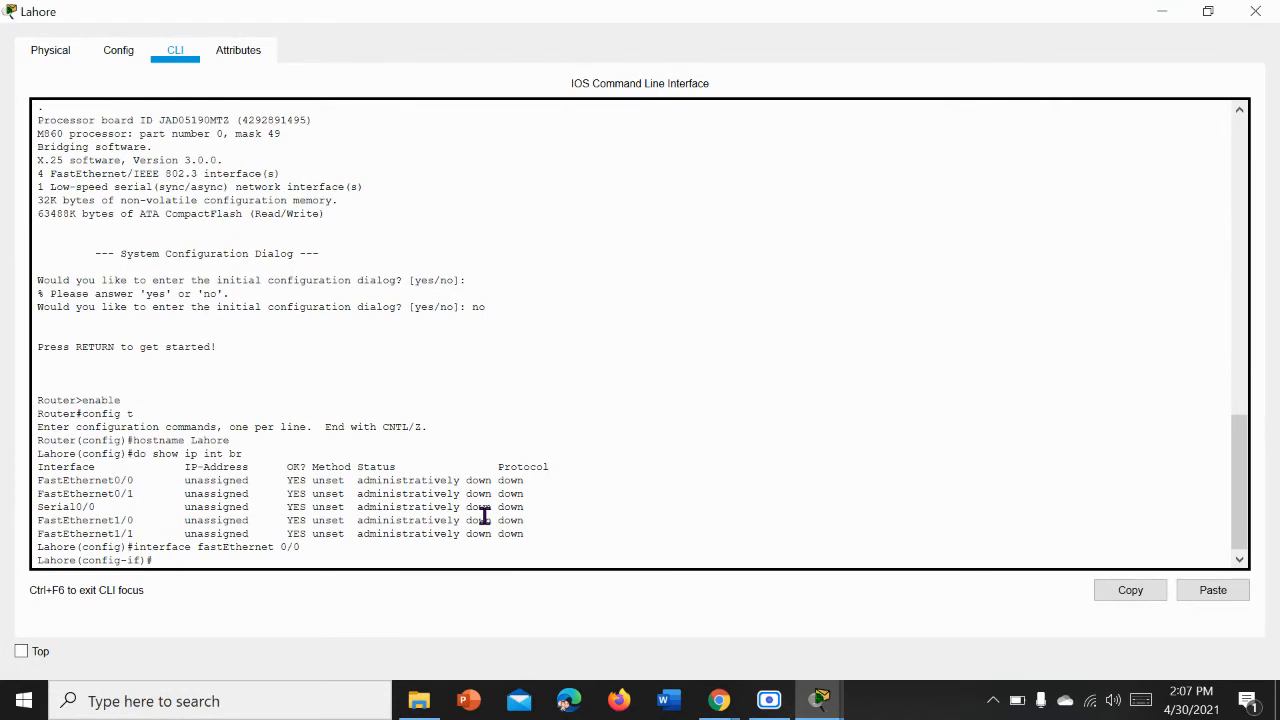
# Step: Assign IP address 172.16.1.1 with subnet mask 255.255.0.0 to Lahore's FastEthernet 0/0 interface
pyautogui.write('ip addr')
pyautogui.write('ess')
pyautogui.write(' 172')
pyautogui.write('.')
pyautogui.write('16')
pyautogui.write('.1')
pyautogui.write('.1')
pyautogui.write(' 255.')
pyautogui.write('244')
pyautogui.press('BackSpace')
pyautogui.press('BackSpace')
pyautogui.write('55.0.0')
pyautogui.press('Return')
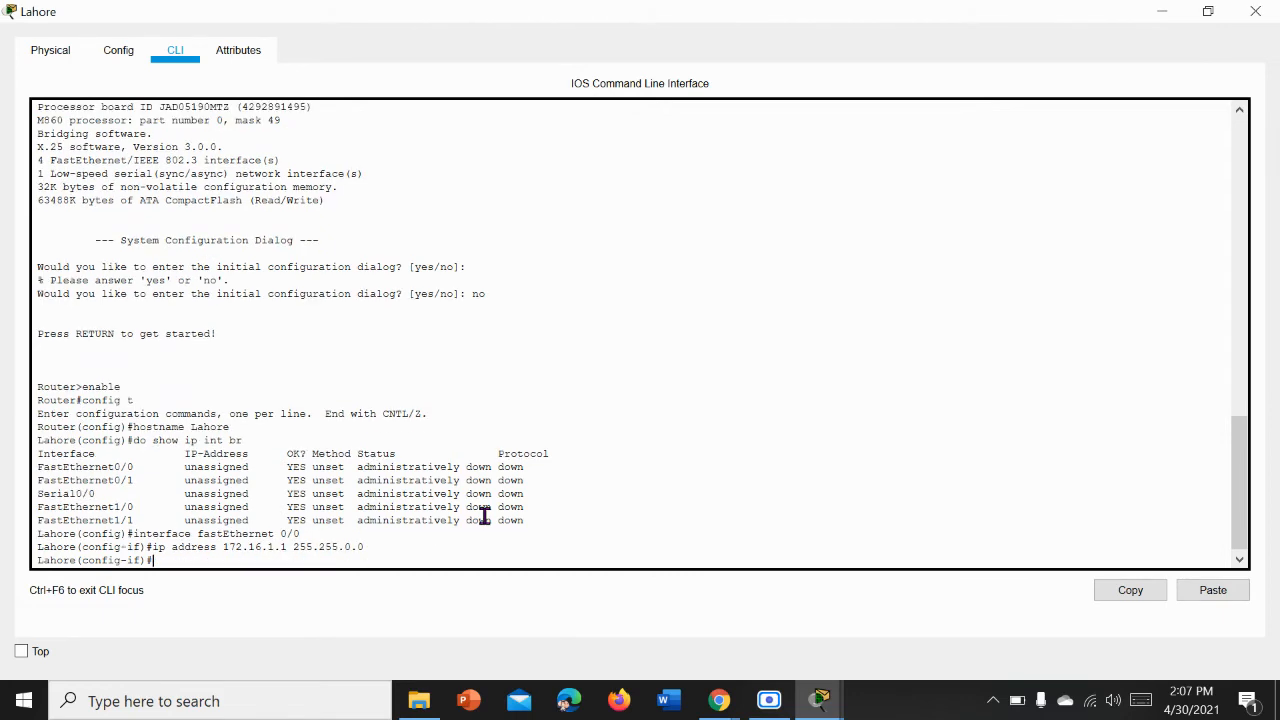
# Step: Check Lahore's switch link in the topology, and enable the FastEthernet 0/0 interface with no shutdown
pyautogui.moveTo(816, 697)
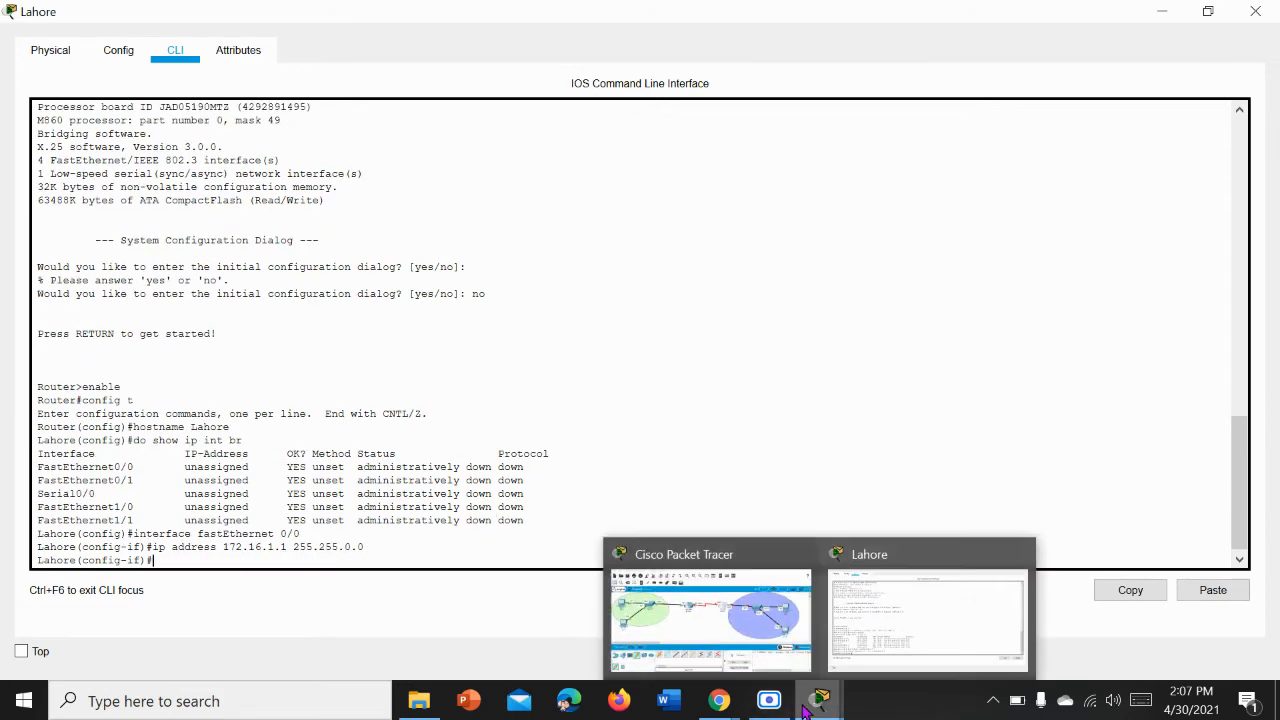
pyautogui.click(692, 613)
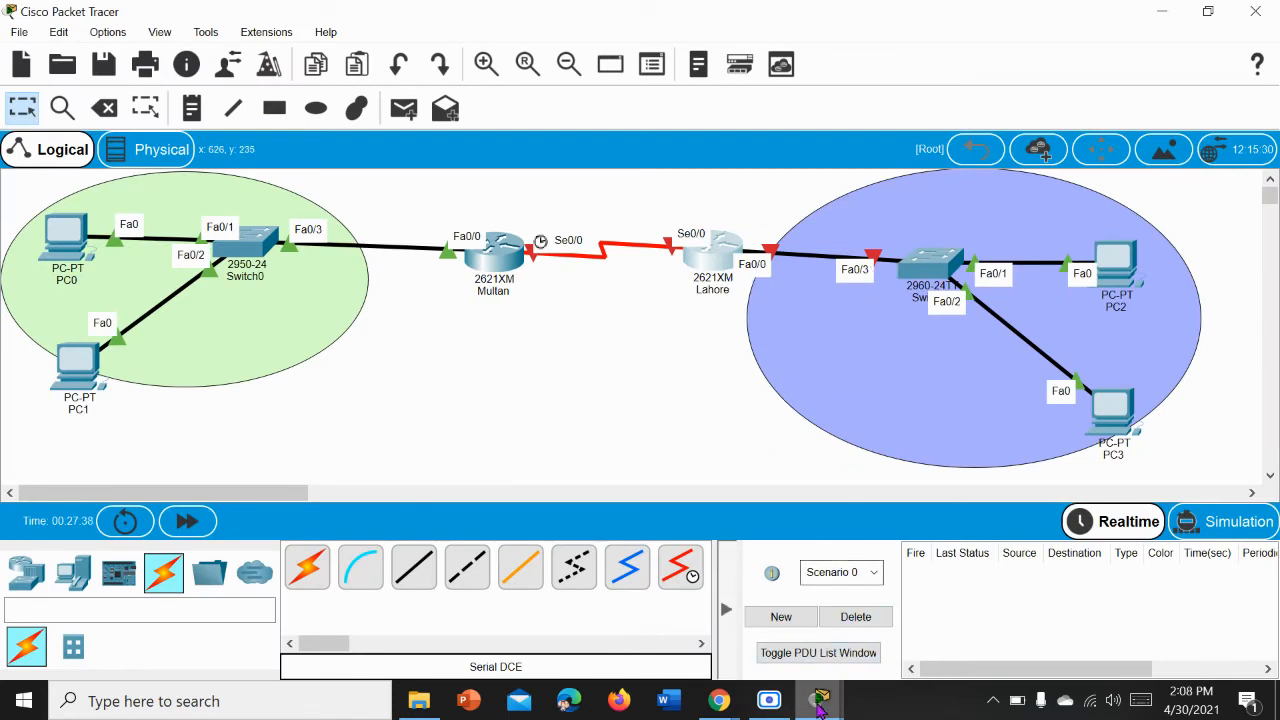
pyautogui.moveTo(818, 705)
pyautogui.click(900, 615)
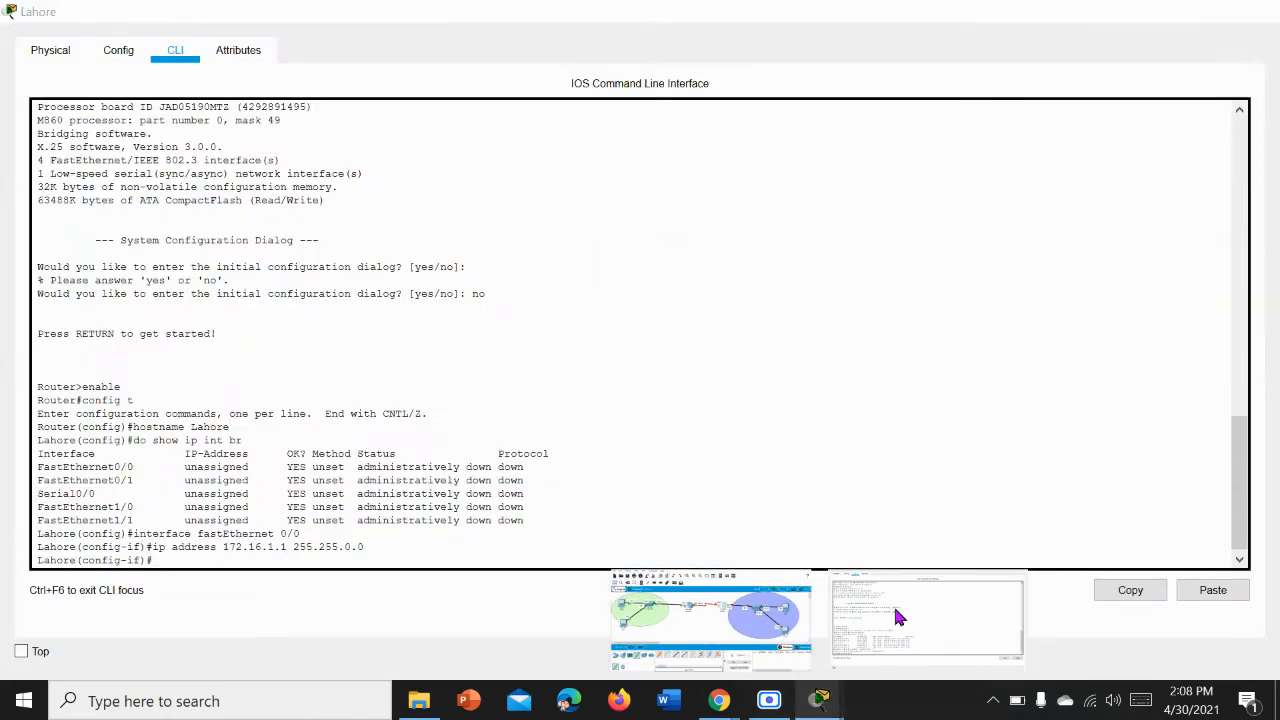
pyautogui.write('no s')
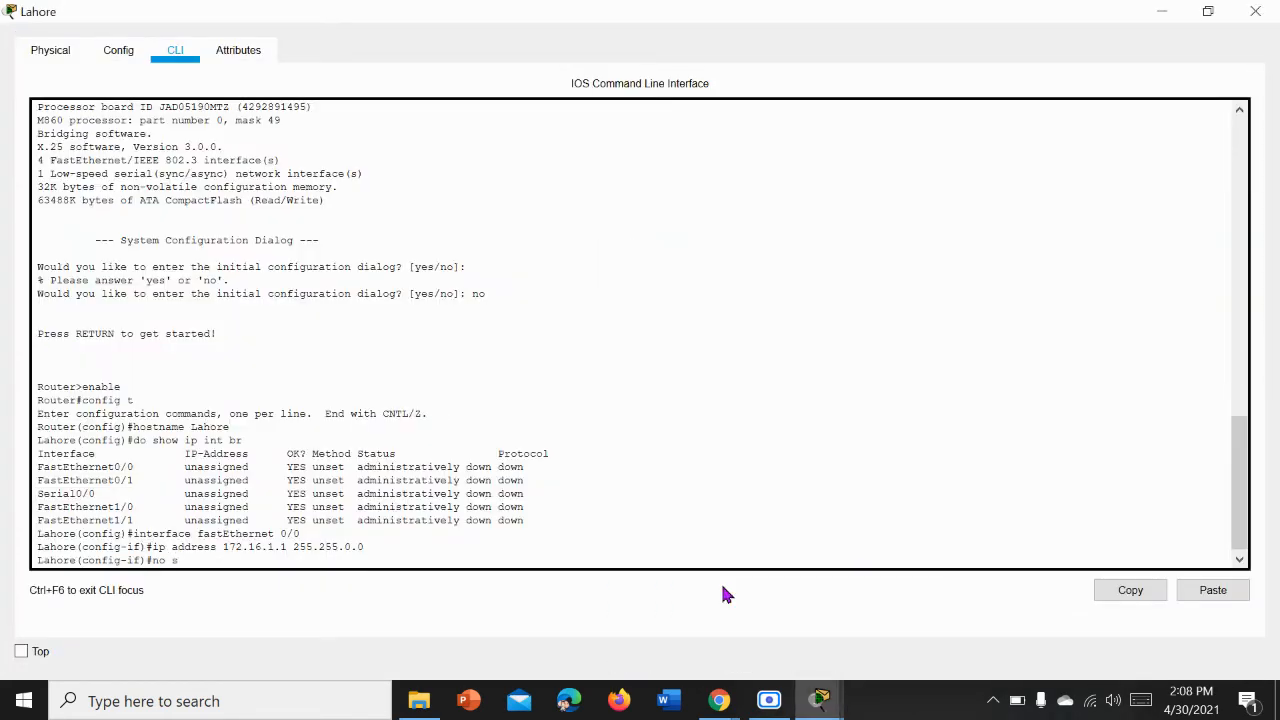
pyautogui.write('hutdown')
pyautogui.press('Return')
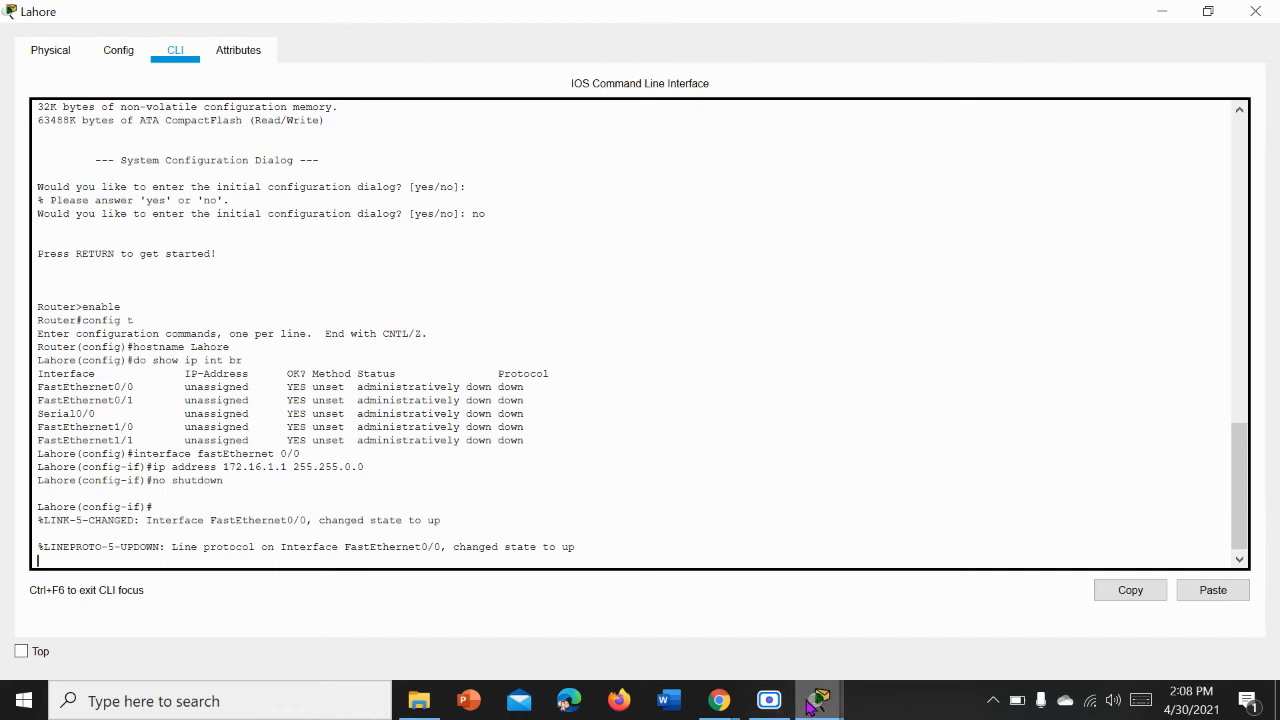
# Step: Check the status of Lahore's switch link in the topology, and close the Lahore router's window
pyautogui.moveTo(812, 703)
pyautogui.click(708, 645)
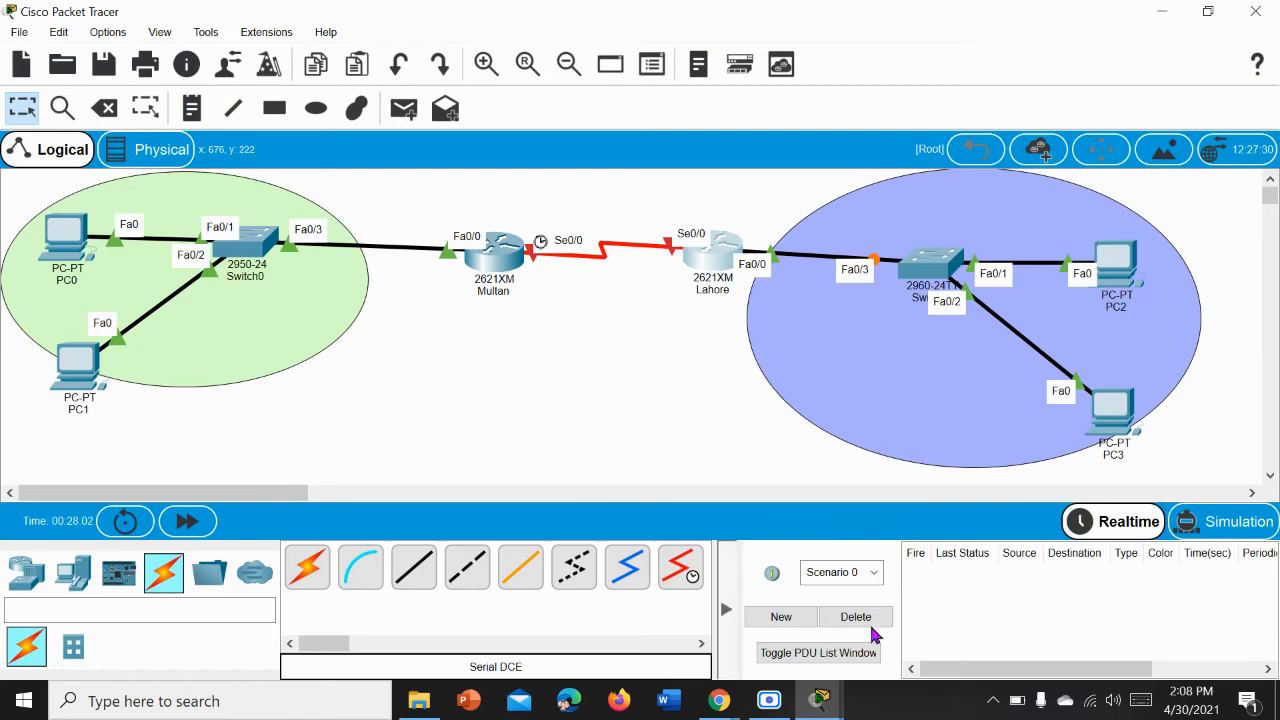
pyautogui.click(820, 700)
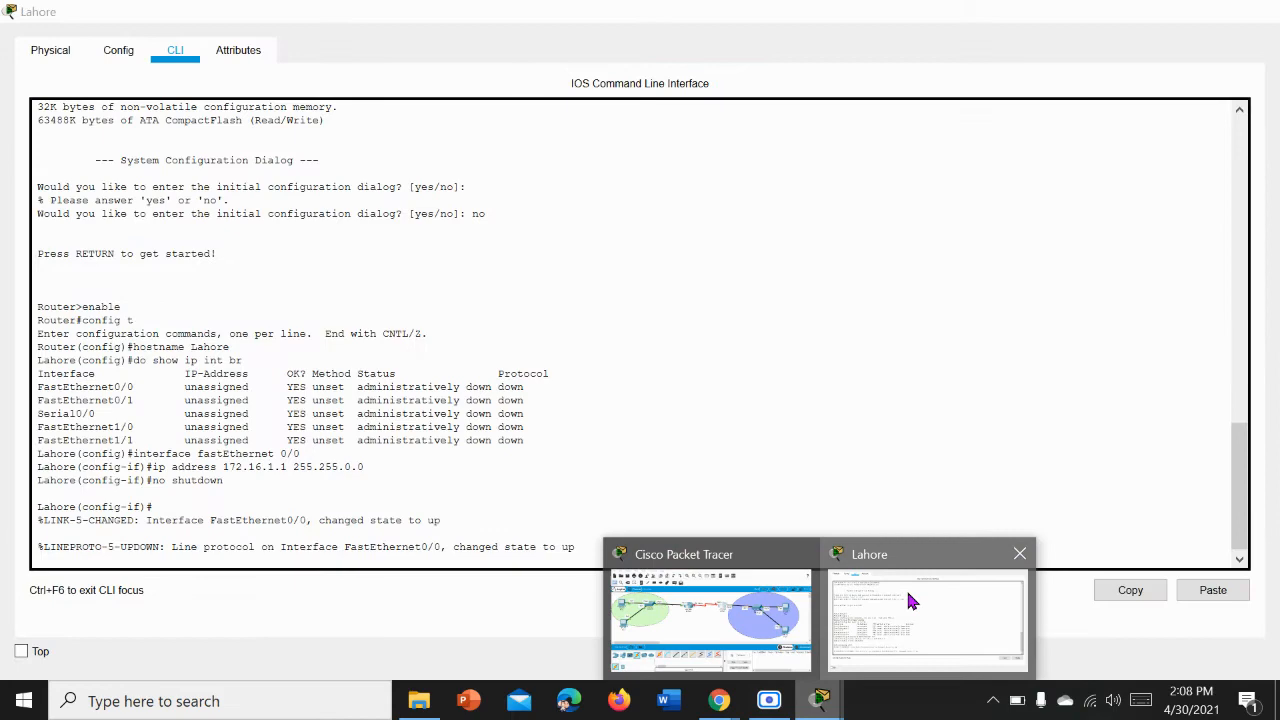
pyautogui.click(910, 600)
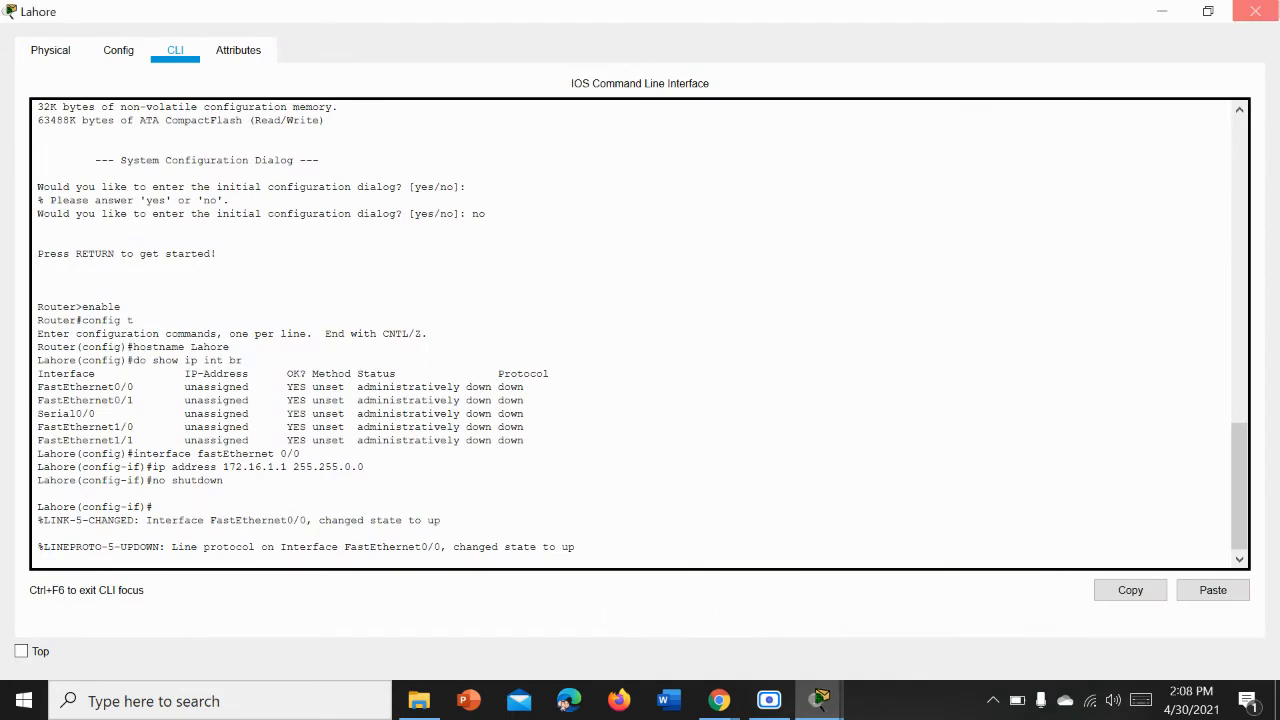
pyautogui.click(1256, 11)
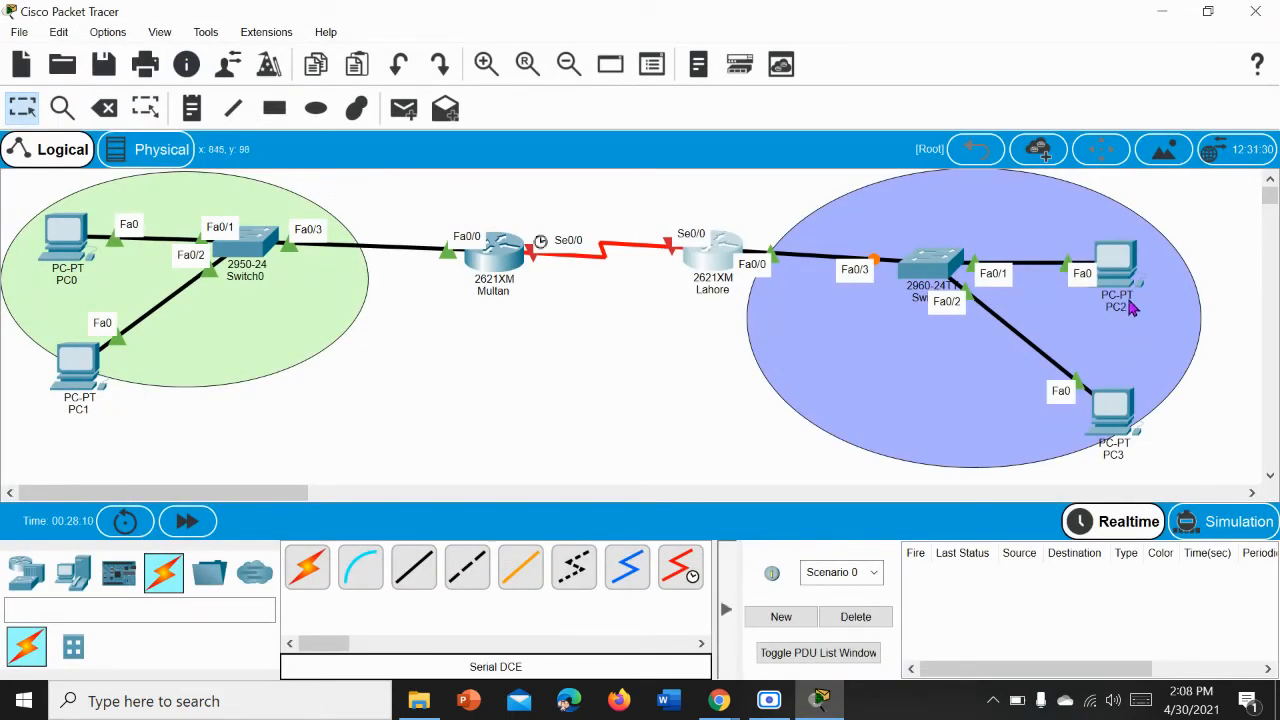
# Step: Ping 172.16.1.1 from PC3's command prompt, and close the prompt and PC3's window
pyautogui.click(1113, 448)
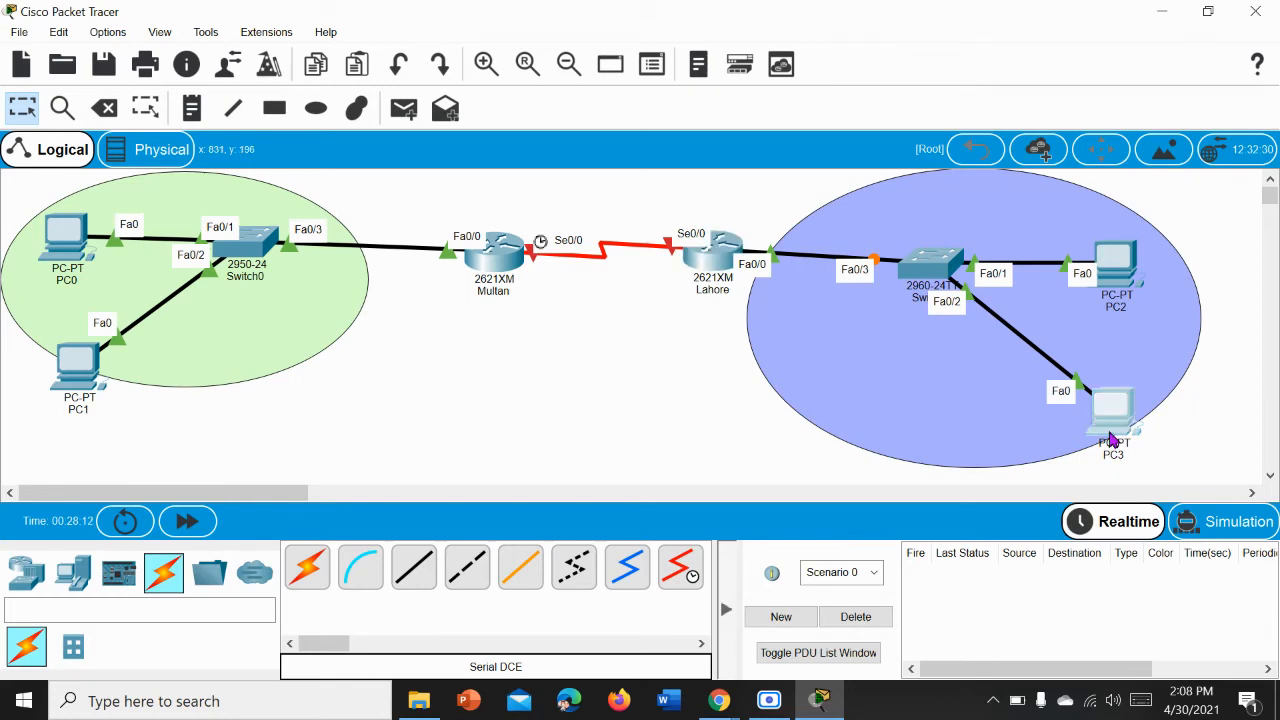
pyautogui.click(887, 172)
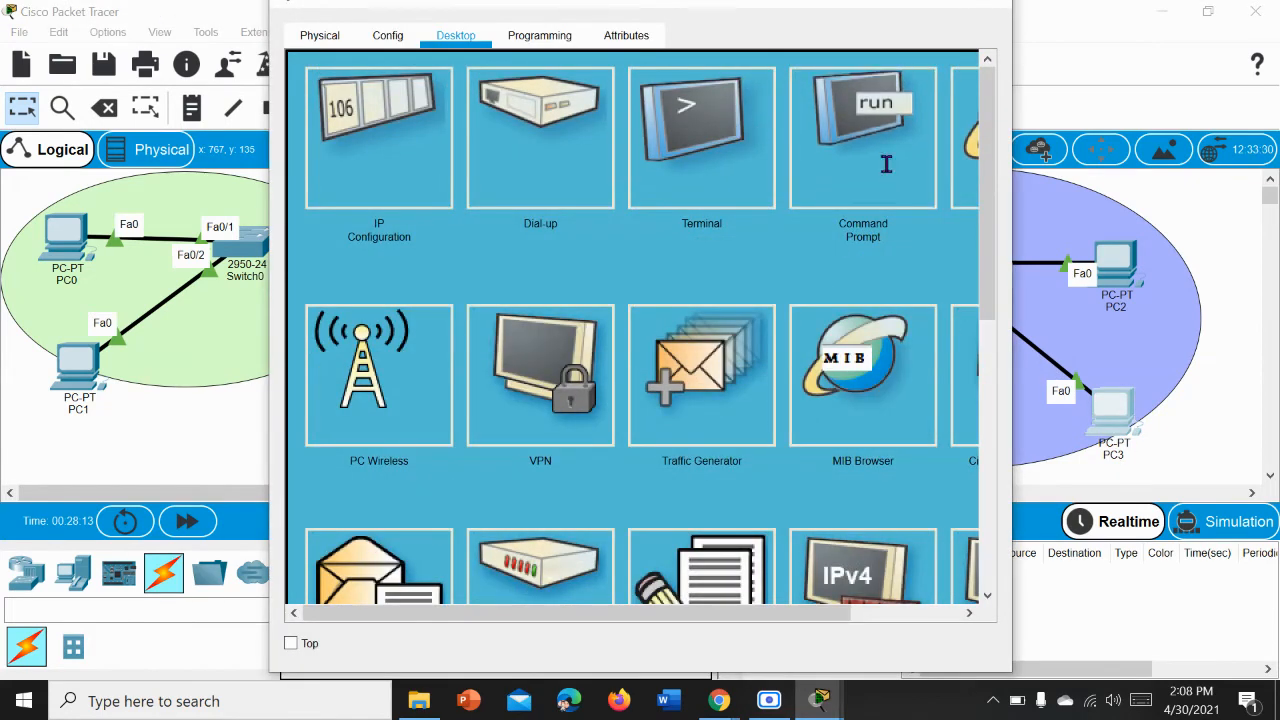
pyautogui.write('pin')
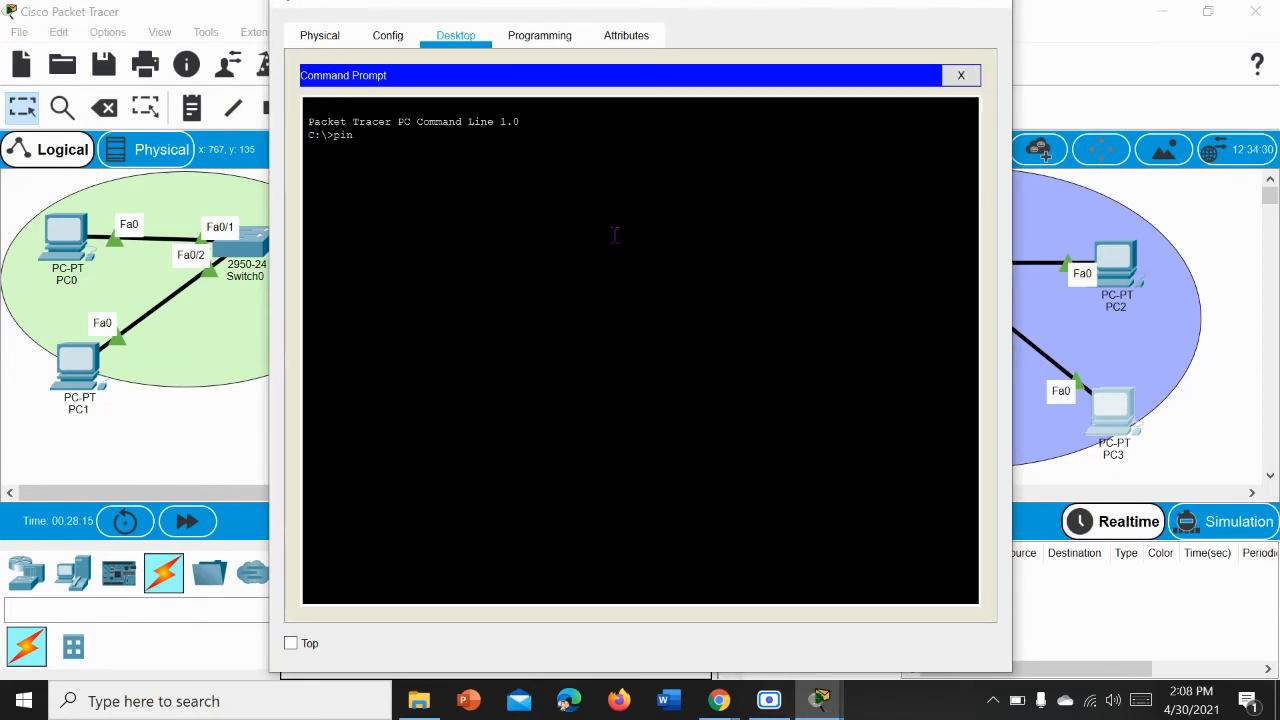
pyautogui.write('g 172.16.1.1')
pyautogui.press('Return')
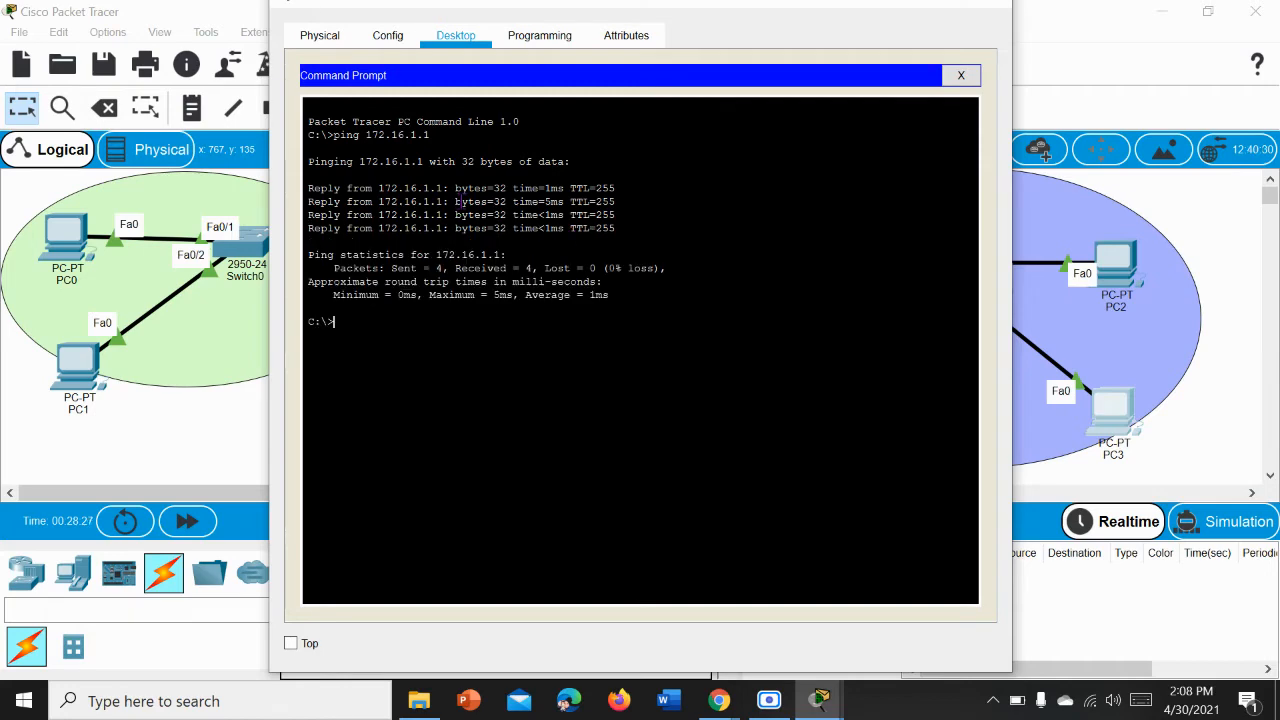
pyautogui.click(961, 75)
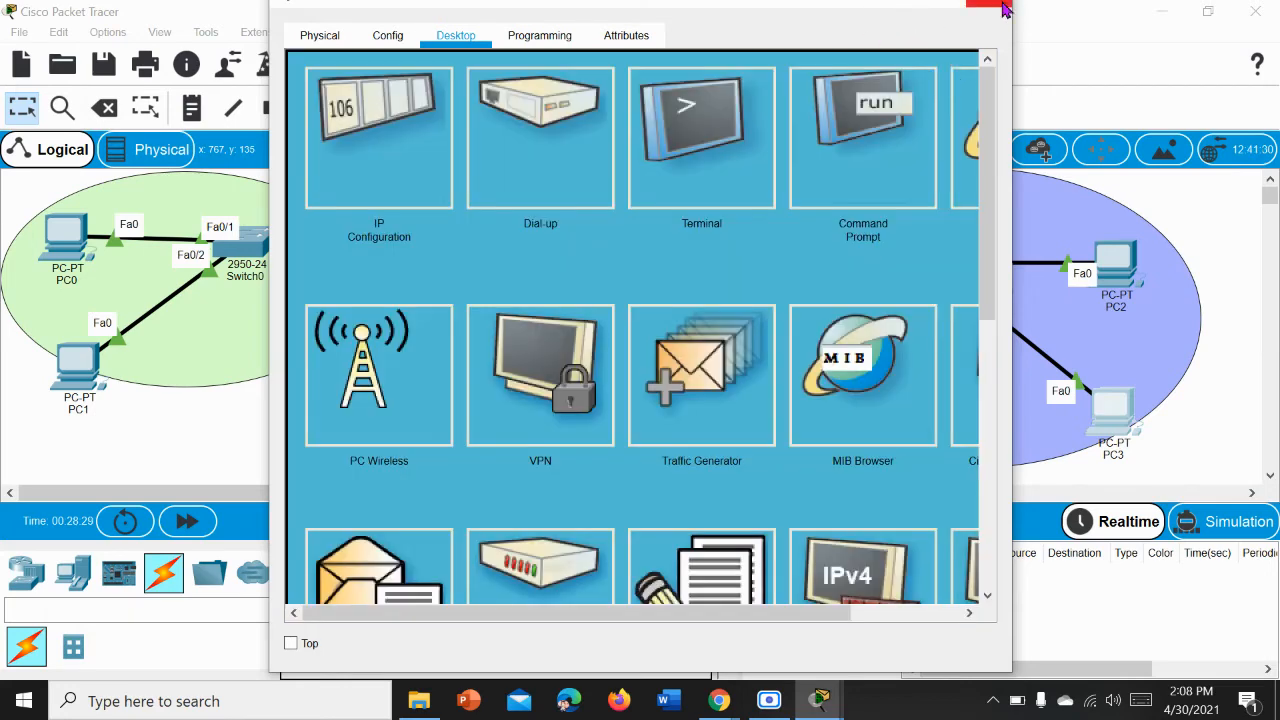
pyautogui.click(1004, 9)
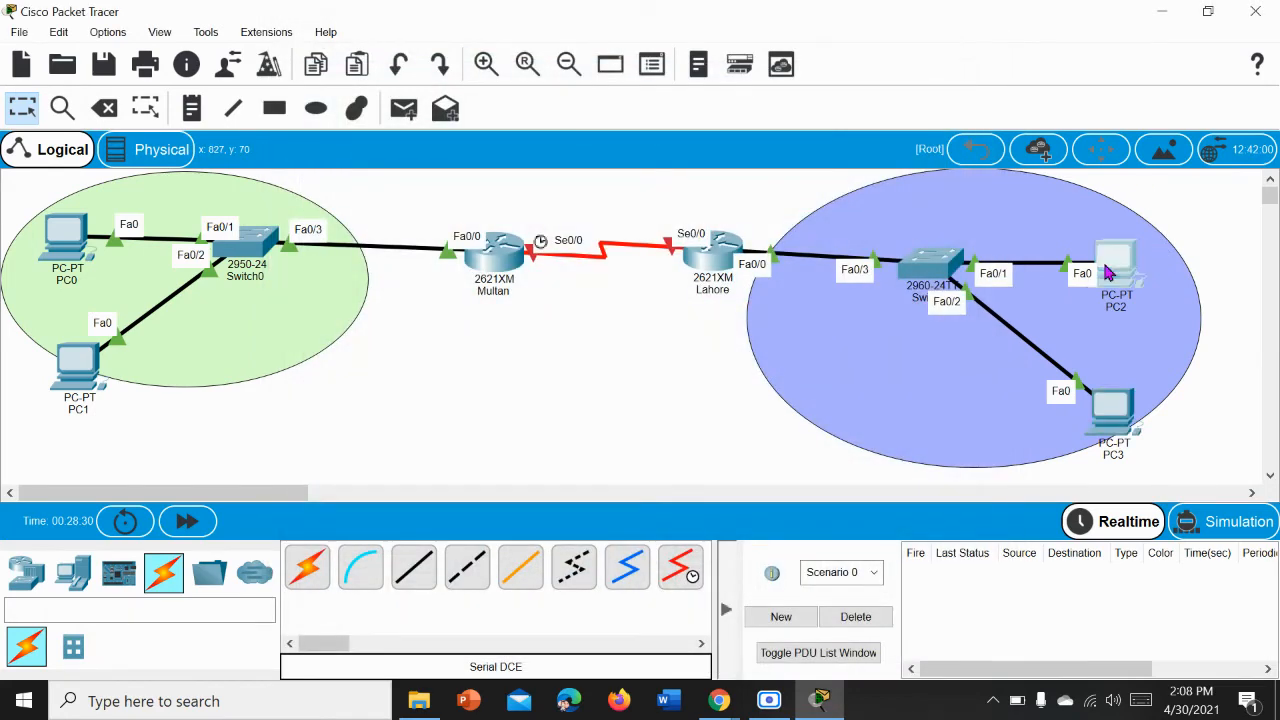
# Step: Ping 172.16.1.1 from PC2's command prompt
pyautogui.click(1108, 272)
pyautogui.click(860, 135)
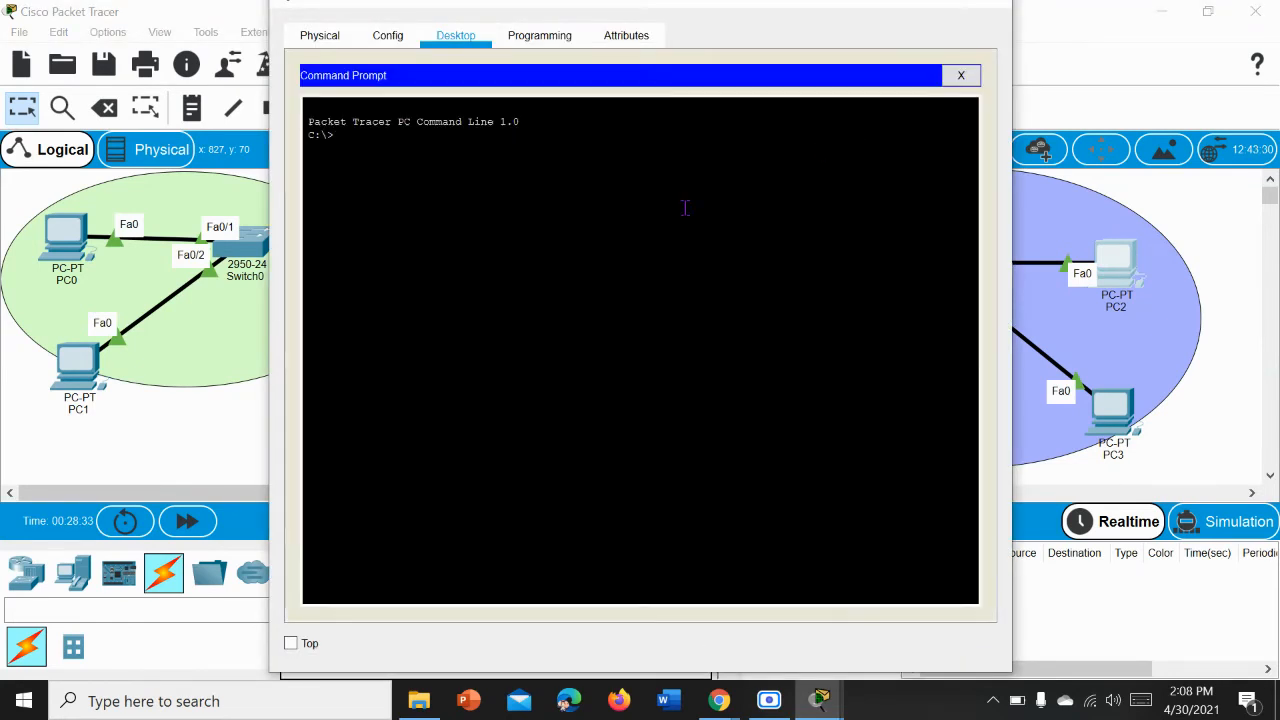
pyautogui.write('ping 172.16.1.1')
pyautogui.press('Return')
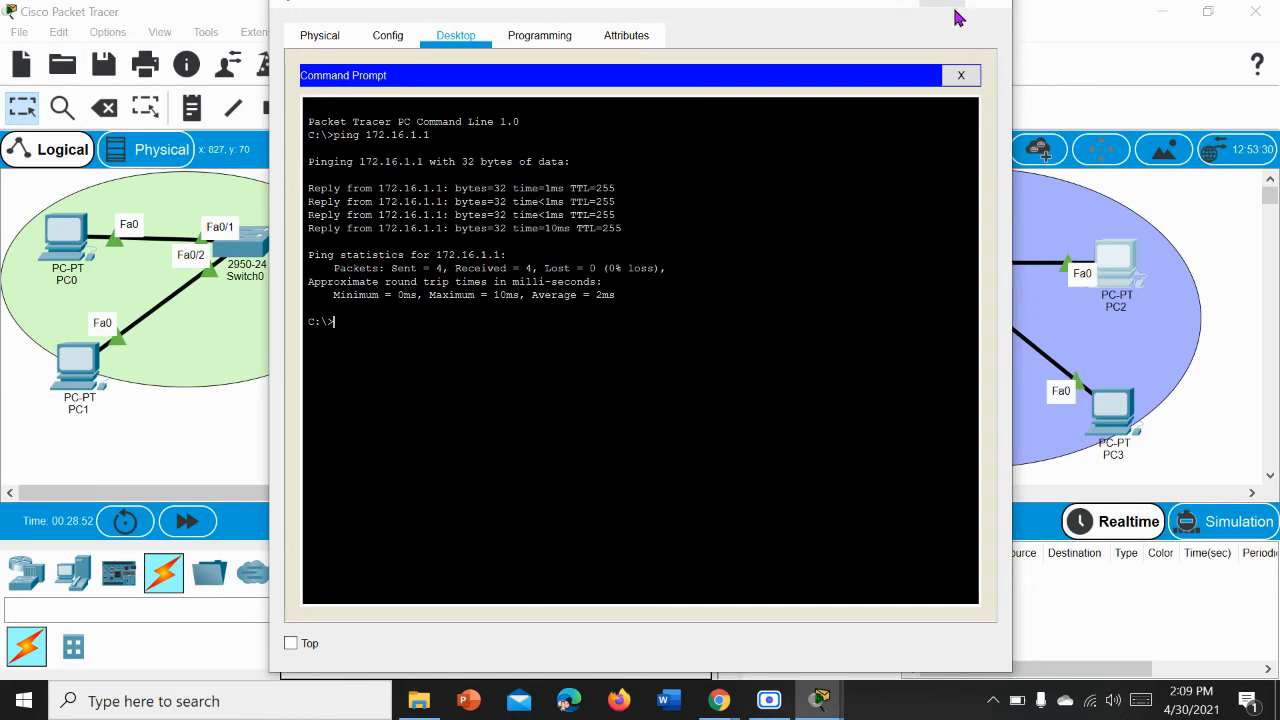
# Step: Close PC2's command prompt and its device window
pyautogui.click(964, 78)
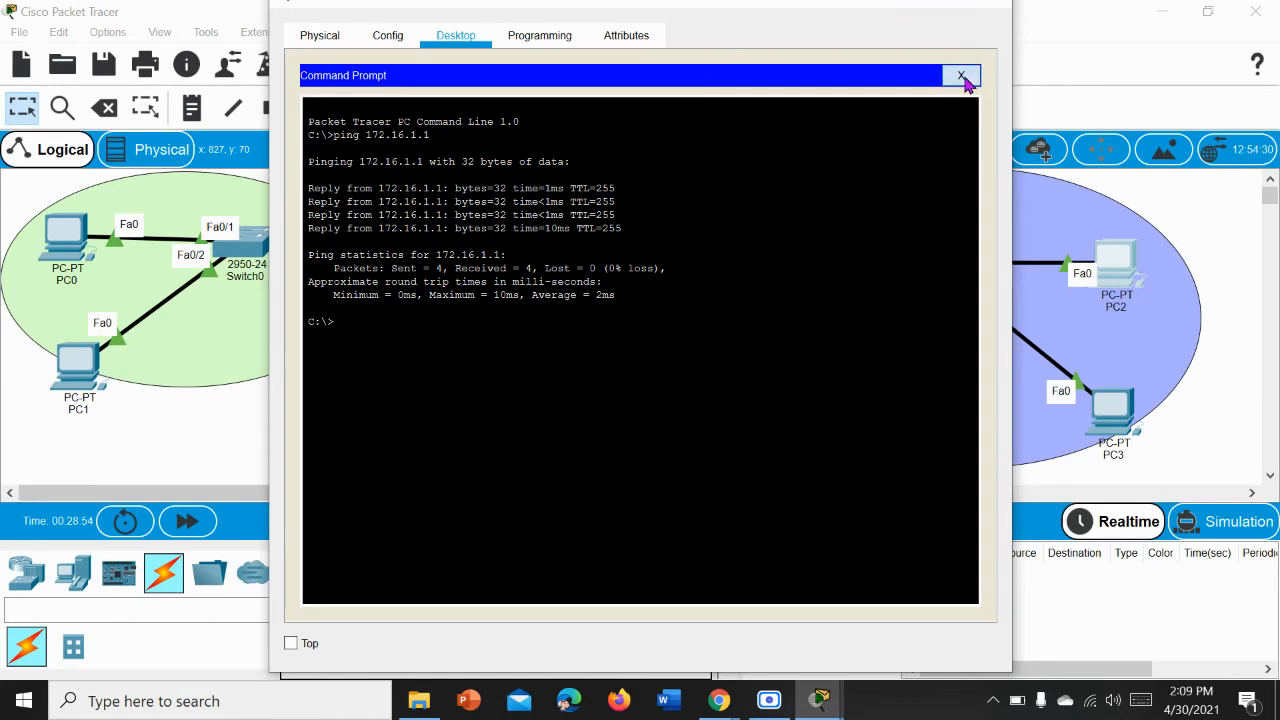
pyautogui.click(990, 10)
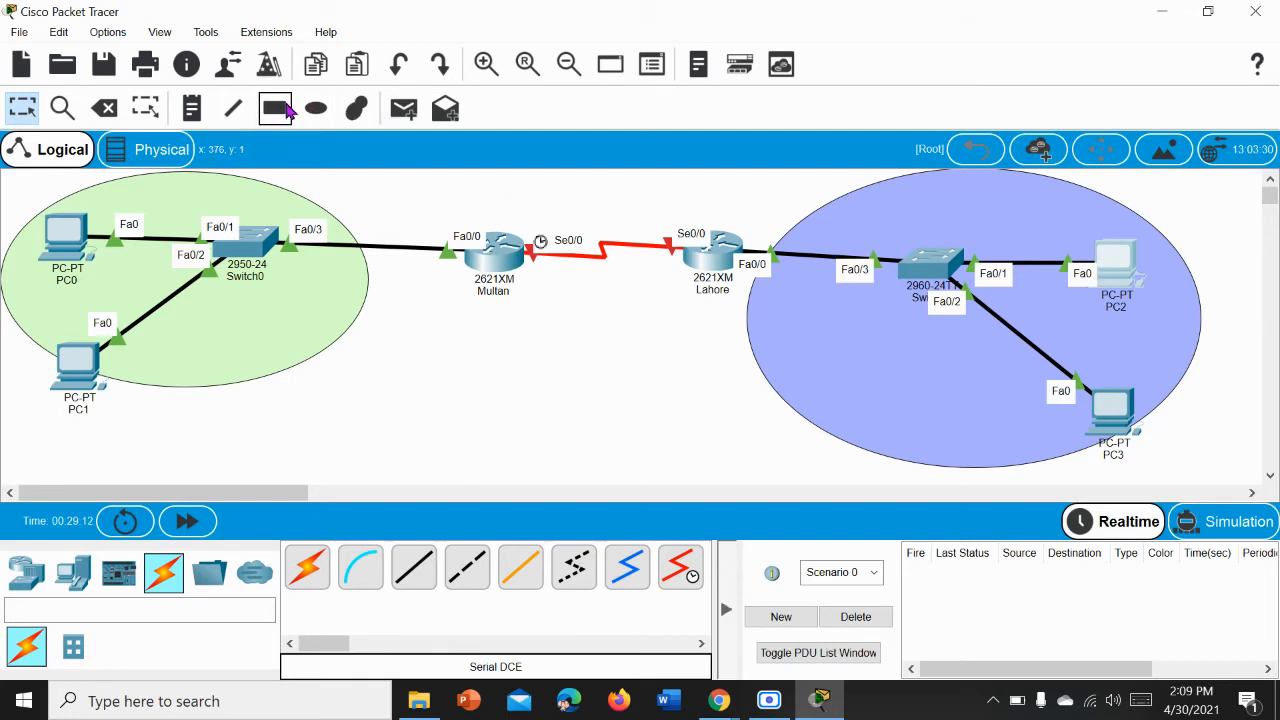
# Step: Add the note "192.168.1.0/24" inside the green ellipse and move it up, clear of Switch0's port labels
pyautogui.click(192, 108)
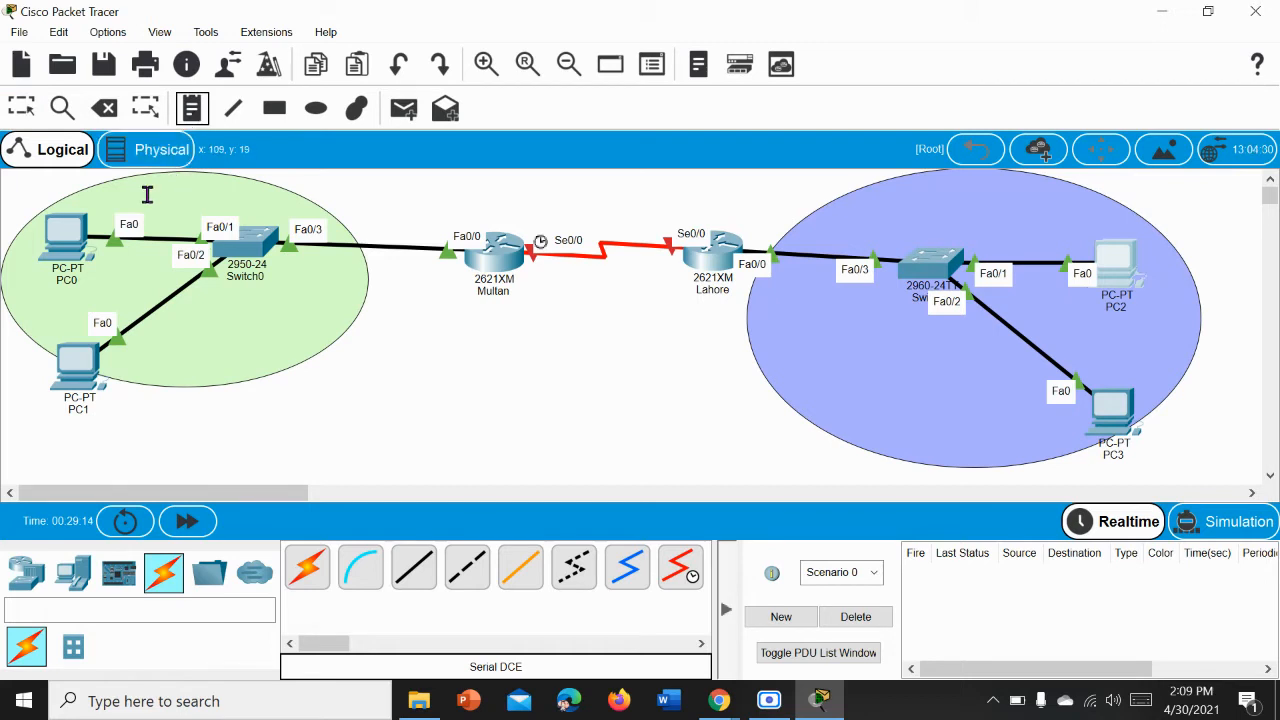
pyautogui.click(147, 194)
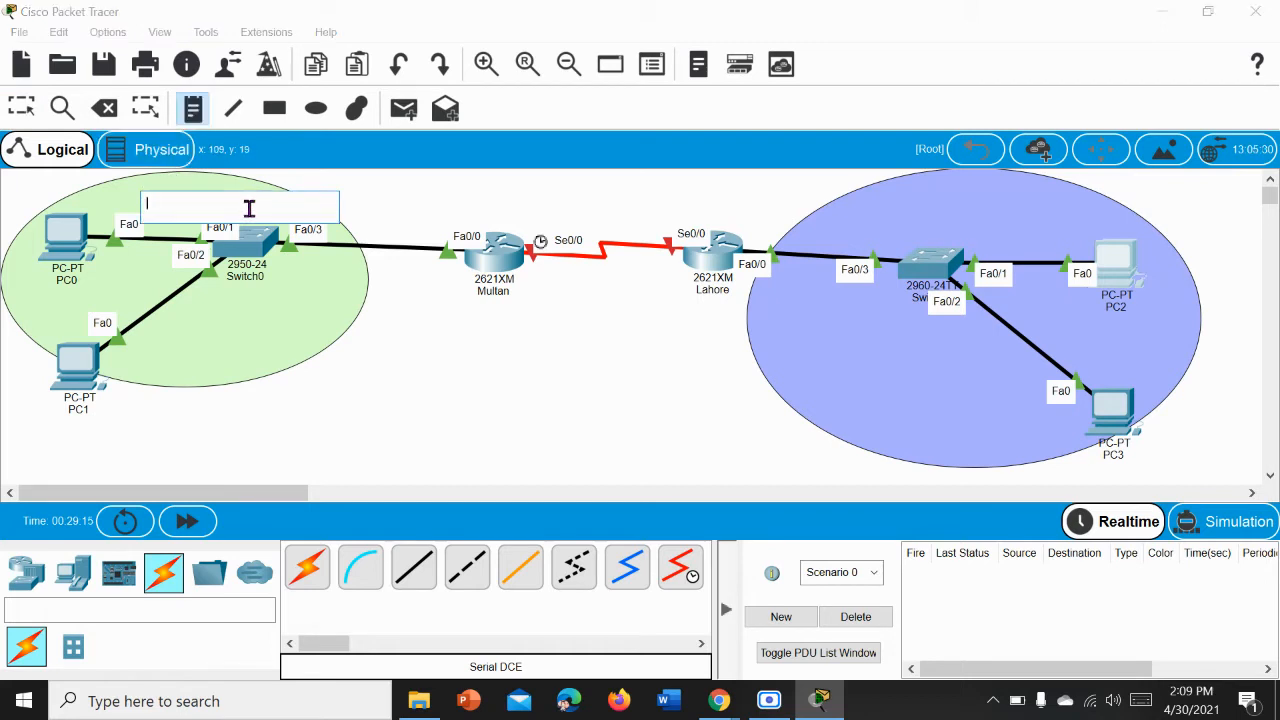
pyautogui.write('192.168.1.0/24')
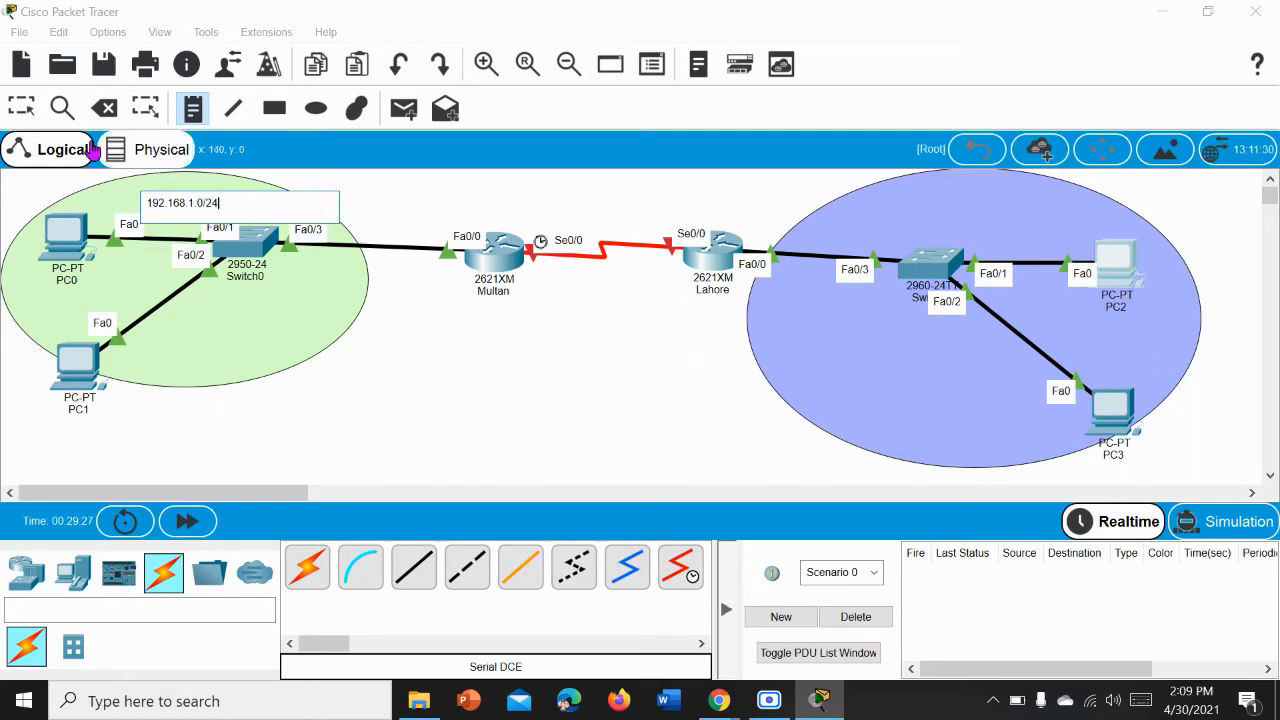
pyautogui.click(21, 108)
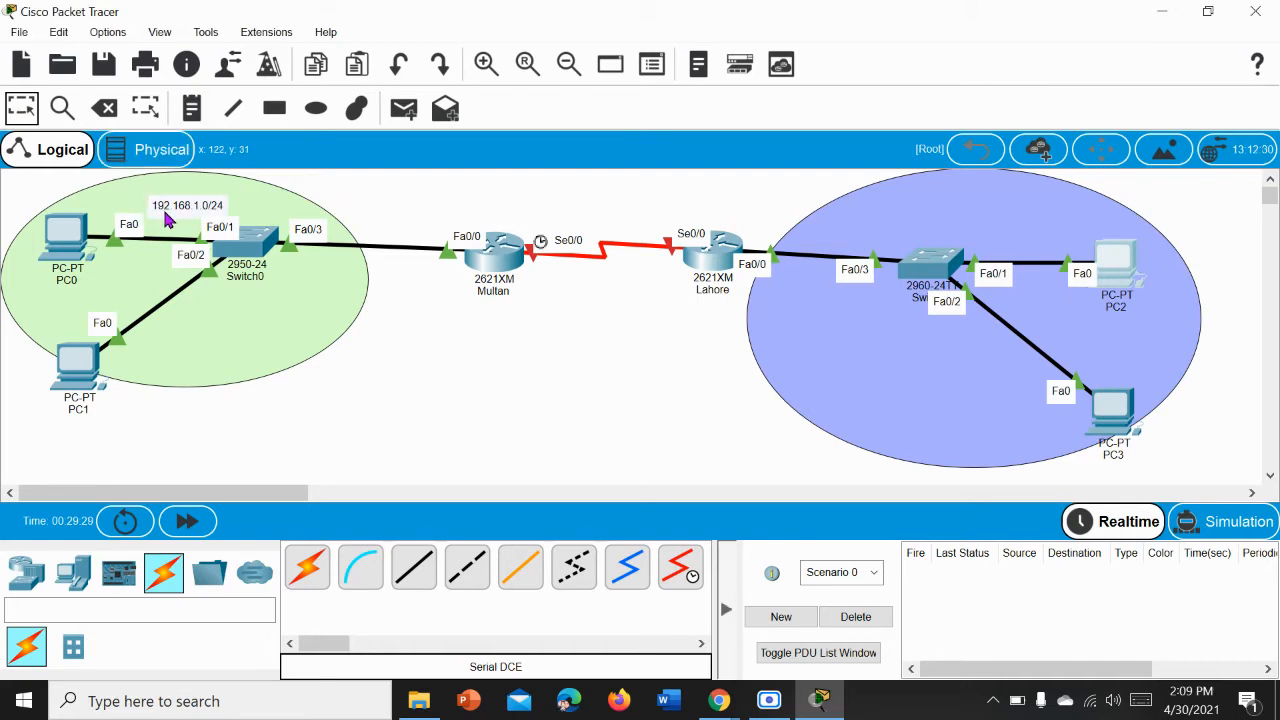
pyautogui.moveTo(164, 211); pyautogui.dragTo(165, 195)
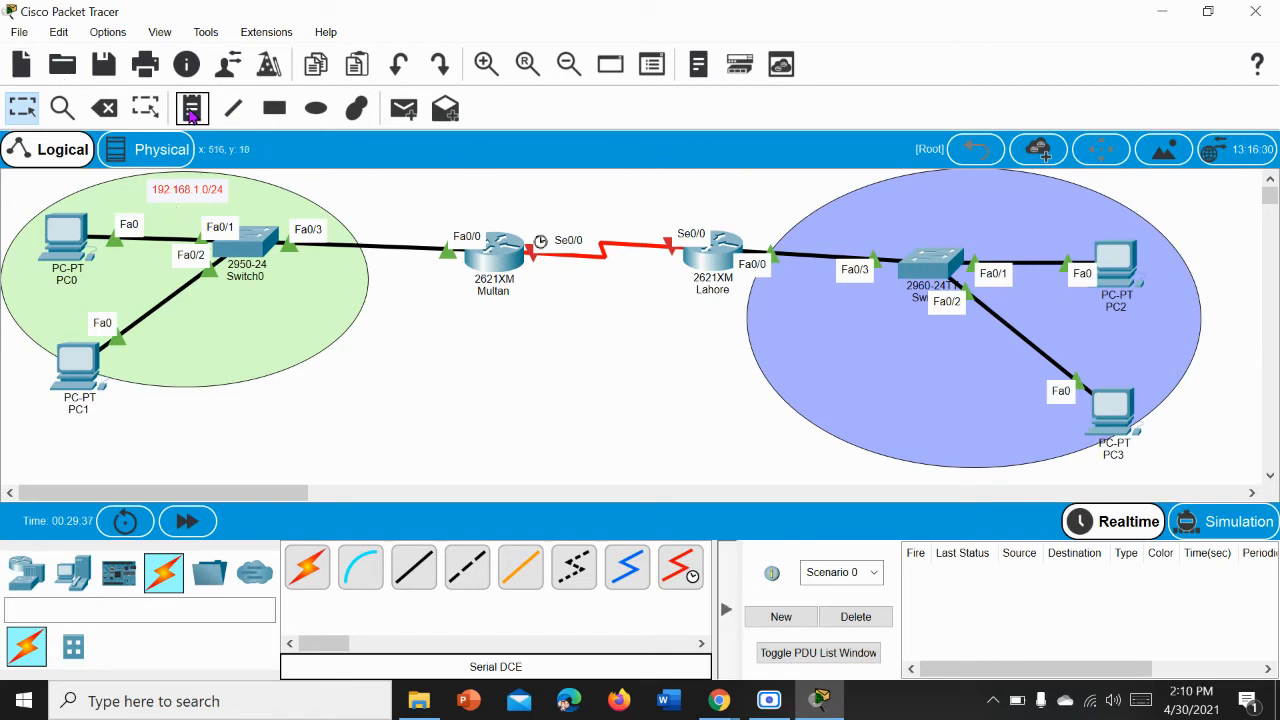
# Step: Add the note "172.16.0.0/16" inside the blue-violet ellipse above the 2960 switch and move it up slightly
pyautogui.click(191, 110)
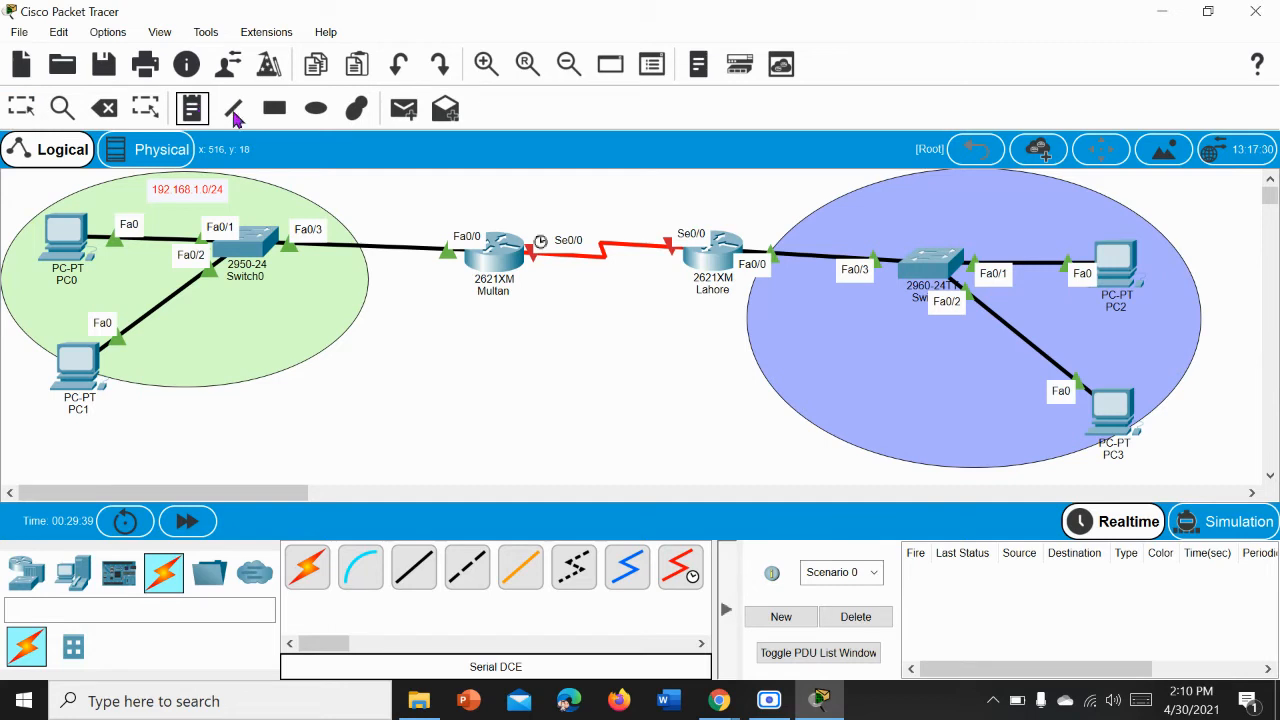
pyautogui.click(915, 207)
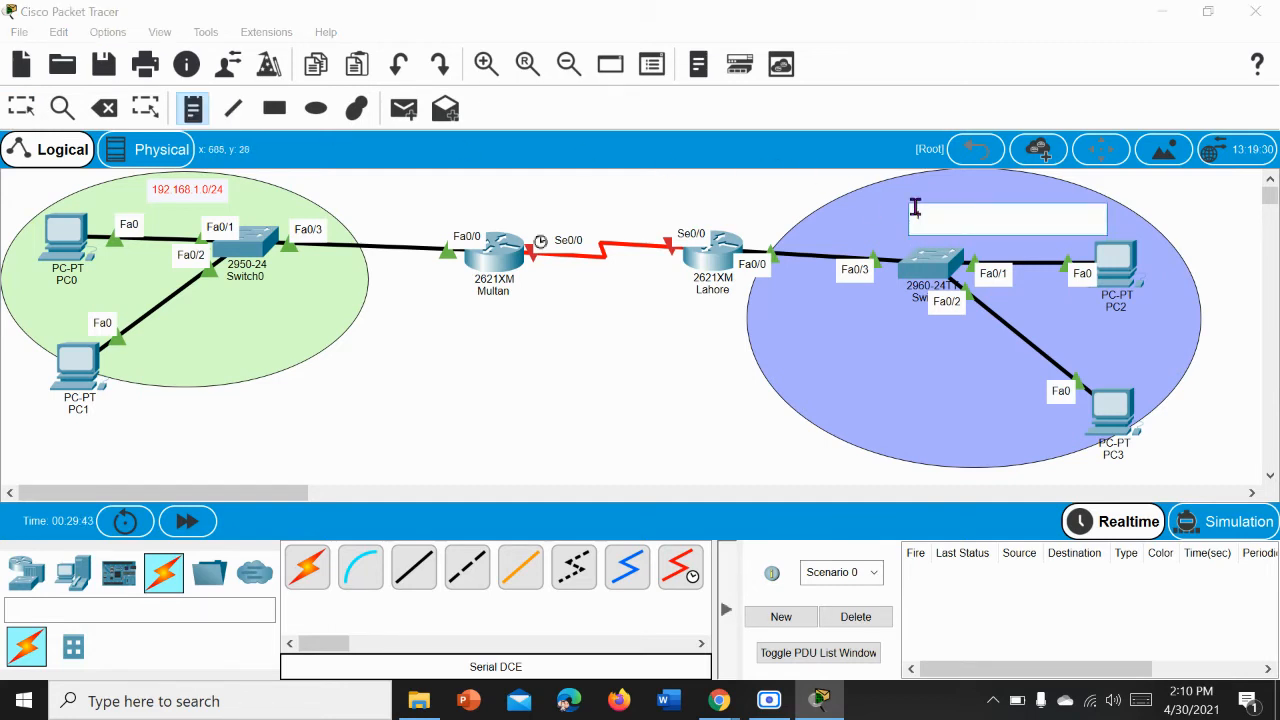
pyautogui.write('172.16.0.0/16')
pyautogui.click(22, 110)
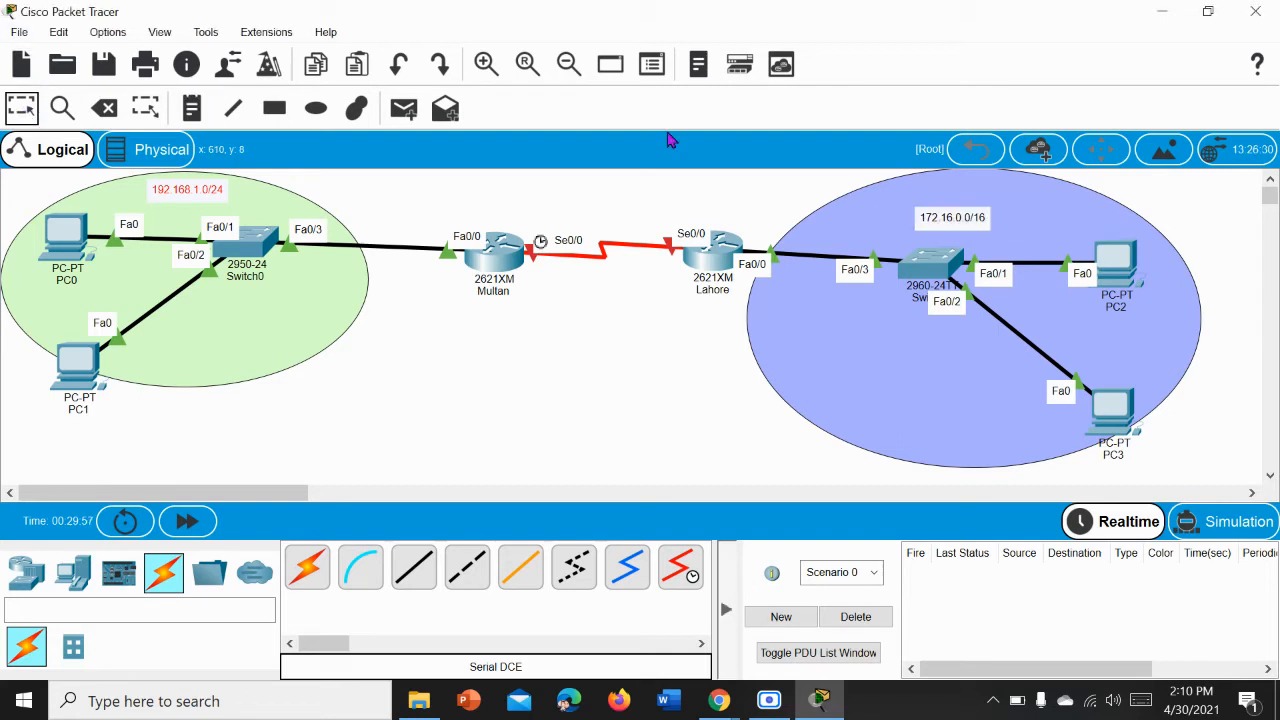
pyautogui.moveTo(937, 210); pyautogui.dragTo(940, 197)
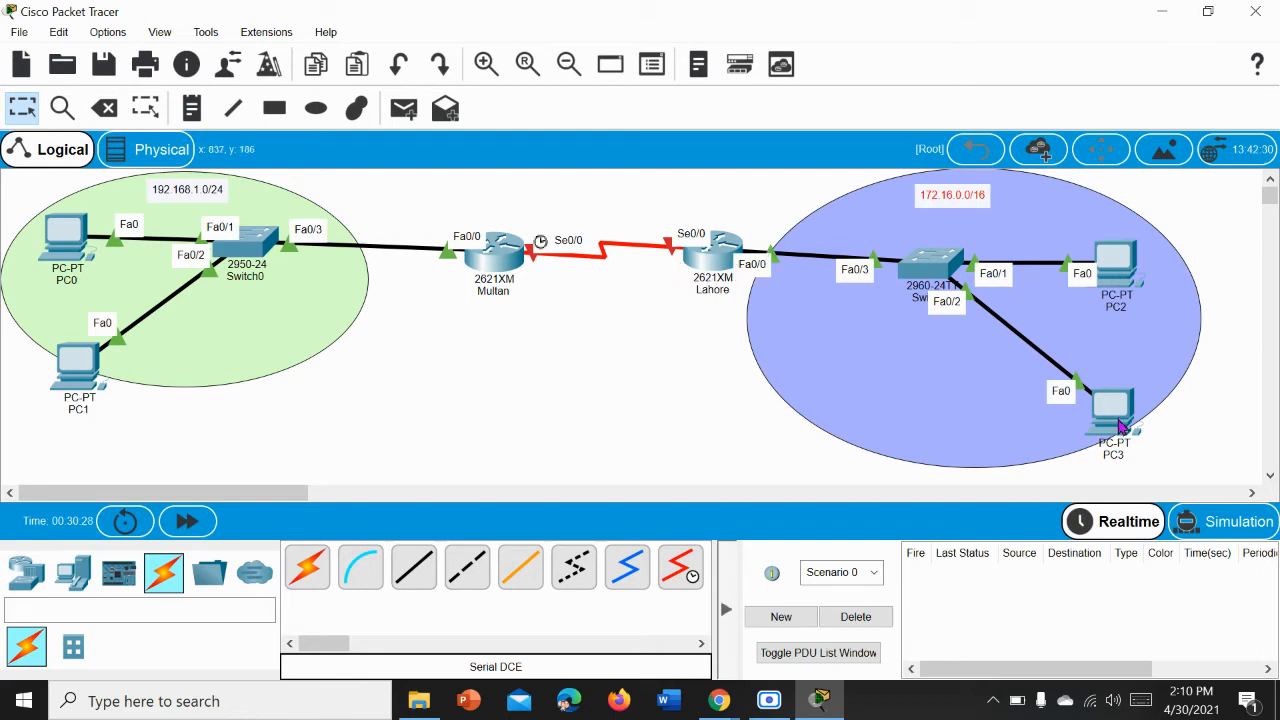
# Step: Ping 172.16.1.2 from the Lahore router's configuration prompt with do ping, and close the router's window
pyautogui.click(723, 260)
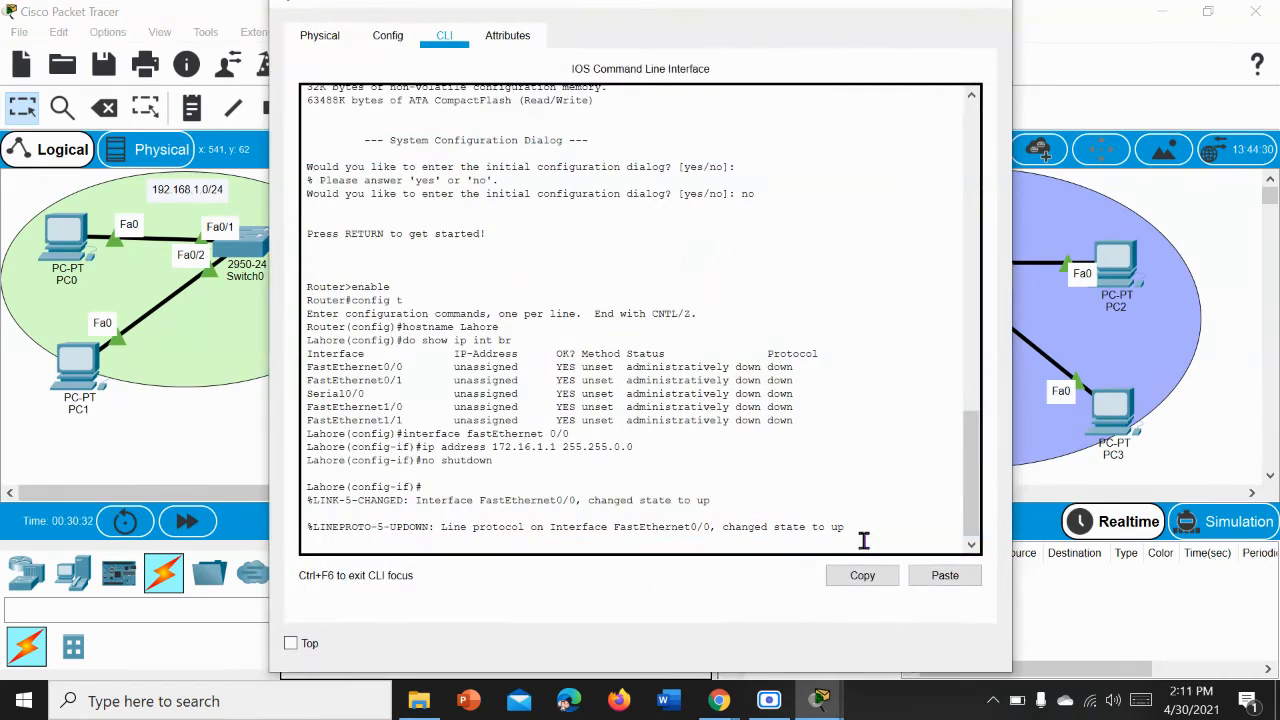
pyautogui.press('Return')
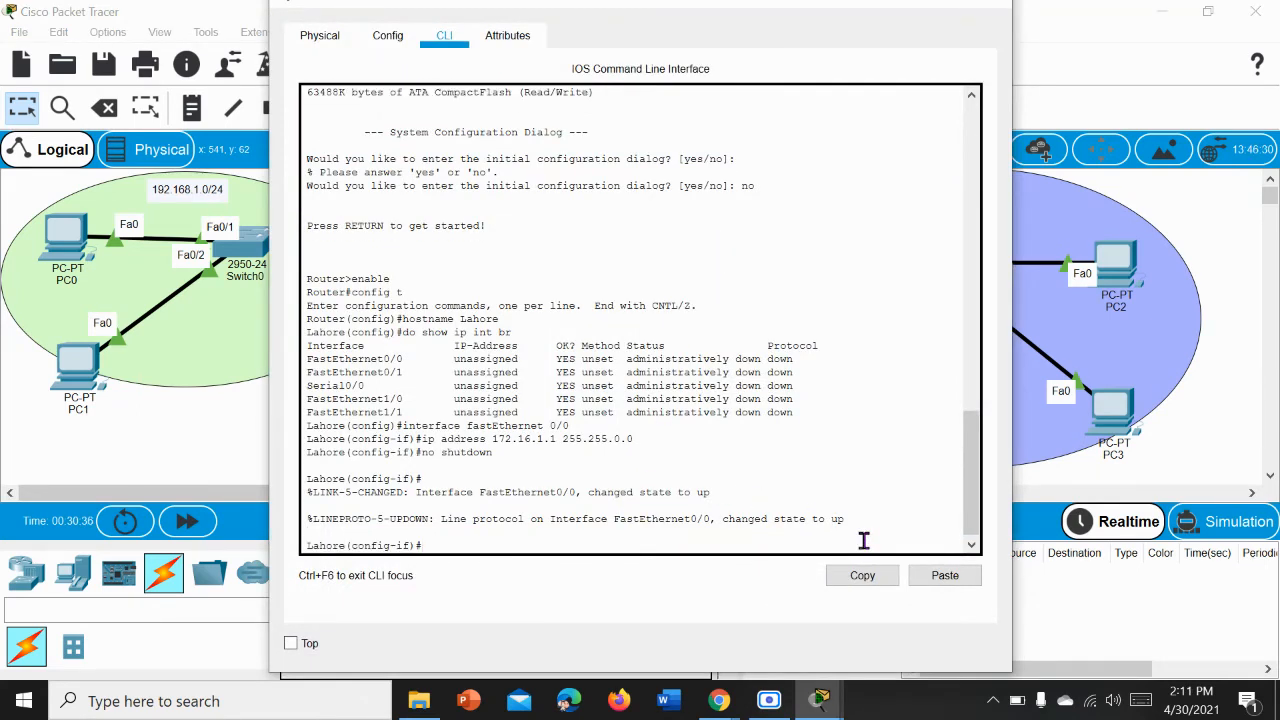
pyautogui.write('do ping')
pyautogui.write('8')
pyautogui.press('BackSpace')
pyautogui.write('72.16.1.2')
pyautogui.press('Return')
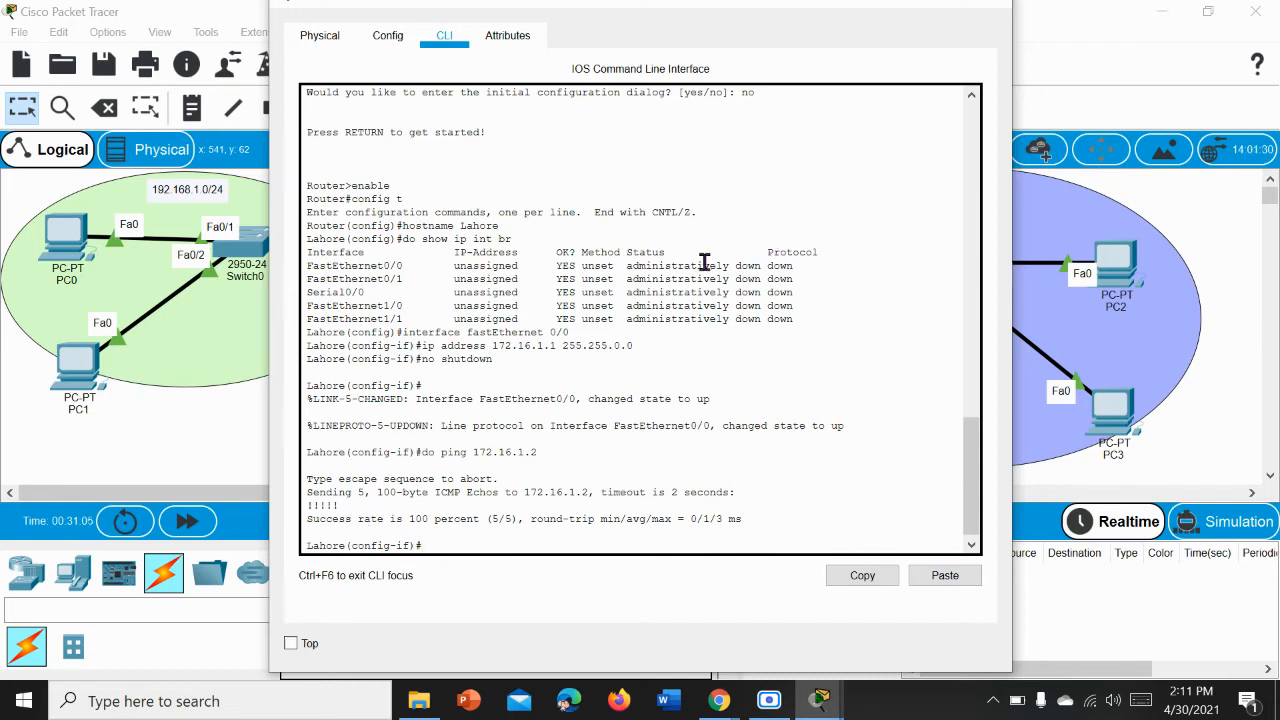
pyautogui.click(1003, 10)
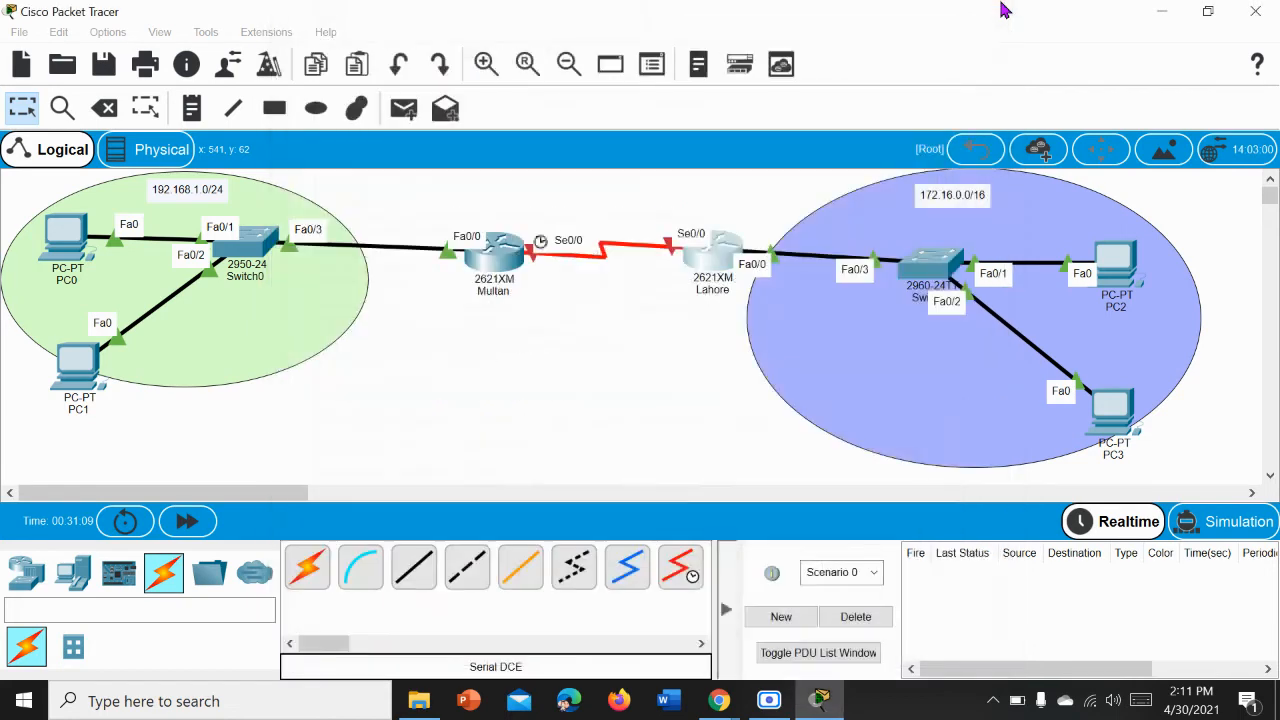
# Step: Open the Multan router's command line and enter global configuration mode with enable and config t
pyautogui.moveTo(699, 268)
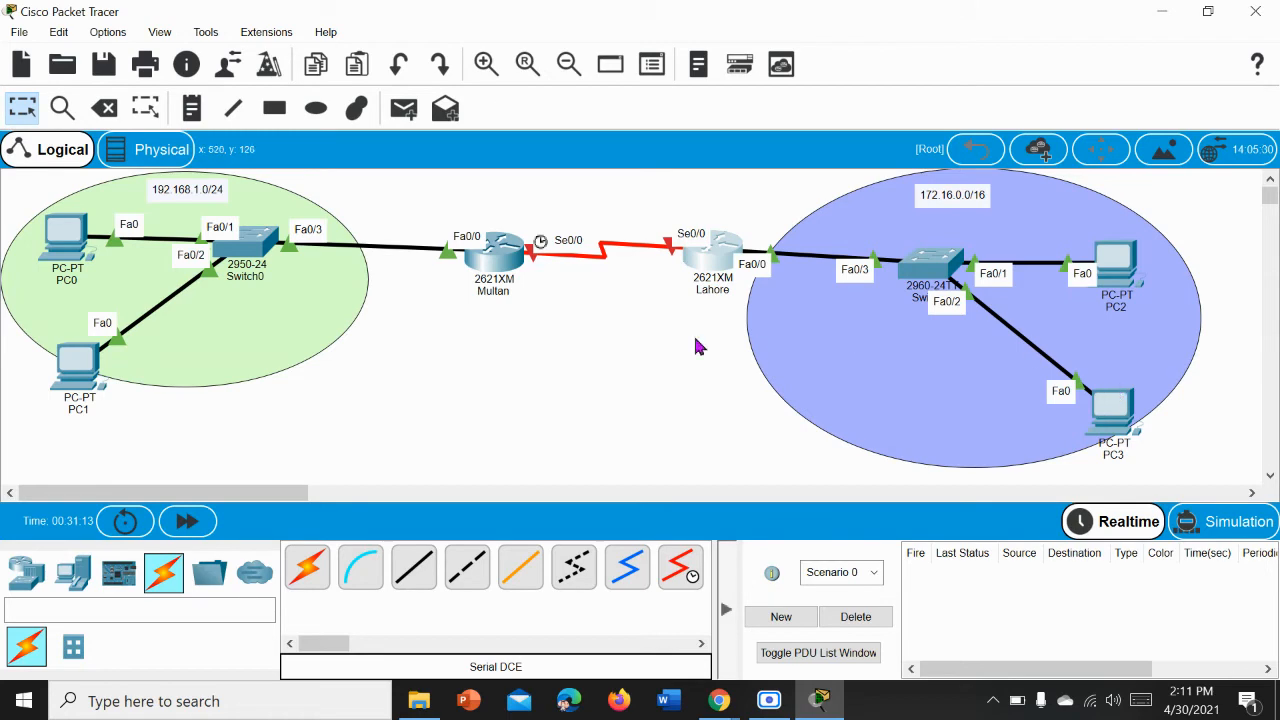
pyautogui.click(503, 264)
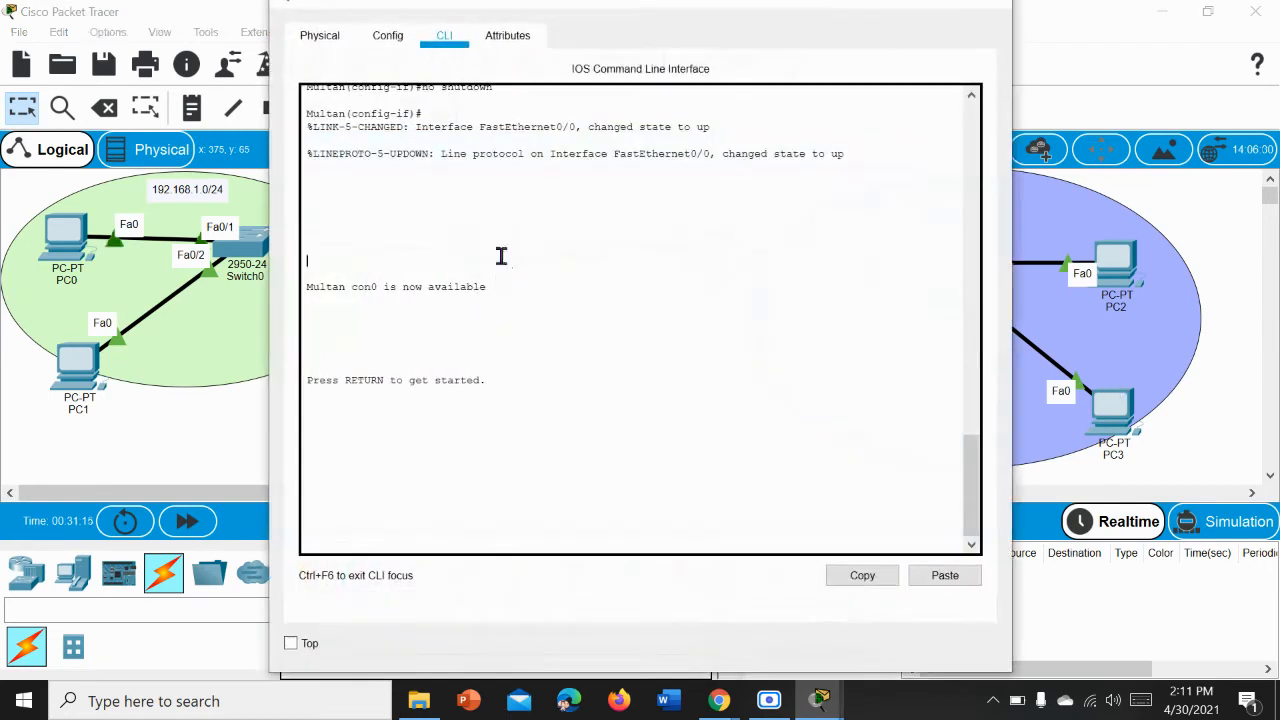
pyautogui.press('Return')
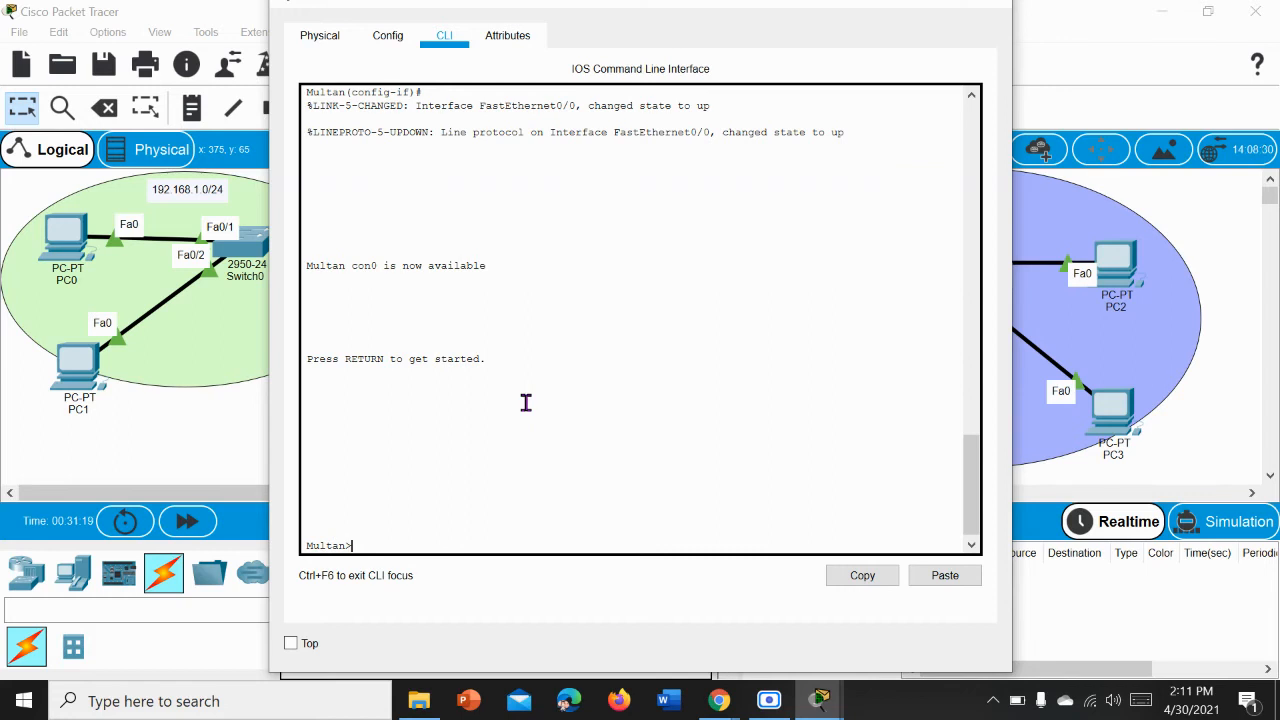
pyautogui.write('enabl')
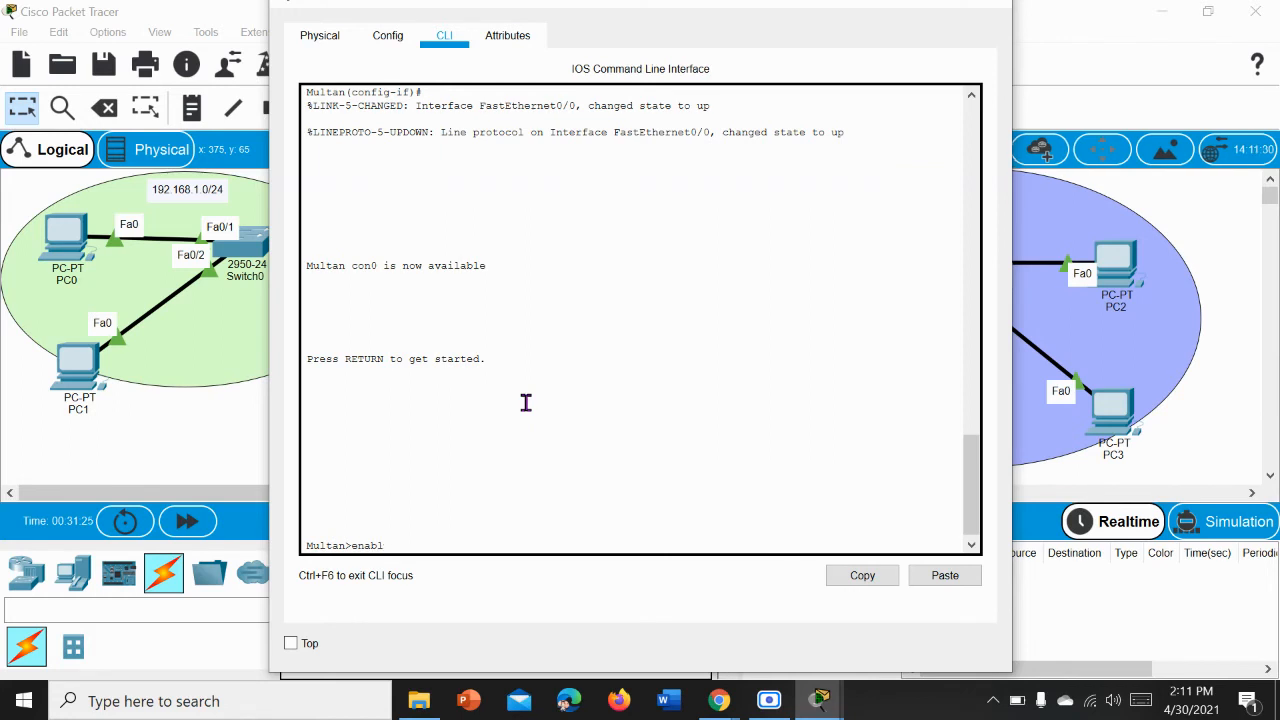
pyautogui.write('we')
pyautogui.press('Return')
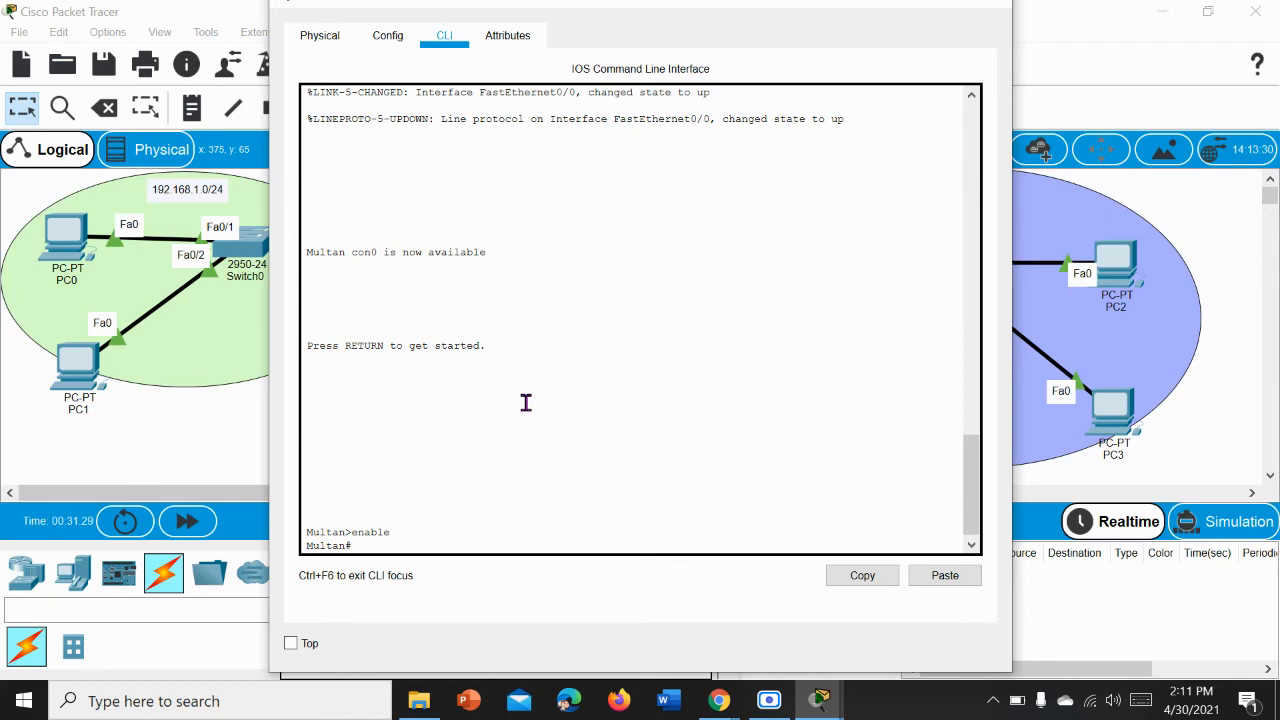
pyautogui.write('config t')
pyautogui.press('Return')
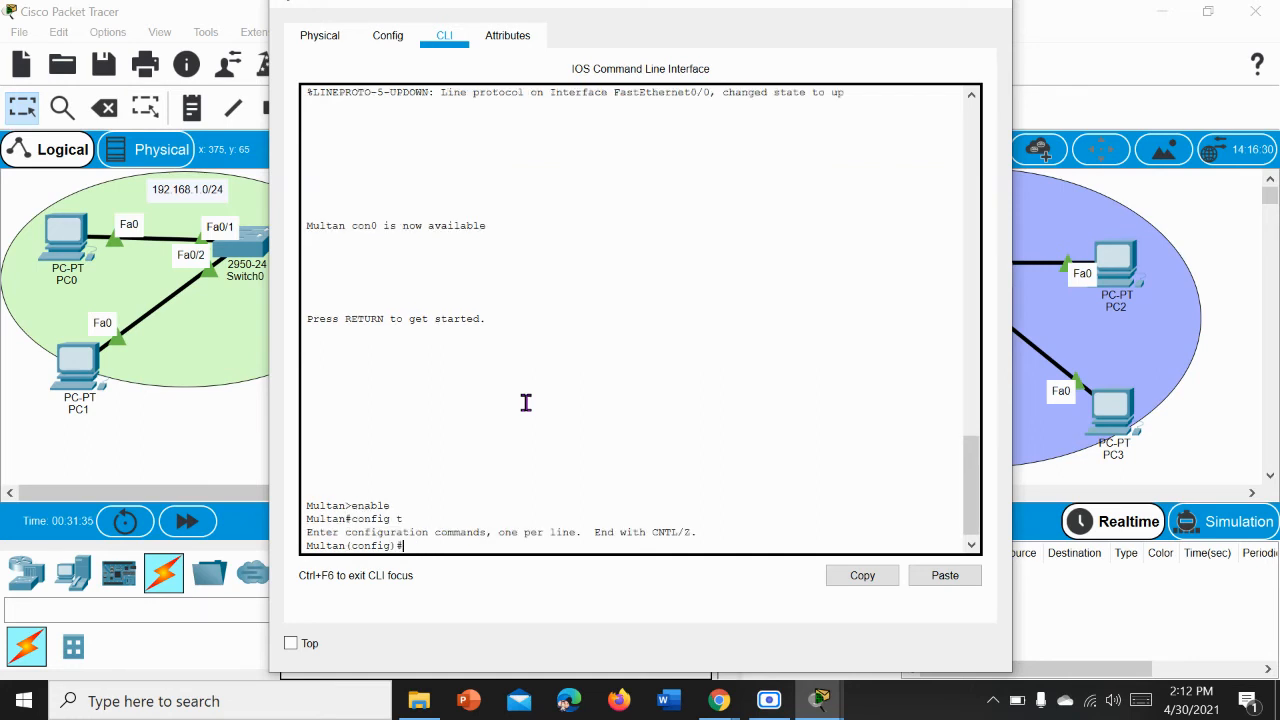
# Step: Ping 192.168.1.2 from Multan's configuration prompt with do ping, and close the router's window
pyautogui.write('do ping 192.168.1.2')
pyautogui.press('Return')
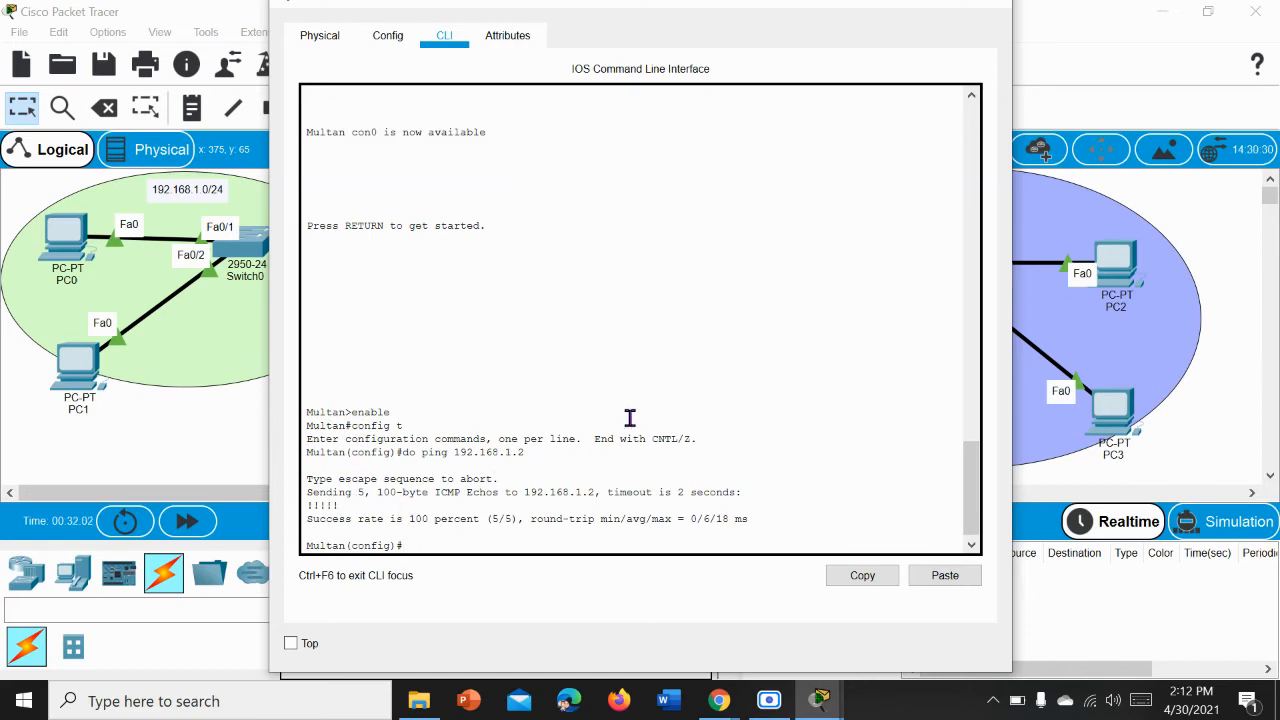
pyautogui.click(996, 10)
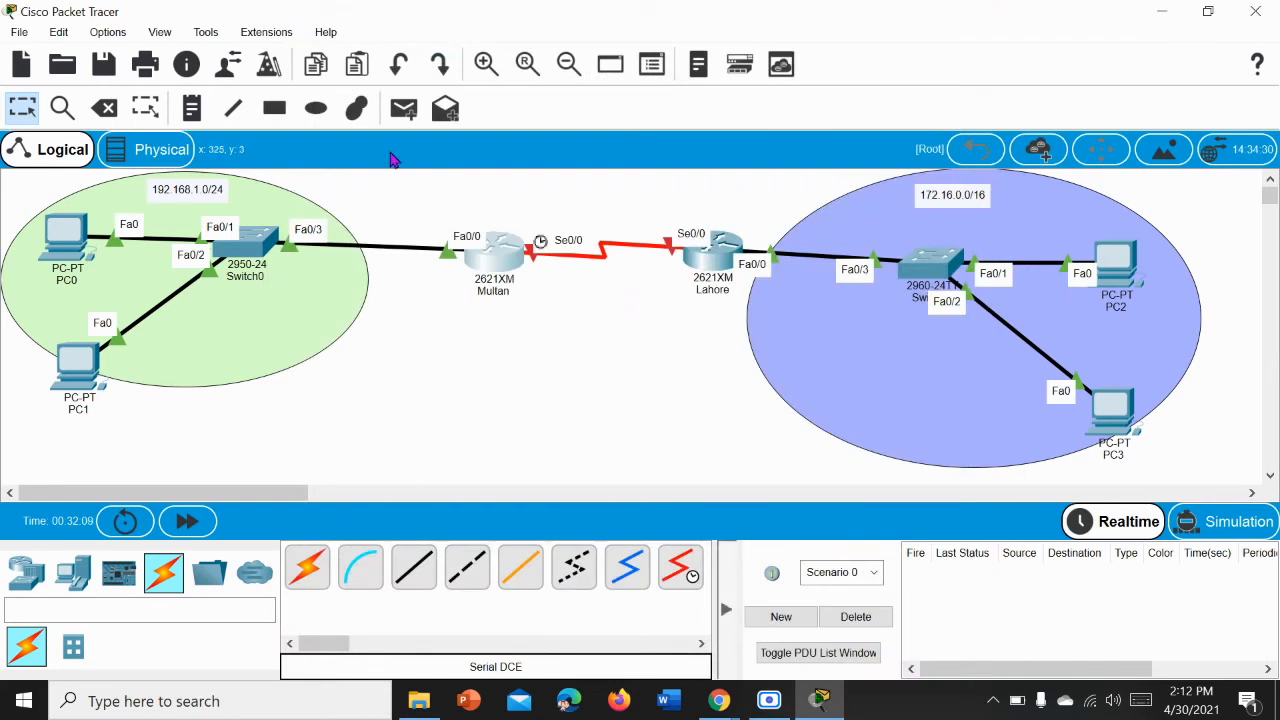
# Step: Set up the drawing palette for an ellipse with light blue fill colour #afe6ff
pyautogui.click(356, 108)
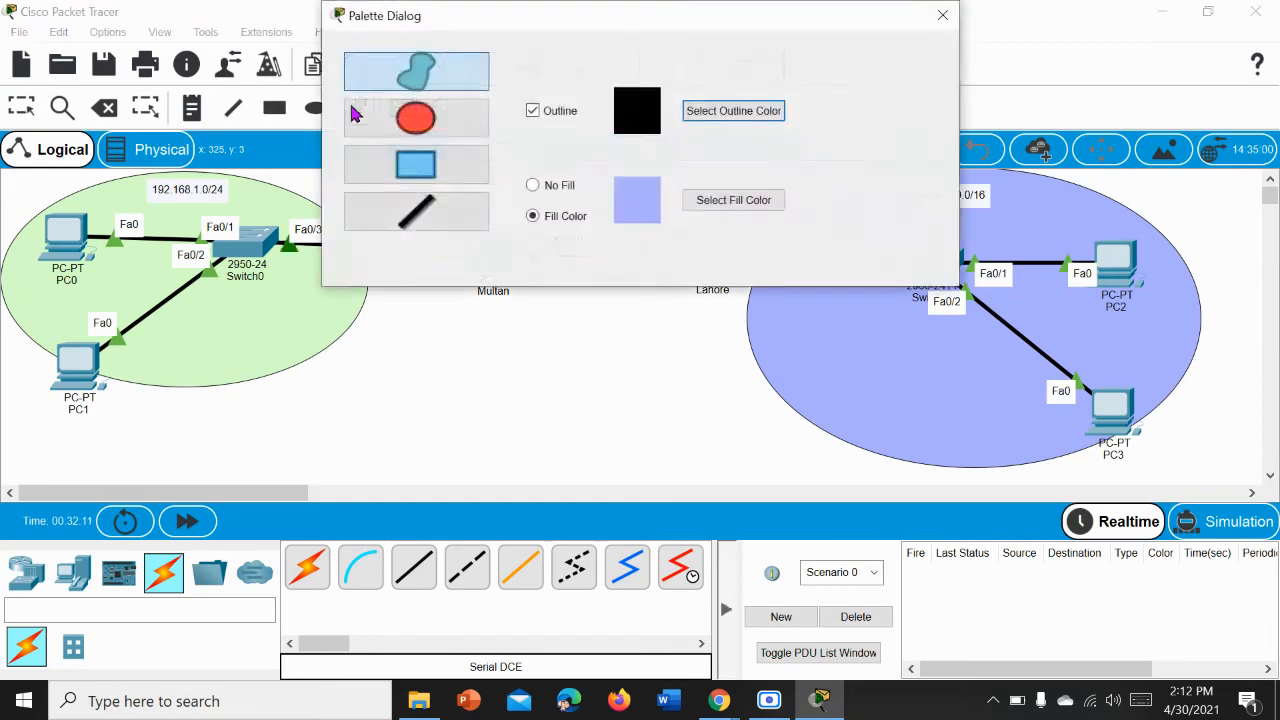
pyautogui.click(410, 133)
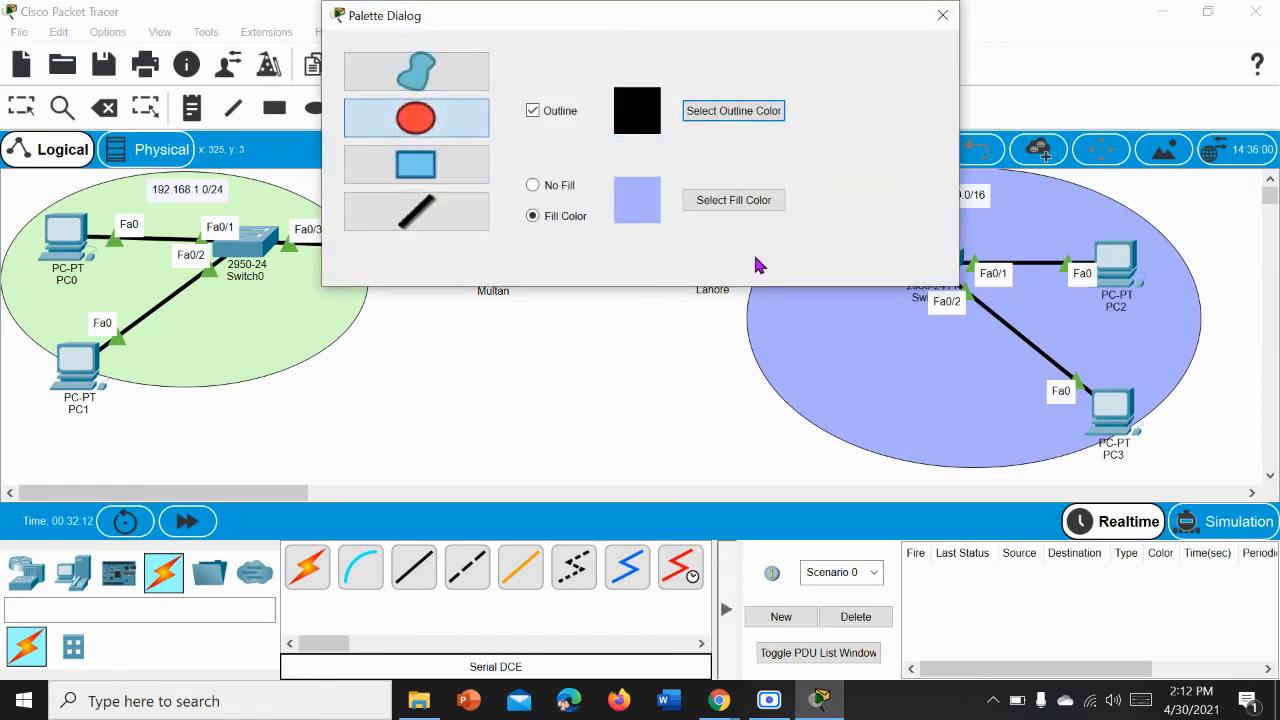
pyautogui.click(721, 205)
pyautogui.moveTo(730, 316)
pyautogui.mouseDown()
pyautogui.moveTo(751, 317)
pyautogui.moveTo(714, 303)
pyautogui.moveTo(751, 306)
pyautogui.mouseUp()
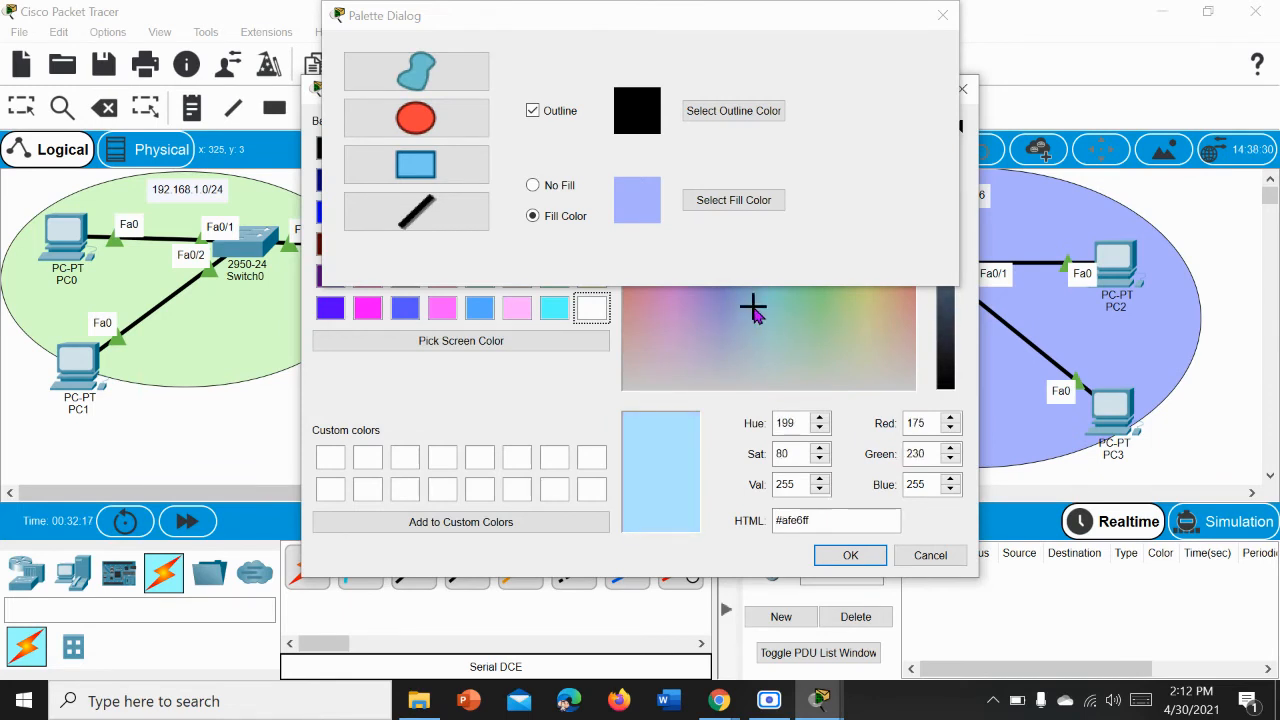
pyautogui.click(830, 555)
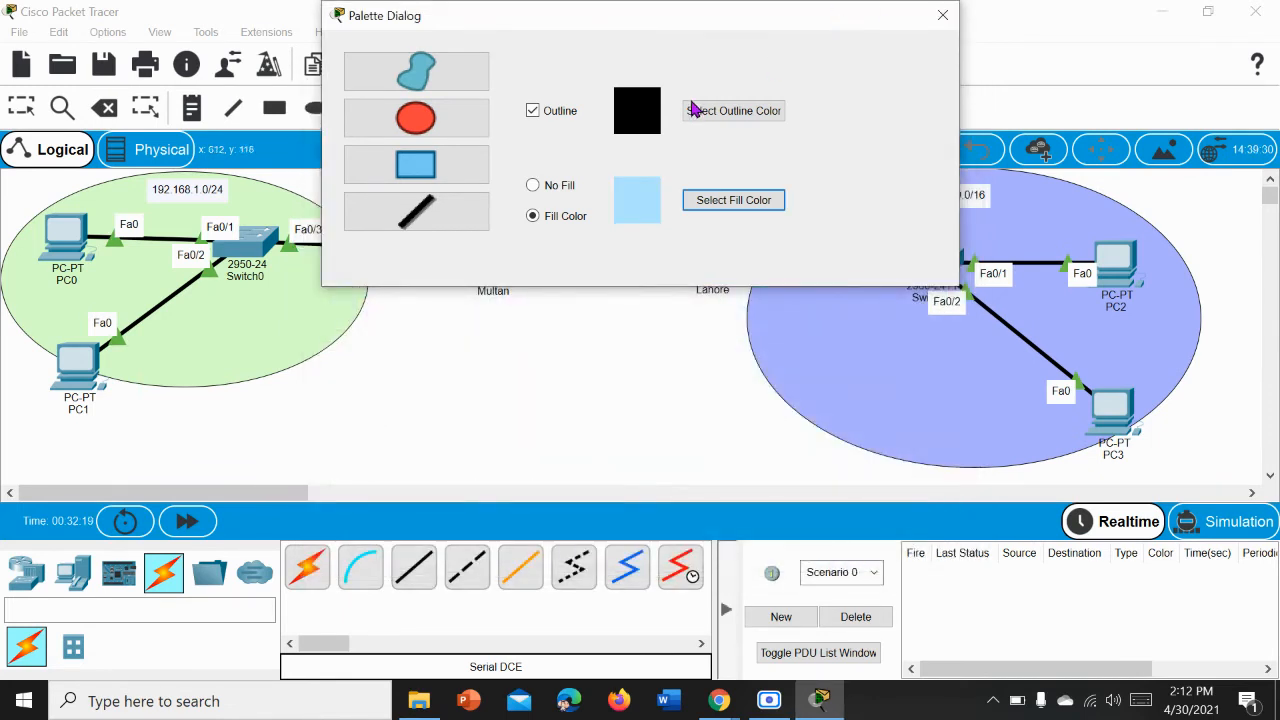
# Step: Draw the light blue ellipse around the serial link between Multan and Lahore, close the palette, and return to selection mode
pyautogui.moveTo(651, 20); pyautogui.dragTo(1058, 334)
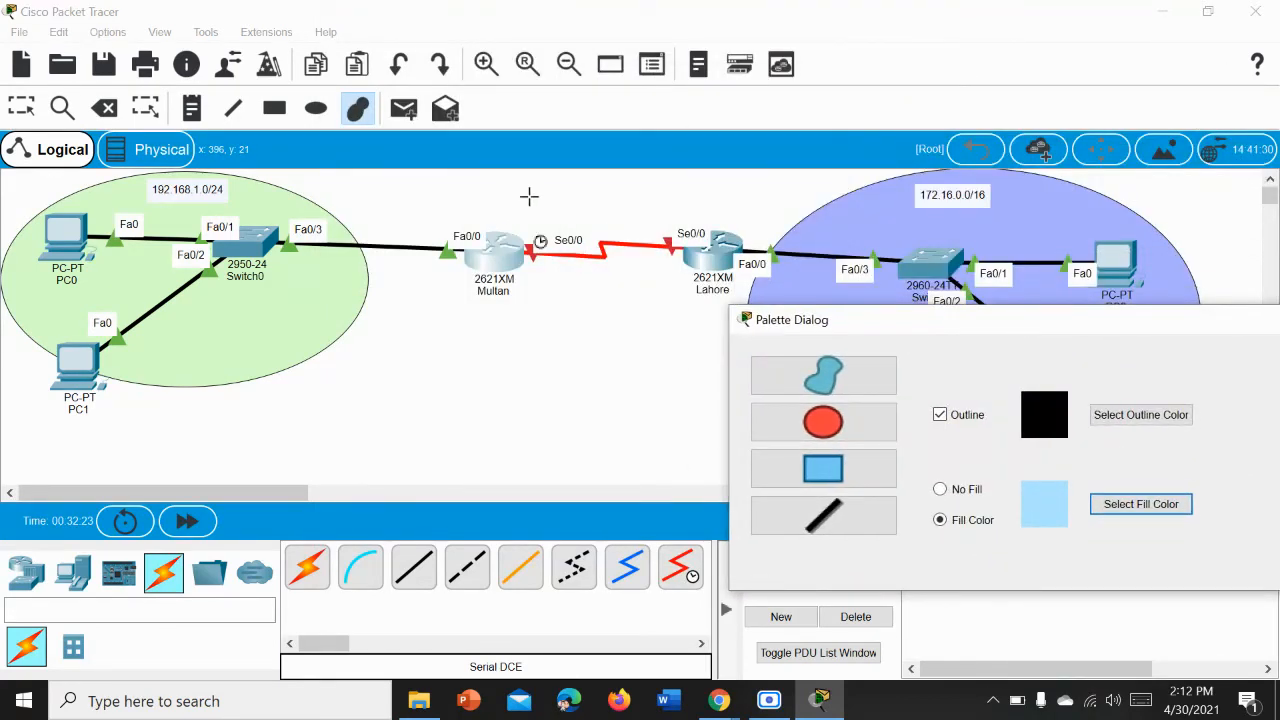
pyautogui.moveTo(529, 195); pyautogui.dragTo(680, 317)
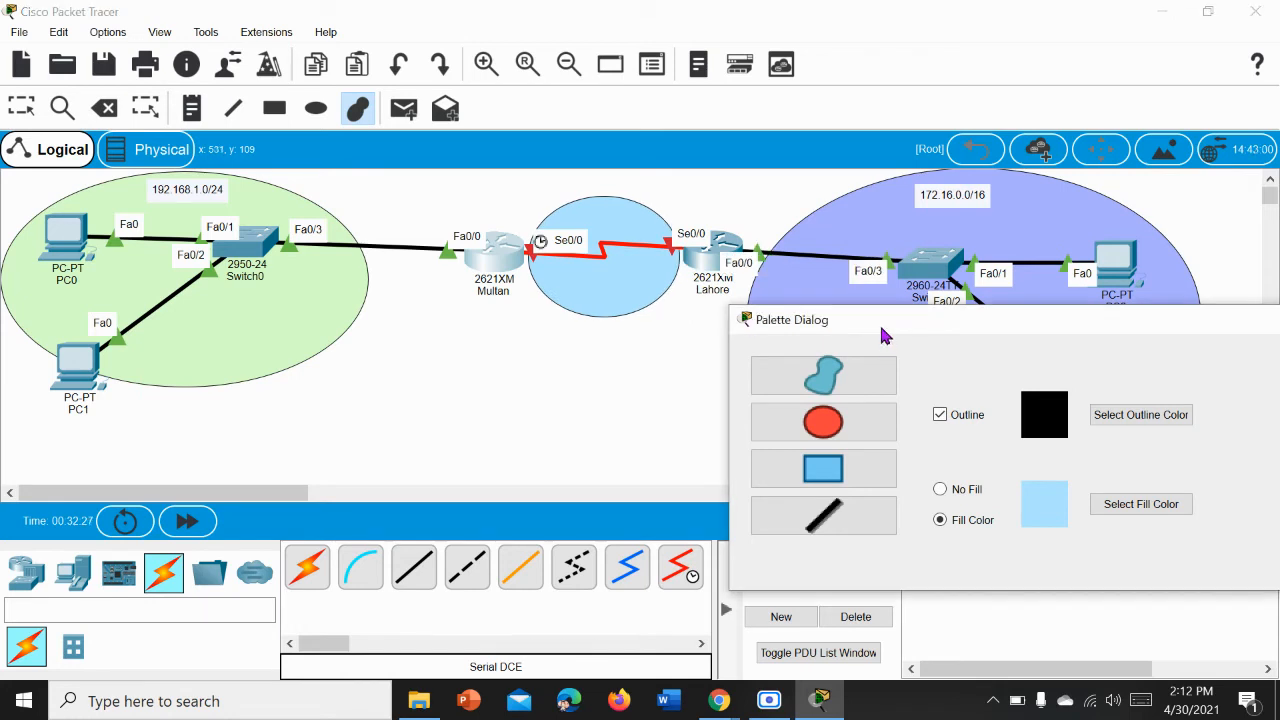
pyautogui.moveTo(885, 337); pyautogui.dragTo(486, 183)
pyautogui.click(938, 174)
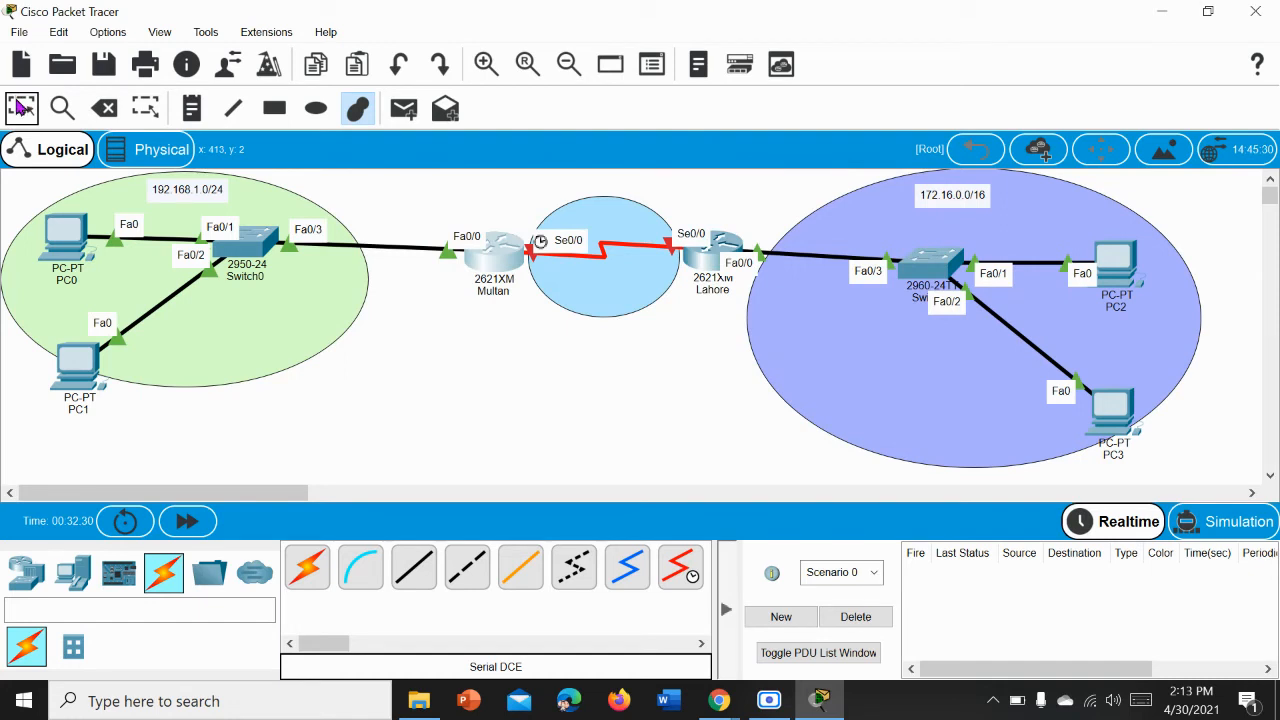
pyautogui.click(21, 108)
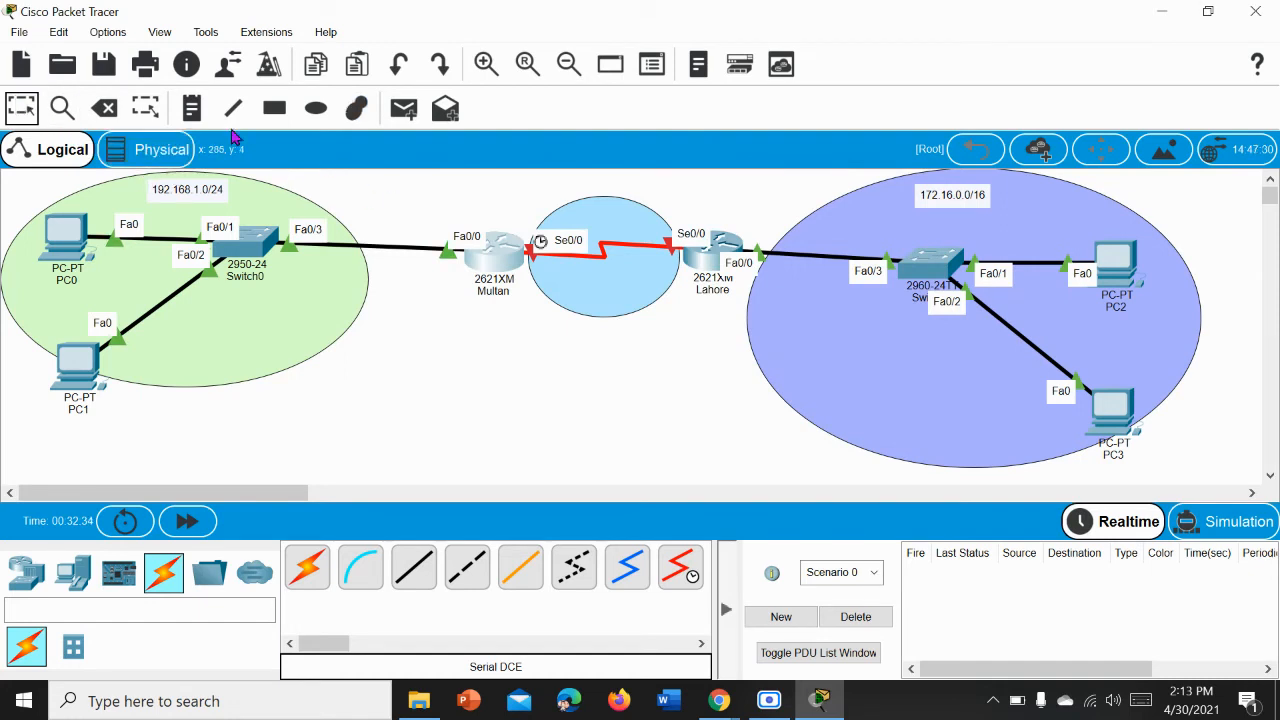
# Step: Add the note "10.0.0.0/8" above the serial link and move it to the top centre of the light blue ellipse
pyautogui.click(183, 117)
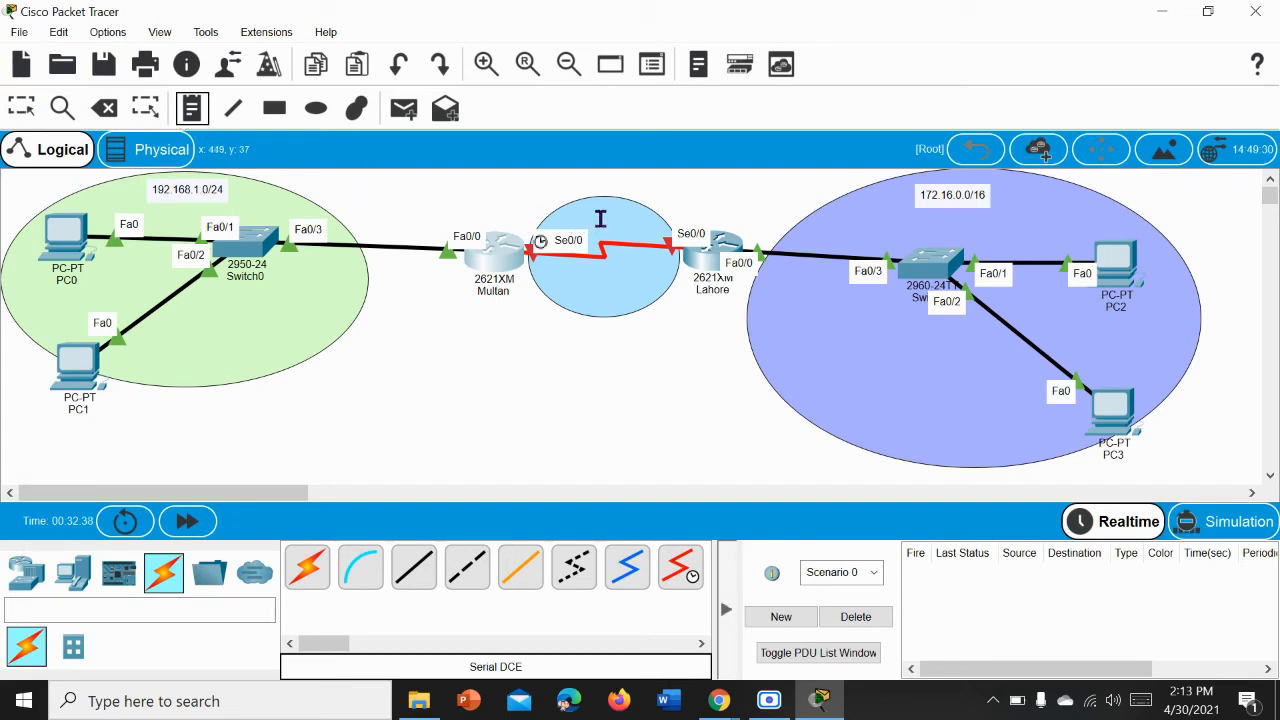
pyautogui.click(600, 214)
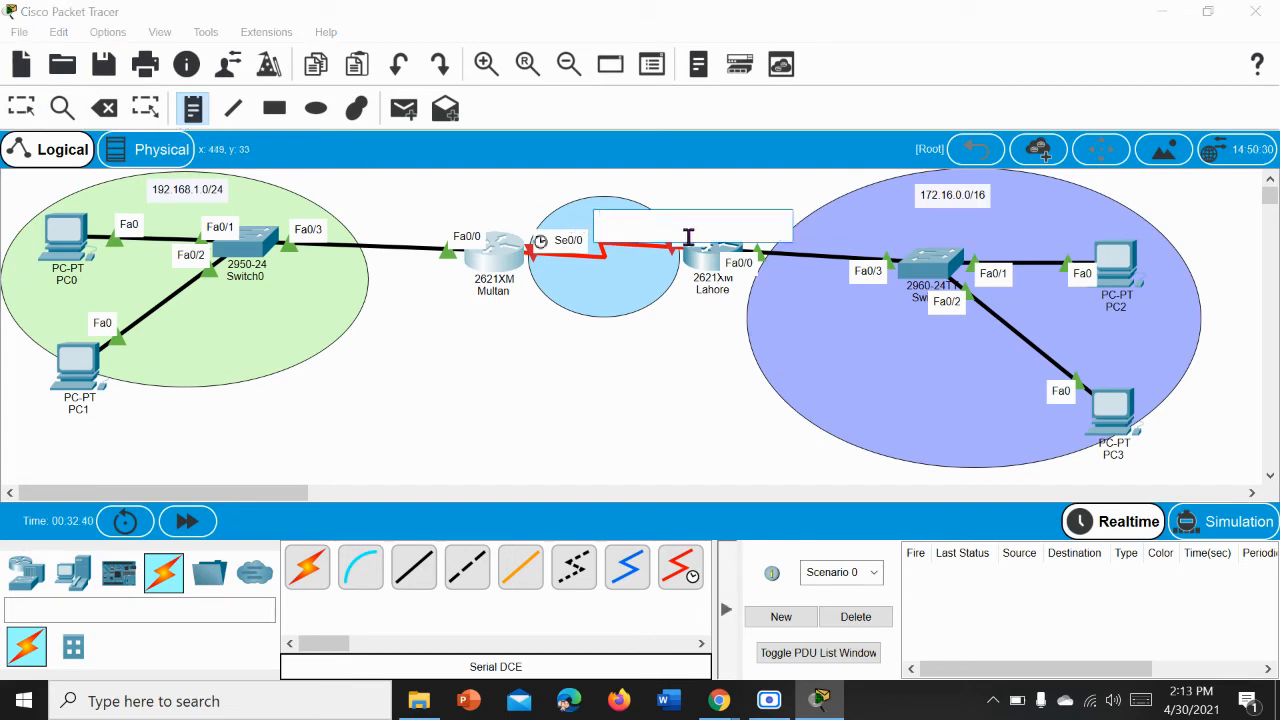
pyautogui.write('10.0.0.0/8')
pyautogui.click(21, 110)
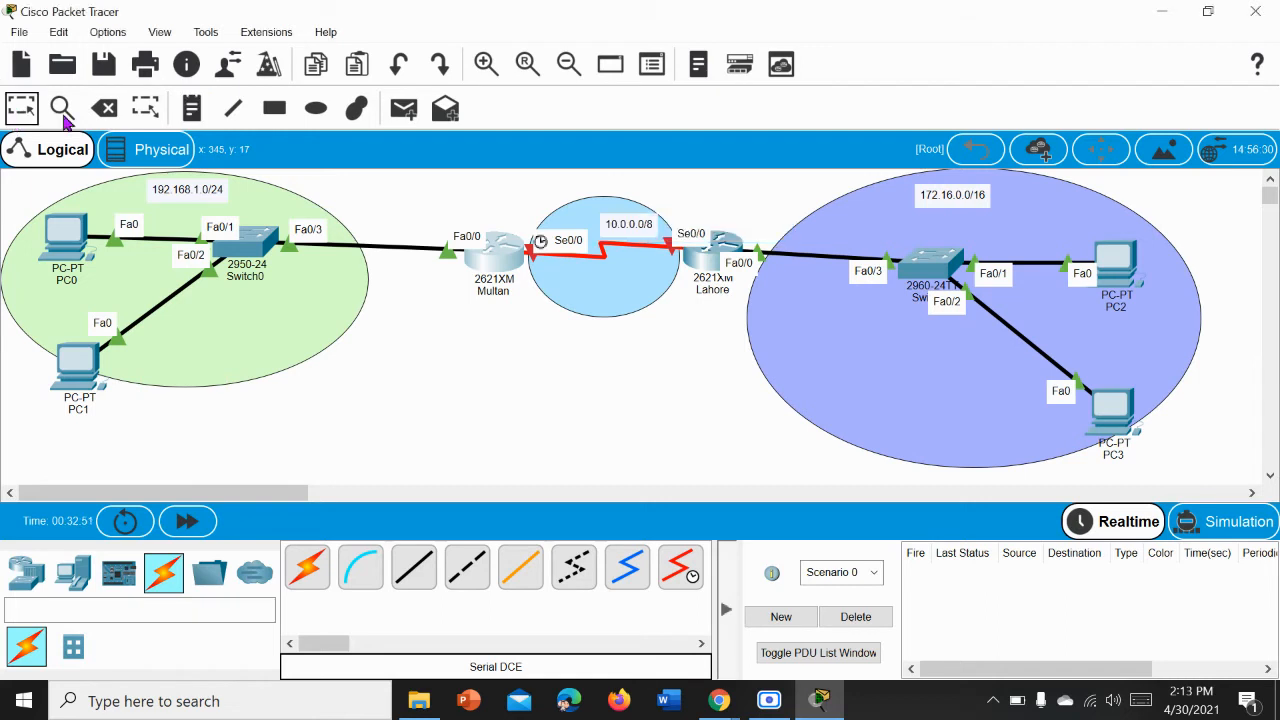
pyautogui.moveTo(630, 234); pyautogui.dragTo(603, 234)
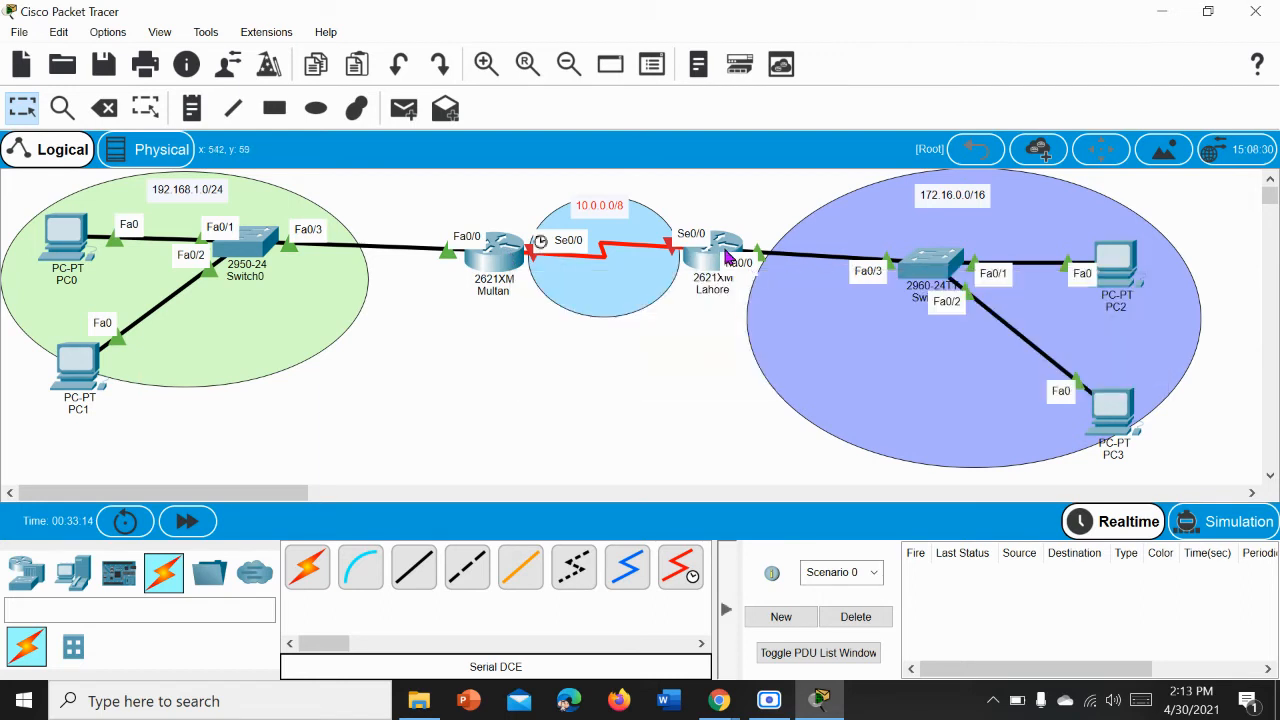
# Step: List Multan's interfaces and their addresses with do show ip int br from its configuration prompt
pyautogui.click(497, 268)
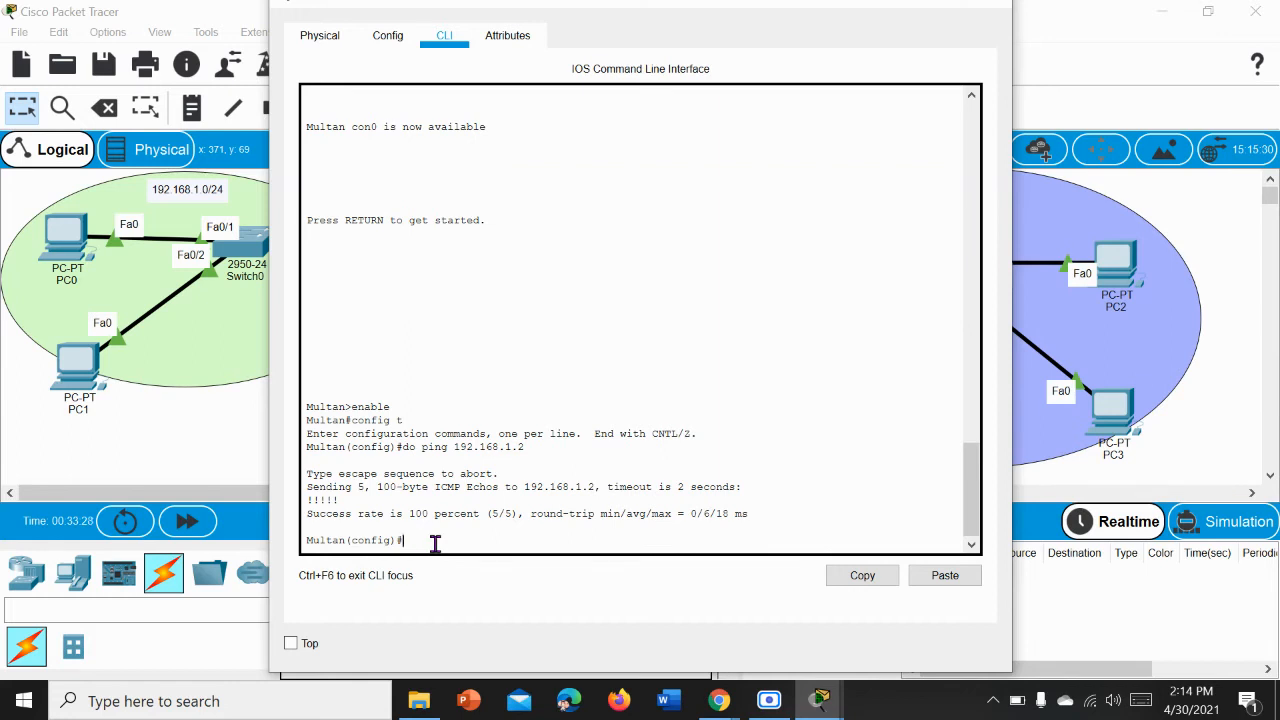
pyautogui.write('do')
pyautogui.write('show ip int br')
pyautogui.press('Return')
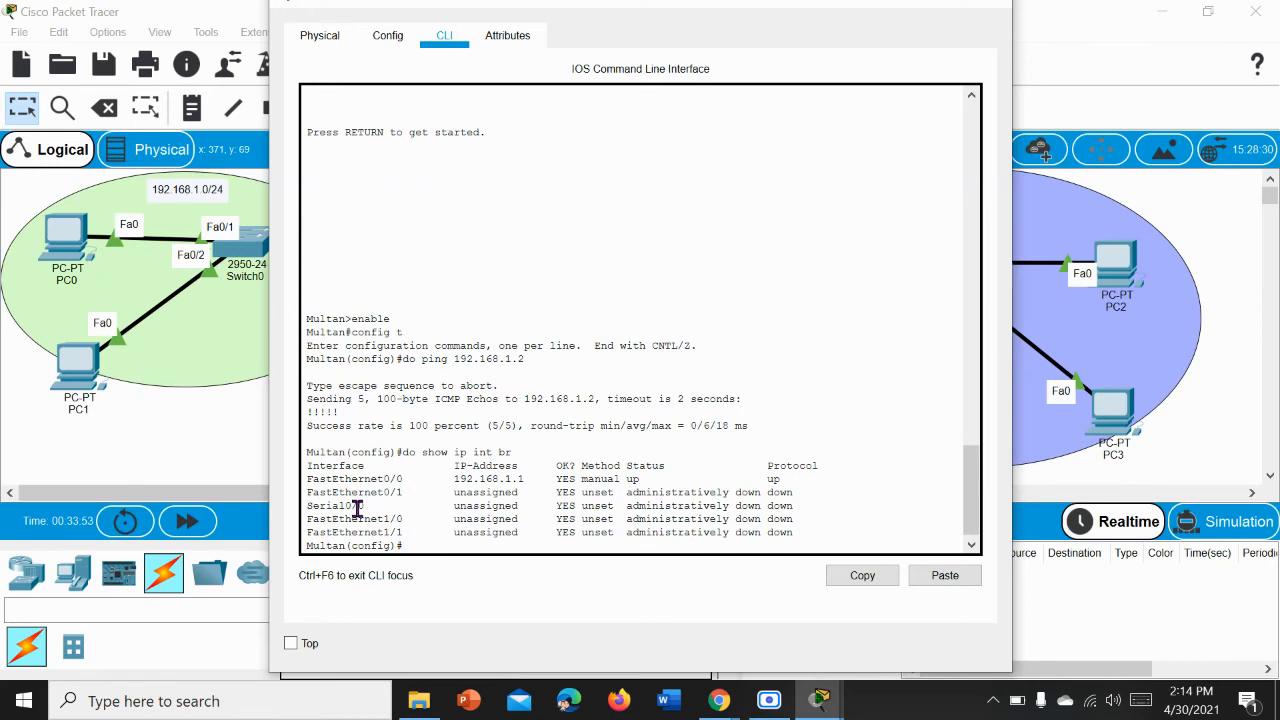
# Step: Enter interface configuration mode for serial 0/0 on Multan
pyautogui.write('interface')
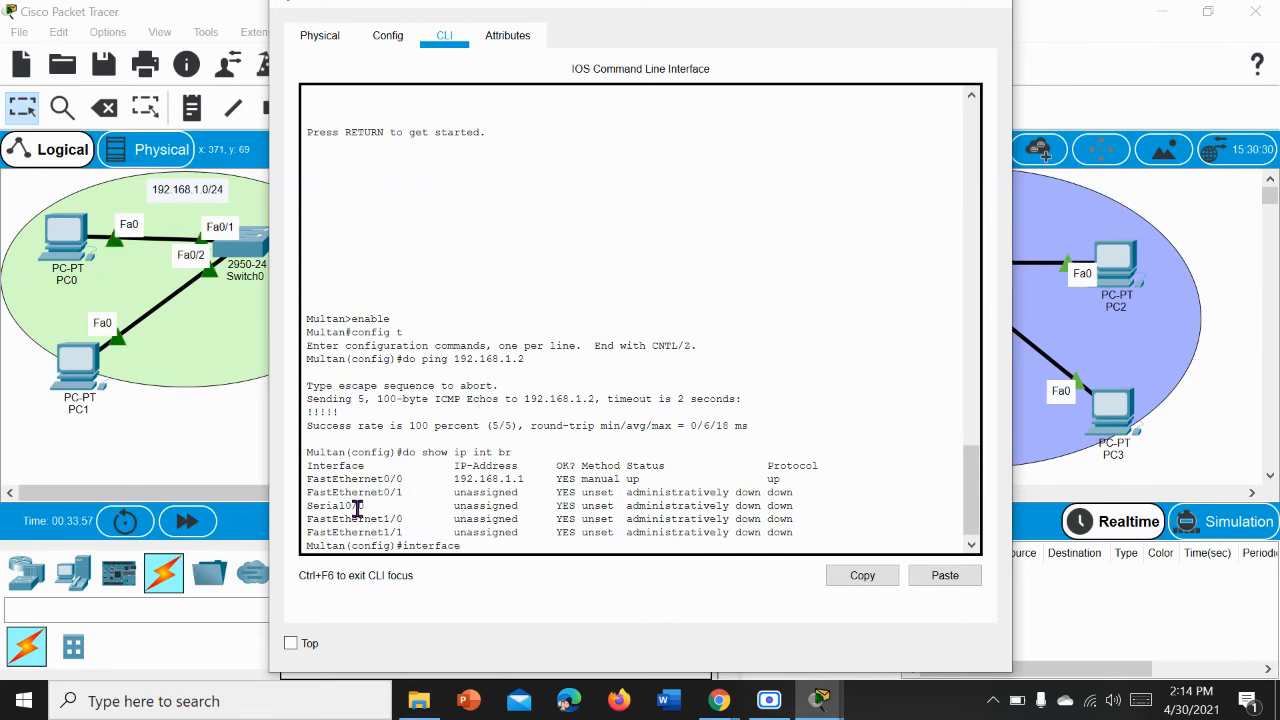
pyautogui.write(' serial ')
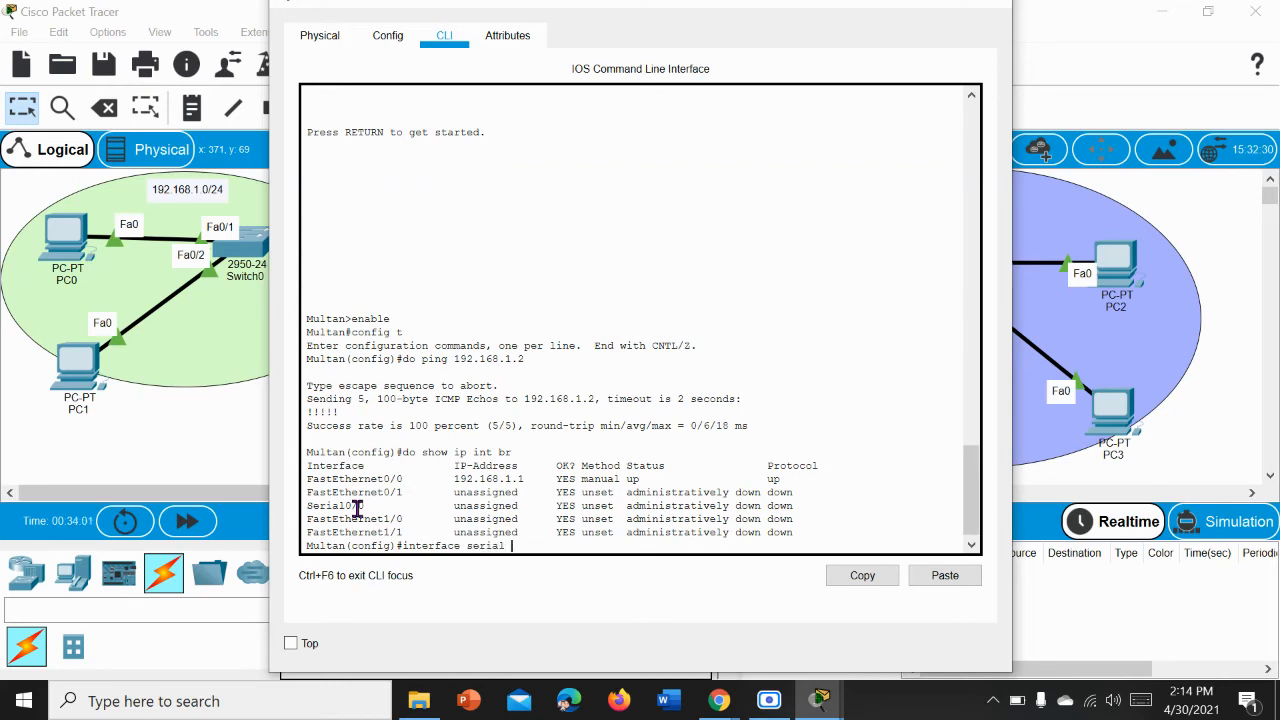
pyautogui.write('0/0')
pyautogui.press('Return')
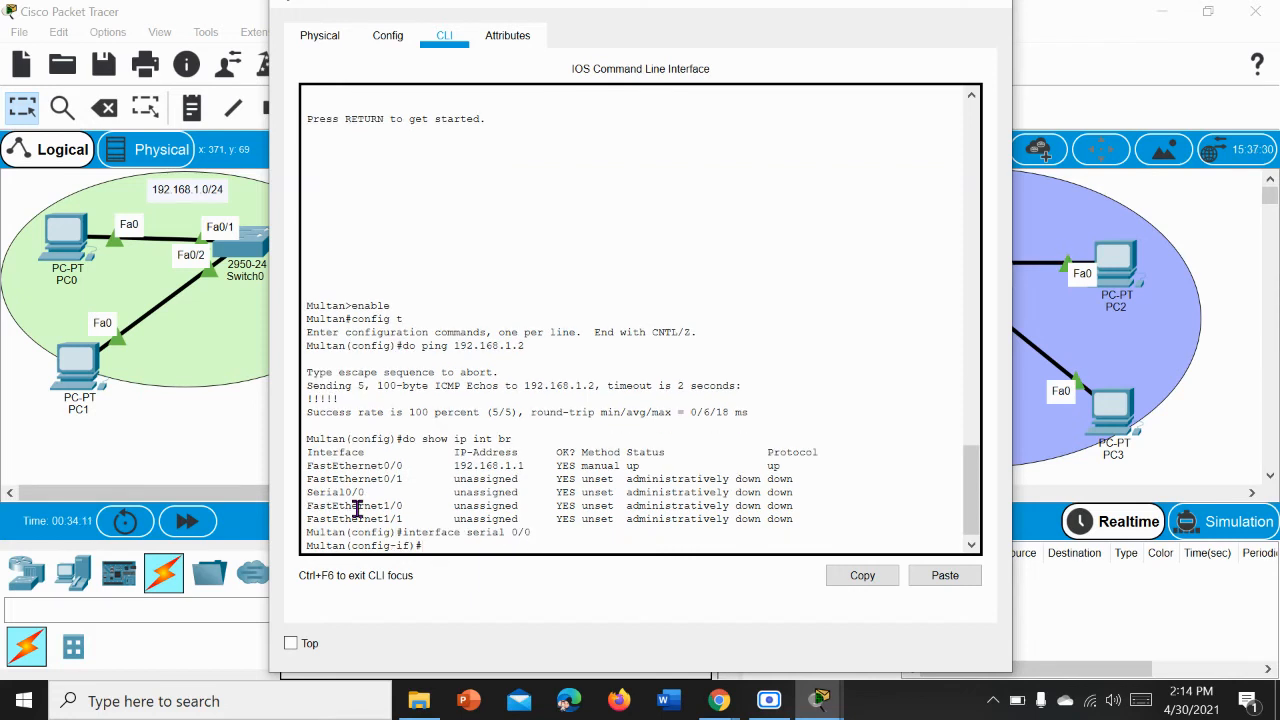
# Step: Assign IP address 10.0.0.1 with mask 255.0.0.0 to Multan's serial 0/0 interface
pyautogui.write('ip address')
pyautogui.write('10.0.0.1 255')
pyautogui.write('.0.0.0')
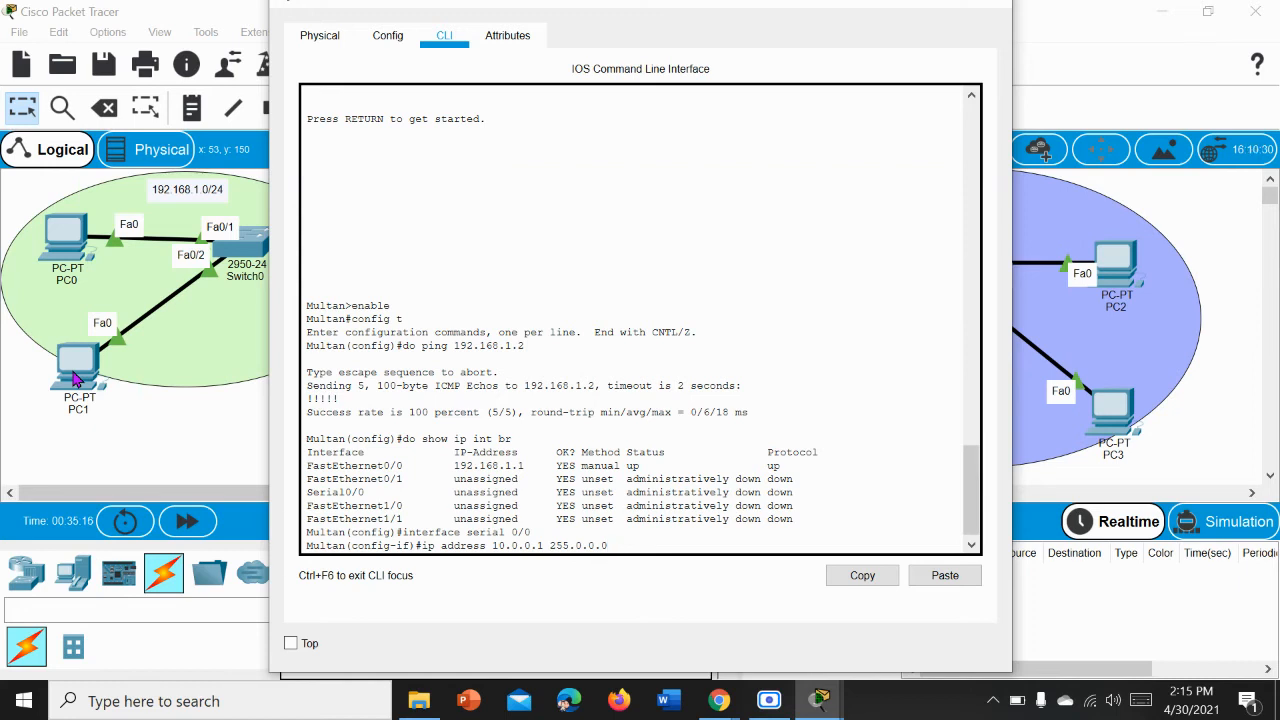
pyautogui.press('Return')
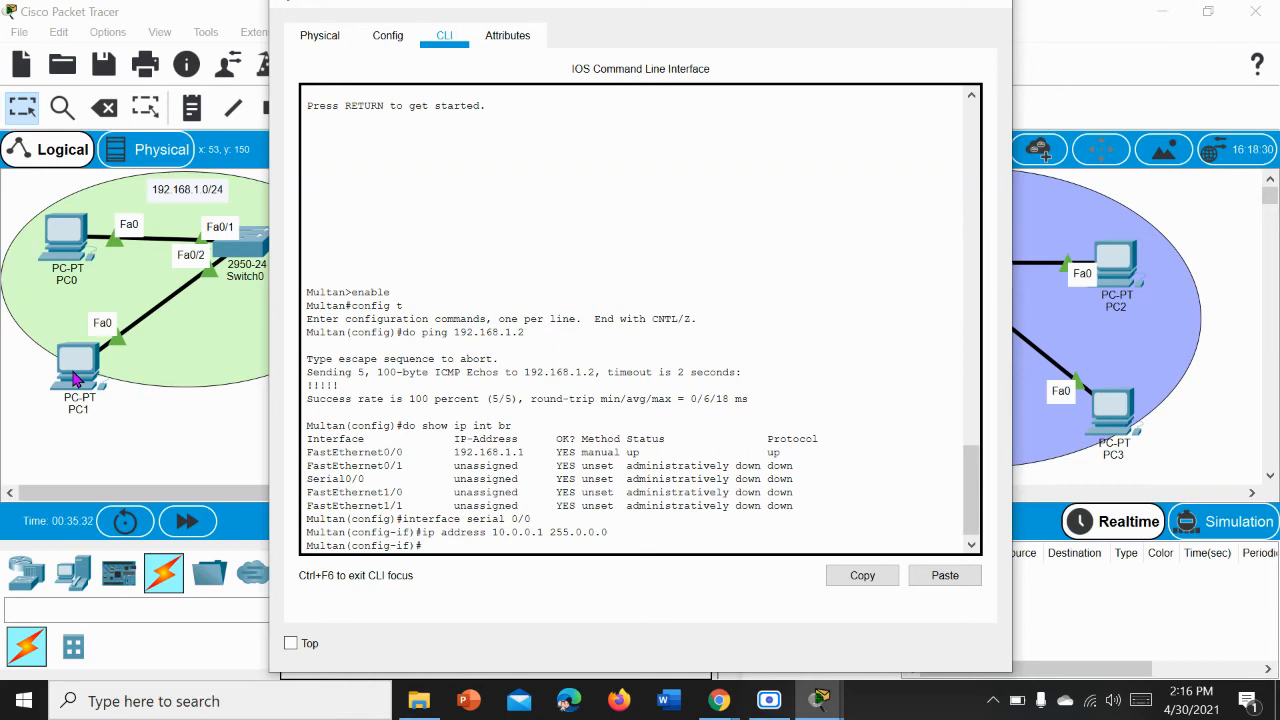
# Step: Maximize Multan's window and set the serial interface's clock rate to 64000
pyautogui.write('clock')
pyautogui.click(940, 8)
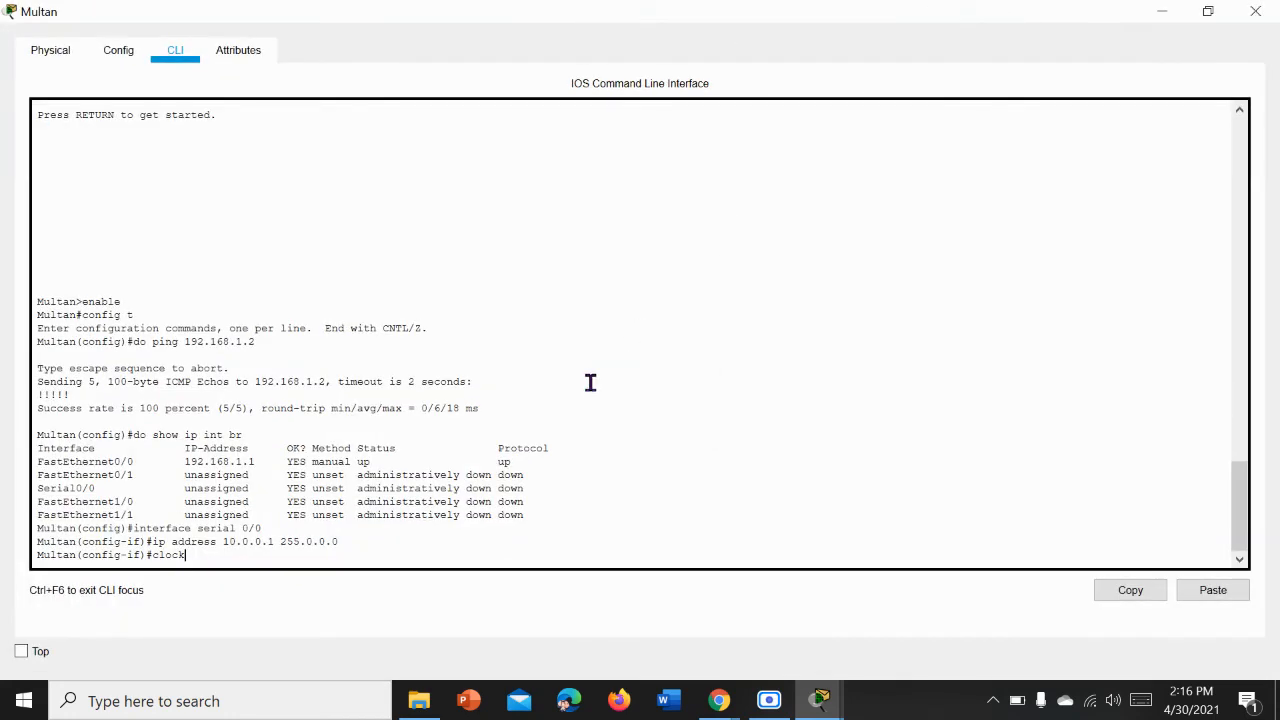
pyautogui.write('rate 64000')
pyautogui.press('Return')
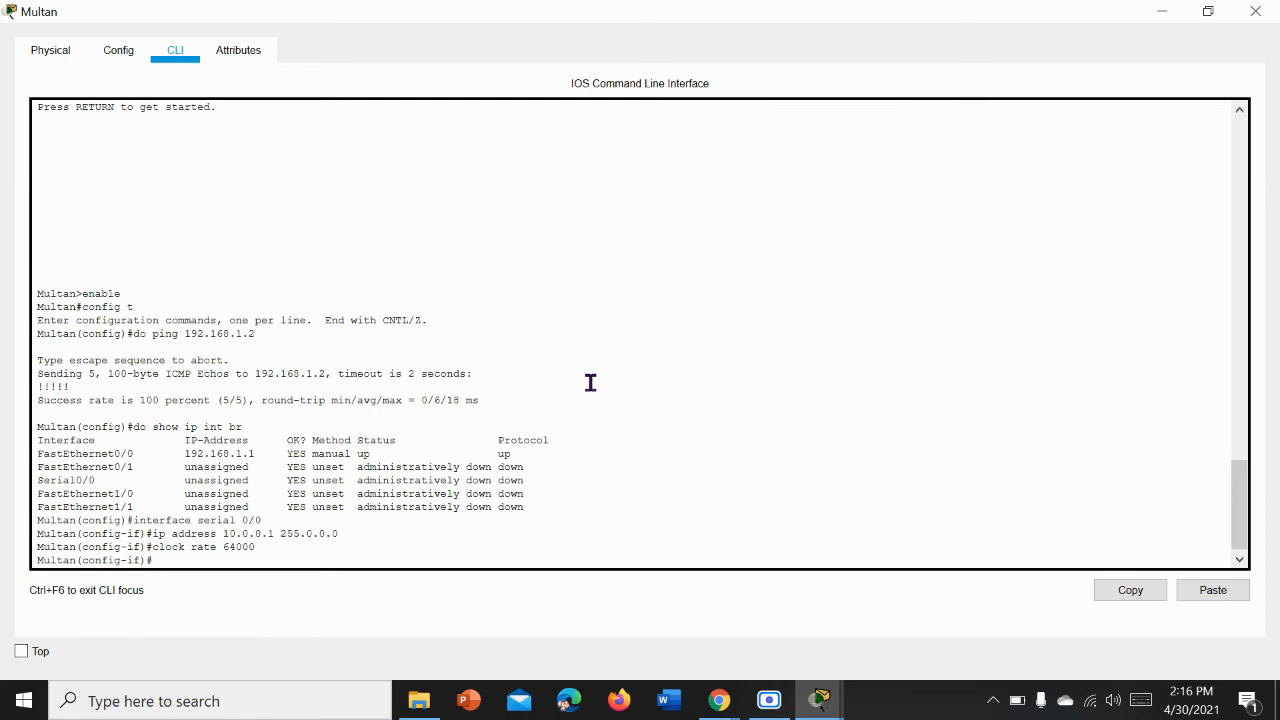
# Step: Set PPP encapsulation on Multan's serial 0/0 interface
pyautogui.write('e')
pyautogui.write('ncapsulation')
pyautogui.write('ppp')
pyautogui.press('Return')
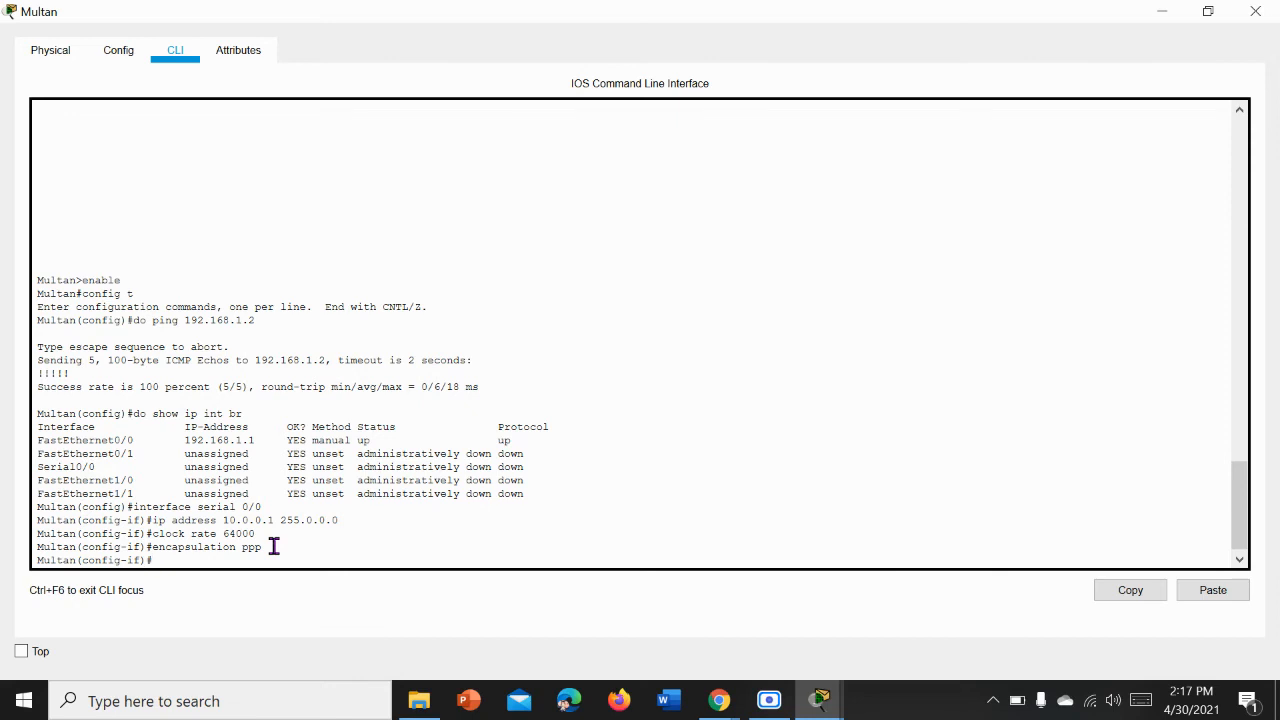
# Step: Enable Multan's serial 0/0 interface with no shutdown and close the router's window
pyautogui.write('no shutdown')
pyautogui.press('Return')
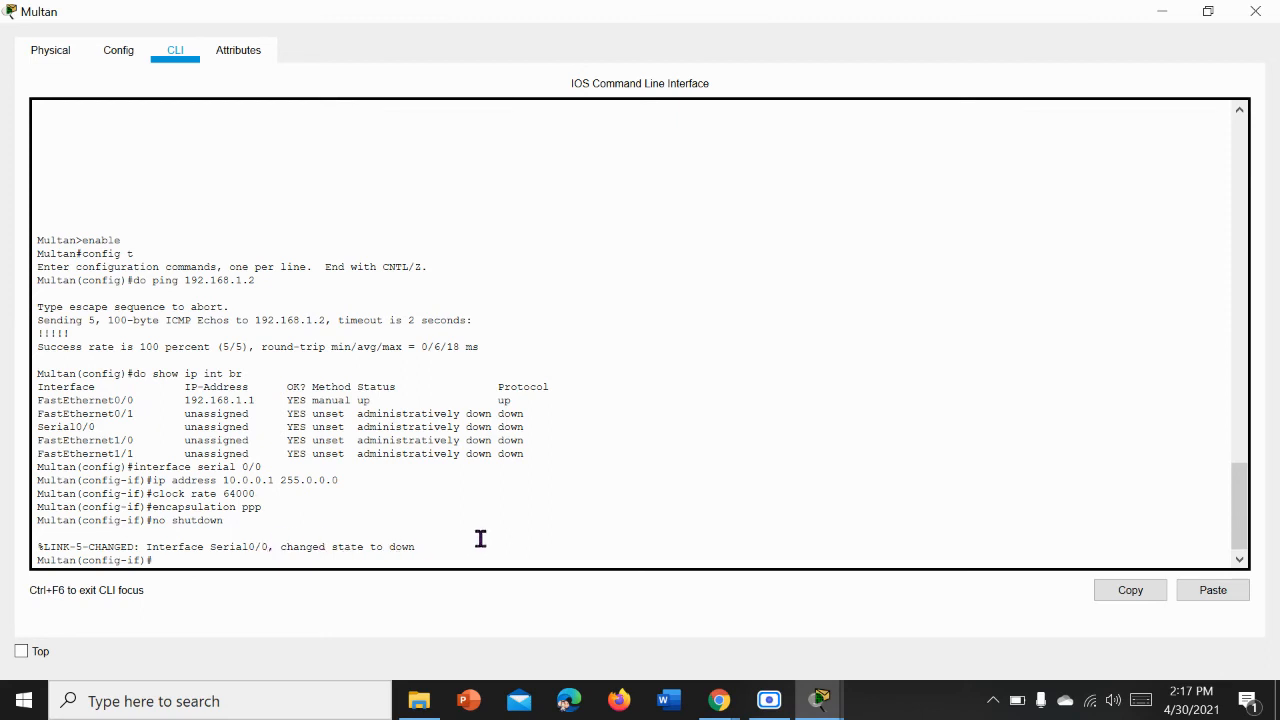
pyautogui.click(1255, 12)
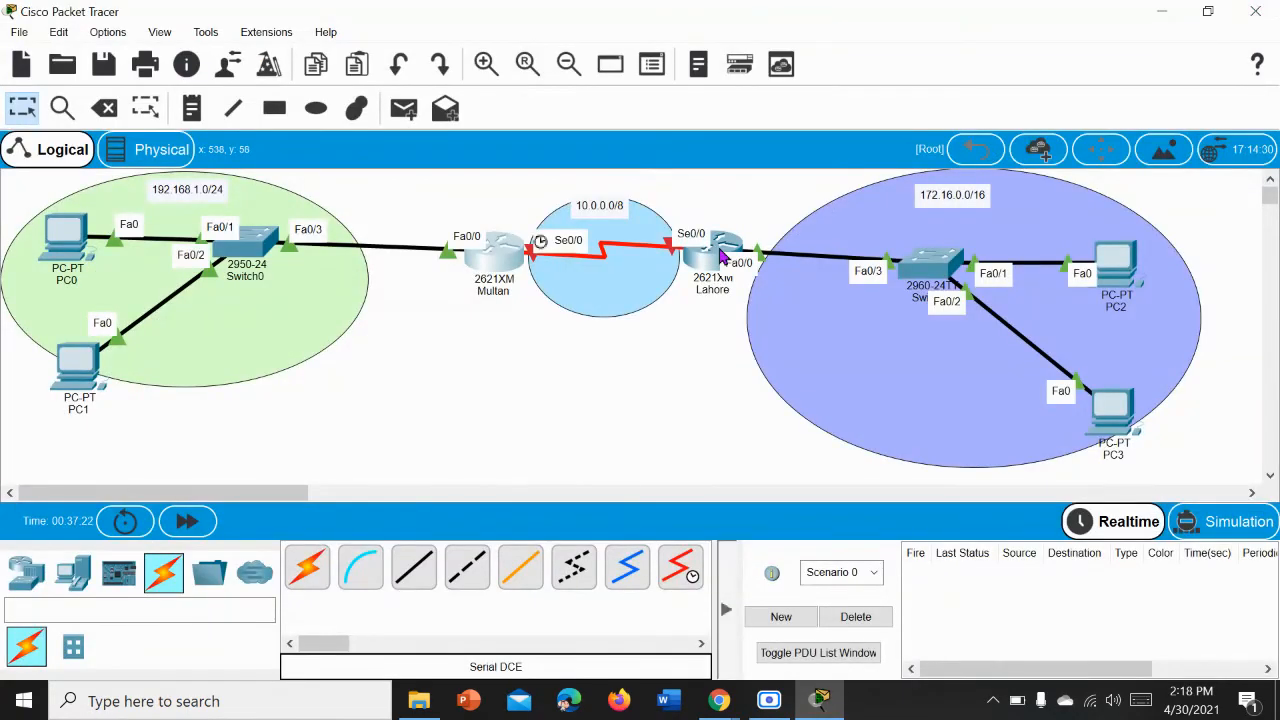
# Step: Open Lahore's command line, maximize its window and list the interfaces with do show ip int br
pyautogui.click(722, 257)
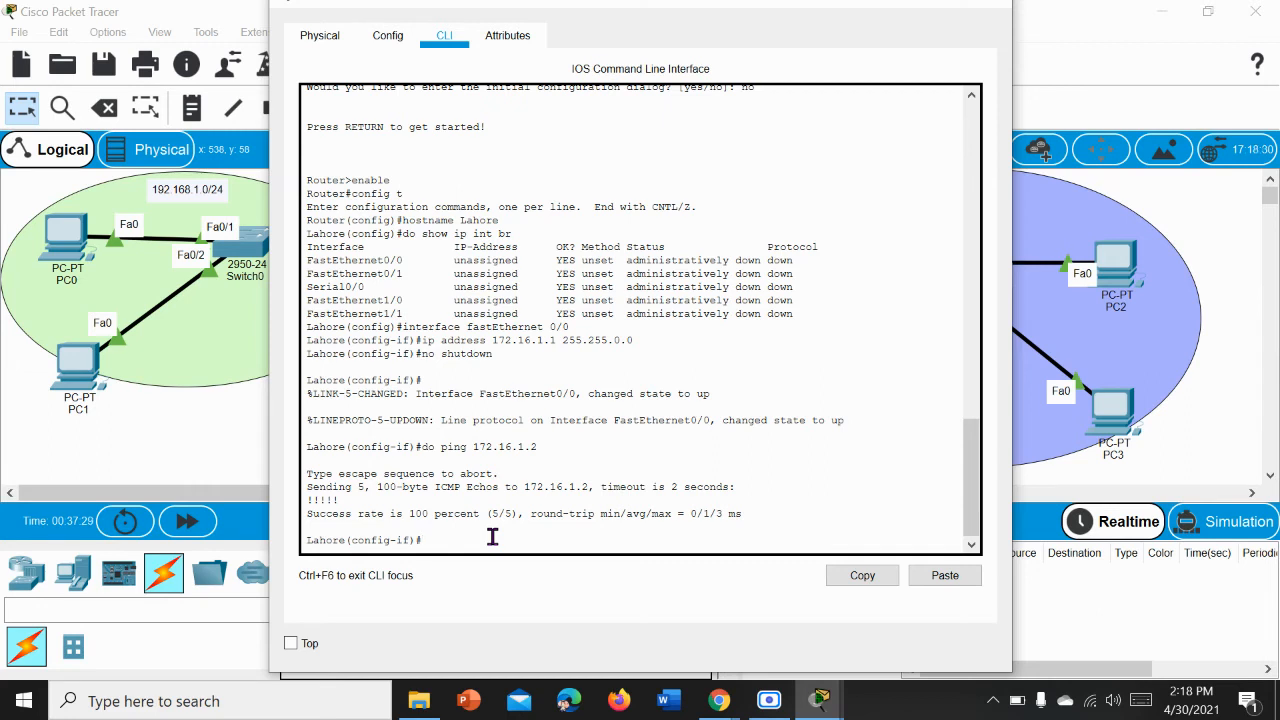
pyautogui.write('do show ip int br')
pyautogui.click(940, 10)
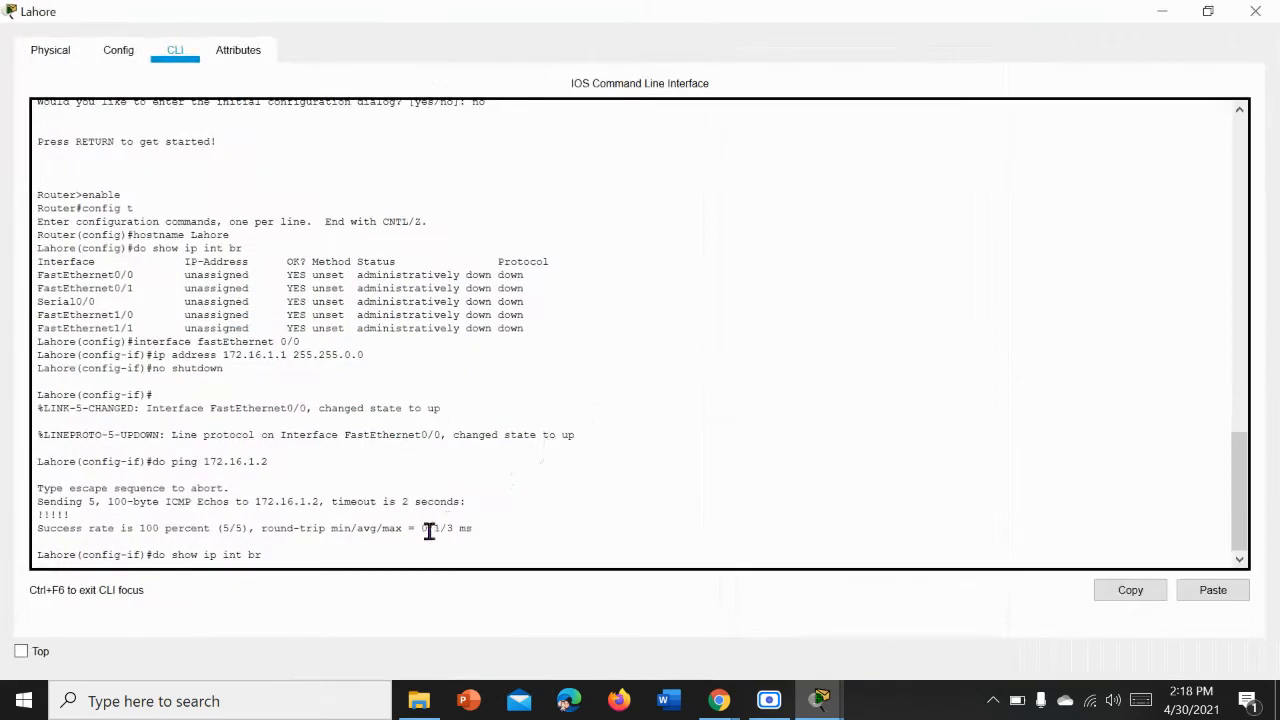
pyautogui.press('Return')
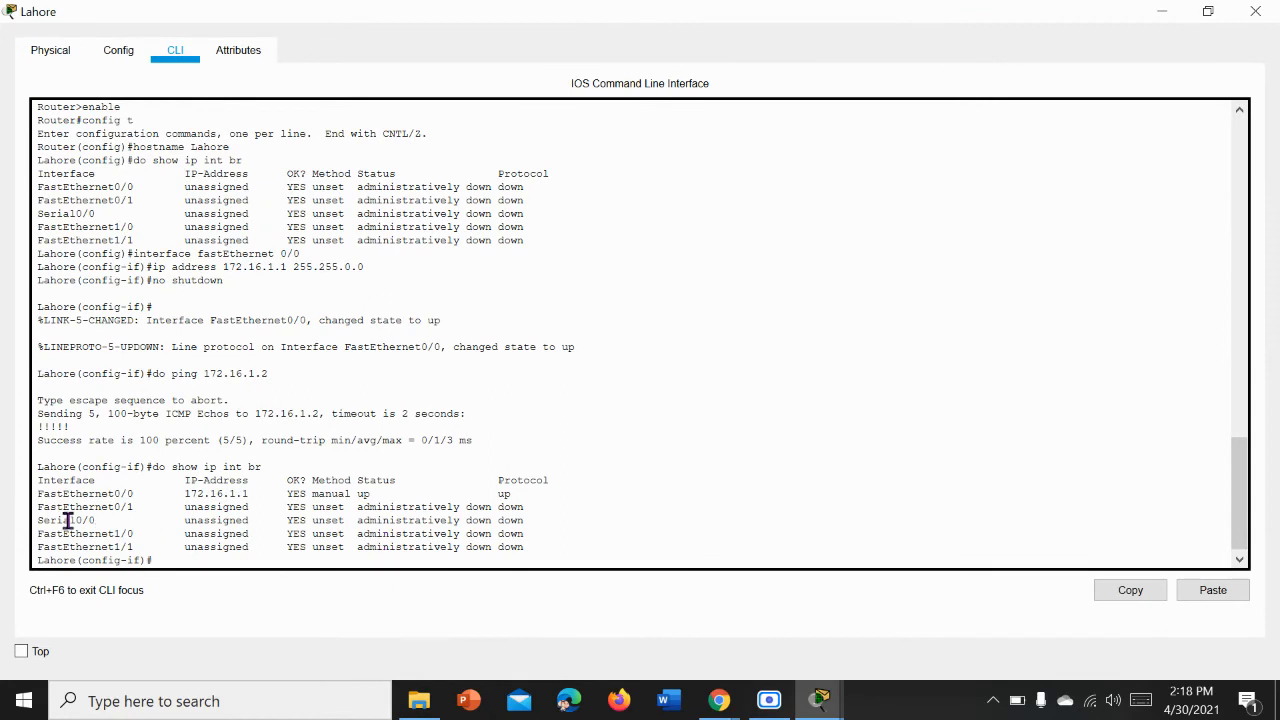
# Step: Switch to interface configuration mode for serial 0/0 on Lahore
pyautogui.moveTo(101, 524); pyautogui.dragTo(10, 524)
pyautogui.click(219, 553)
pyautogui.write('interface ser')
pyautogui.write('ial 0/')
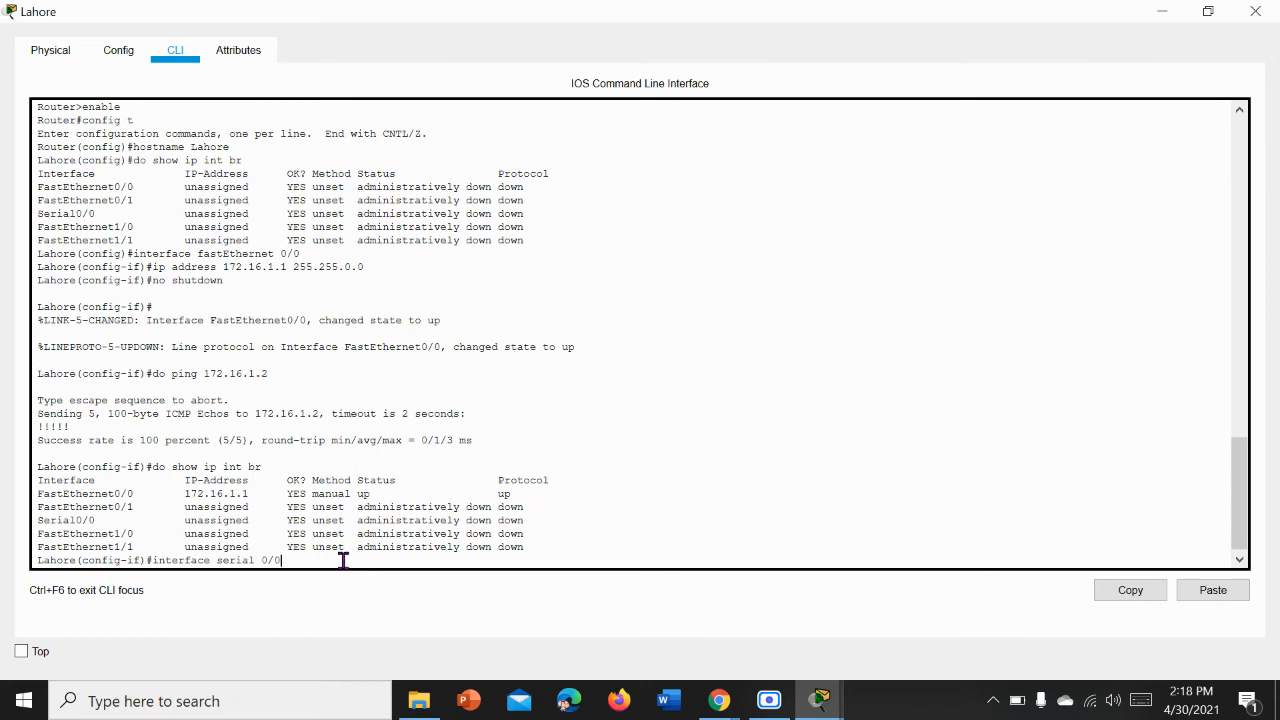
pyautogui.write('0')
pyautogui.press('Return')
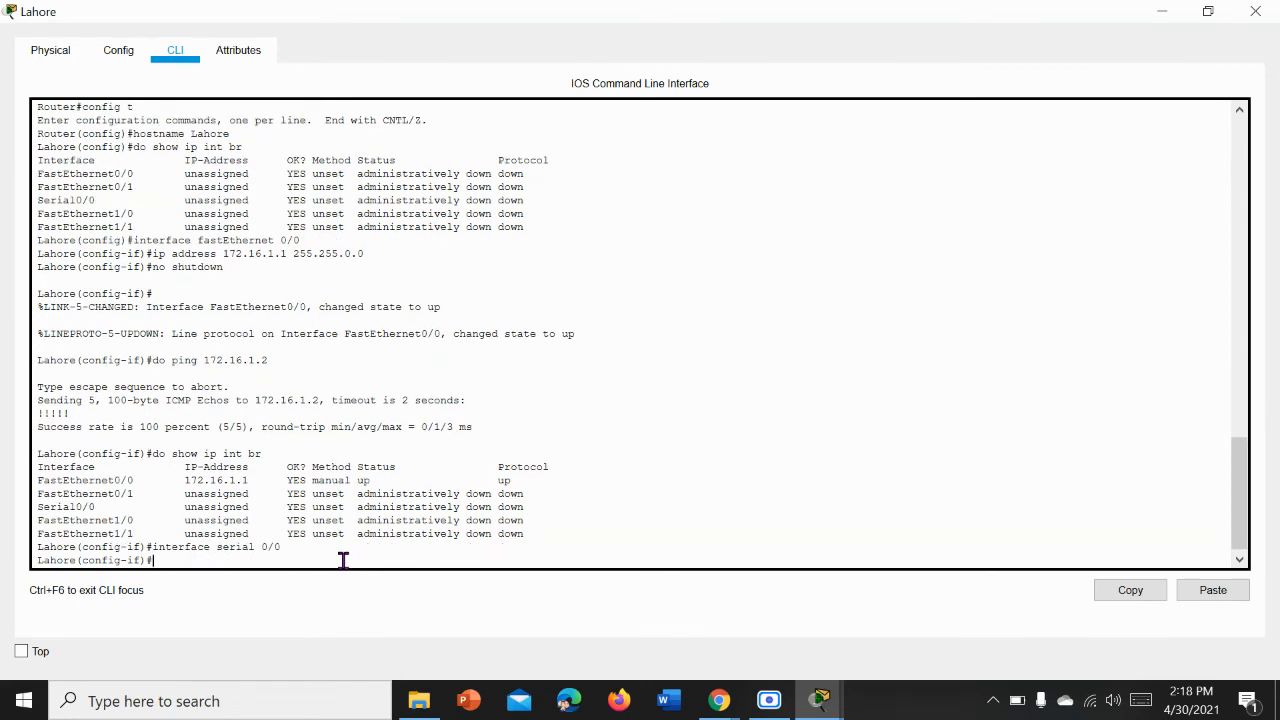
# Step: Try to assign IP address 10.0.0.2 with mask 25.0.0.0 to Lahore's serial 0/0 interface
pyautogui.write('10')
pyautogui.press('BackSpace')
pyautogui.press('BackSpace')
pyautogui.press('BackSpace')
pyautogui.write('ip address')
pyautogui.press('Left')
pyautogui.press('Left')
pyautogui.press('Left')
pyautogui.press('Left')
pyautogui.press('Left')
pyautogui.press('Left')
pyautogui.press('Left')
pyautogui.write('10.0.0.2 25.0.0.0')
pyautogui.press('Return')
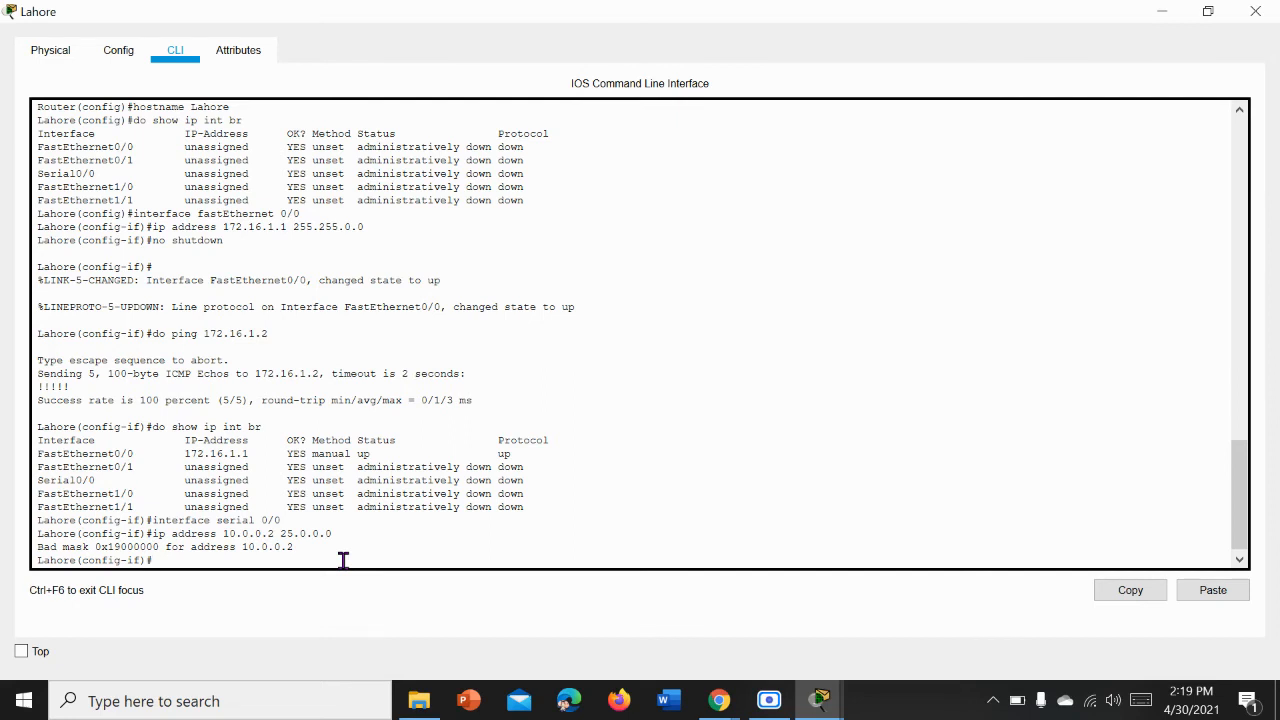
# Step: Set PPP encapsulation on Lahore's serial 0/0 interface
pyautogui.write('encapsulation ppp')
pyautogui.press('Return')
# Step: Enable Lahore's serial 0/0 interface with no shutdown and close the router's window
pyautogui.write('no')
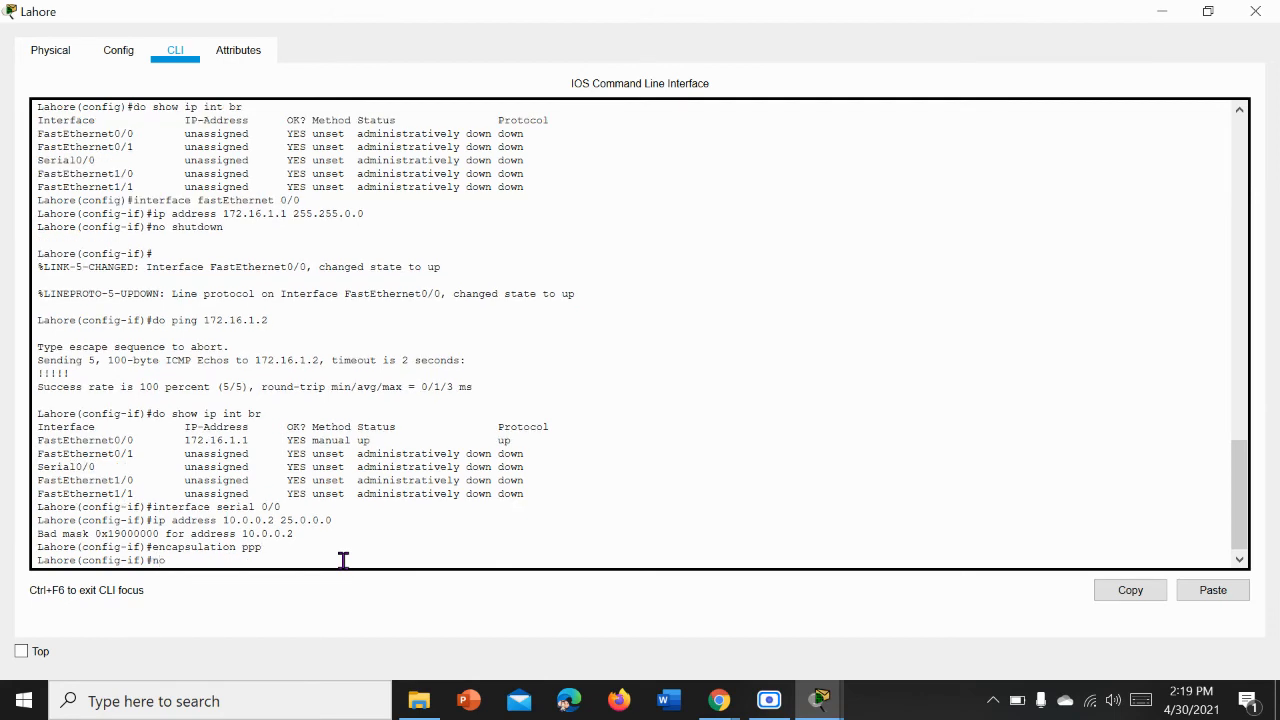
pyautogui.write(' shutdown')
pyautogui.press('Return')
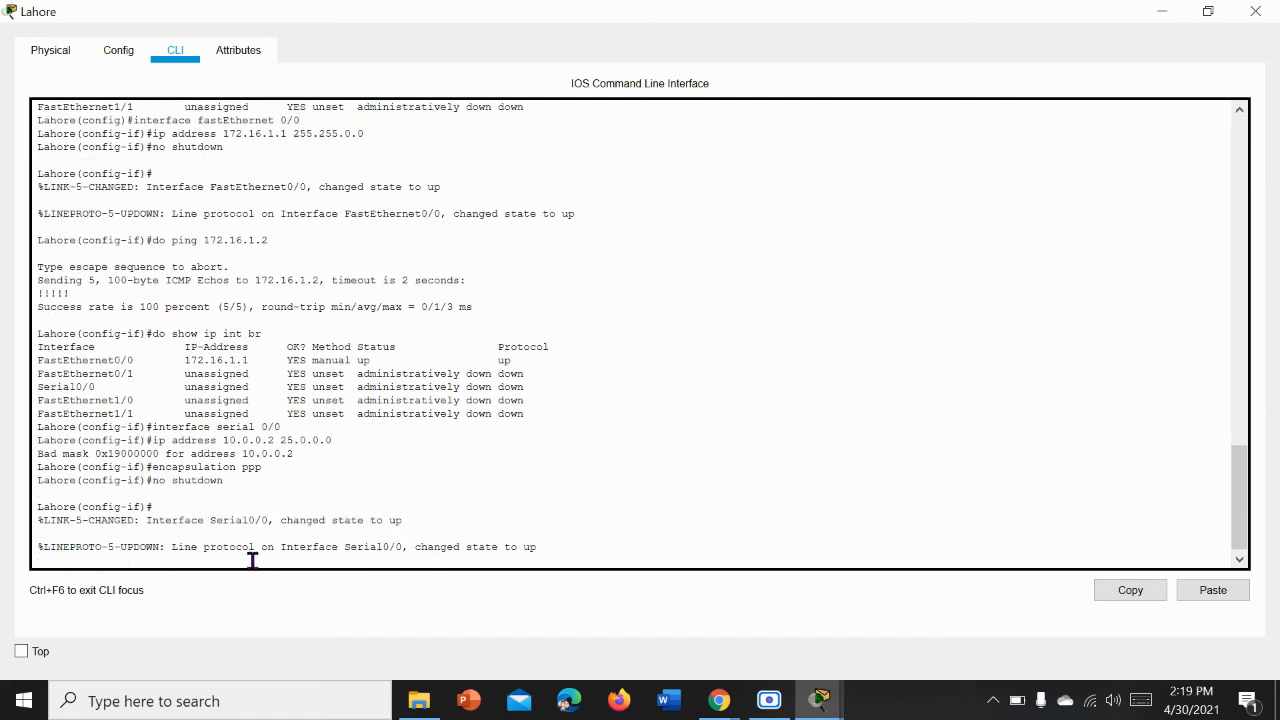
pyautogui.moveTo(279, 520); pyautogui.dragTo(379, 521)
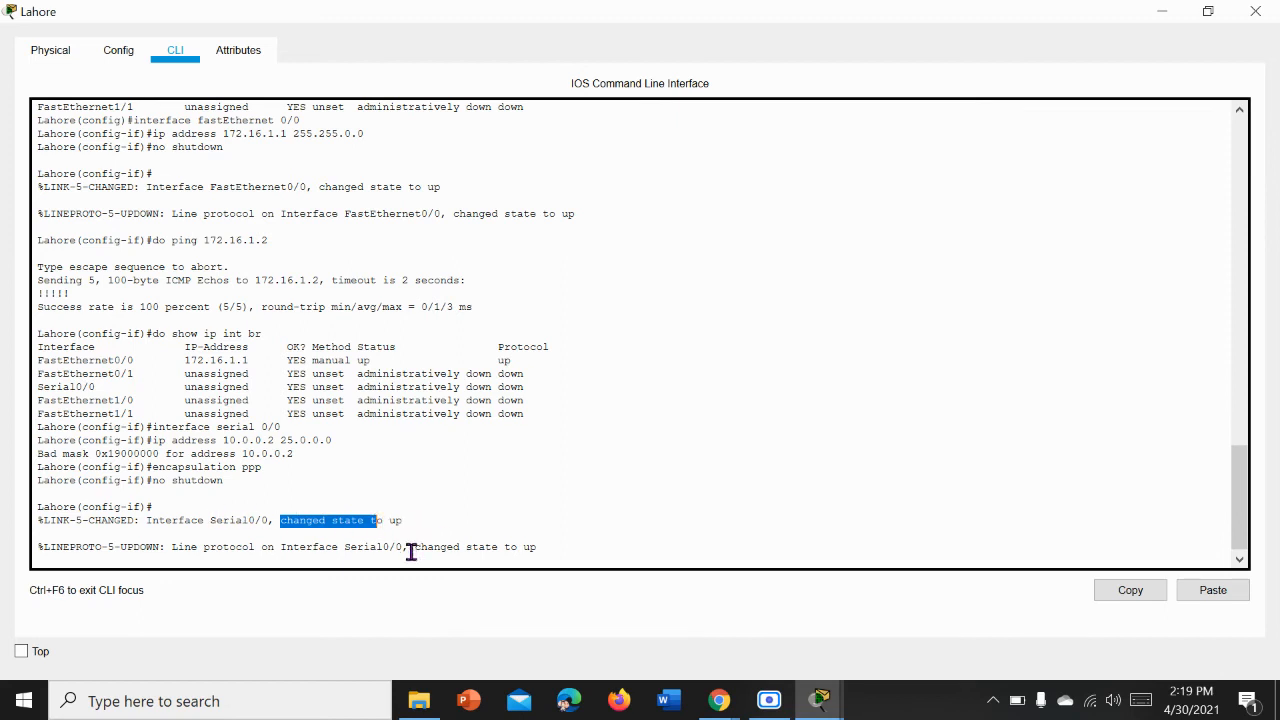
pyautogui.click(1256, 14)
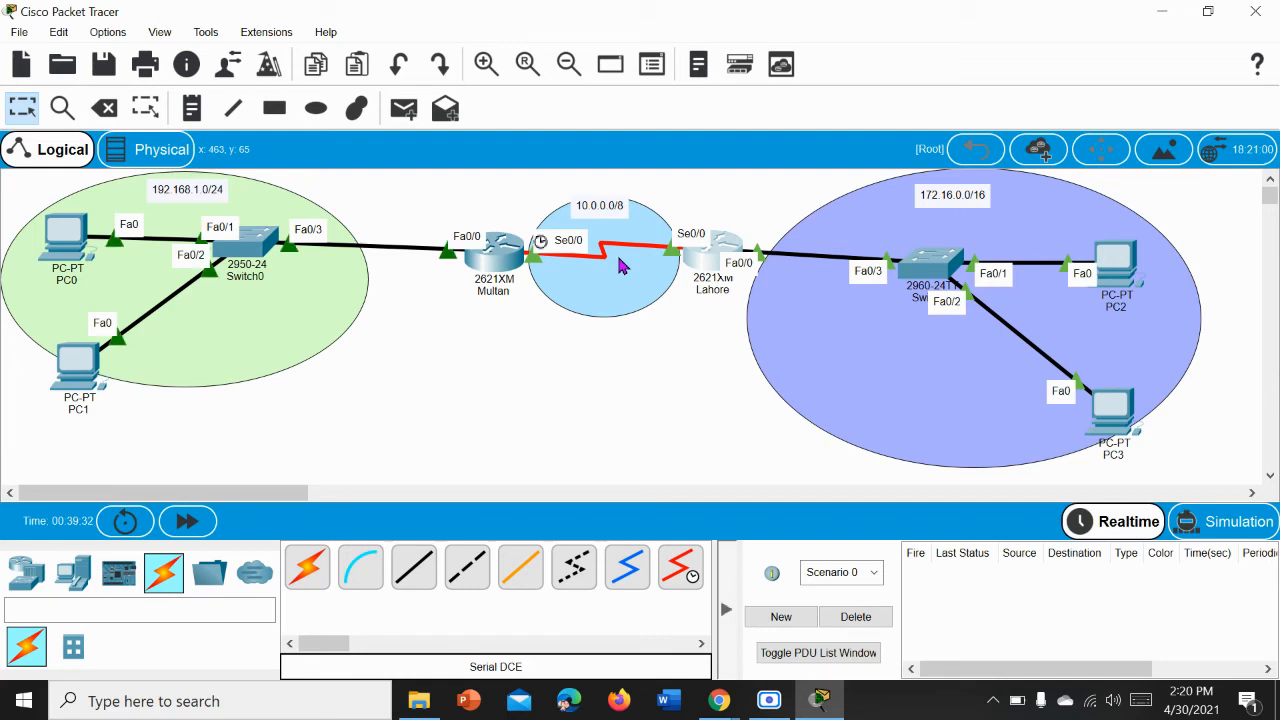
# Step: Reopen Multan's command line and exit from interface configuration back to privileged mode
pyautogui.moveTo(490, 280)
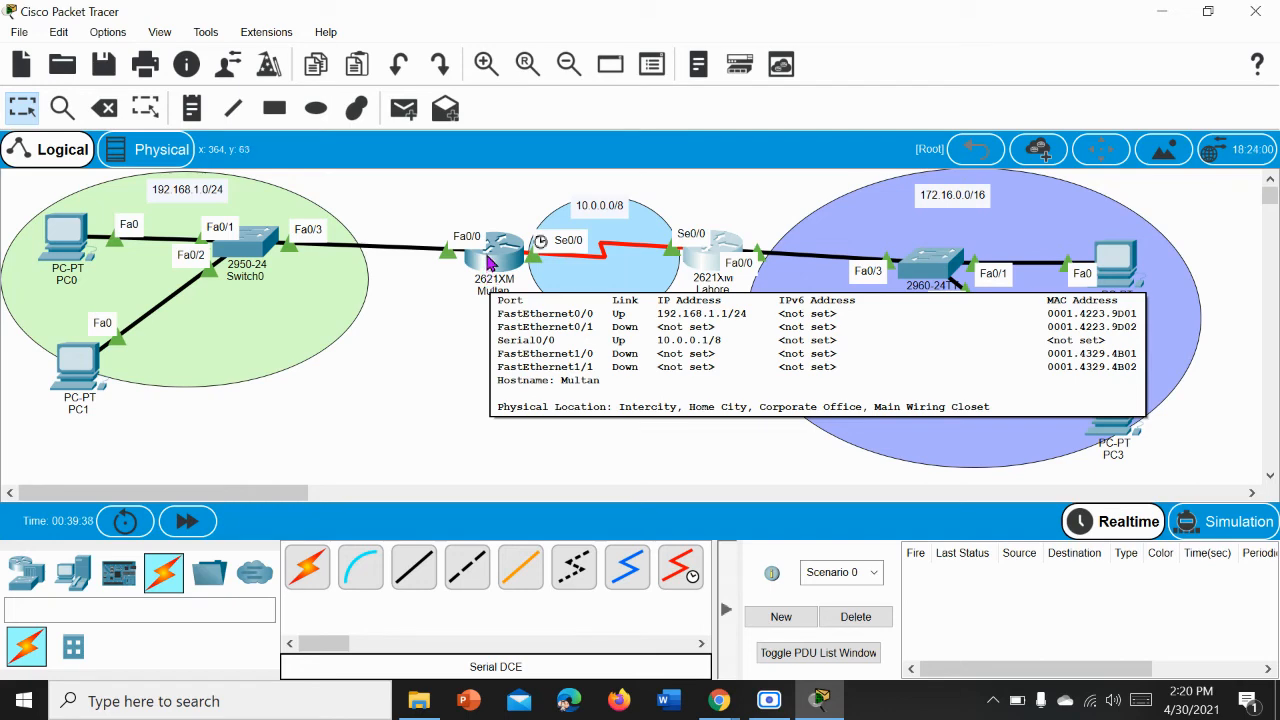
pyautogui.click(487, 257)
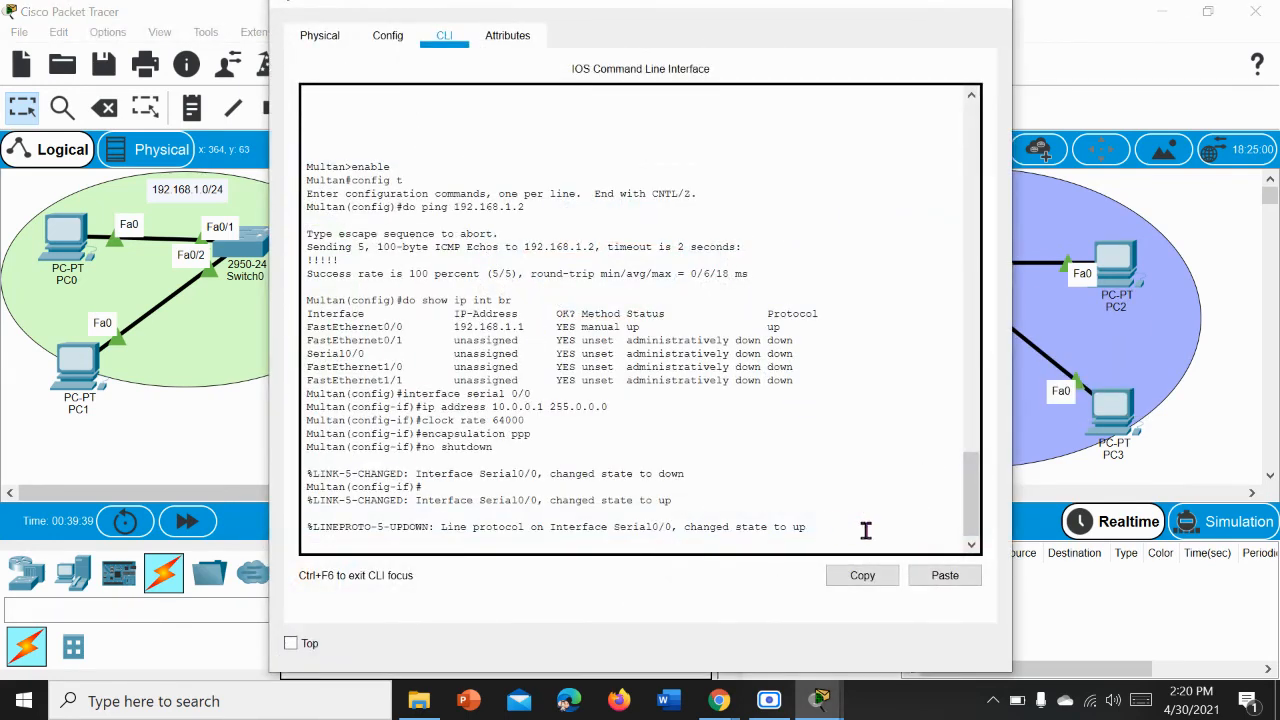
pyautogui.press('Return')
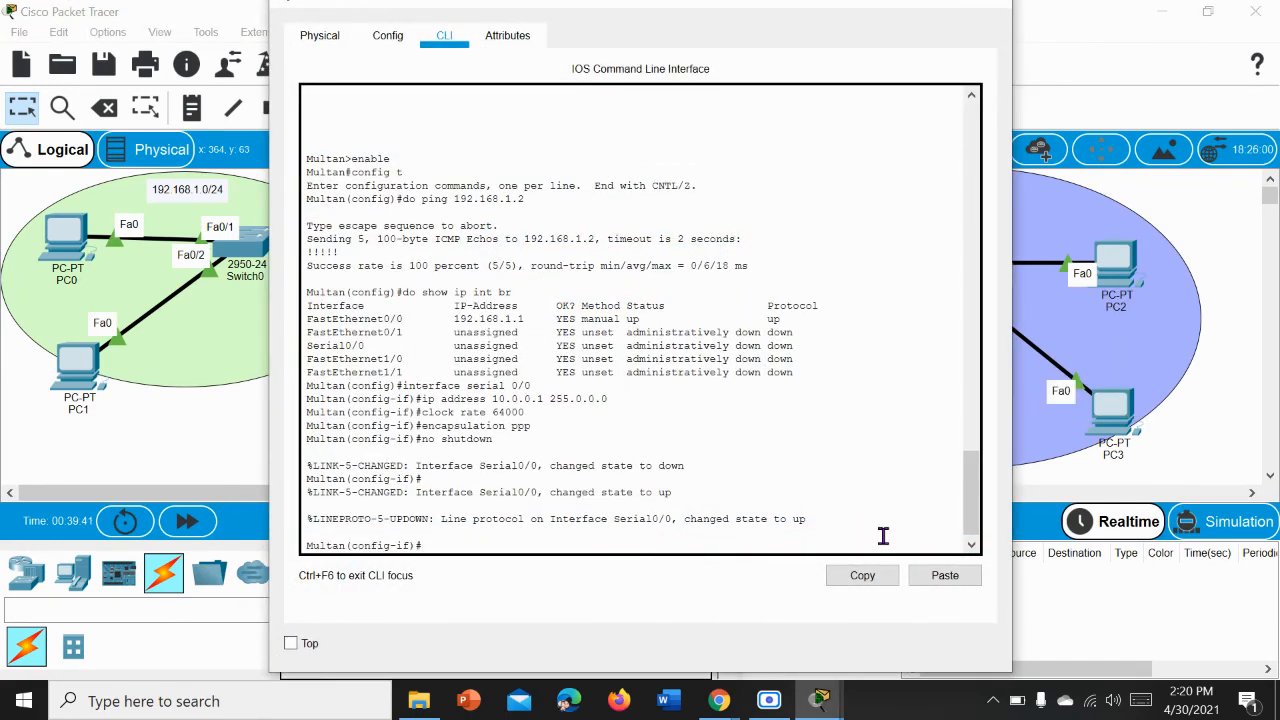
pyautogui.write('exit')
pyautogui.press('Return')
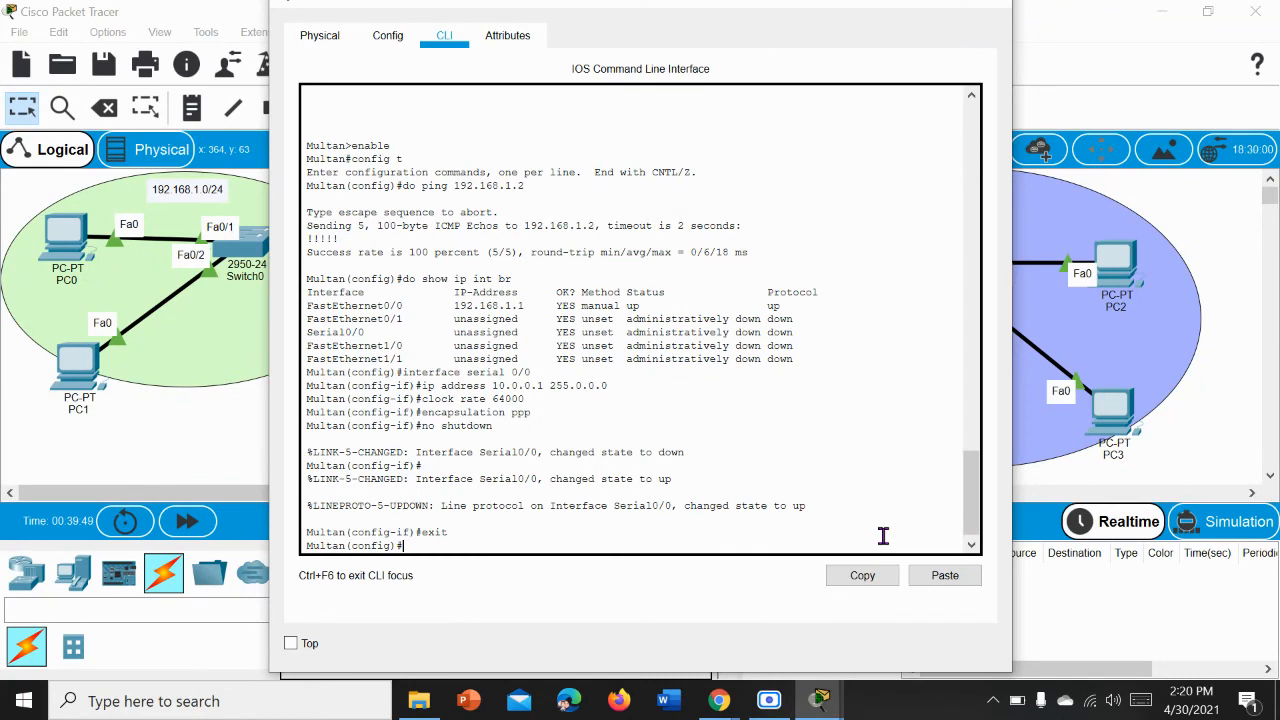
pyautogui.write('exit')
pyautogui.press('Return')
pyautogui.press('Return')
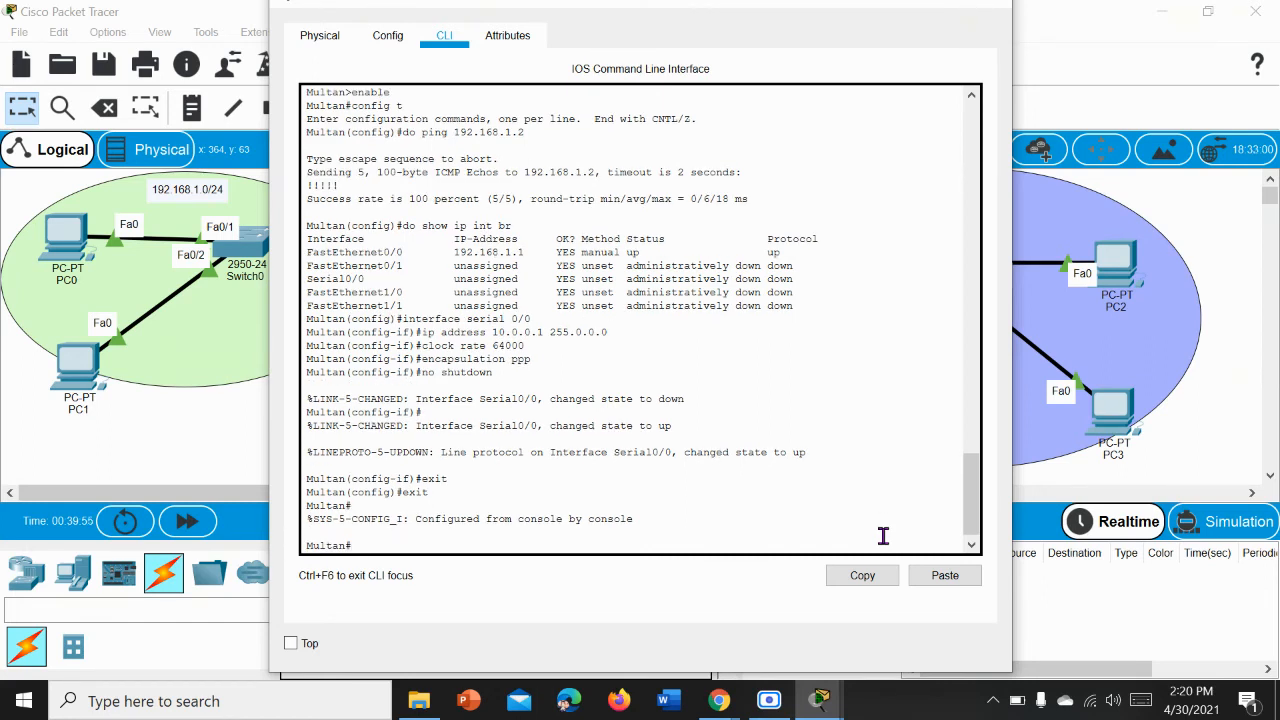
# Step: Display Multan's routing table with show ip route
pyautogui.write('show ip route')
pyautogui.press('Return')
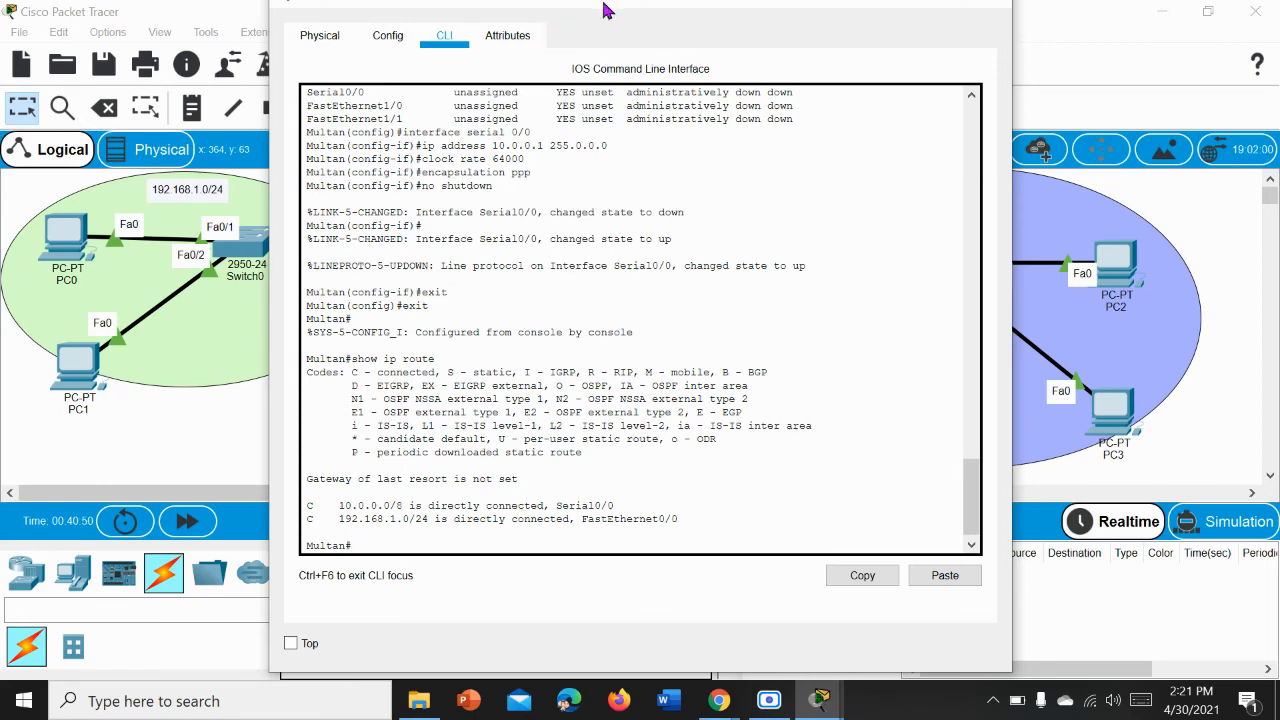
# Step: Move Multan's window aside to compare its routing table with the topology, and close the window
pyautogui.moveTo(612, 8); pyautogui.dragTo(382, 36)
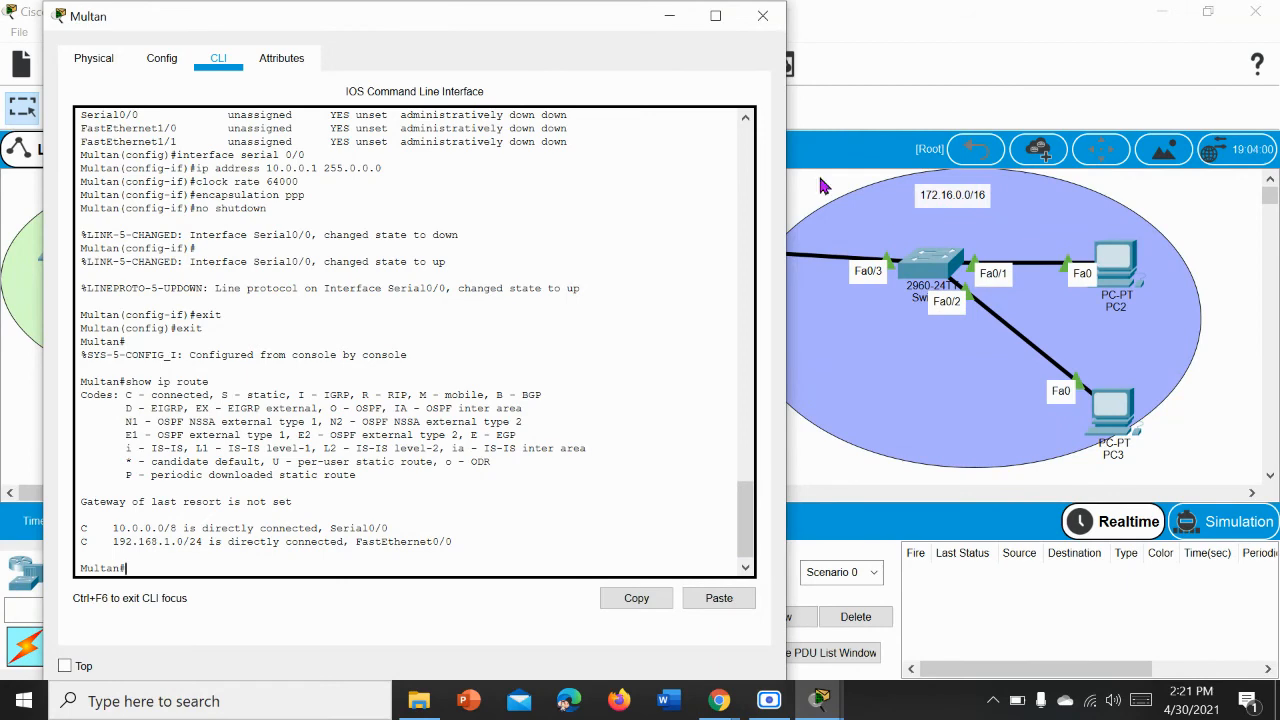
pyautogui.moveTo(468, 34); pyautogui.dragTo(625, 52)
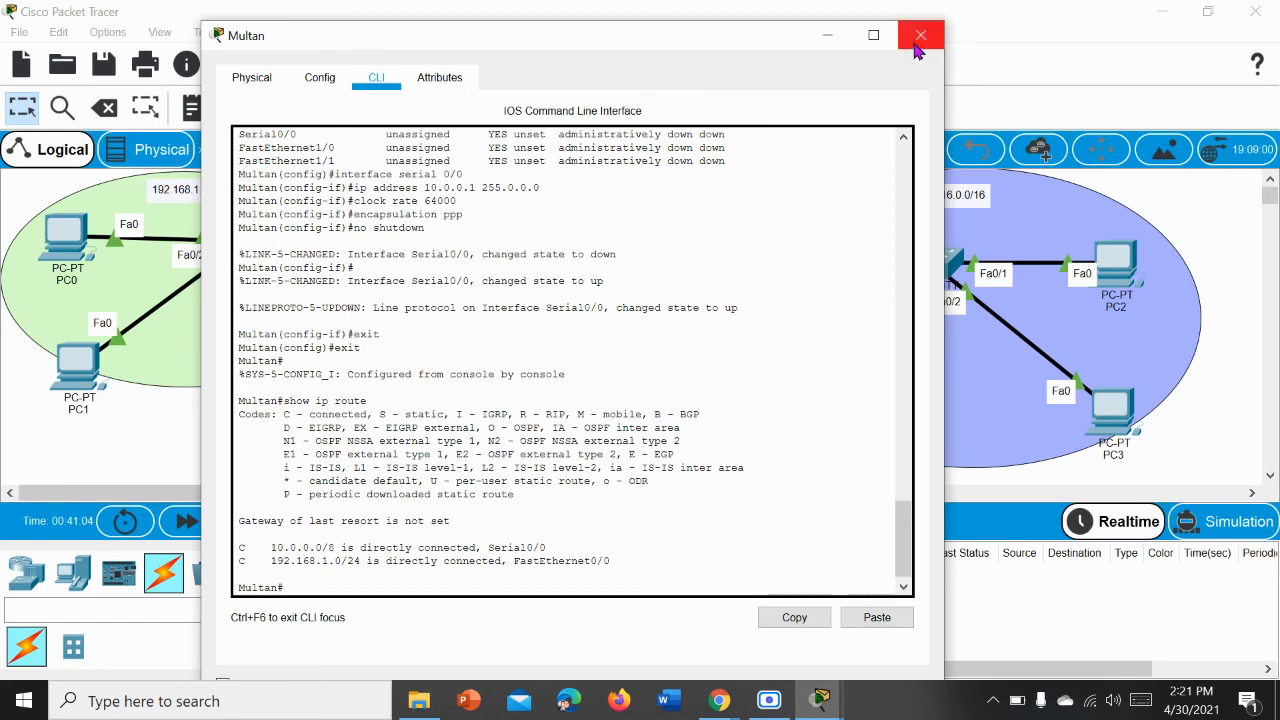
pyautogui.click(914, 40)
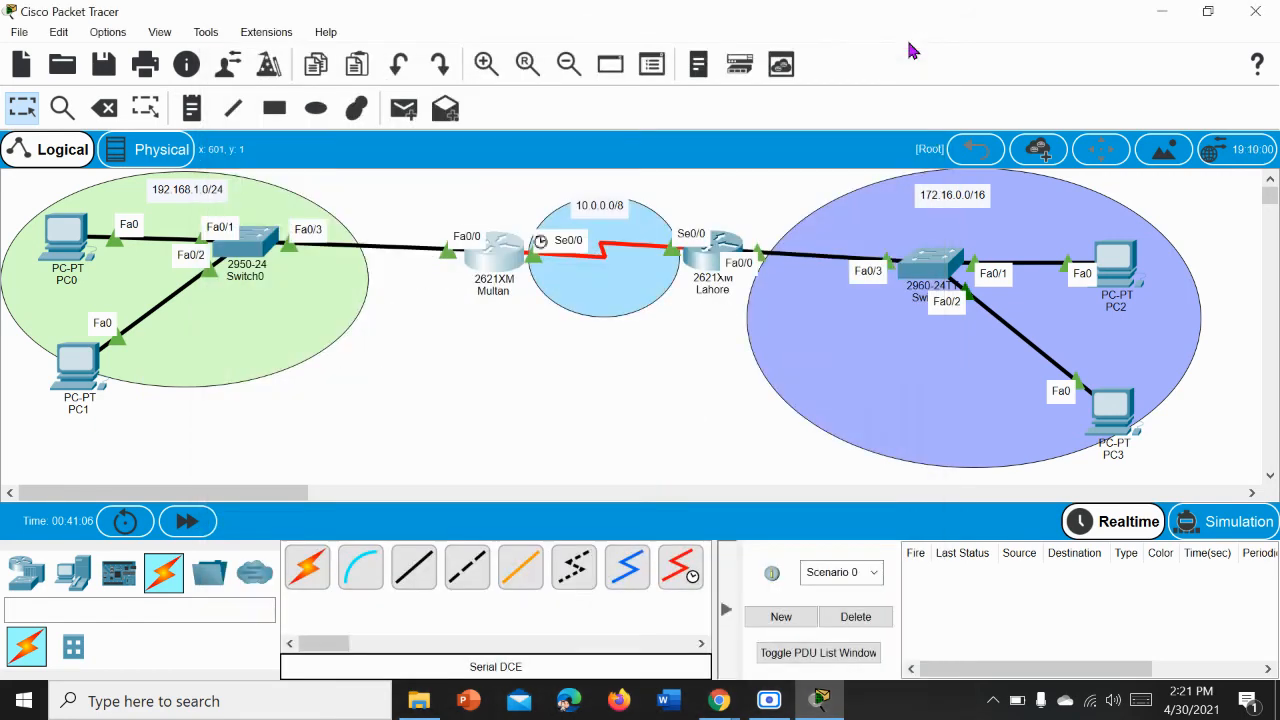
# Step: Reopen Lahore's command line and exit from interface configuration back to privileged mode
pyautogui.click(717, 263)
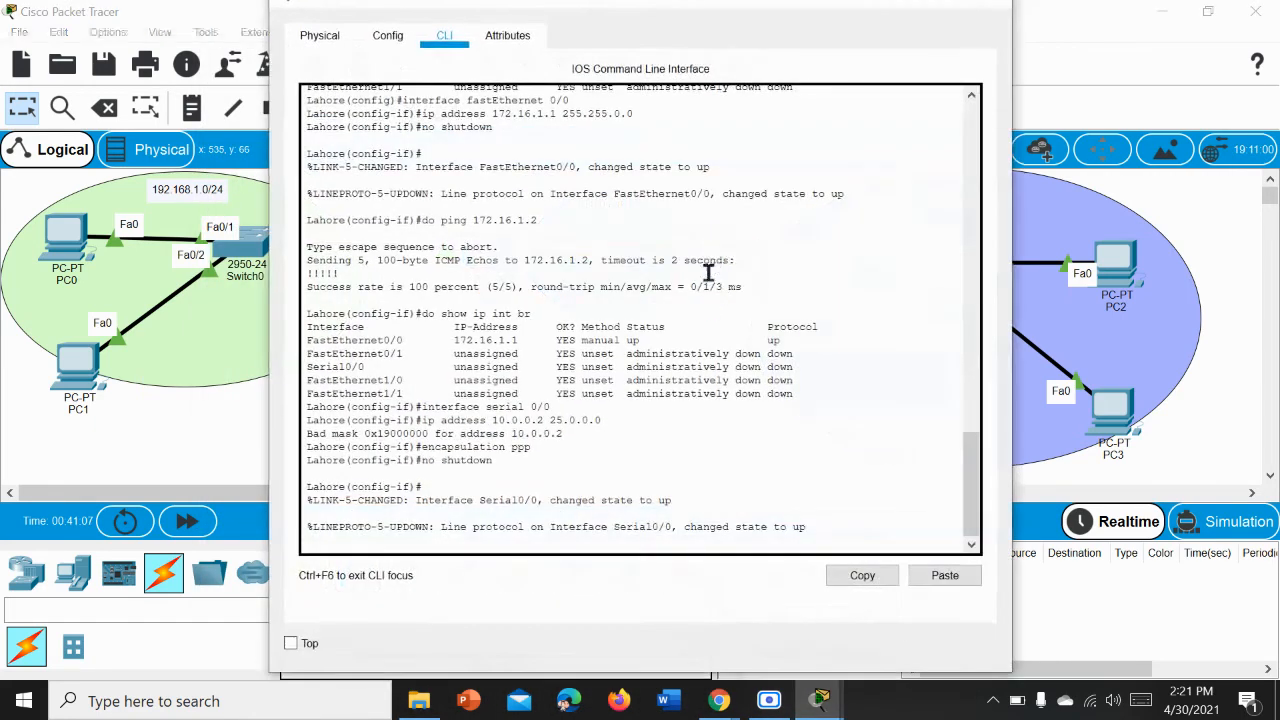
pyautogui.press('Return')
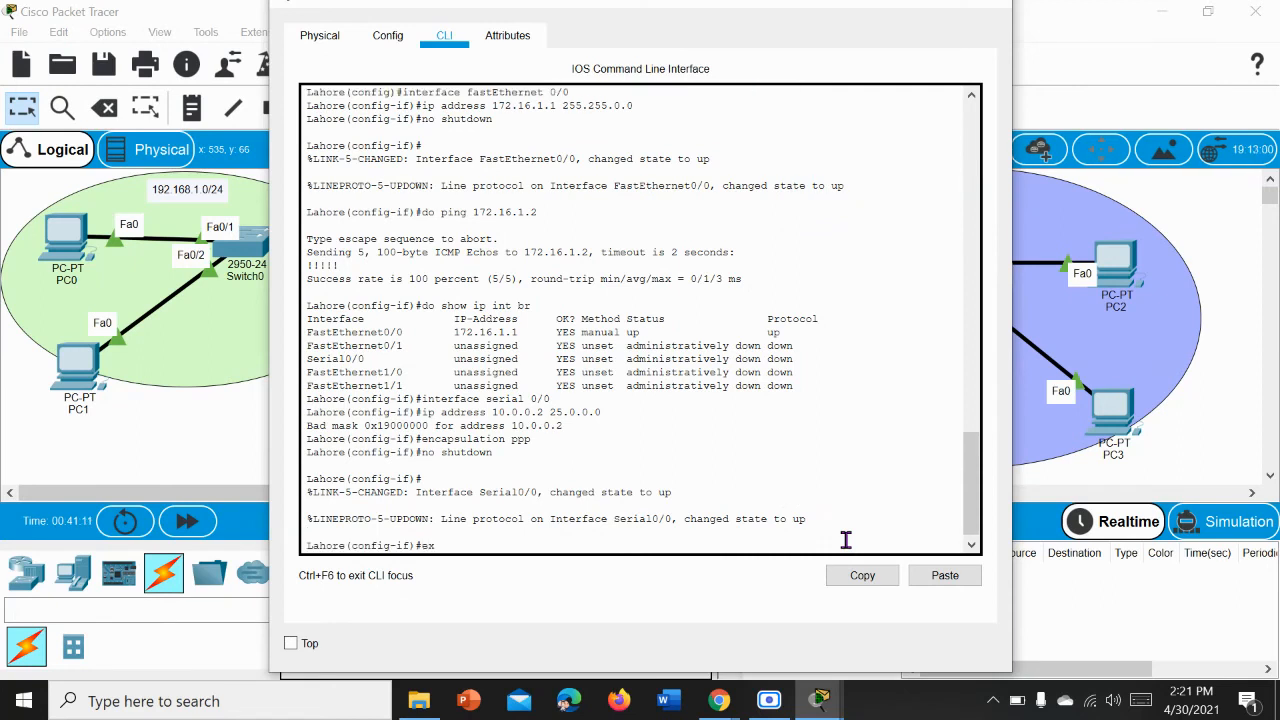
pyautogui.write('exit')
pyautogui.press('Return')
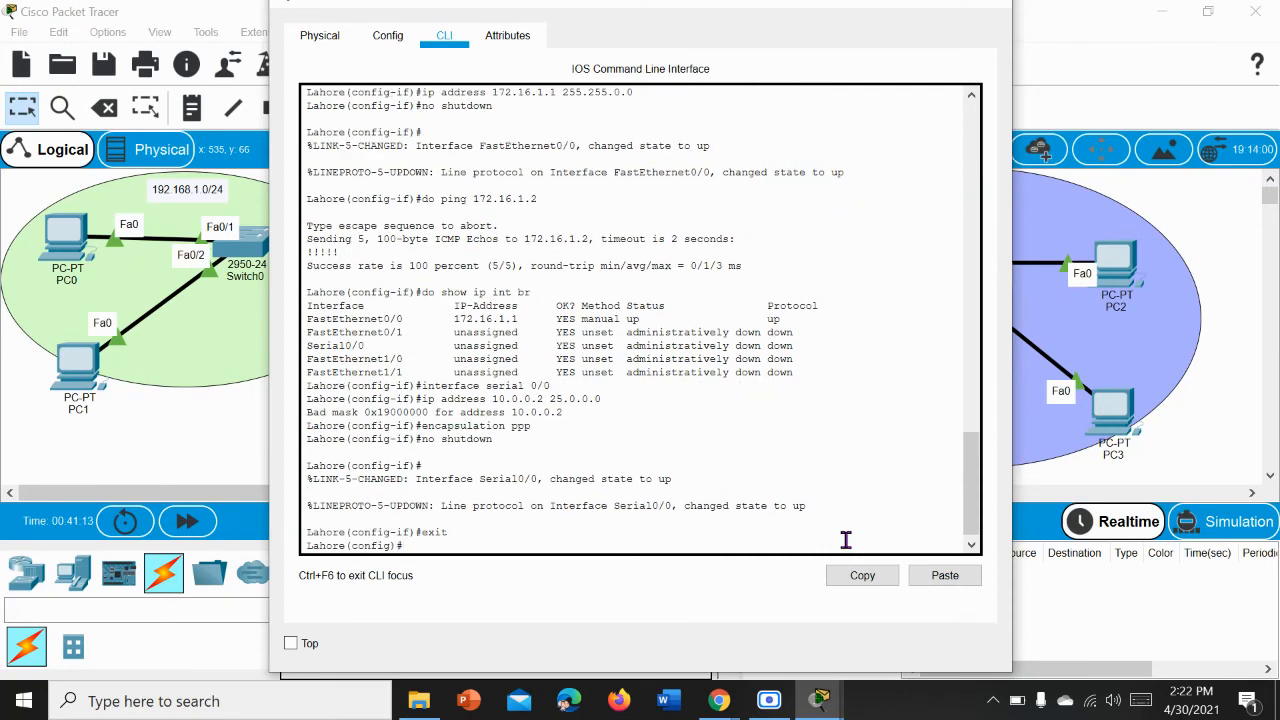
pyautogui.write('exit')
pyautogui.press('Return')
pyautogui.press('Return')
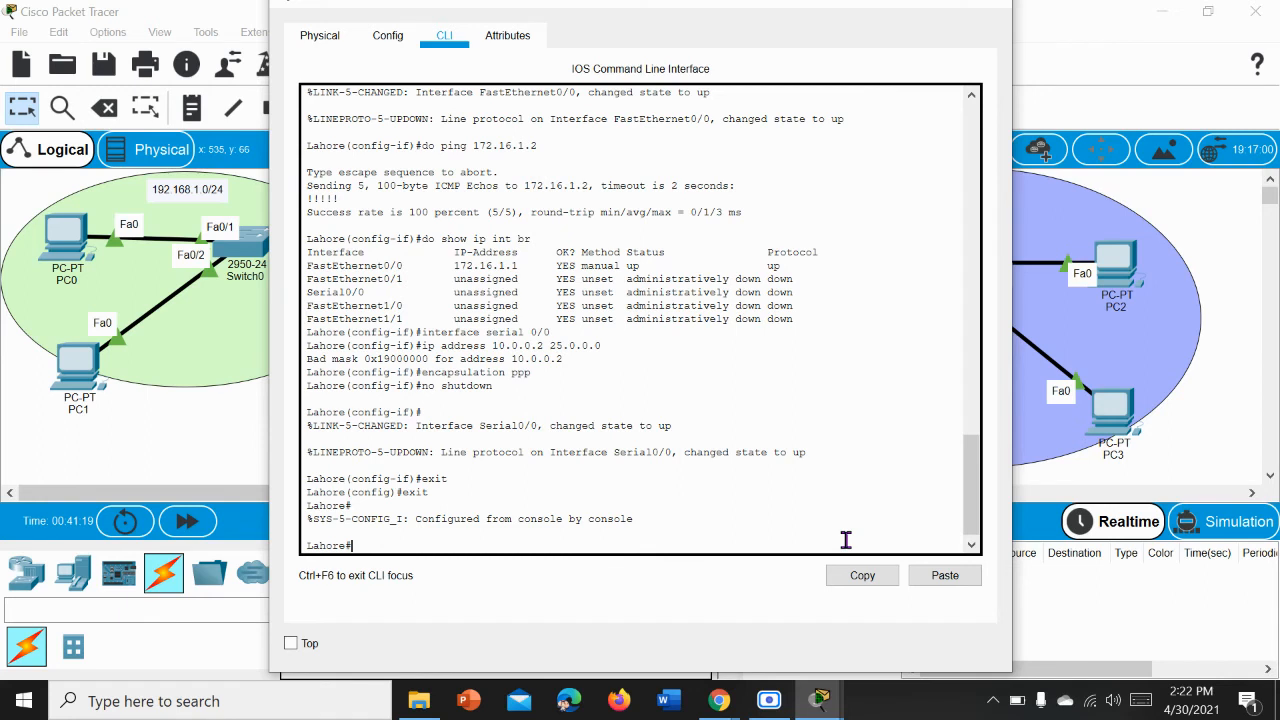
# Step: Display Lahore's routing table with show ip route and close the router's window
pyautogui.write('show ip route')
pyautogui.press('Return')
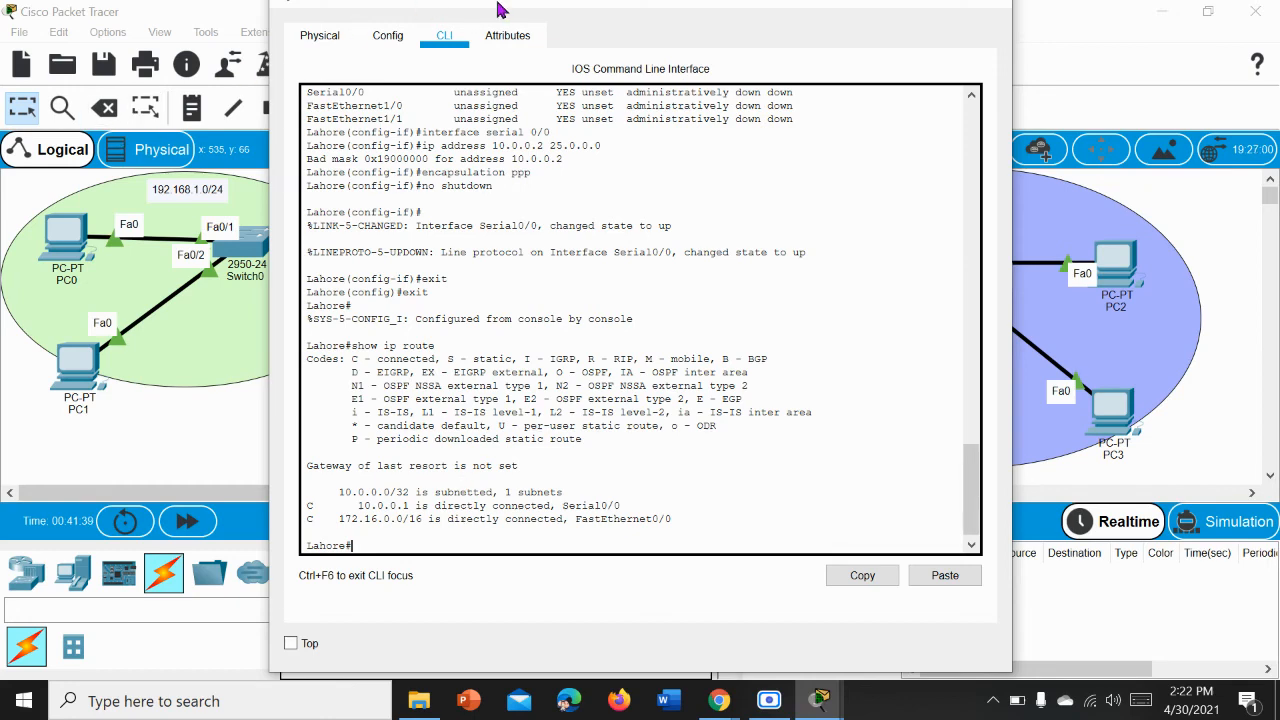
pyautogui.moveTo(497, 8); pyautogui.dragTo(593, 30)
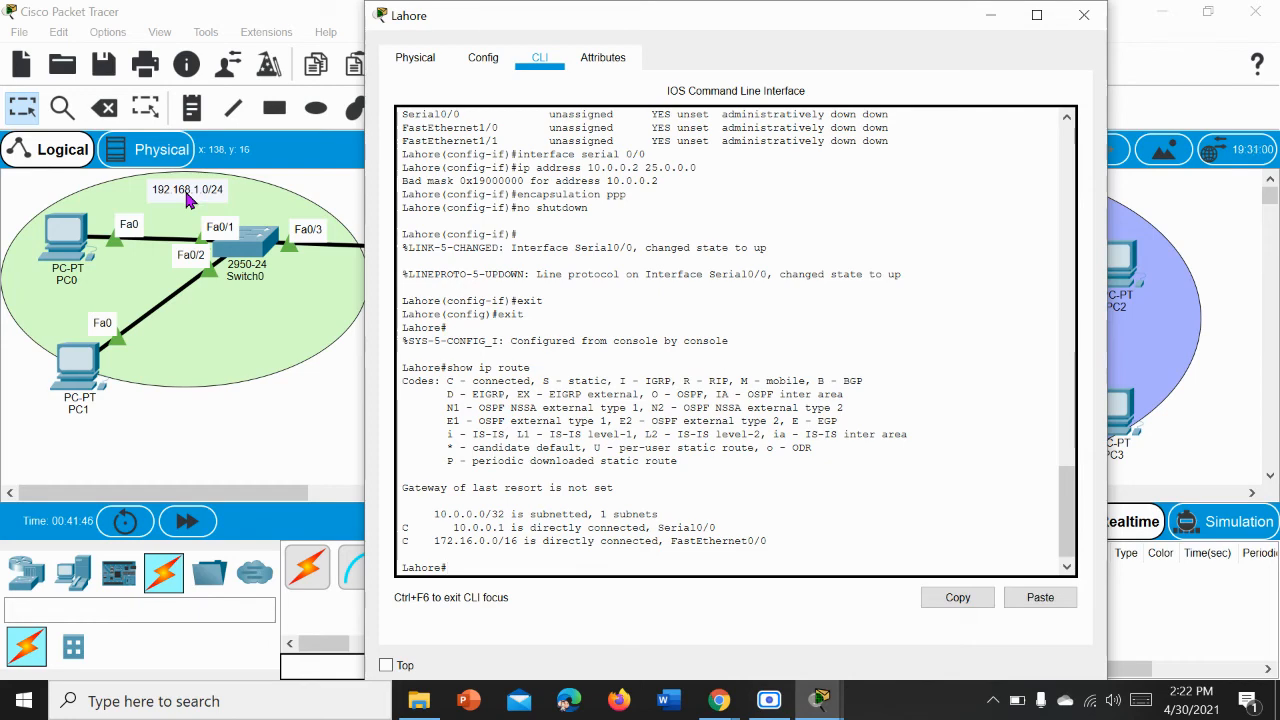
pyautogui.click(1083, 15)
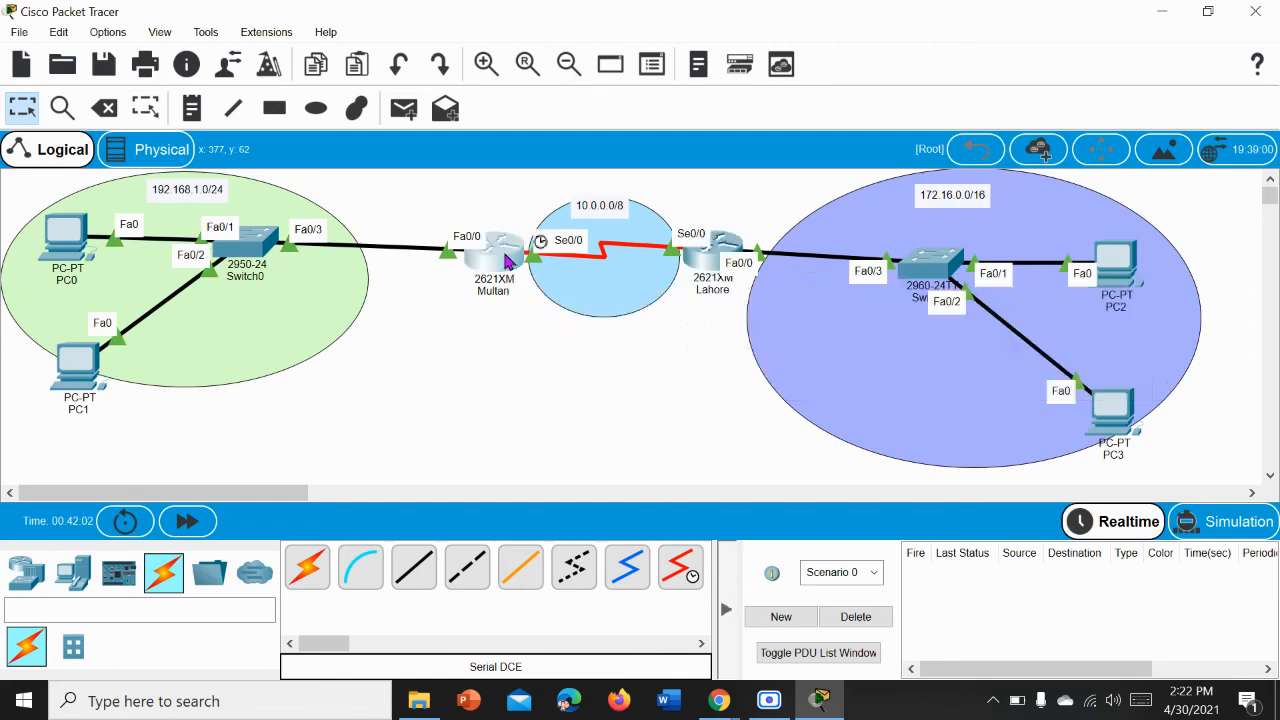
# Step: Reopen Multan's command line, check the serial link in the topology, and maximise the router's window
pyautogui.click(508, 260)
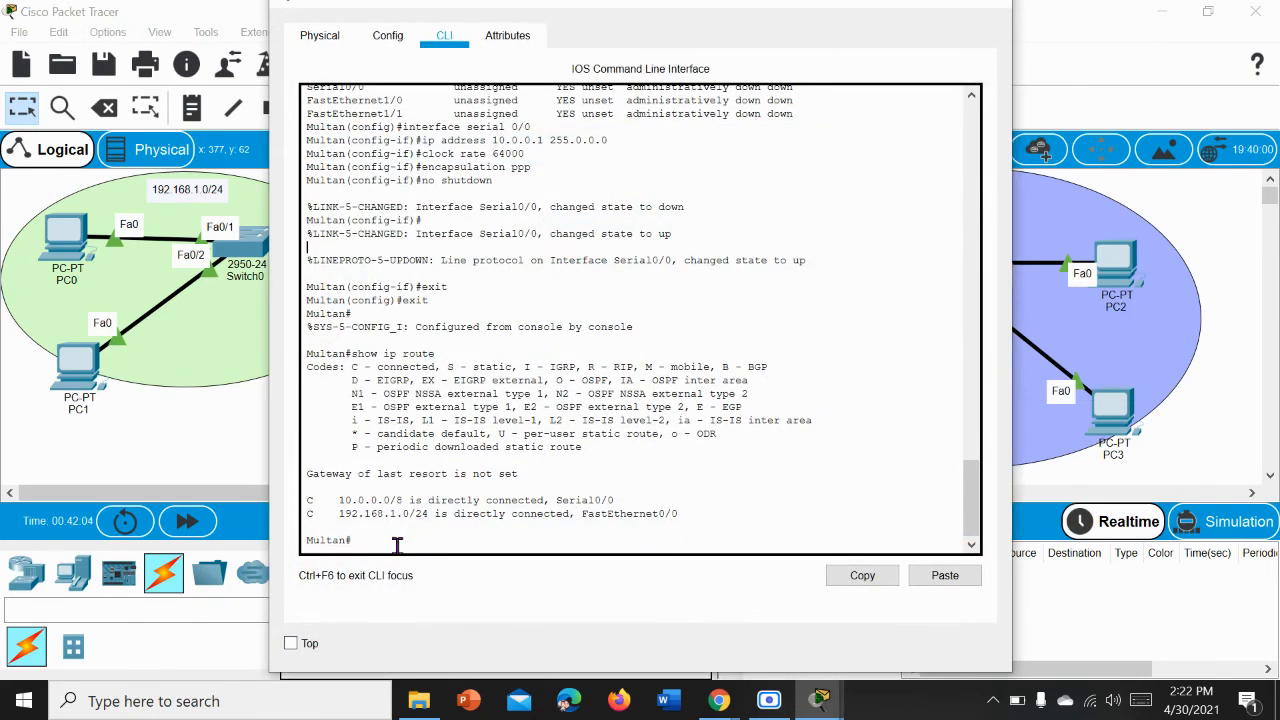
pyautogui.moveTo(846, 7); pyautogui.dragTo(495, 122)
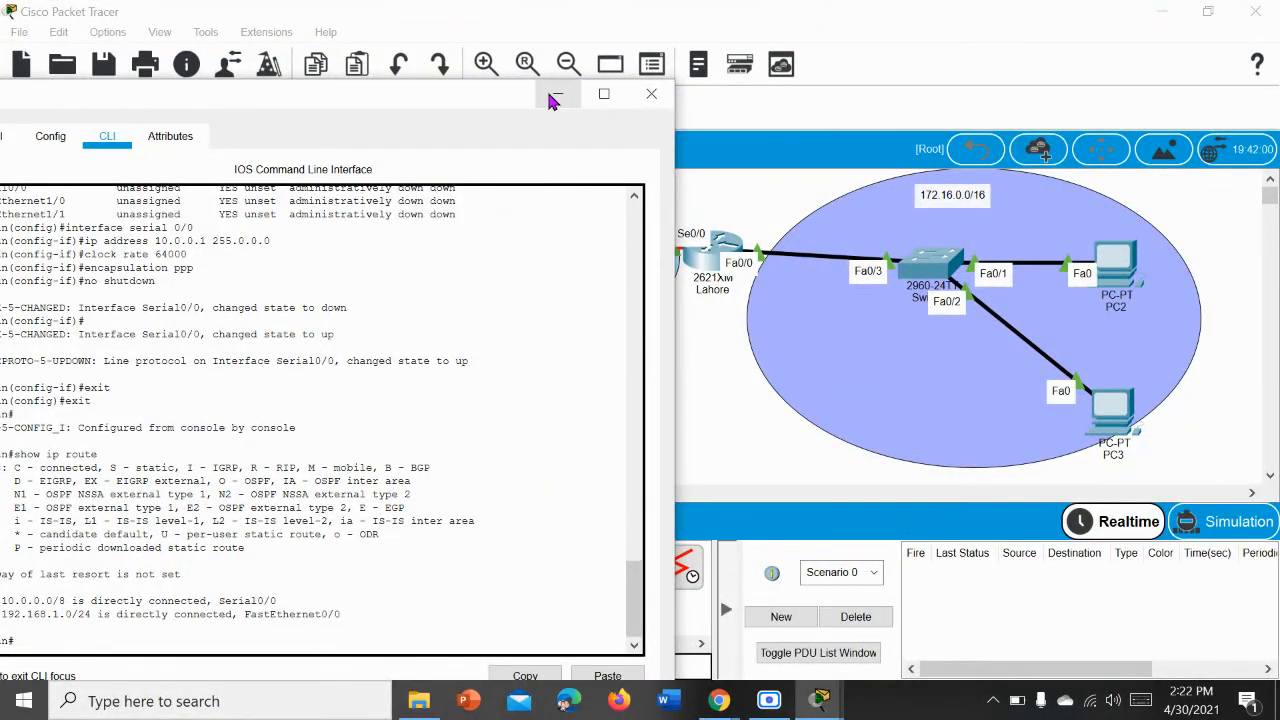
pyautogui.click(557, 93)
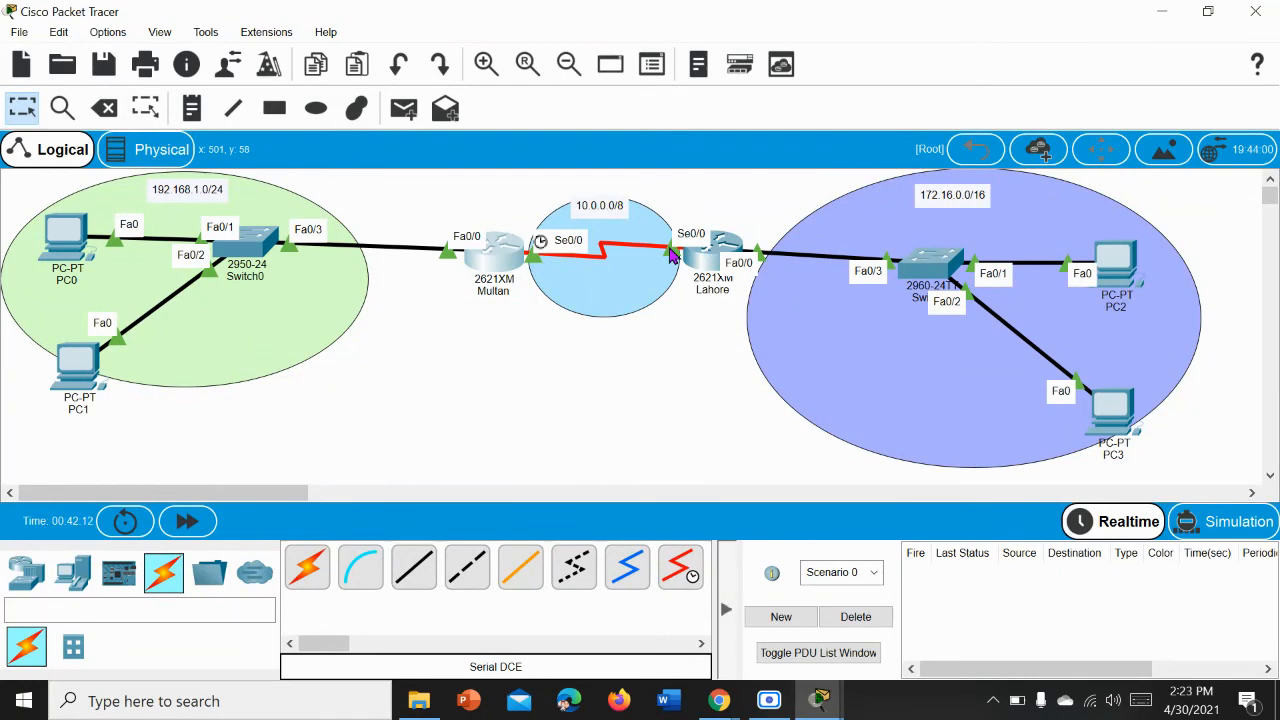
pyautogui.moveTo(816, 703)
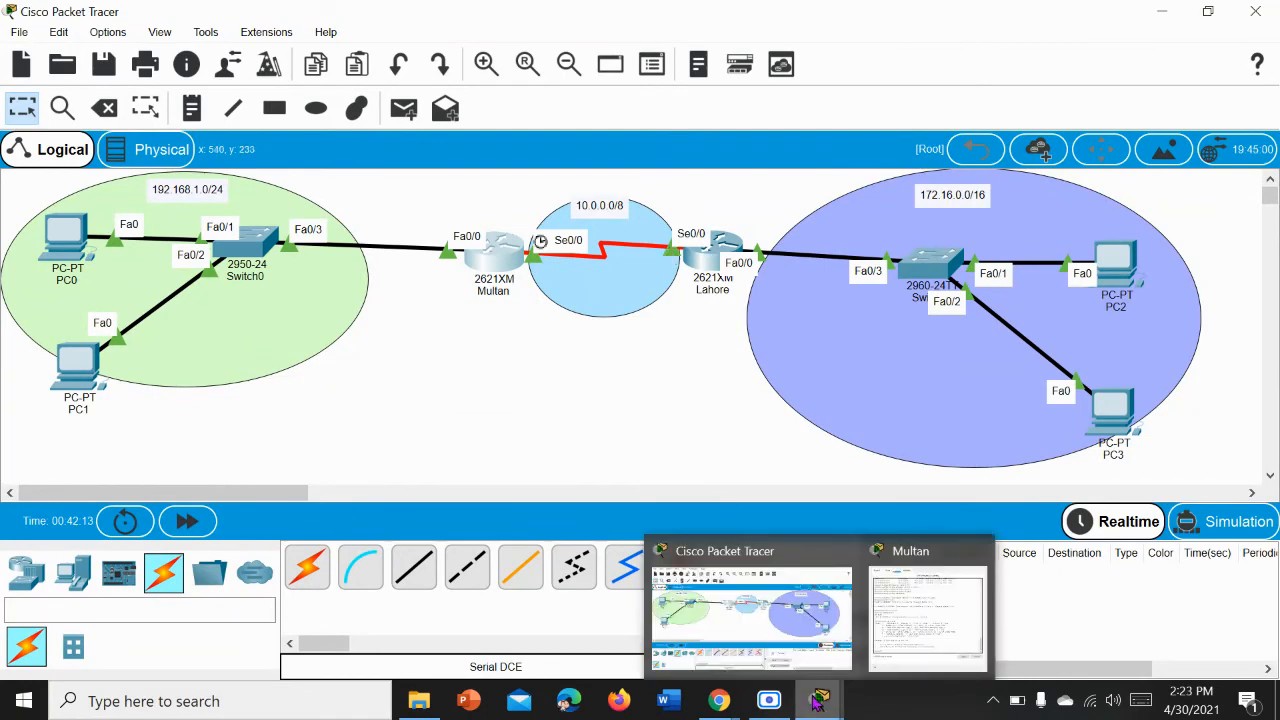
pyautogui.click(915, 603)
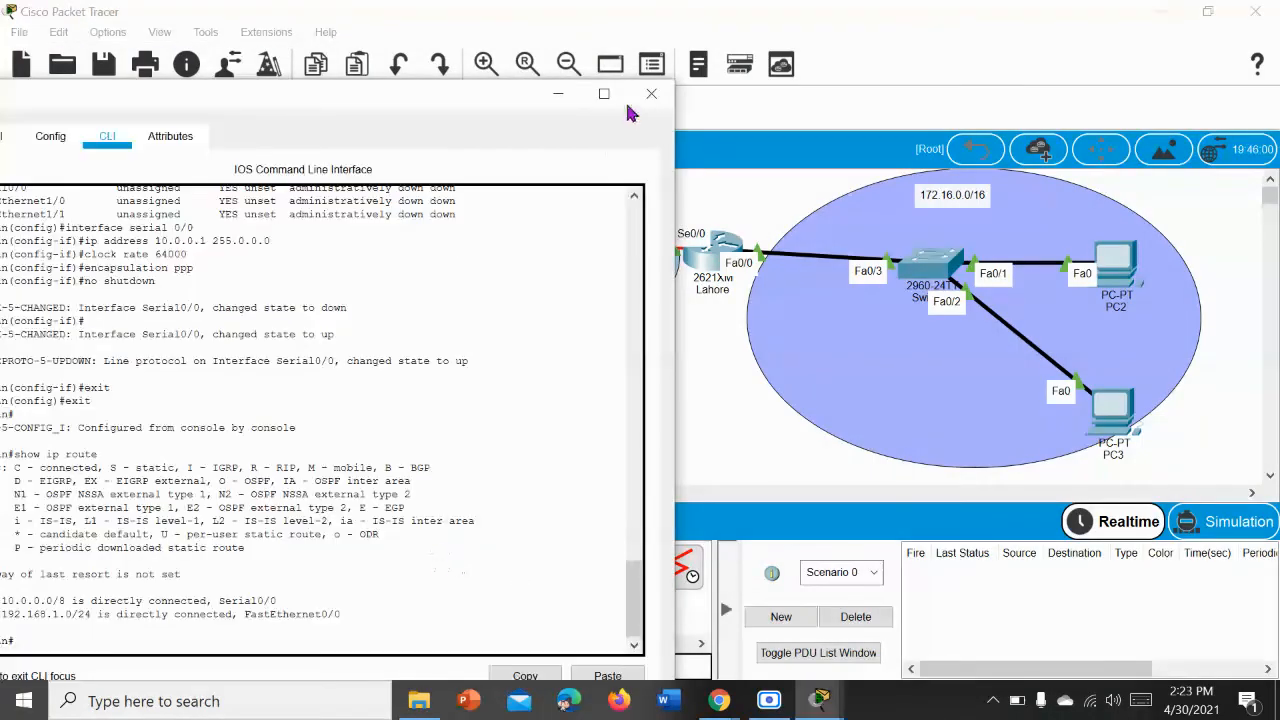
pyautogui.click(603, 93)
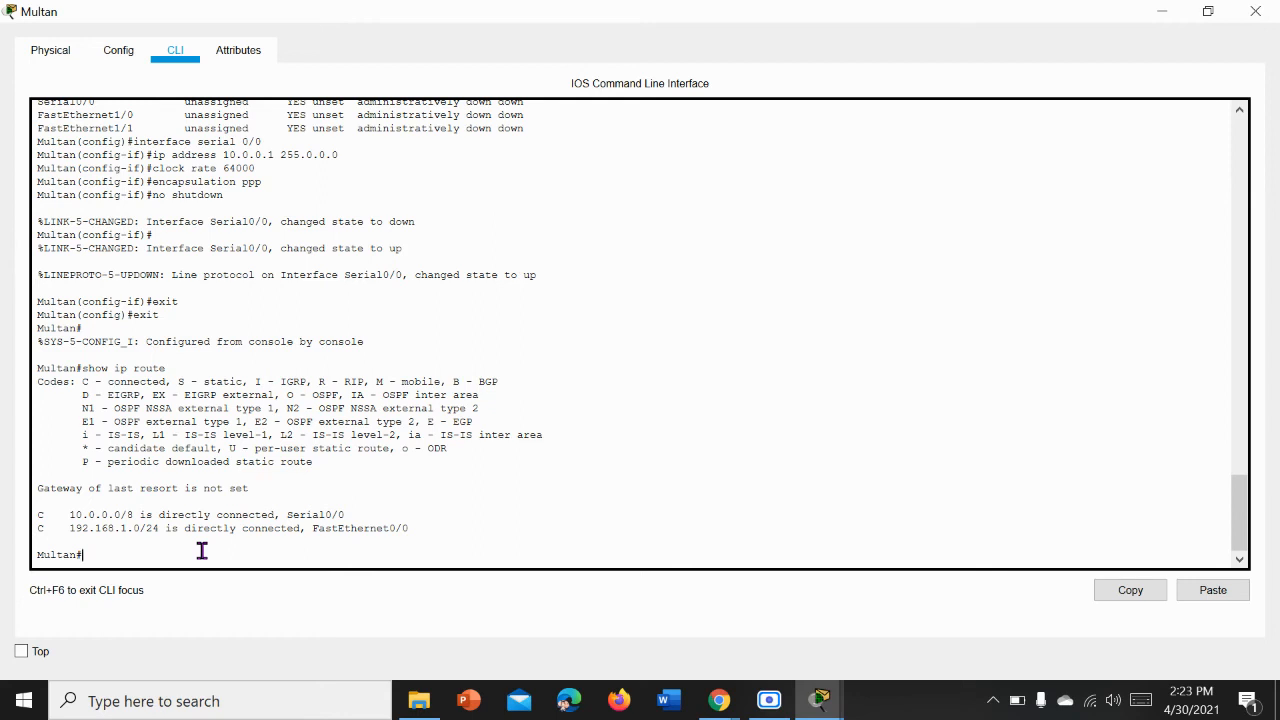
# Step: Try to add a static route to 172.16.0.0 255.255.0.0 via 10.0.0.2 from Multan's privileged mode
pyautogui.write('ip')
pyautogui.write('route 172.16.0.0 255.255.0.0 10.0.0.2')
pyautogui.press('Return')
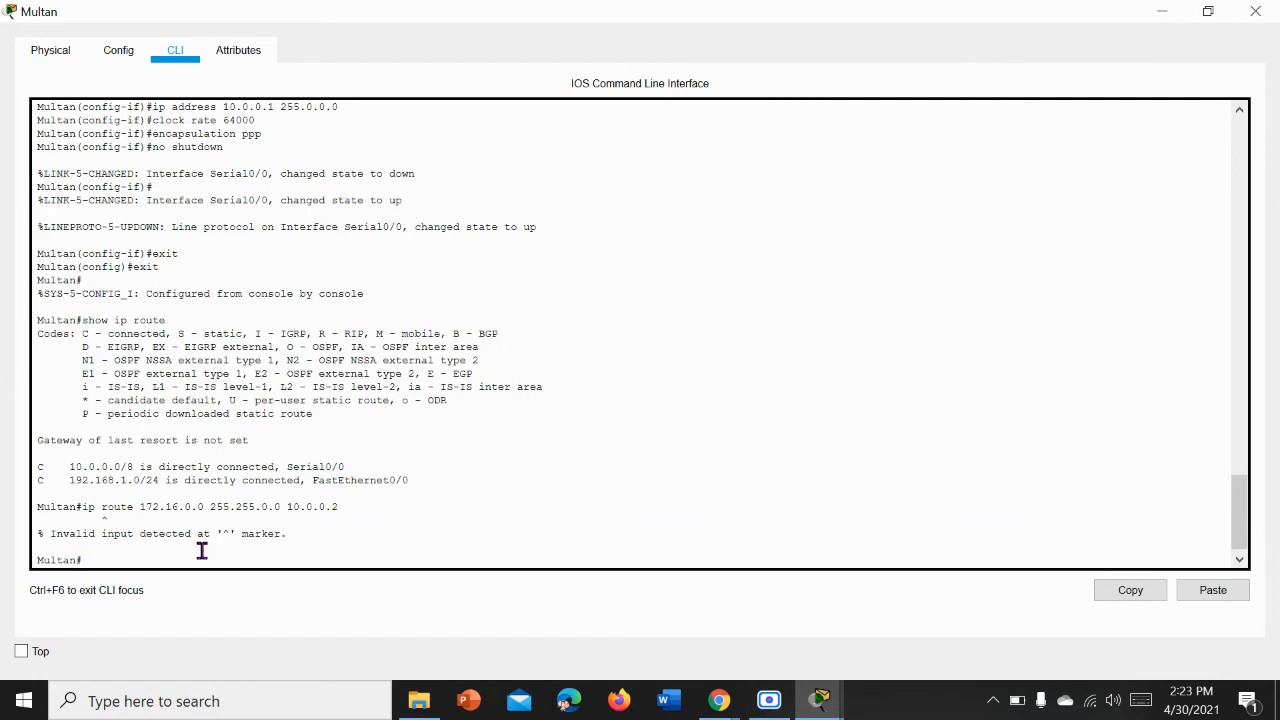
# Step: Enter global configuration mode on Multan with enable and config t
pyautogui.write('enable')
pyautogui.press('Return')
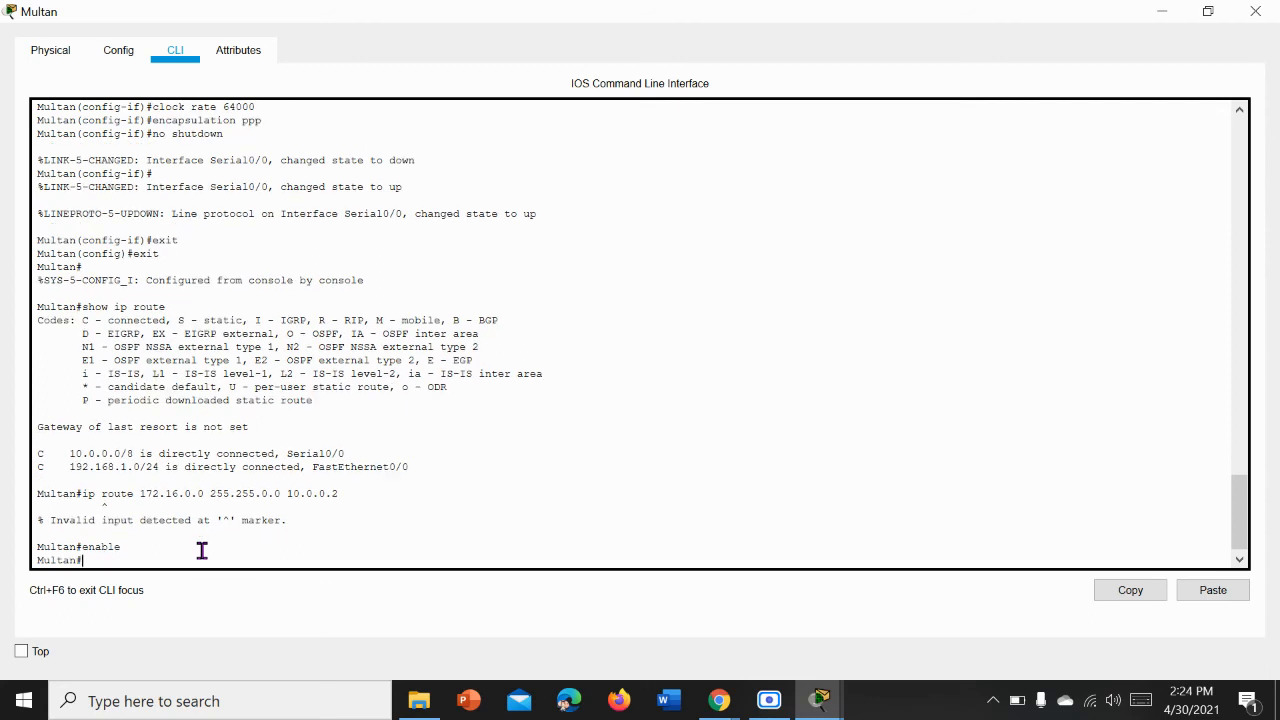
pyautogui.write('config t')
pyautogui.press('Return')
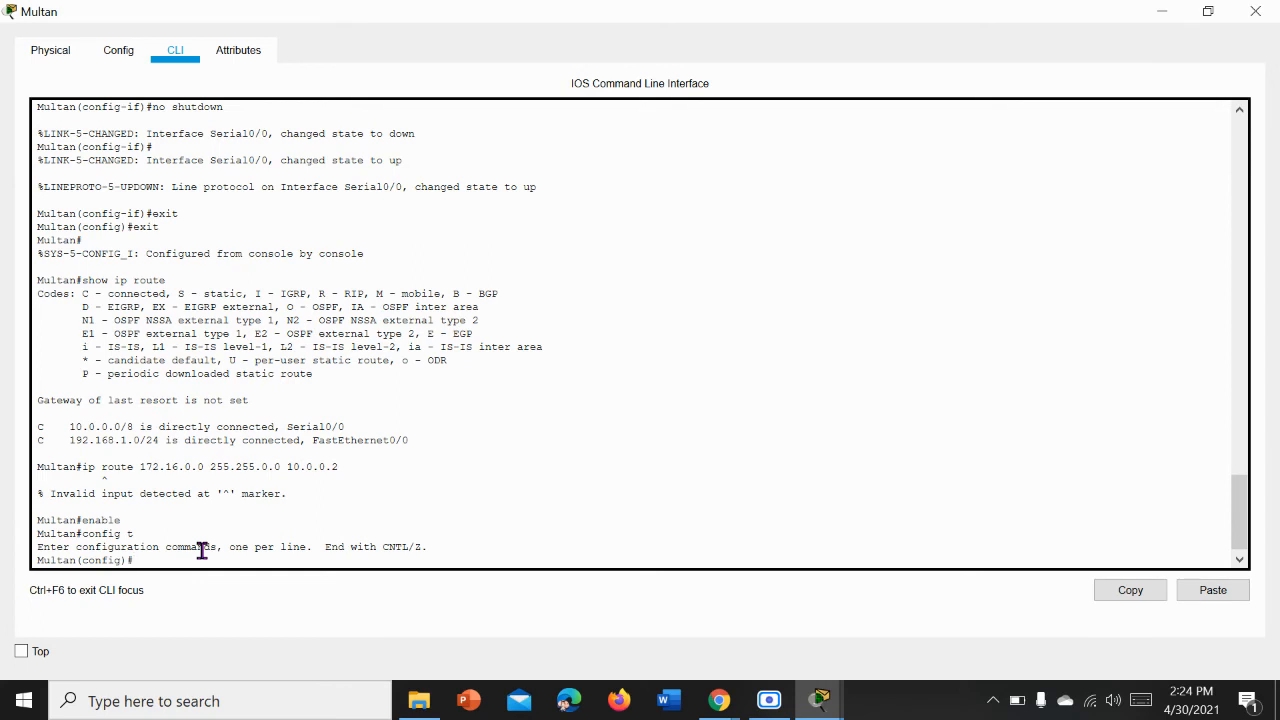
# Step: Add a static route on Multan to 172.16.0.0 255.255.0.0 with next hop 10.0.0.2
pyautogui.write('ip route')
pyautogui.write('172.16.0.0 255.255.0.0 10.0.0')
pyautogui.write('.2')
pyautogui.press('Return')
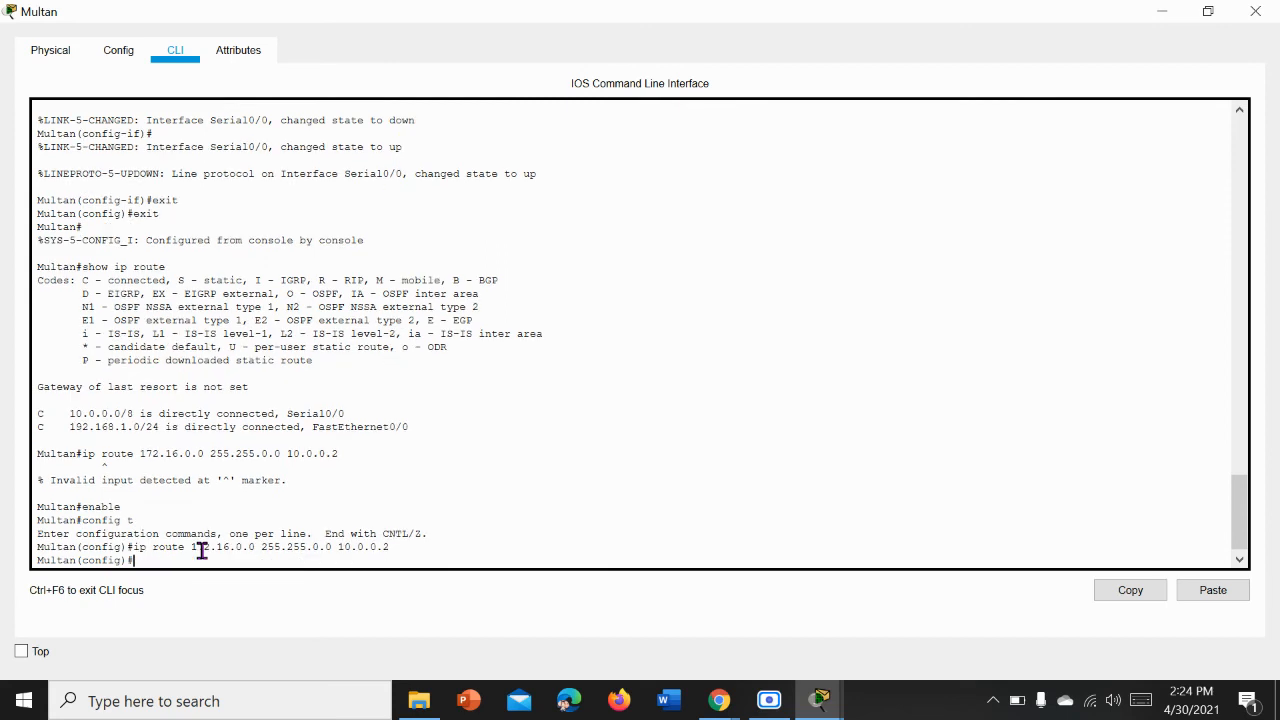
# Step: Save Multan's running configuration with do wr
pyautogui.write('do wr')
pyautogui.press('Return')
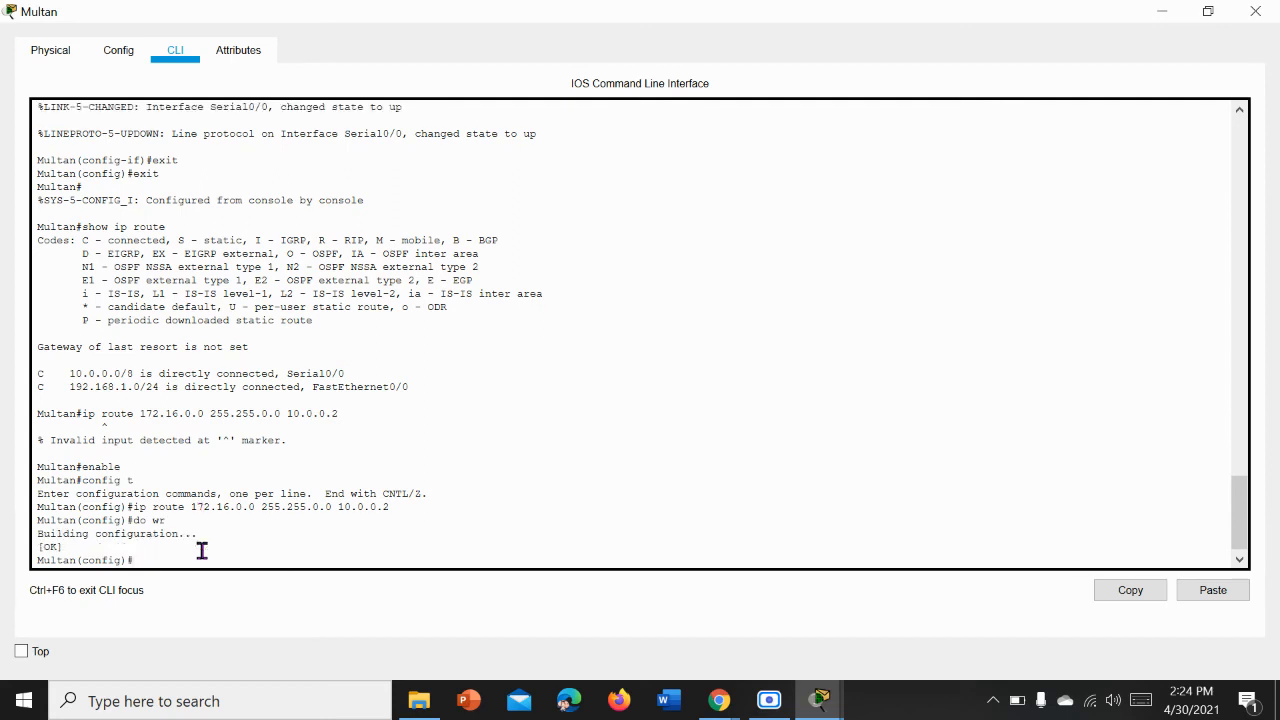
# Step: Display Multan's routing table with do show ip route, highlight the static route entry and close the window
pyautogui.write('do show ip route')
pyautogui.press('Return')
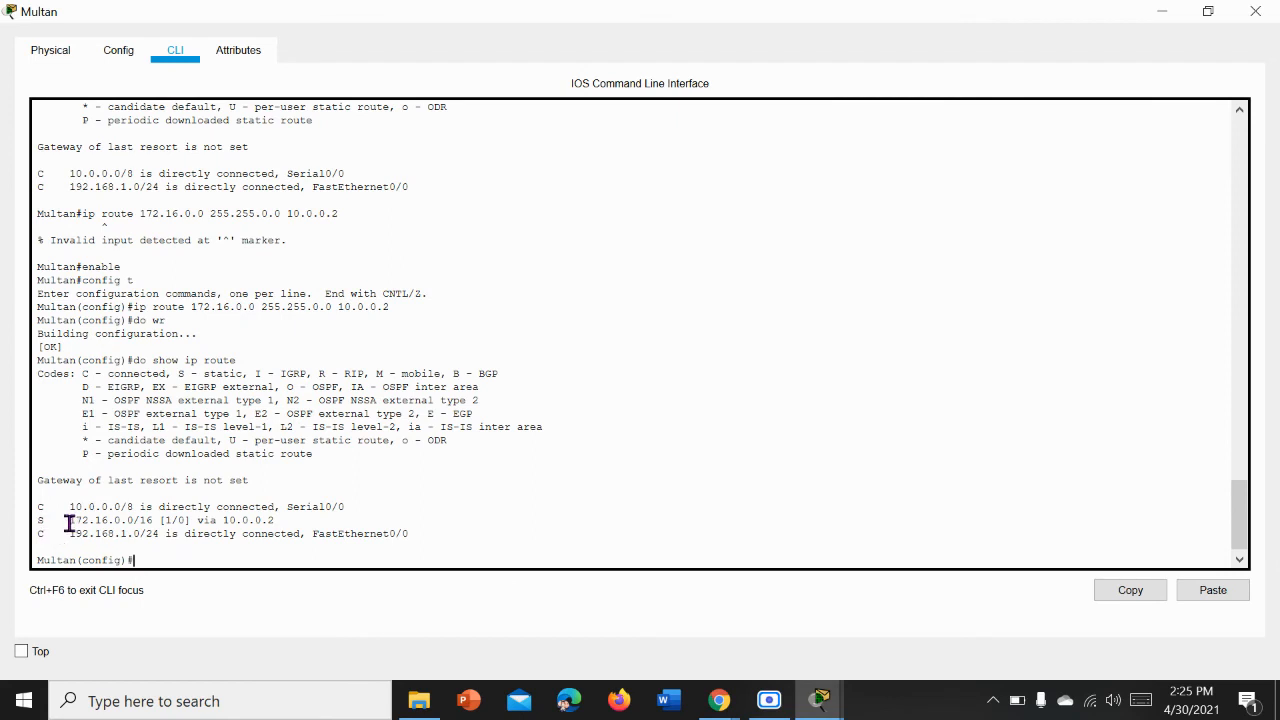
pyautogui.moveTo(69, 522); pyautogui.dragTo(272, 521)
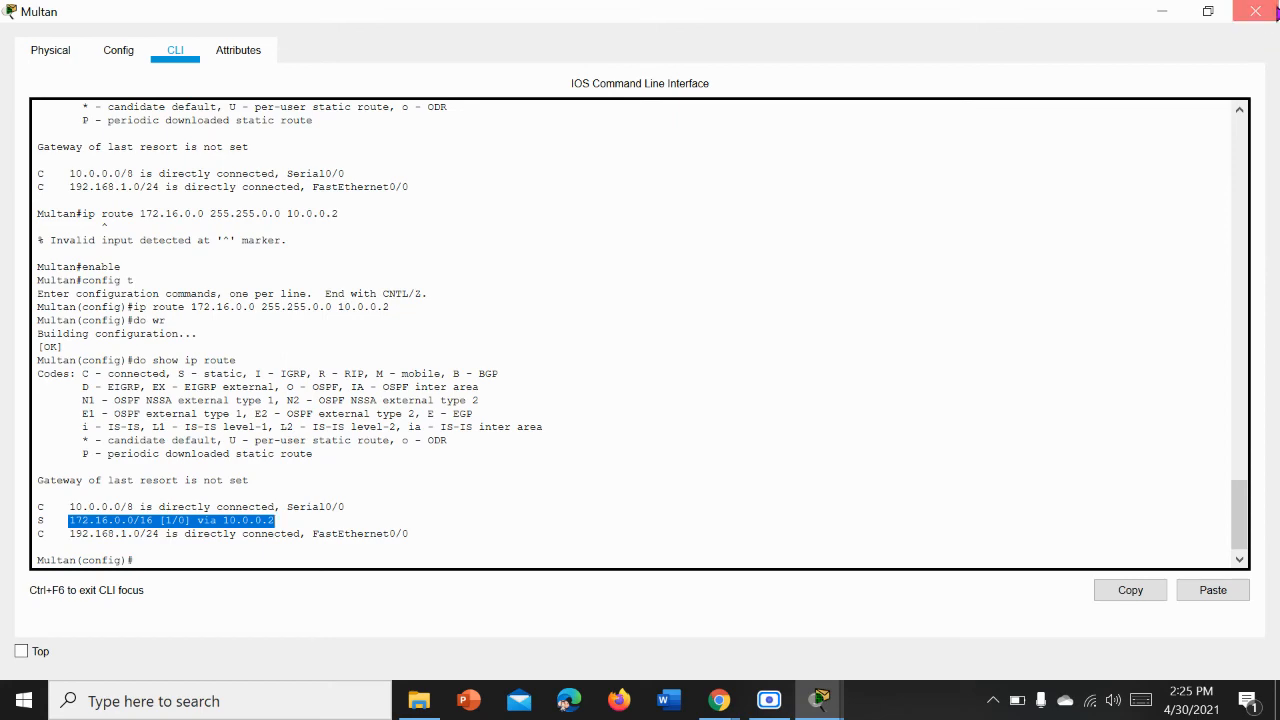
pyautogui.click(1272, 12)
# Step: Reopen Lahore's command line in a maximised window and enter global configuration mode with config t
pyautogui.click(708, 268)
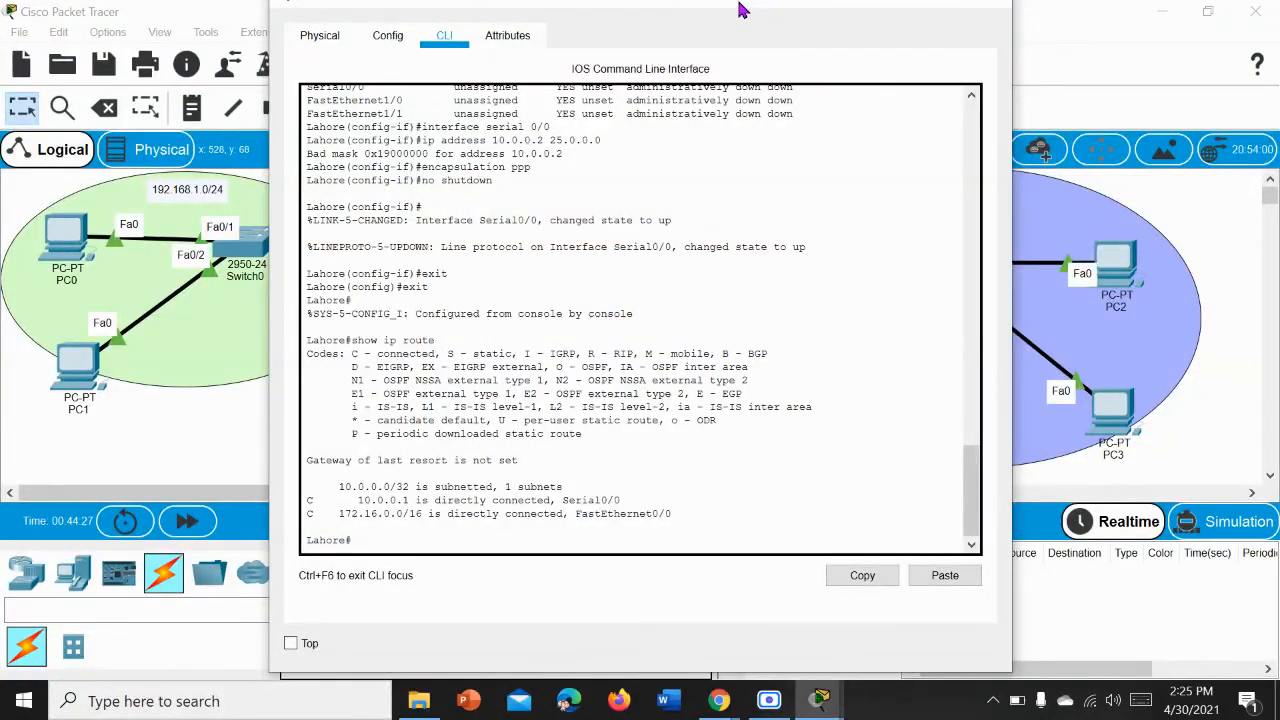
pyautogui.moveTo(740, 10); pyautogui.dragTo(1129, 126)
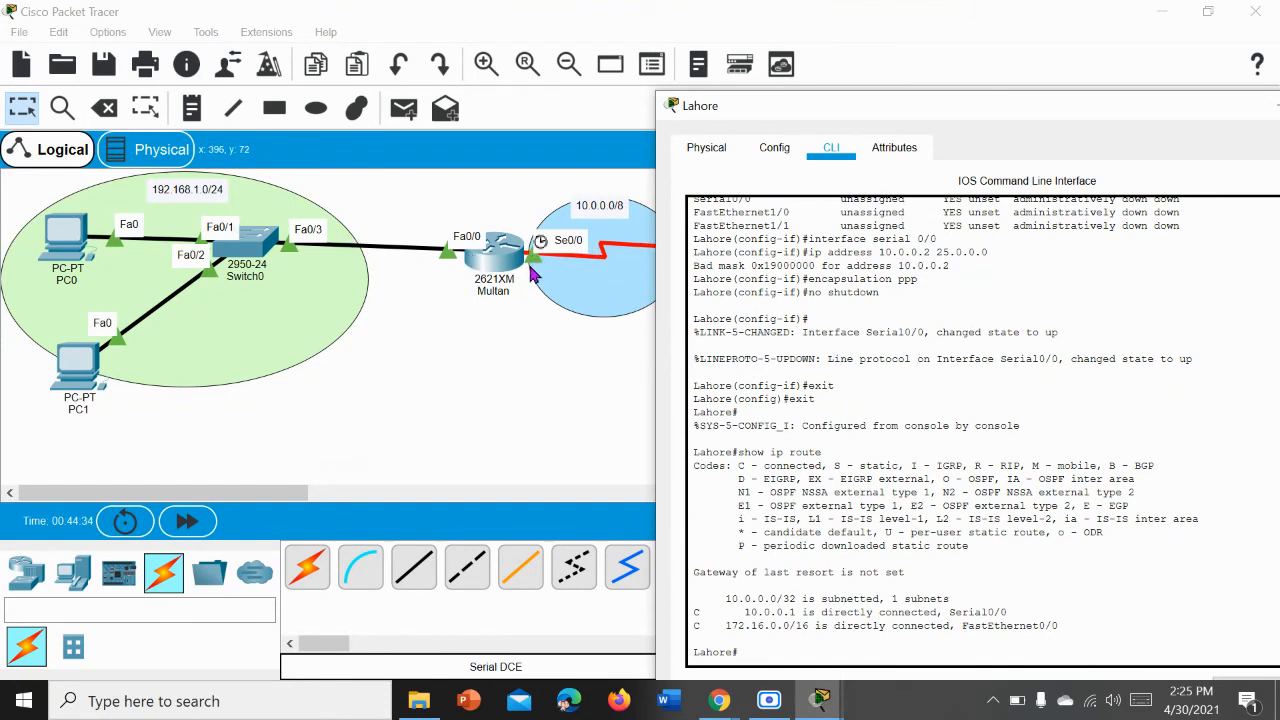
pyautogui.moveTo(1129, 114); pyautogui.dragTo(803, 18)
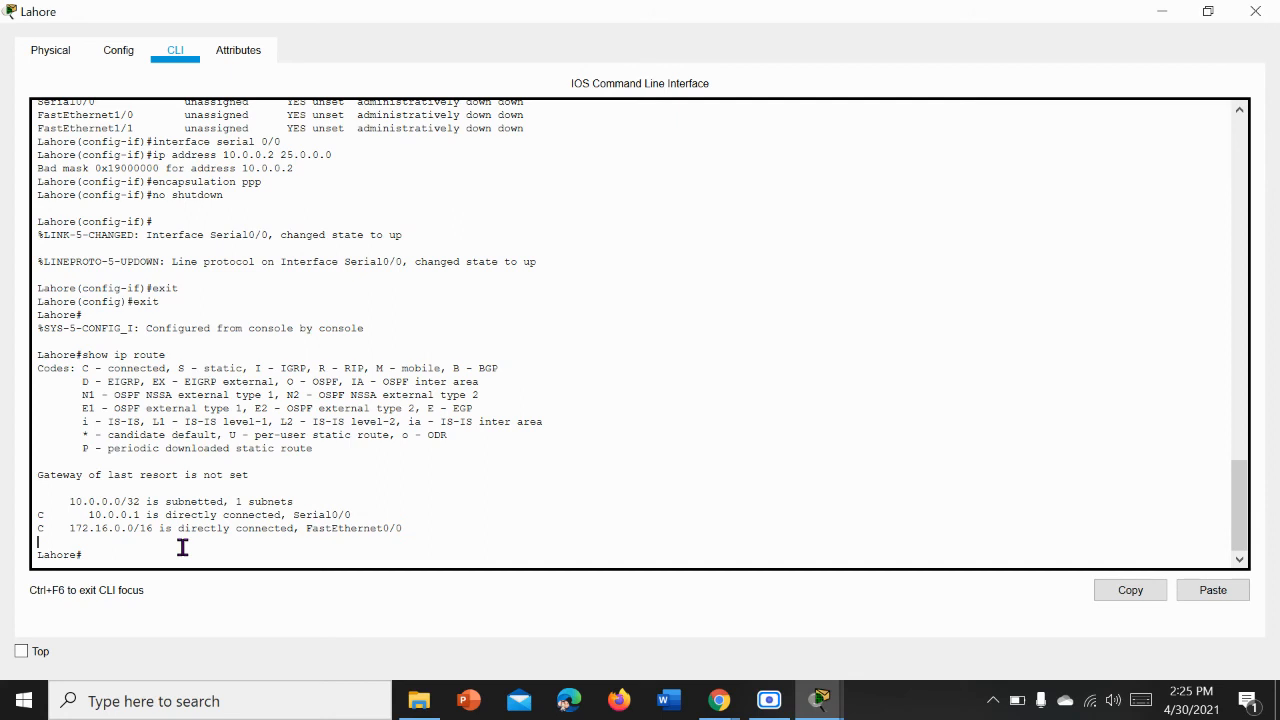
pyautogui.press('Return')
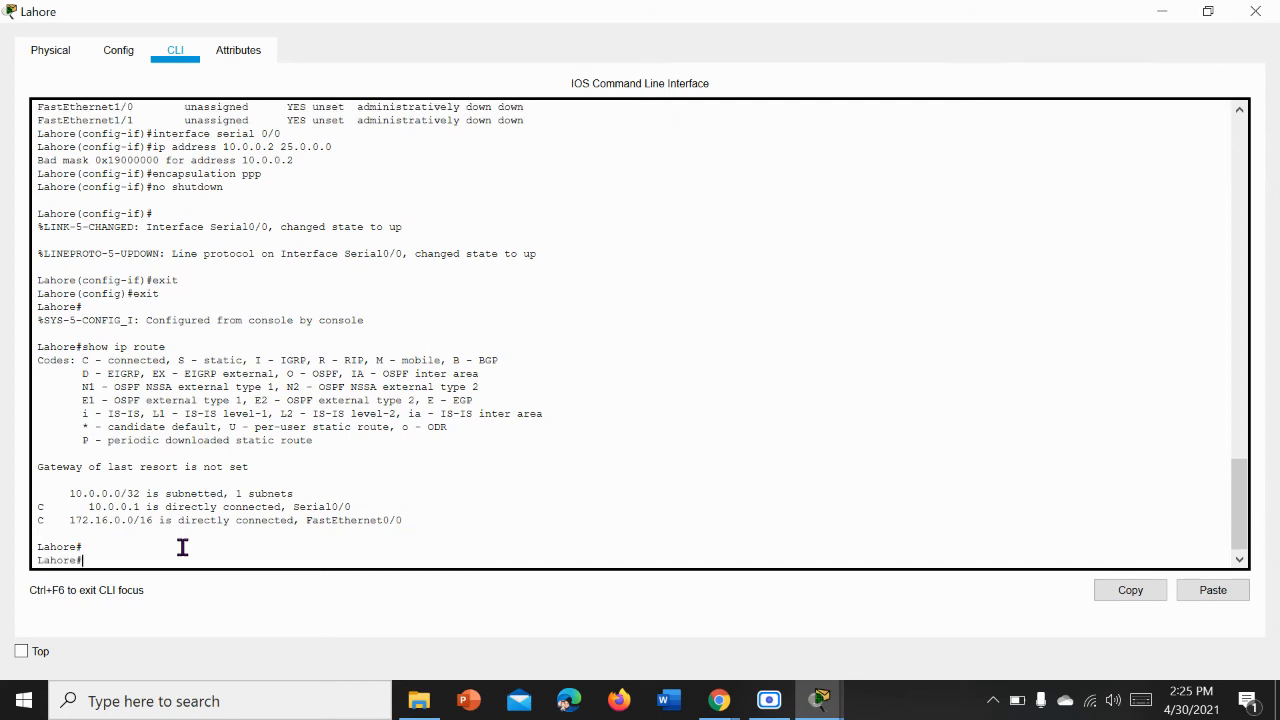
pyautogui.write('e')
pyautogui.write('n')
pyautogui.press('BackSpace')
pyautogui.press('BackSpace')
pyautogui.write('config t')
pyautogui.press('Return')
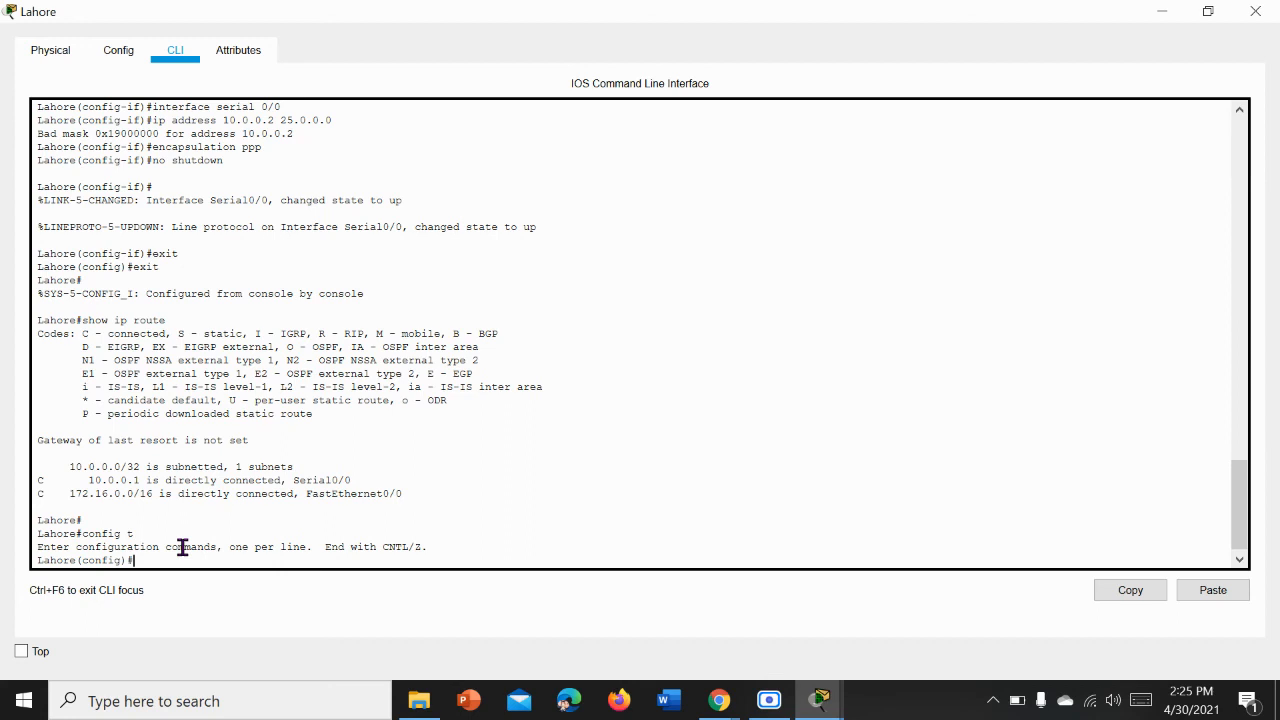
# Step: Add a static route on Lahore to 192.168.1.0 255.255.255.0 with next hop 10.0.0.1
pyautogui.write('ip route 192.168.1.0 255.255.255.0 10.0.0.')
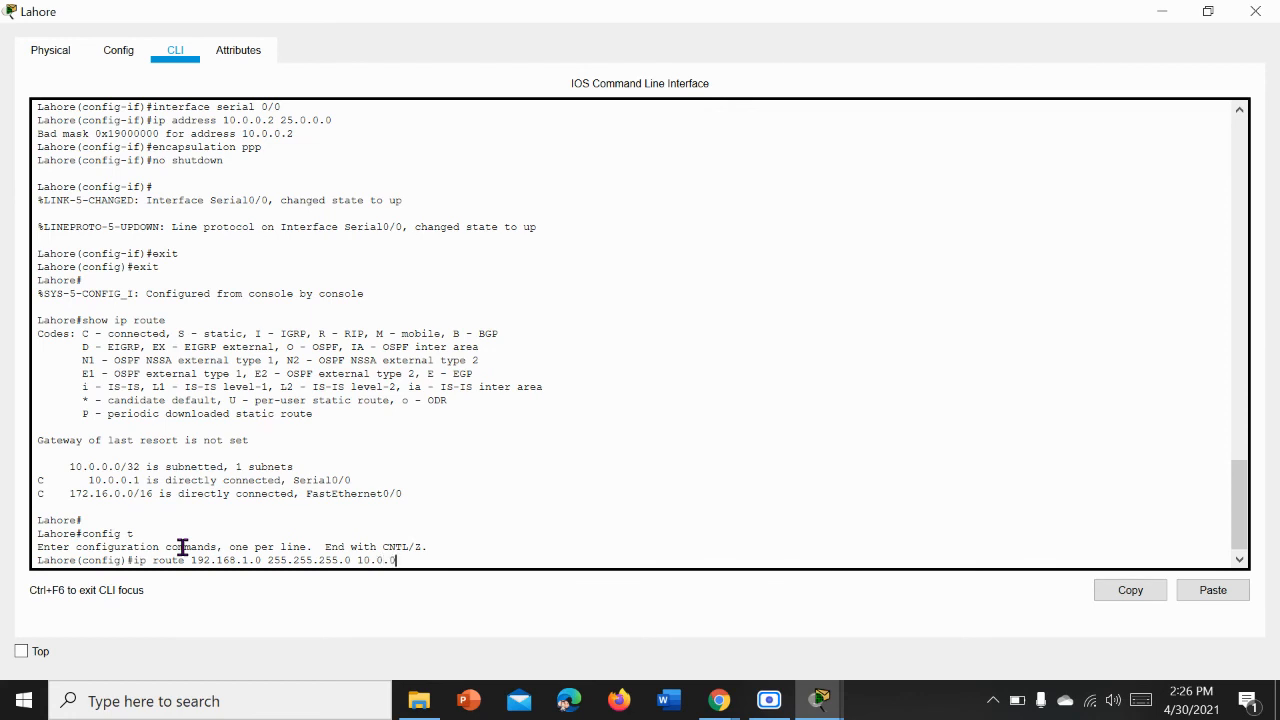
pyautogui.write('1')
pyautogui.press('Return')
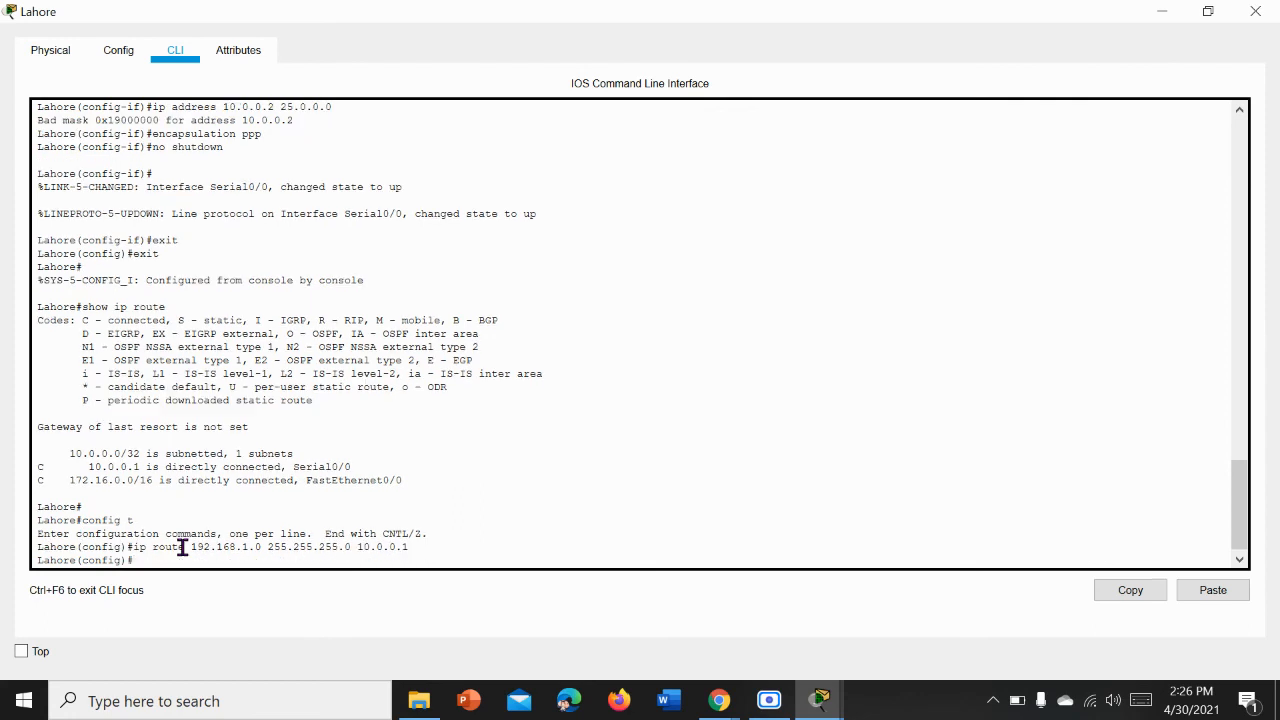
# Step: Save Lahore's running configuration with do wr
pyautogui.write('do wr')
pyautogui.press('Return')
# Step: Display Lahore's routing table with do show ip route and close the router's window
pyautogui.write('do')
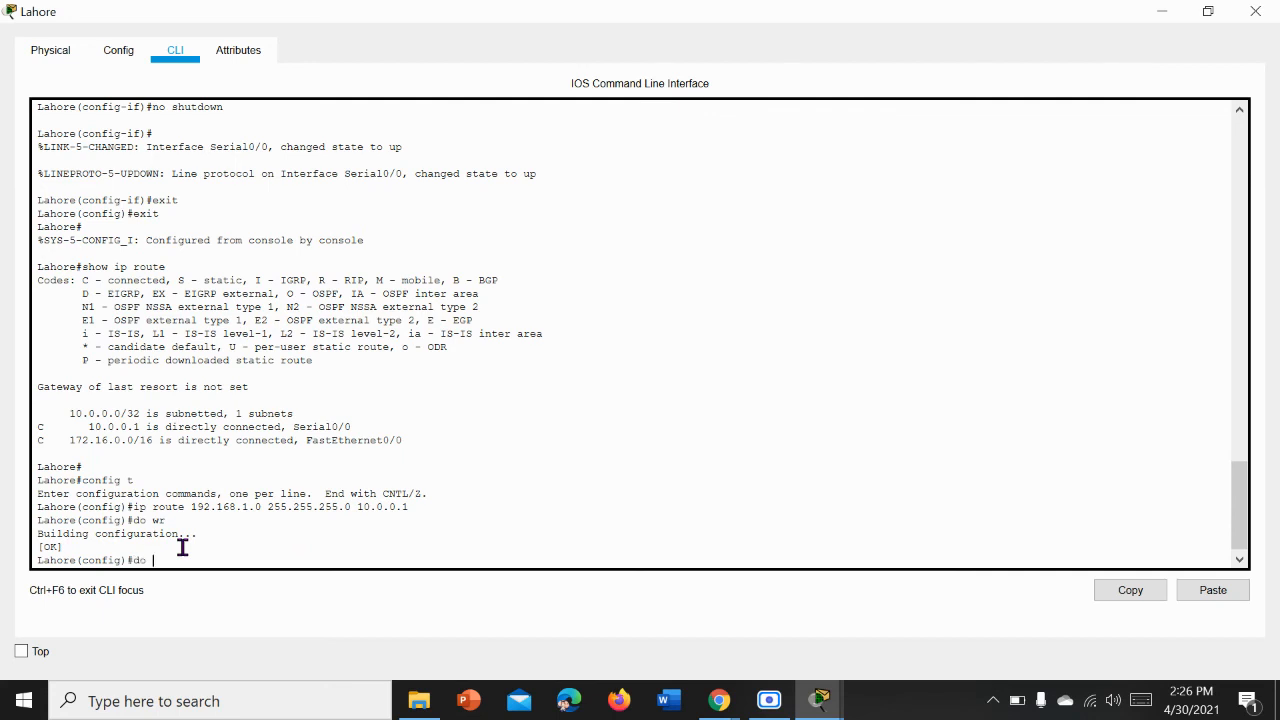
pyautogui.write(' show ip route')
pyautogui.press('Return')
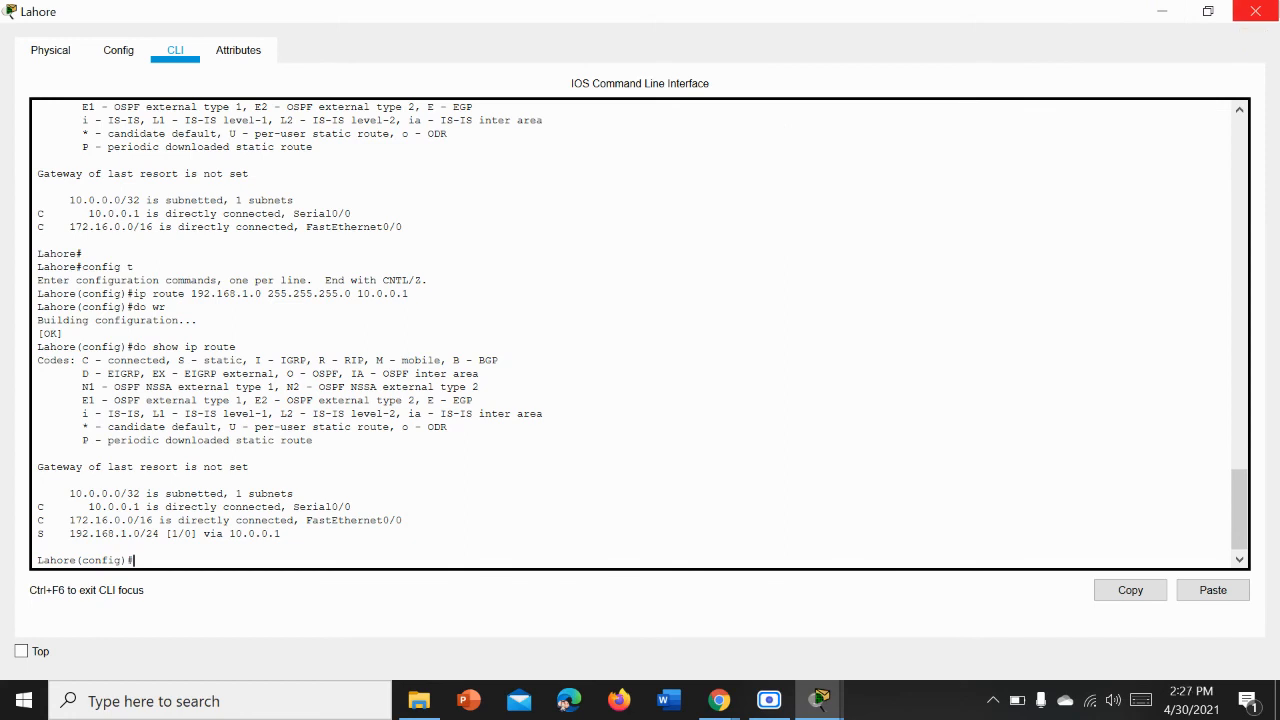
pyautogui.click(1273, 8)
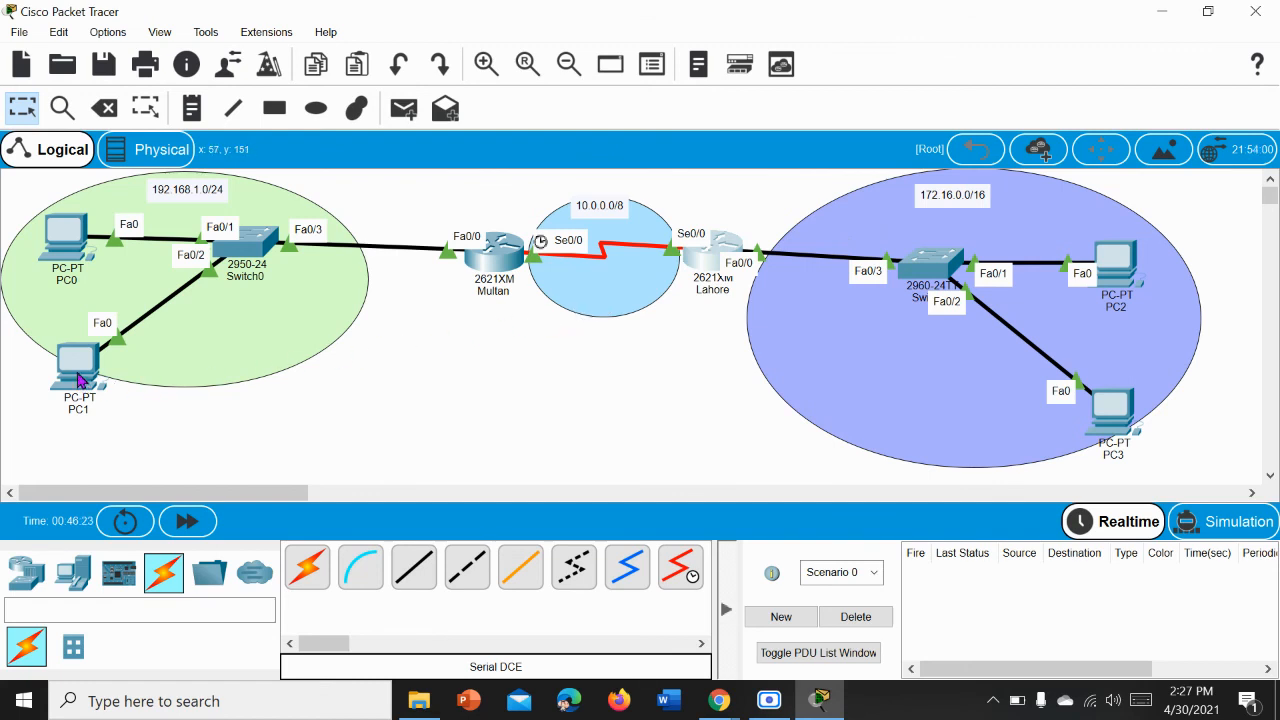
# Step: Open PC1's Command Prompt and display its IP settings with ipconfig, highlighting the IPv4 address
pyautogui.click(80, 378)
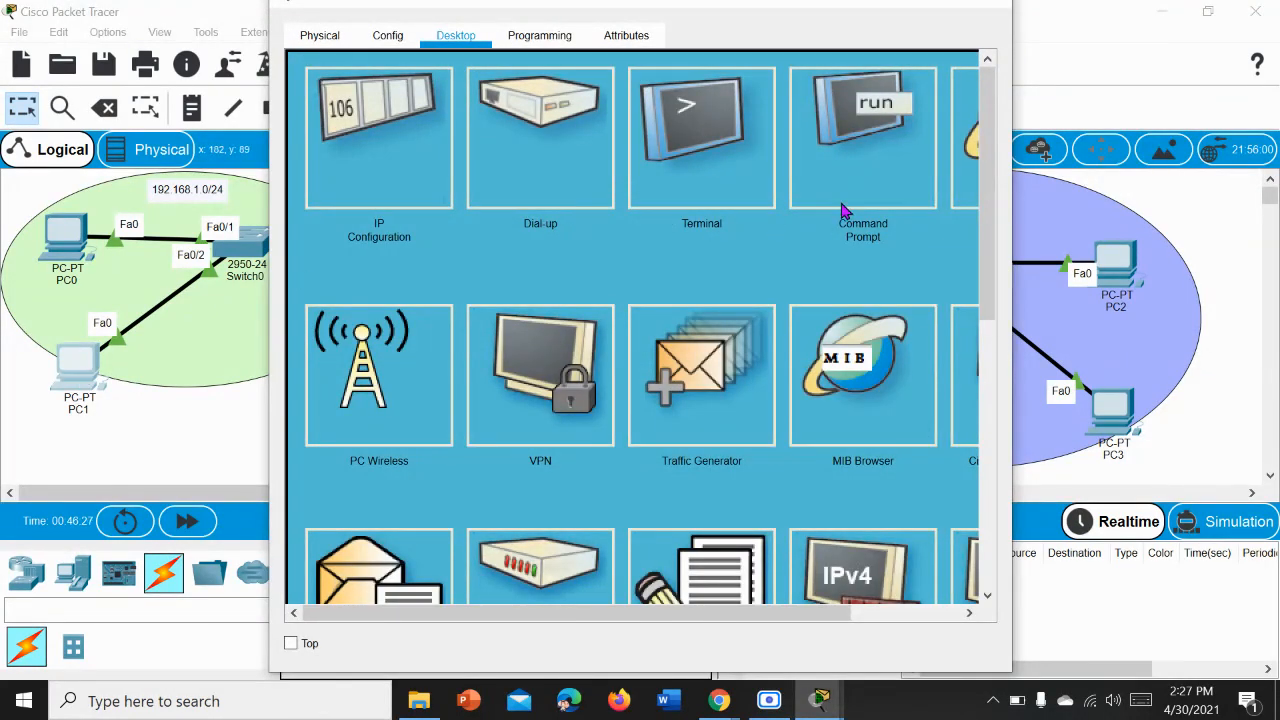
pyautogui.click(843, 201)
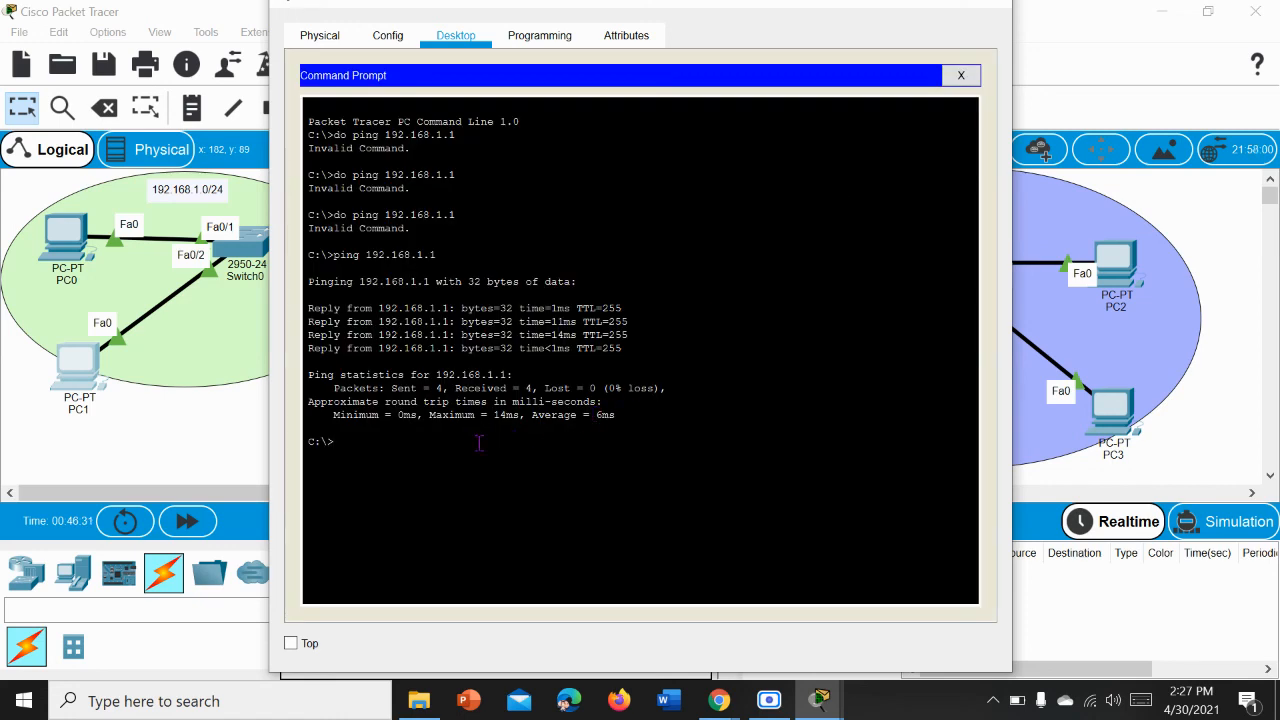
pyautogui.write('ipconfig')
pyautogui.press('Return')
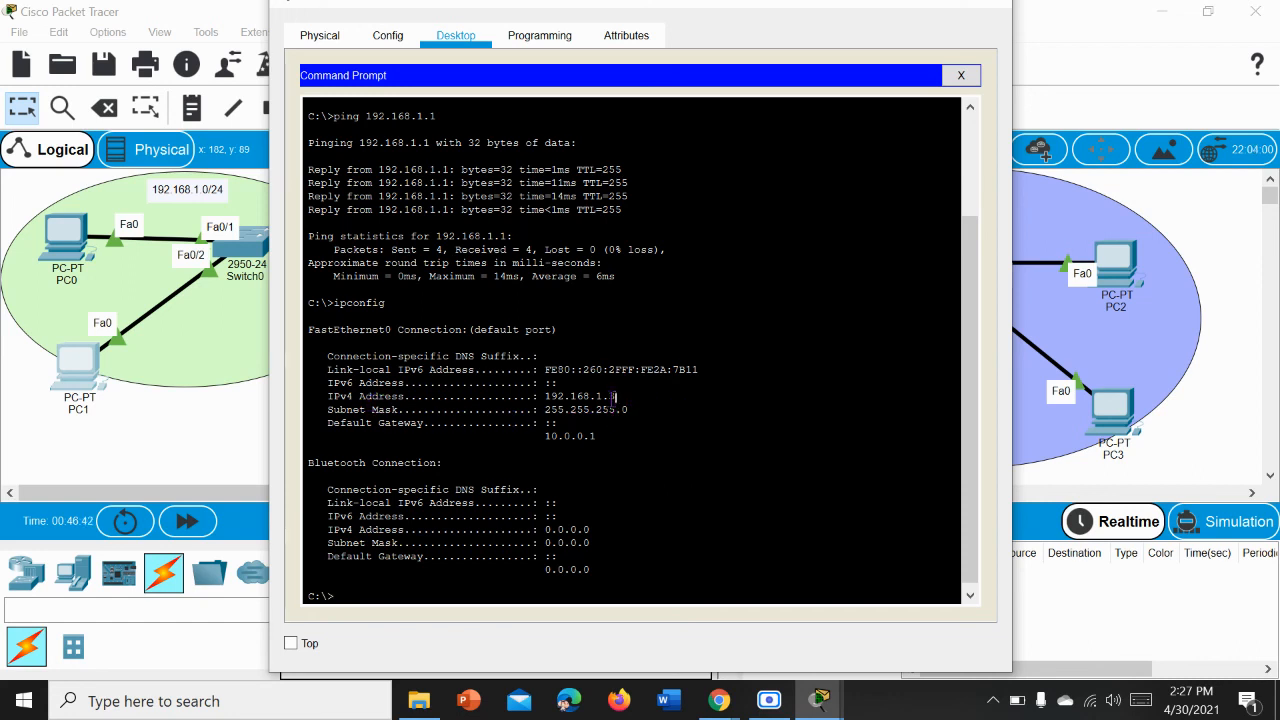
pyautogui.moveTo(614, 398); pyautogui.dragTo(540, 400)
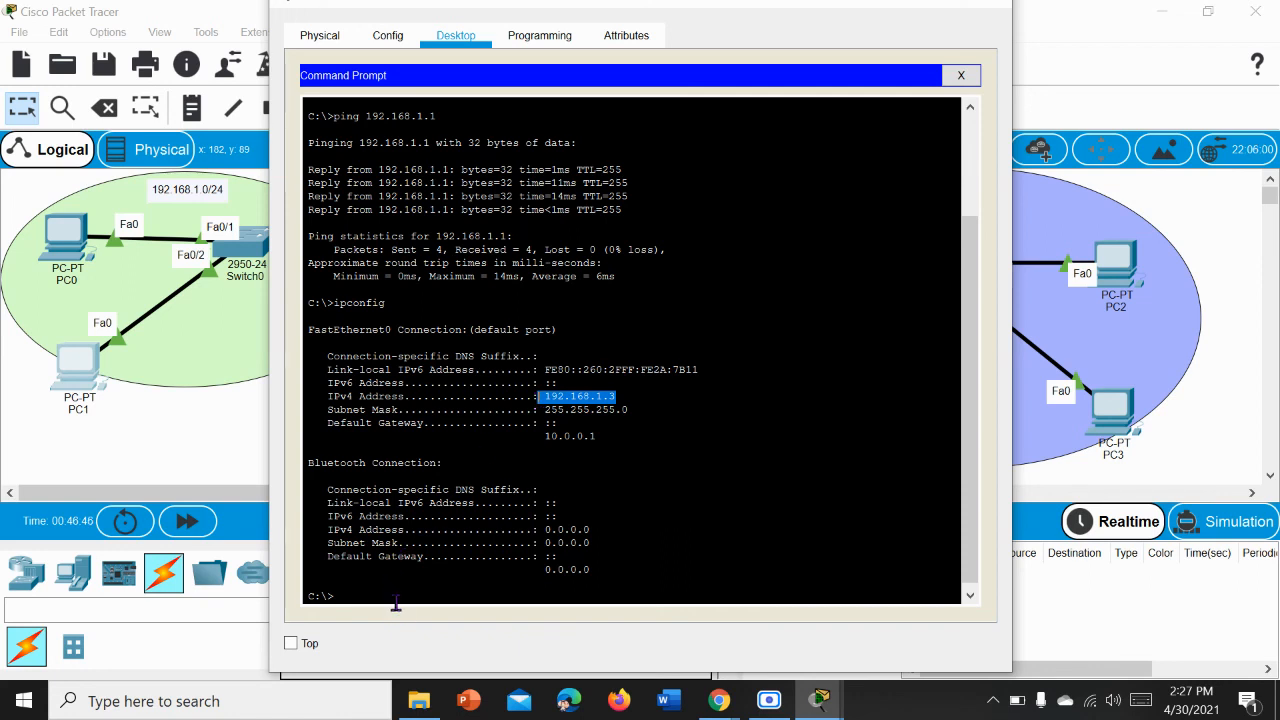
pyautogui.click(395, 601)
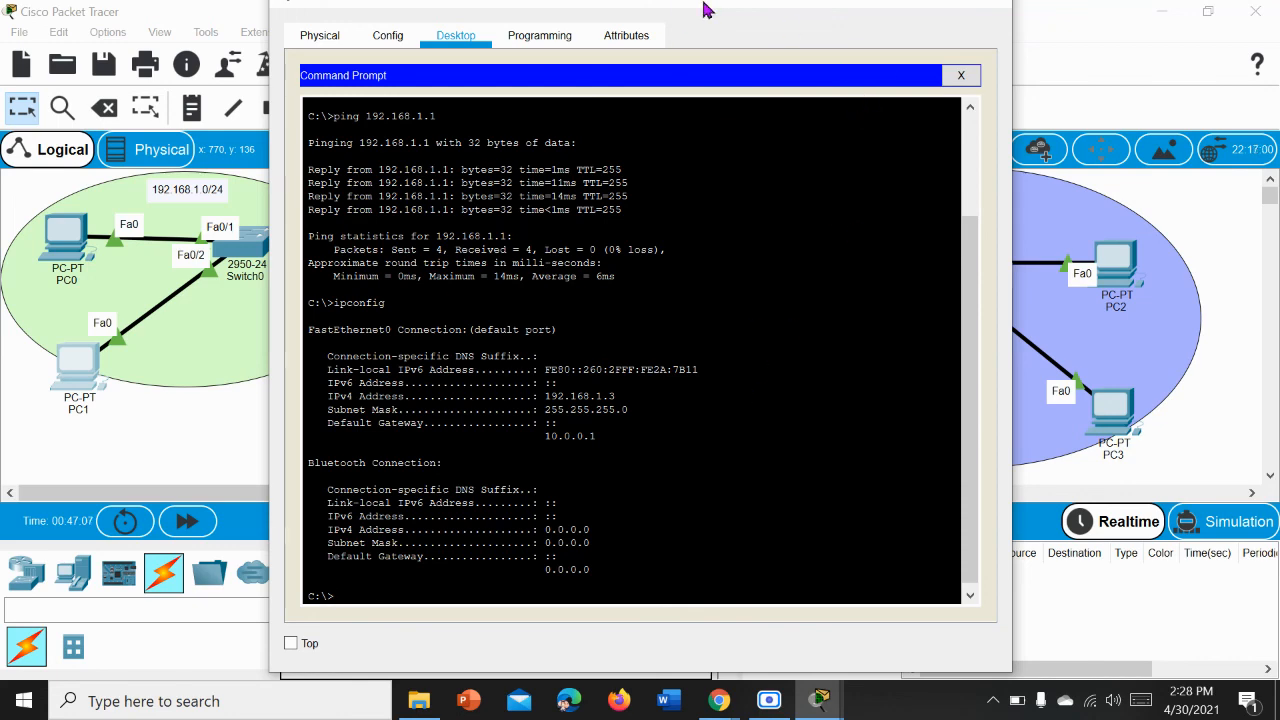
# Step: Maximise PC1's window, test the route to the other LAN with ping 172.16.1.2, and close the window
pyautogui.moveTo(703, 9); pyautogui.dragTo(698, 411)
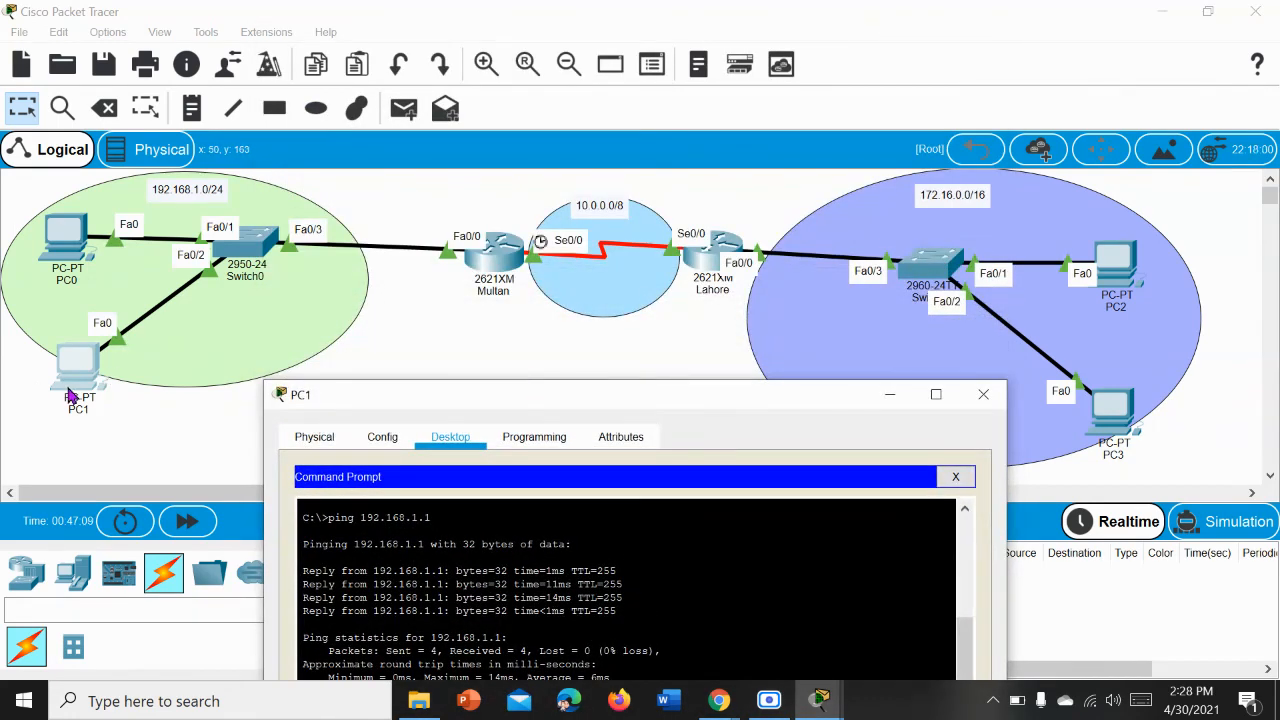
pyautogui.click(928, 400)
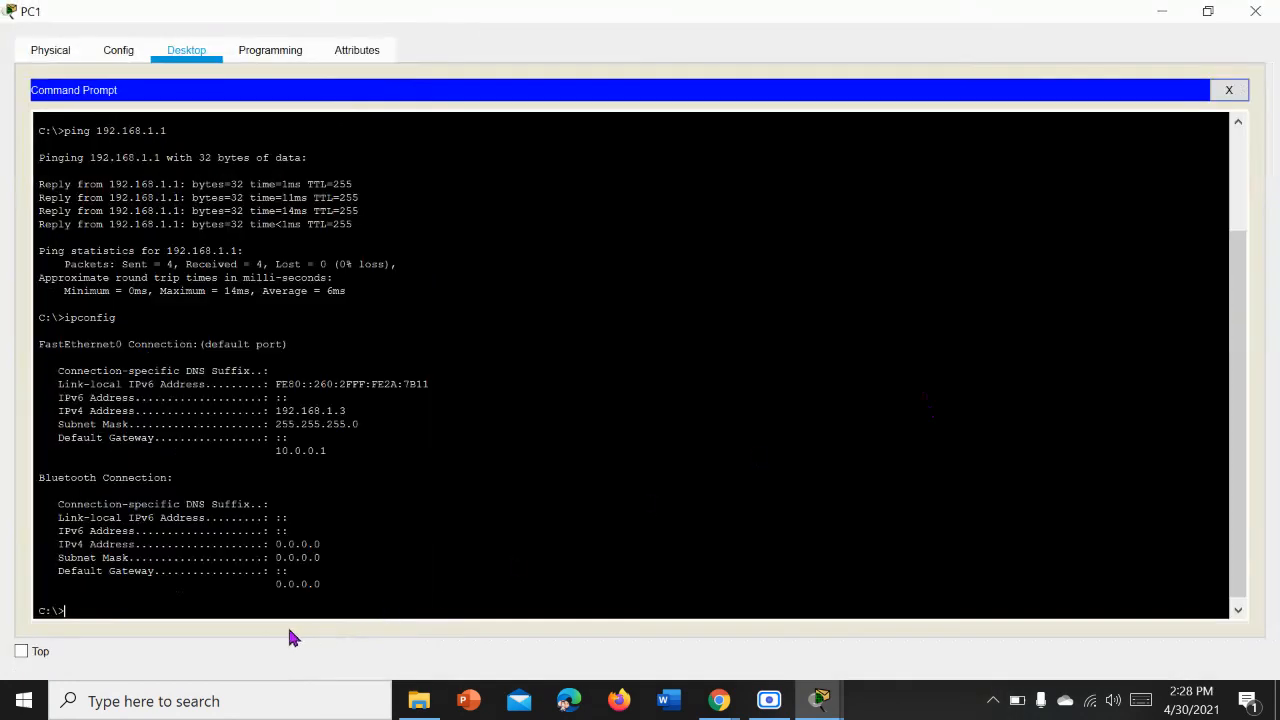
pyautogui.write('ing 172.16.1.2')
pyautogui.press('Return')
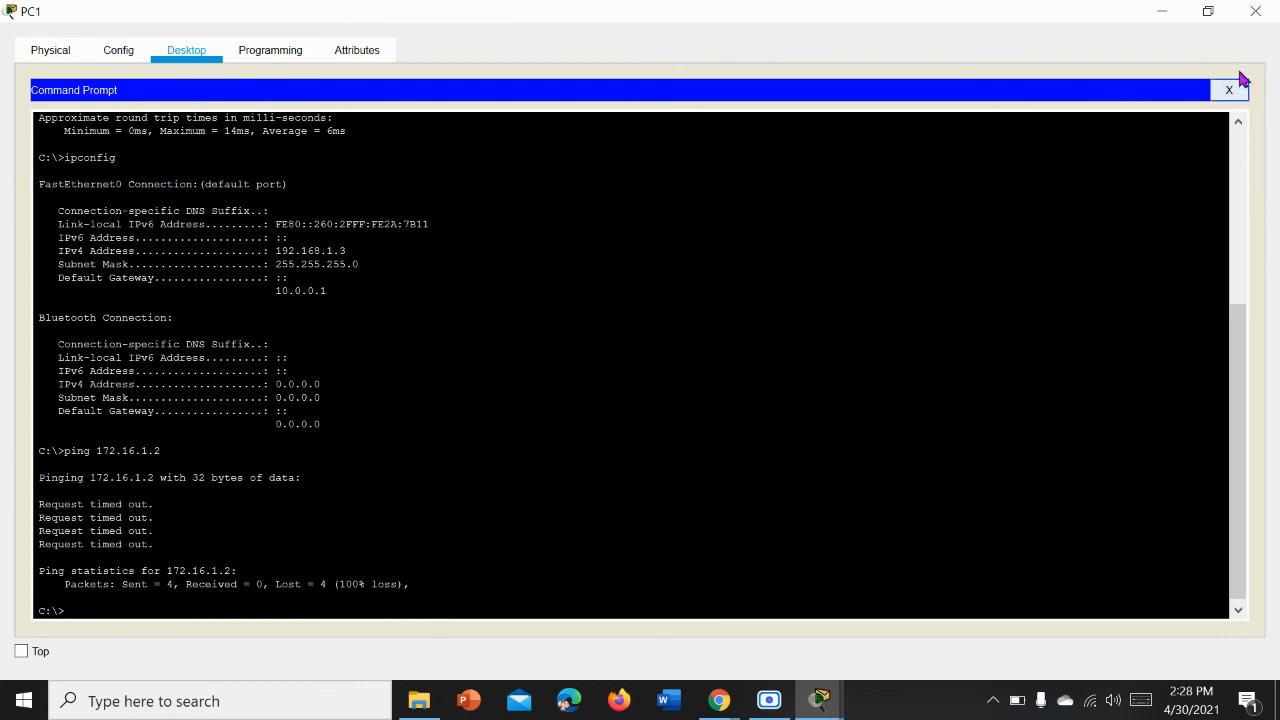
pyautogui.click(1256, 11)
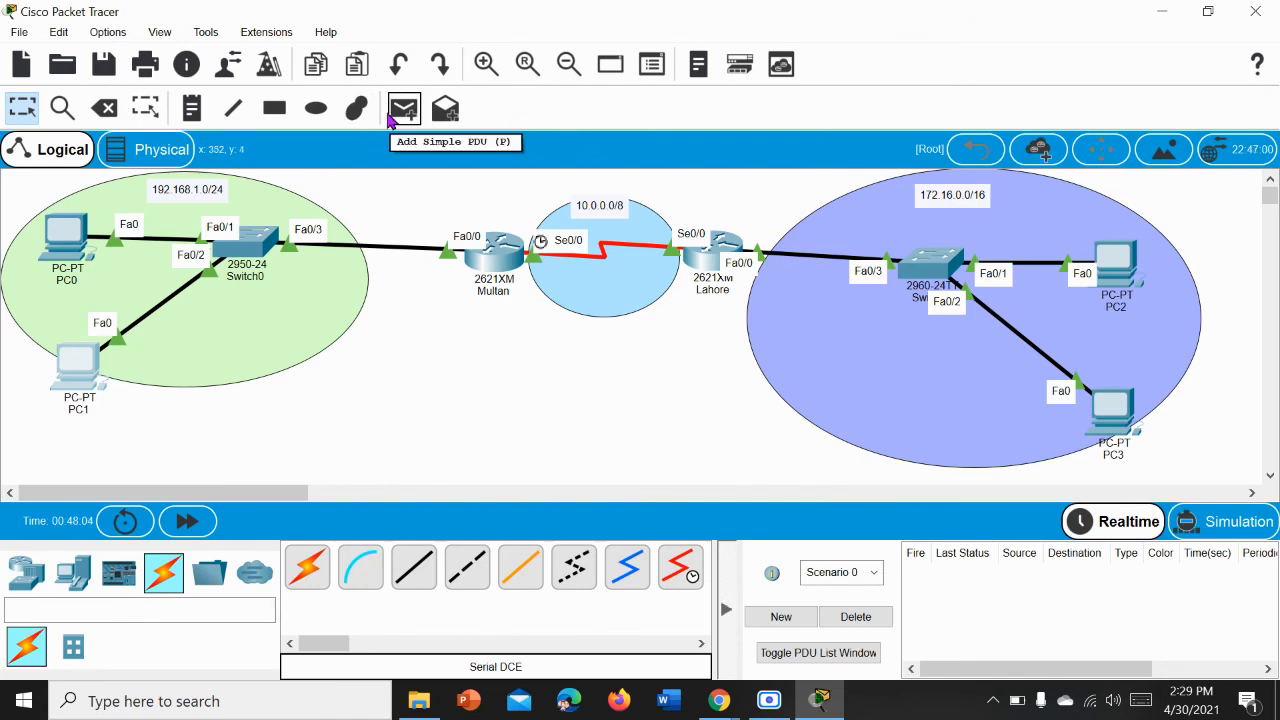
# Step: Switch to Simulation mode and add a simple PDU from PC1 to PC3
pyautogui.click(400, 116)
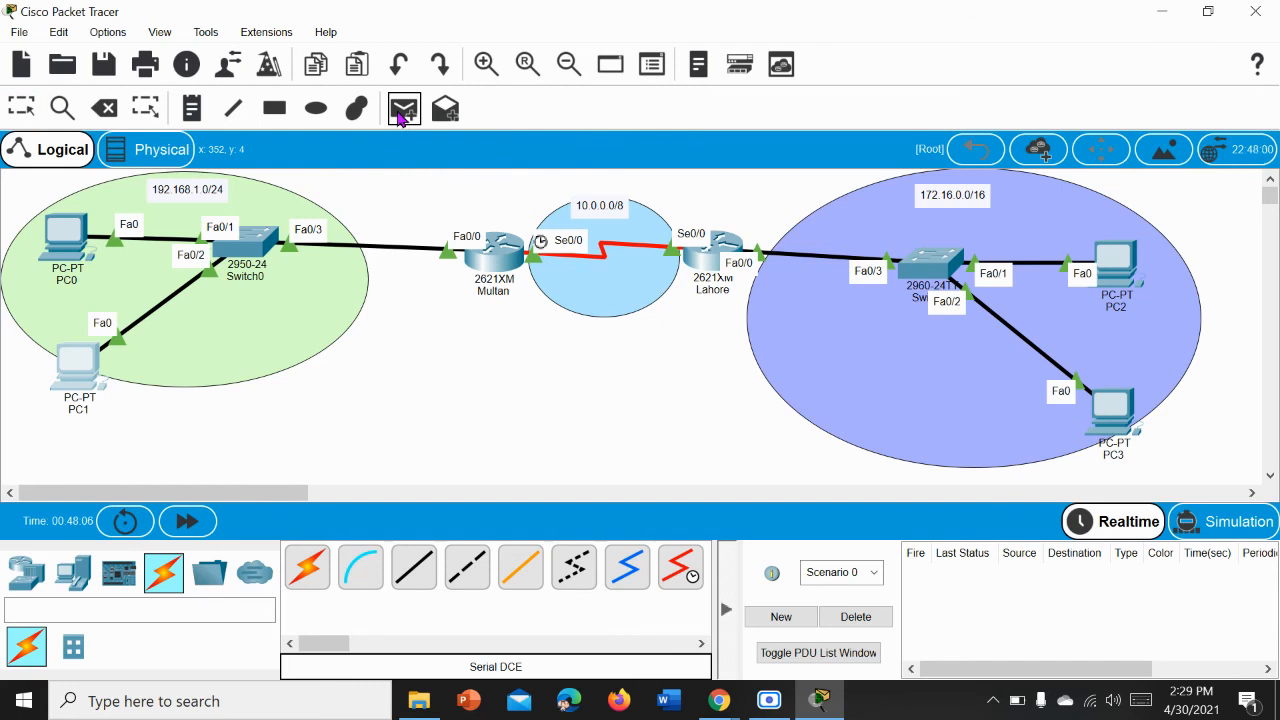
pyautogui.click(1214, 522)
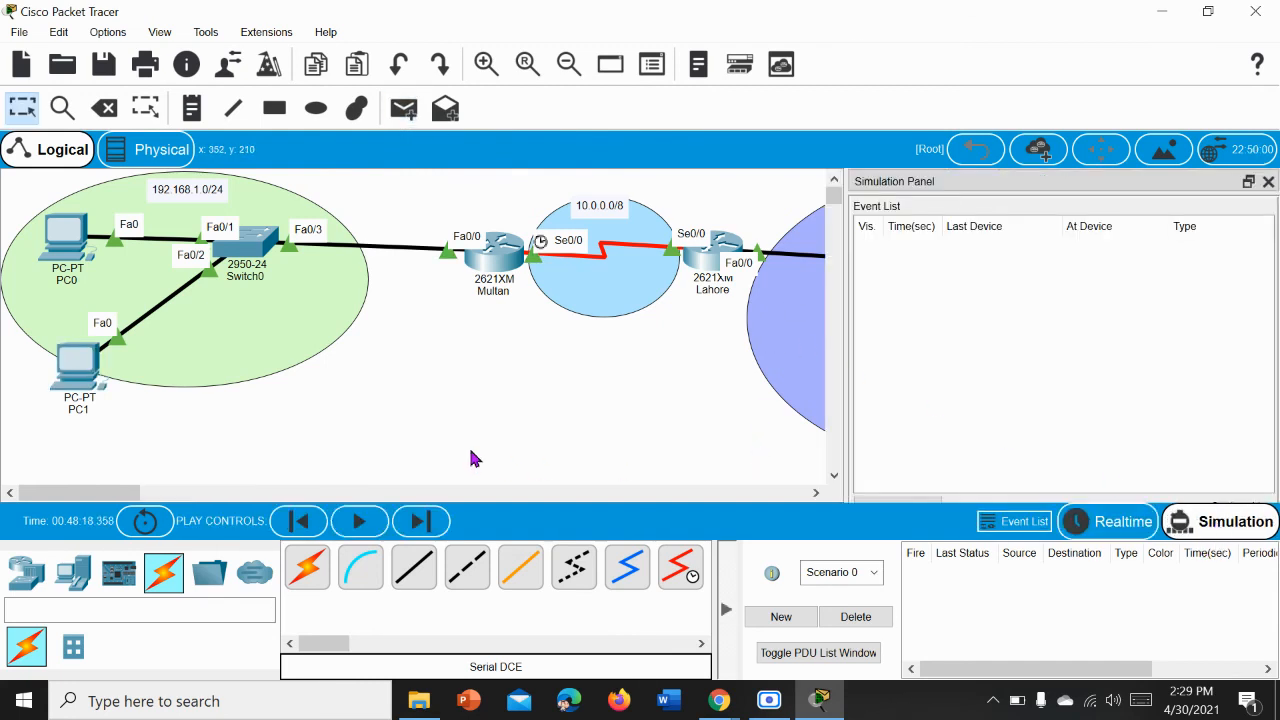
pyautogui.click(400, 110)
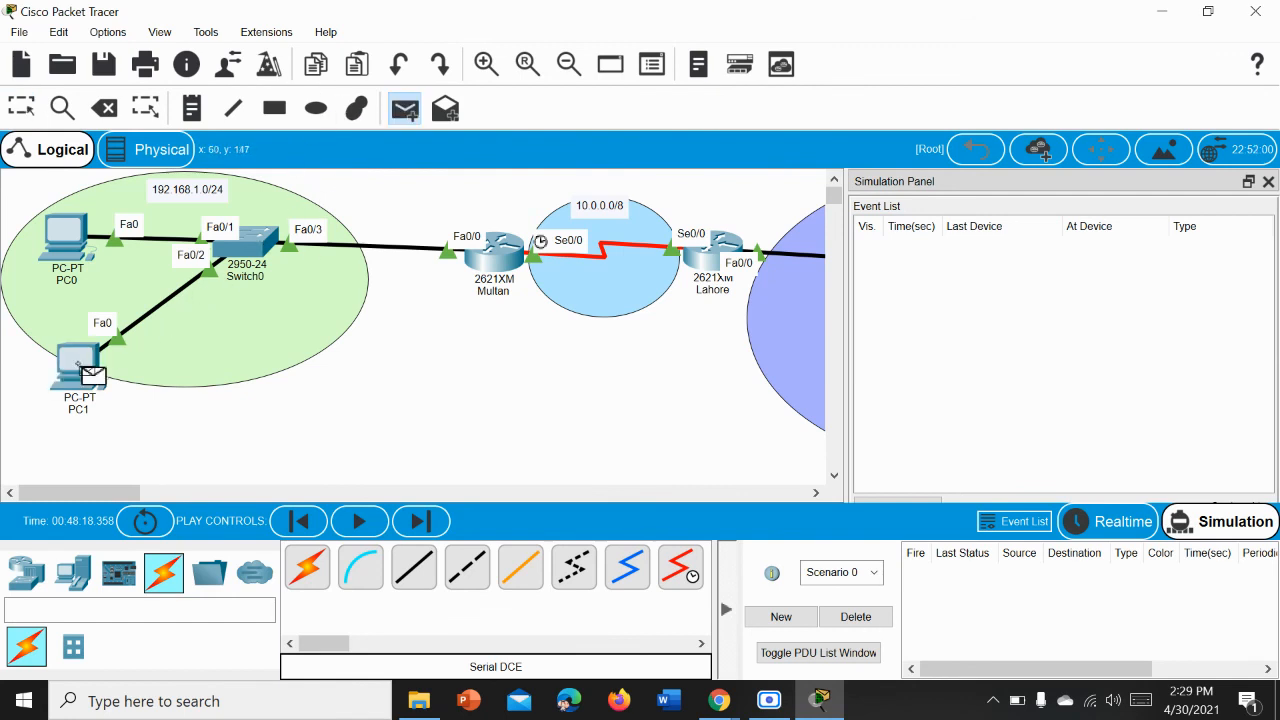
pyautogui.moveTo(128, 493); pyautogui.dragTo(207, 472)
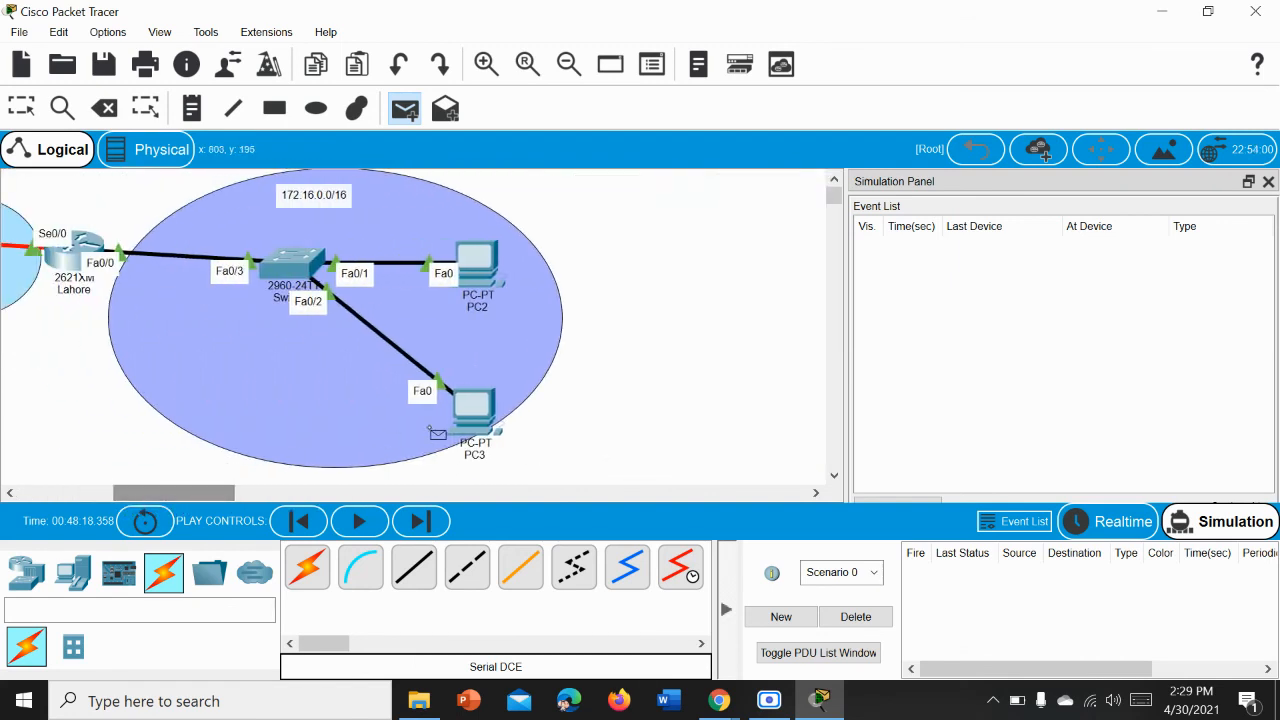
pyautogui.click(475, 430)
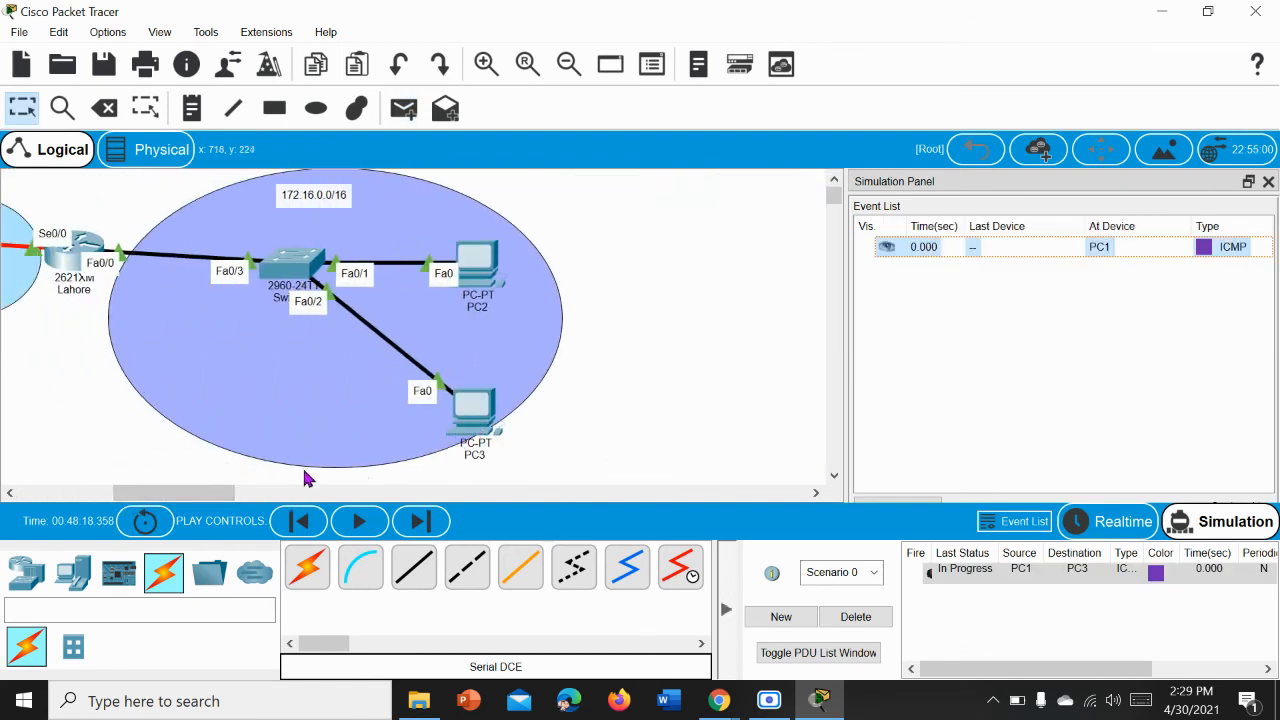
pyautogui.moveTo(142, 500); pyautogui.dragTo(48, 498)
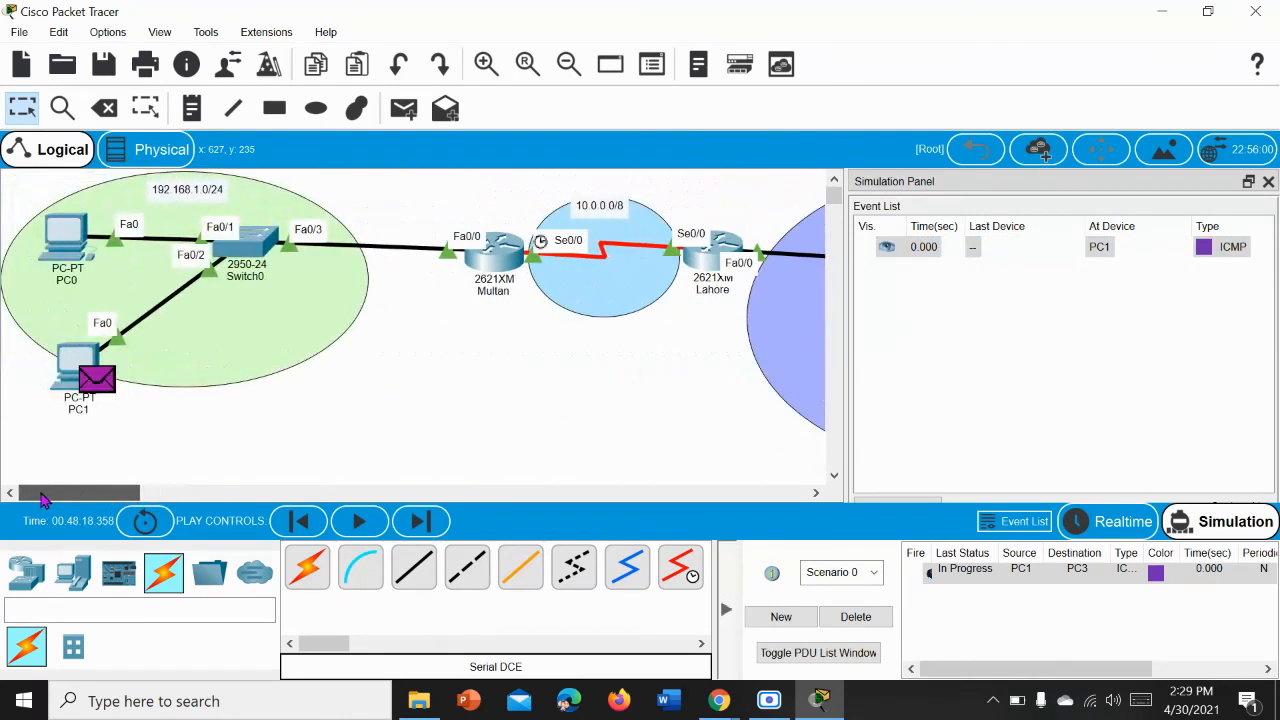
# Step: Play the simulation, follow the packet from PC1 towards PC3 in the topology and event list, and return to Realtime mode
pyautogui.click(350, 526)
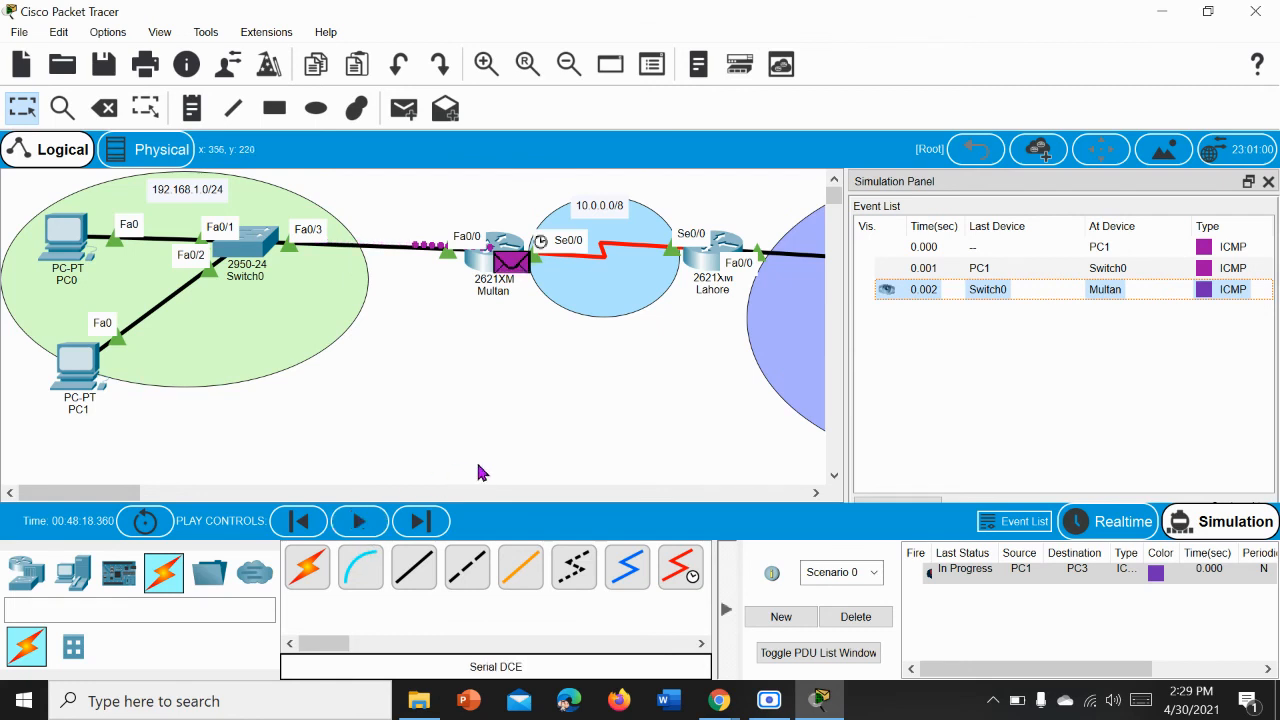
pyautogui.moveTo(129, 491); pyautogui.dragTo(172, 490)
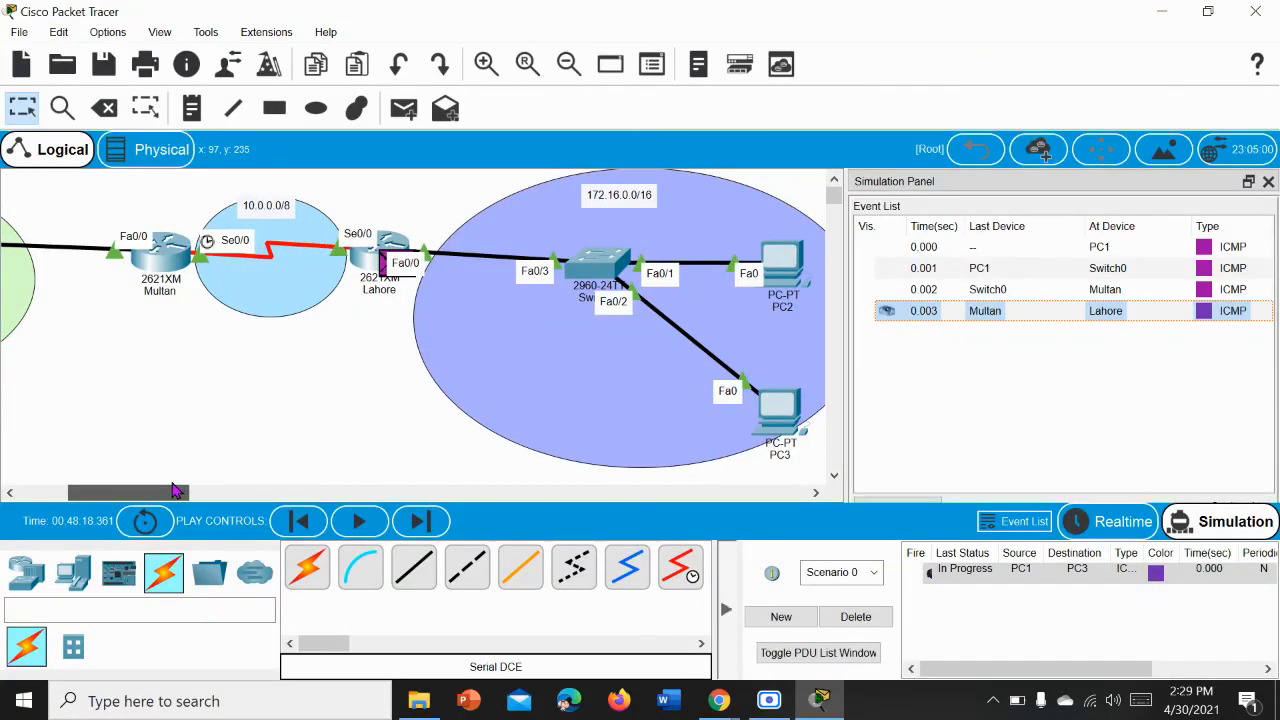
pyautogui.moveTo(172, 490); pyautogui.dragTo(186, 488)
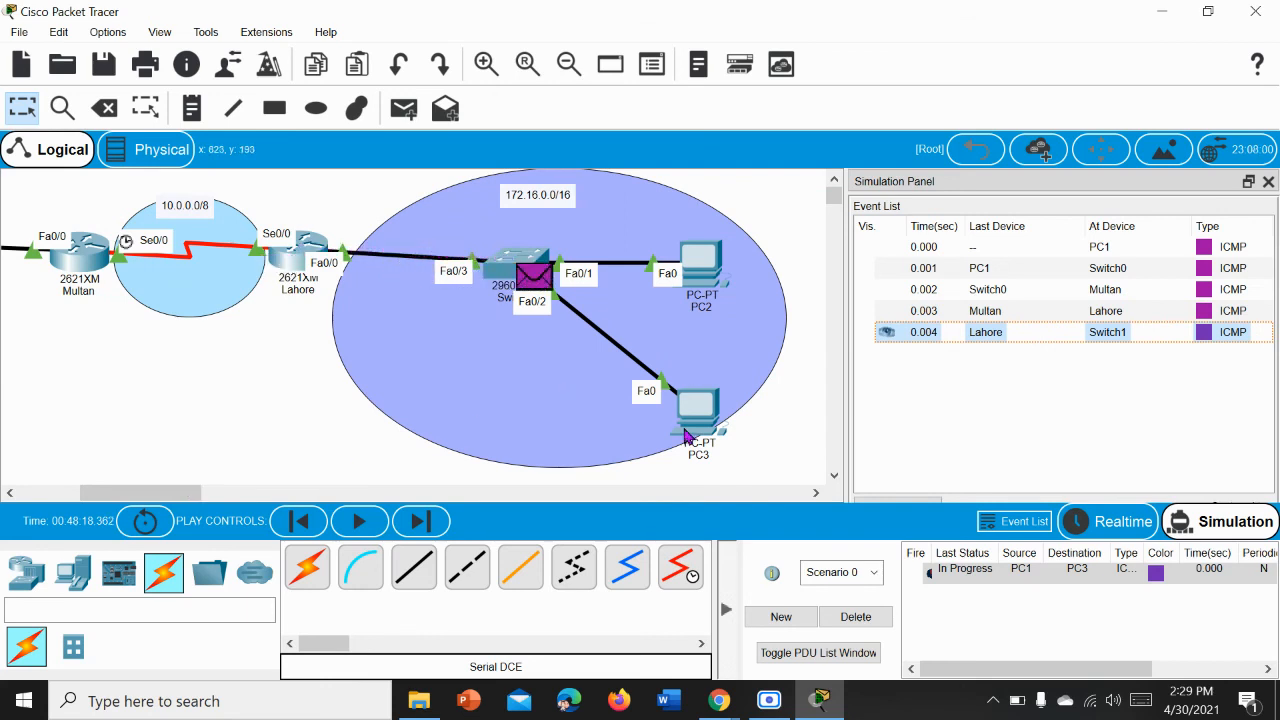
pyautogui.moveTo(687, 436)
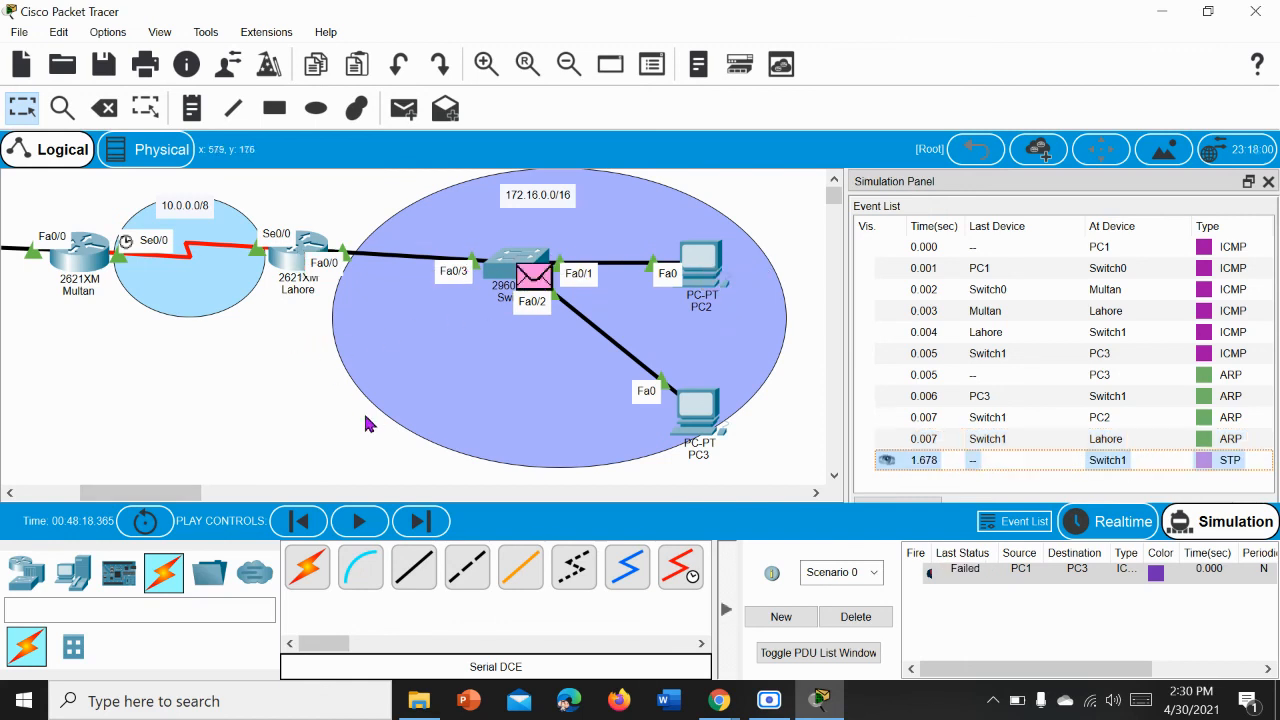
pyautogui.moveTo(162, 492); pyautogui.dragTo(100, 490)
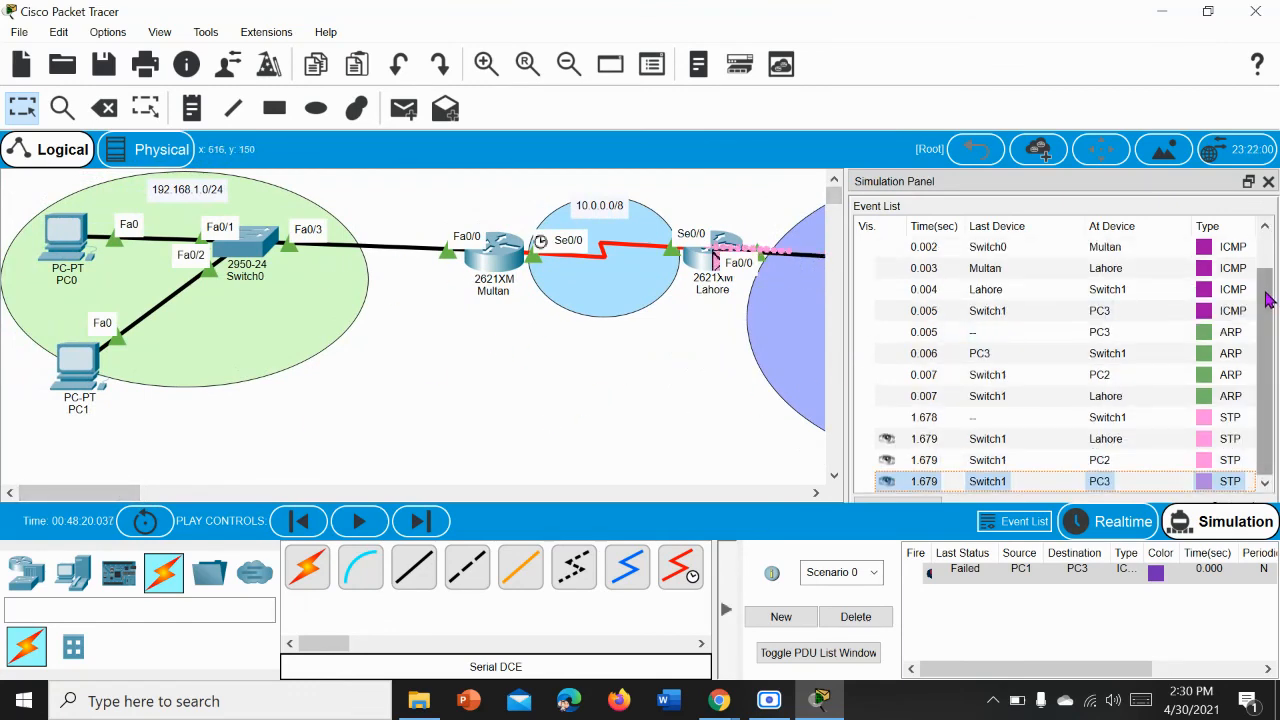
pyautogui.moveTo(1268, 300); pyautogui.dragTo(1268, 270)
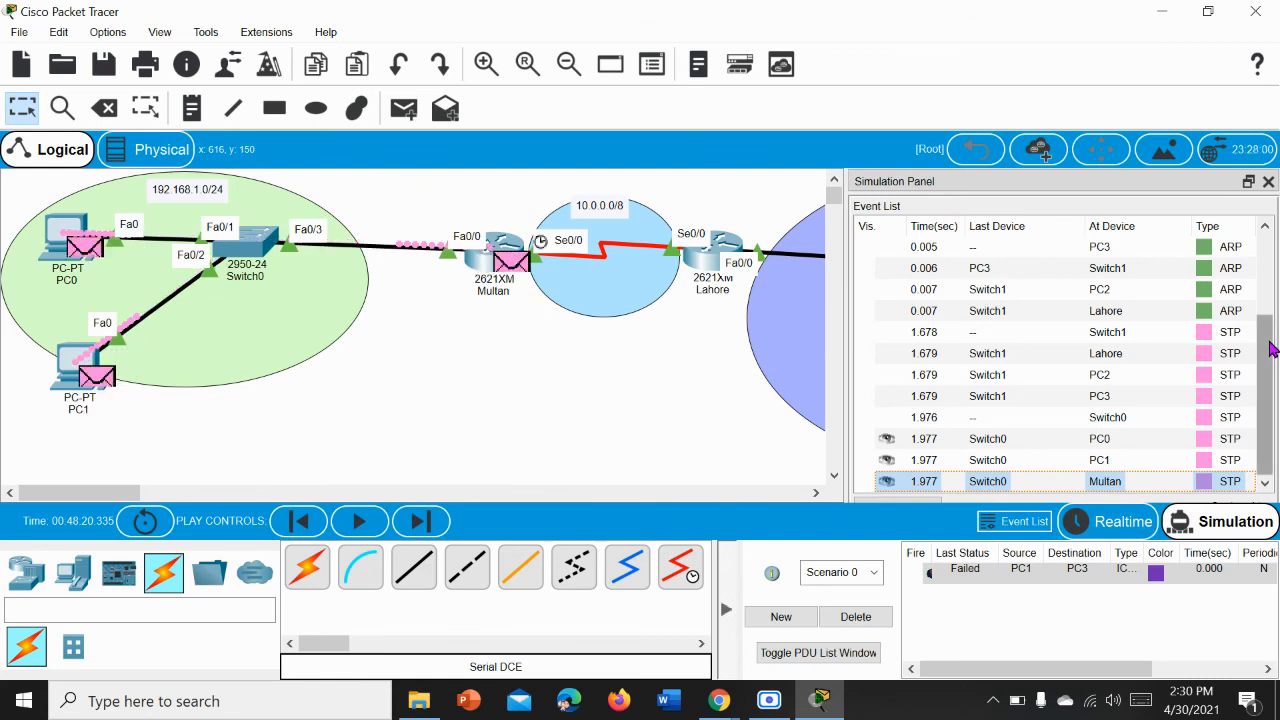
pyautogui.moveTo(1271, 348); pyautogui.dragTo(1275, 421)
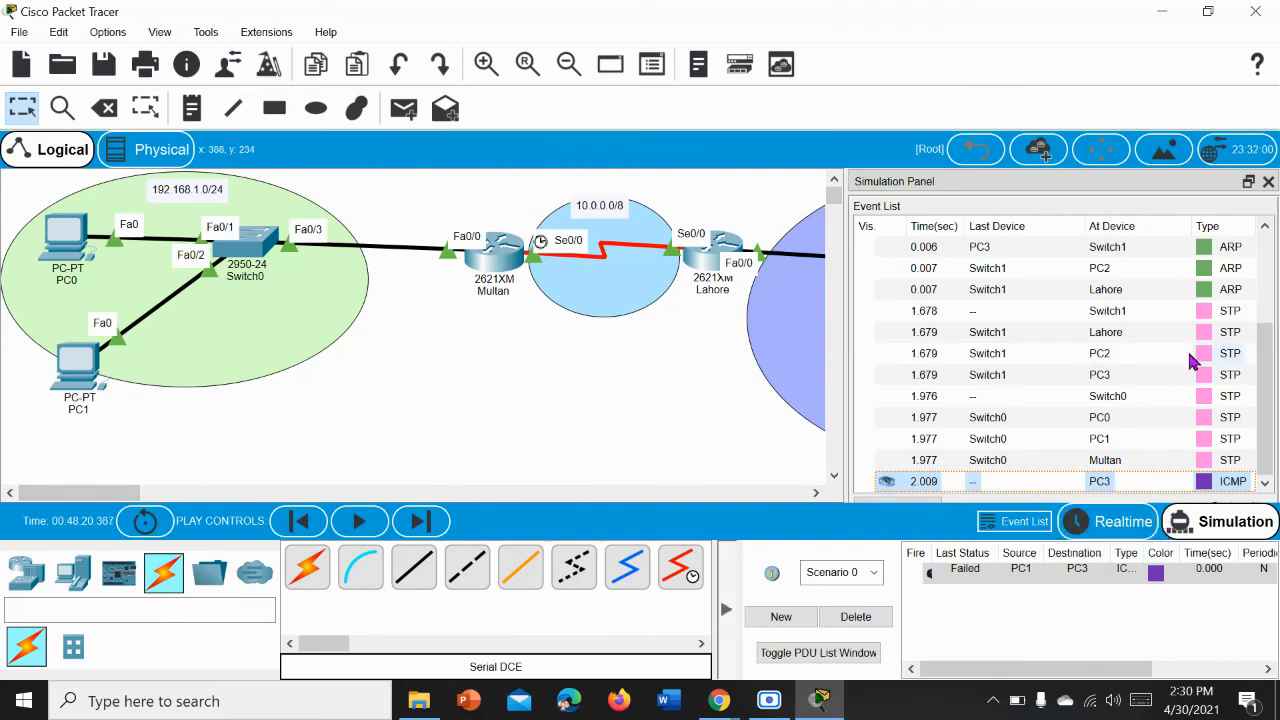
pyautogui.click(1090, 528)
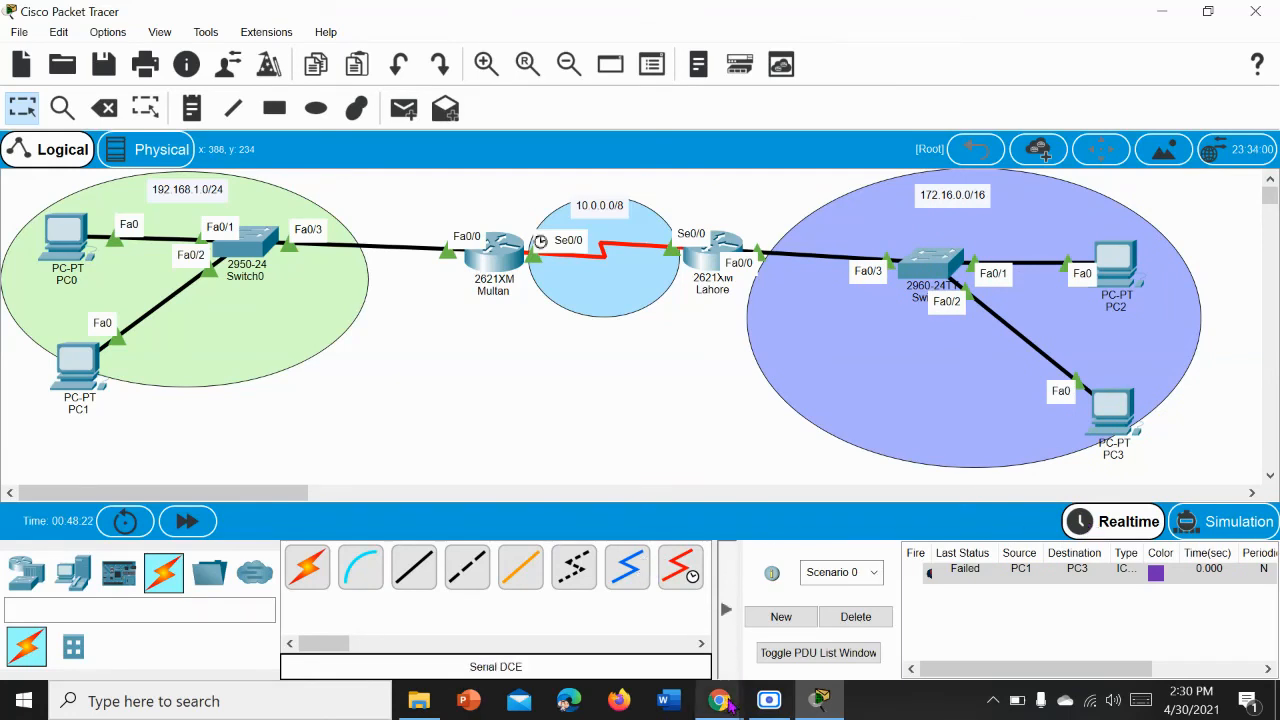
pyautogui.click(762, 608)
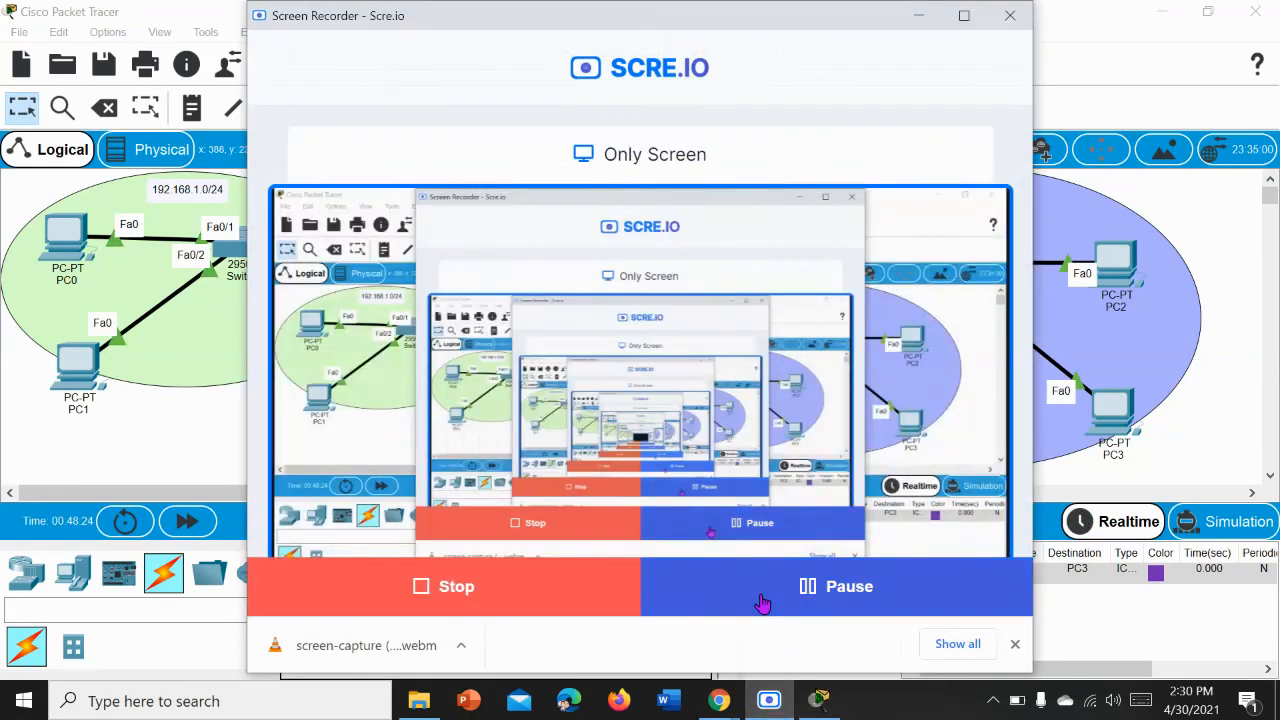
pyautogui.click(762, 603)
pyautogui.click(846, 598)
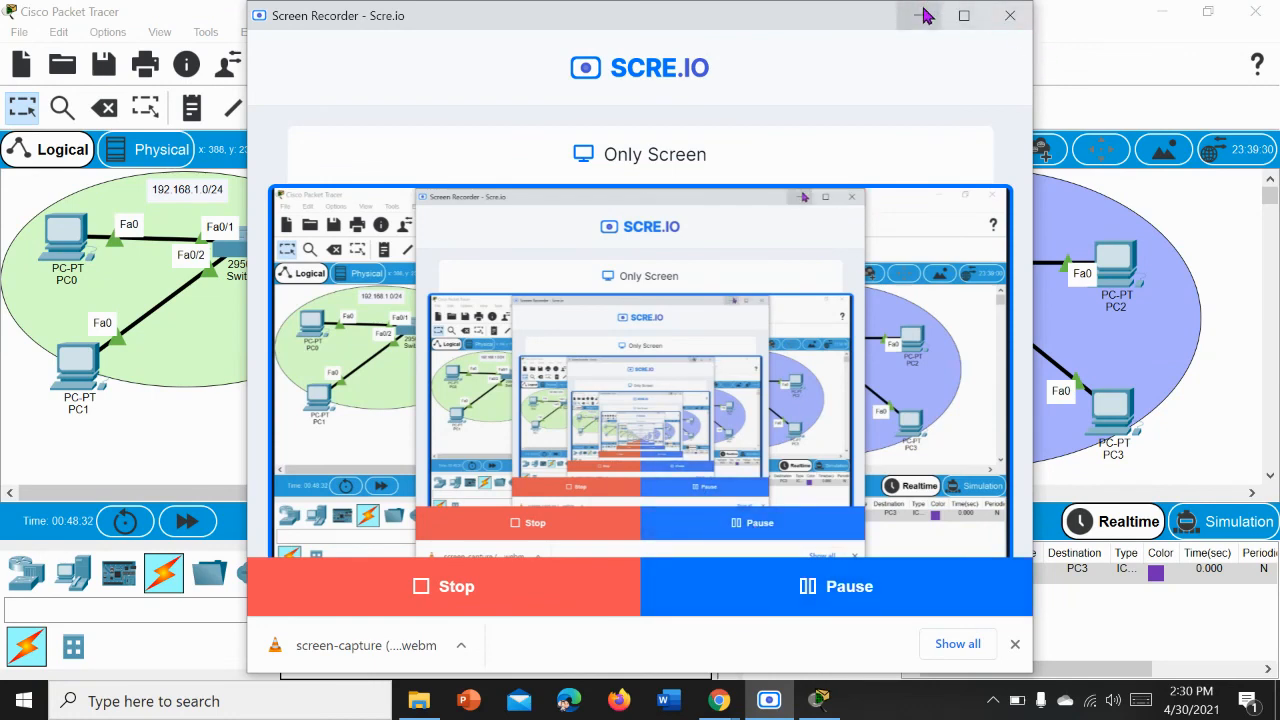